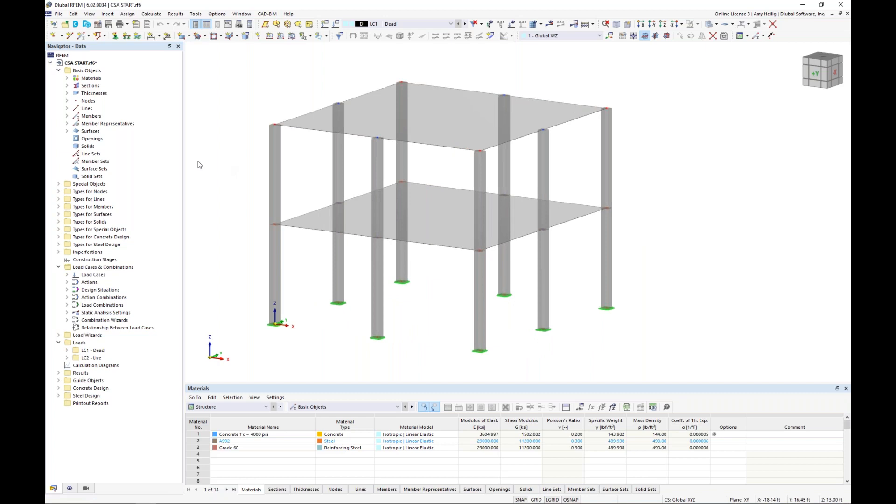
# Step: Open the model's base data and review the activated analysis and design add-ons
pyautogui.rightClick(103, 65)
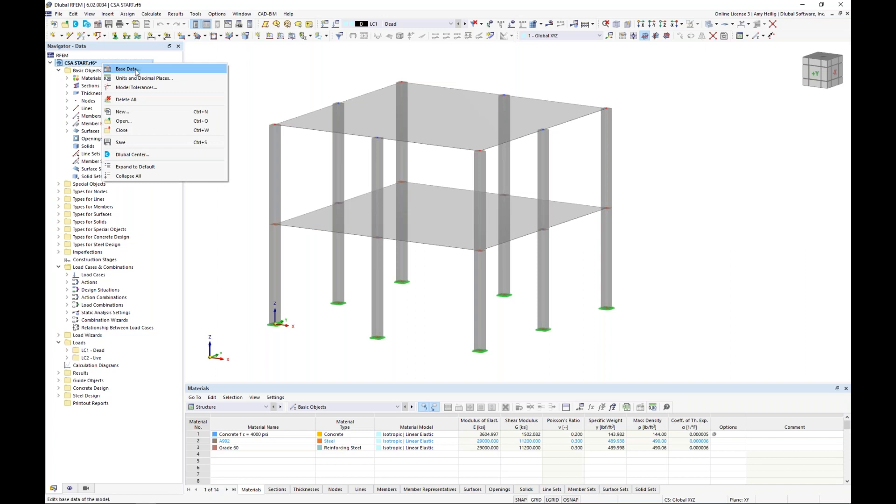
pyautogui.click(137, 70)
pyautogui.click(342, 126)
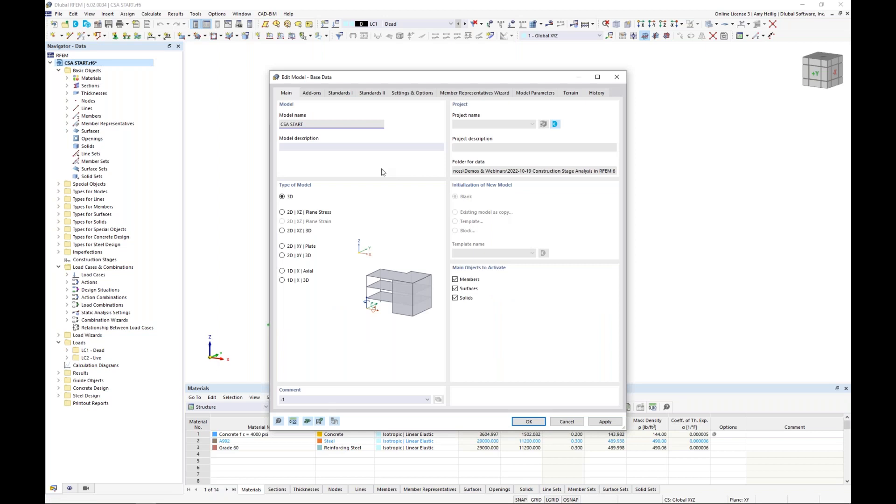
pyautogui.click(319, 96)
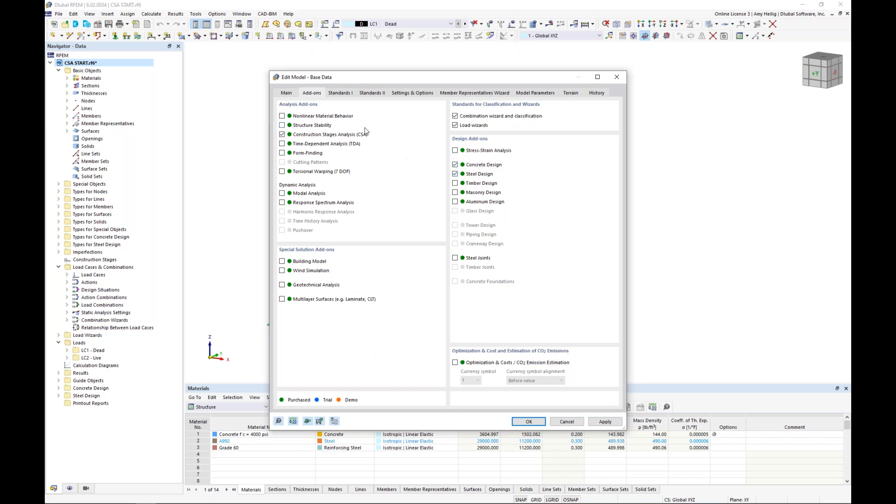
# Step: Examine the available standard groups for load combinations and steel design, and close the base data without changes
pyautogui.click(348, 94)
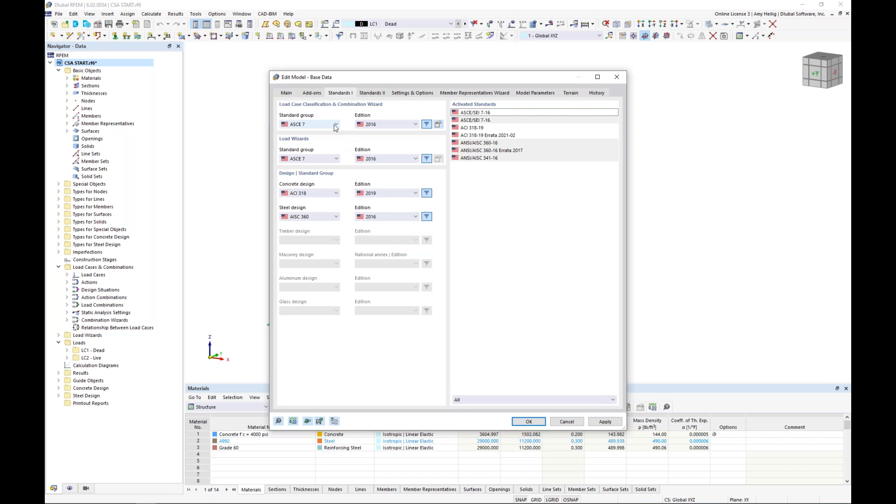
pyautogui.click(334, 125)
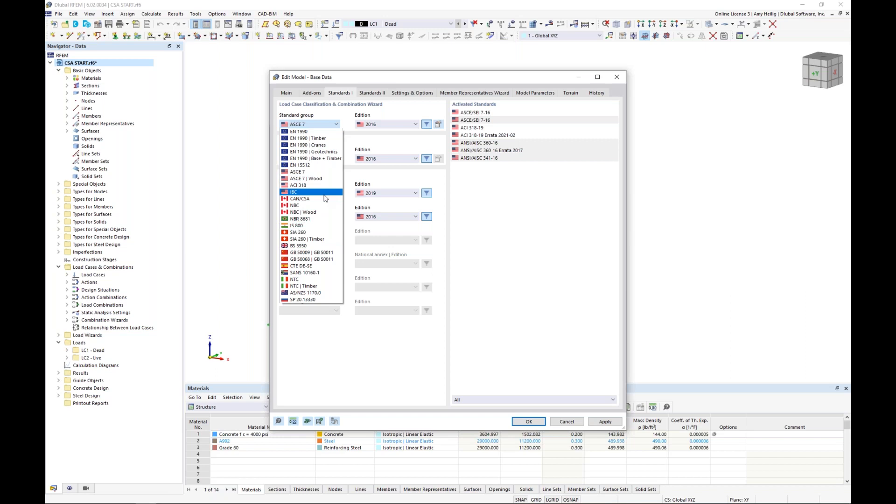
pyautogui.click(360, 181)
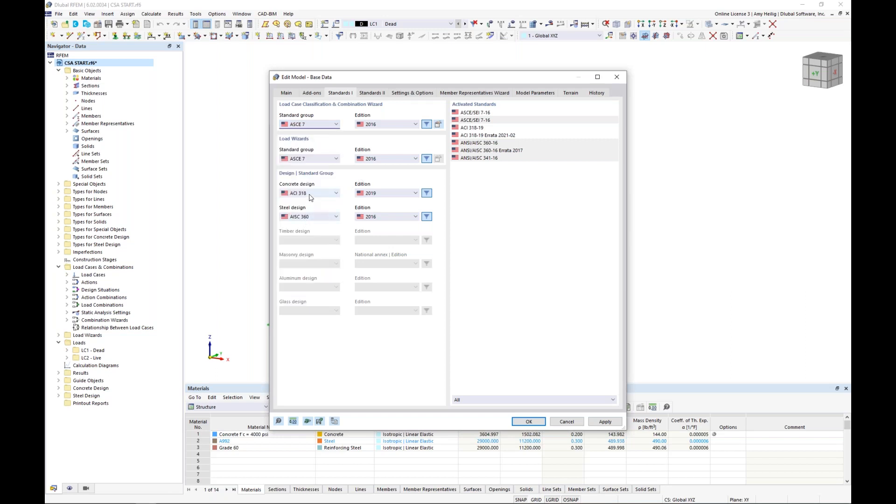
pyautogui.click(317, 217)
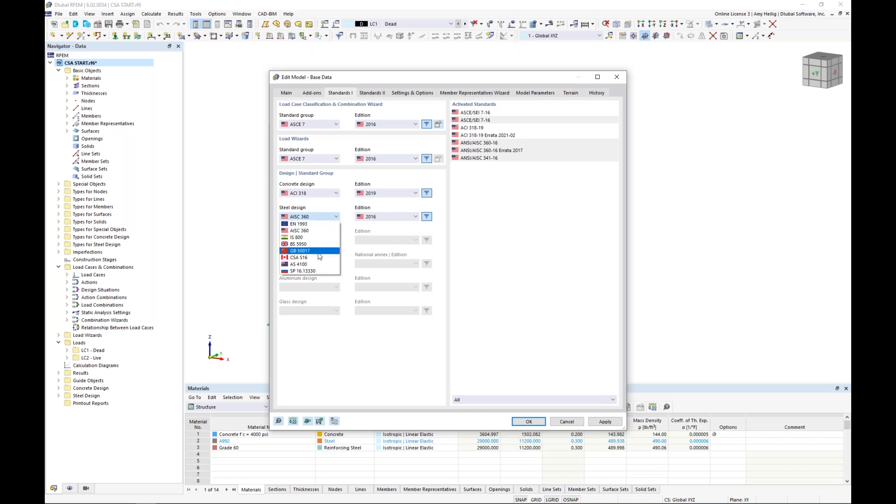
pyautogui.click(354, 230)
pyautogui.click(578, 421)
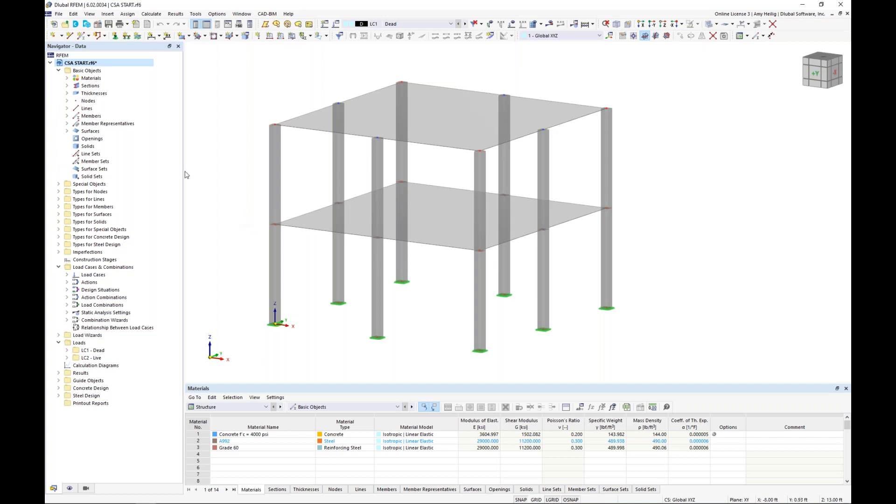
# Step: List the model's materials and sections, highlighting the objects that use the 4000 psi concrete and the SQ_M1 11 section
pyautogui.click(67, 79)
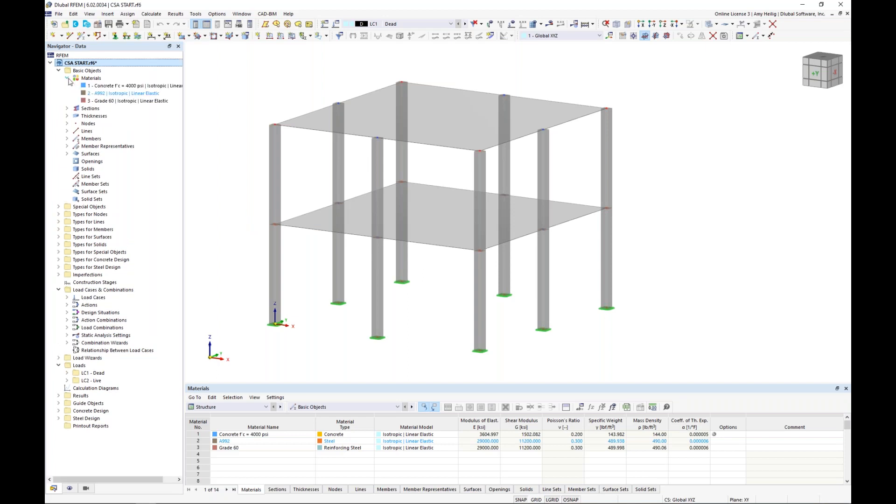
pyautogui.click(102, 88)
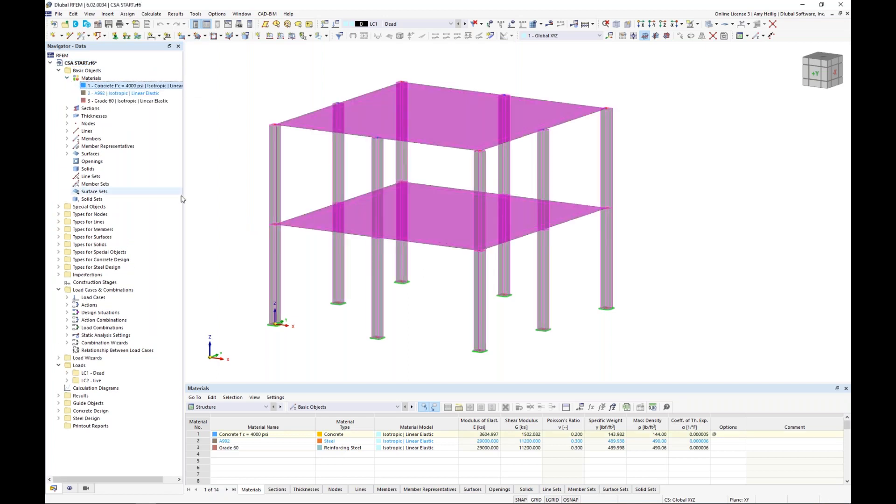
pyautogui.click(258, 197)
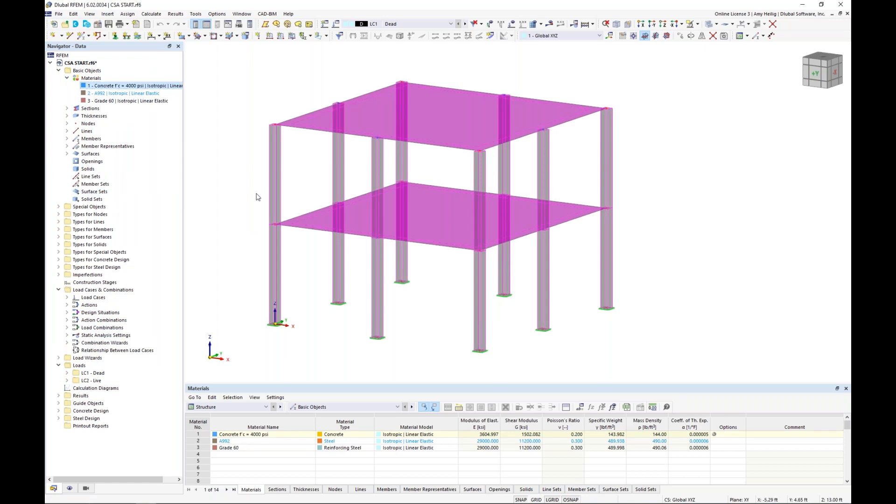
pyautogui.click(68, 108)
pyautogui.click(101, 116)
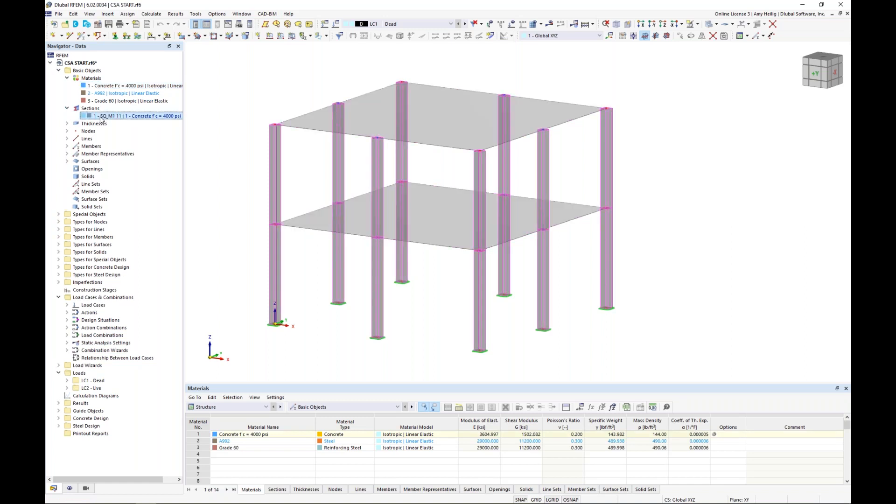
# Step: Open the properties of the selected concrete columns and review their assigned section, material and main settings
pyautogui.doubleClick(277, 183)
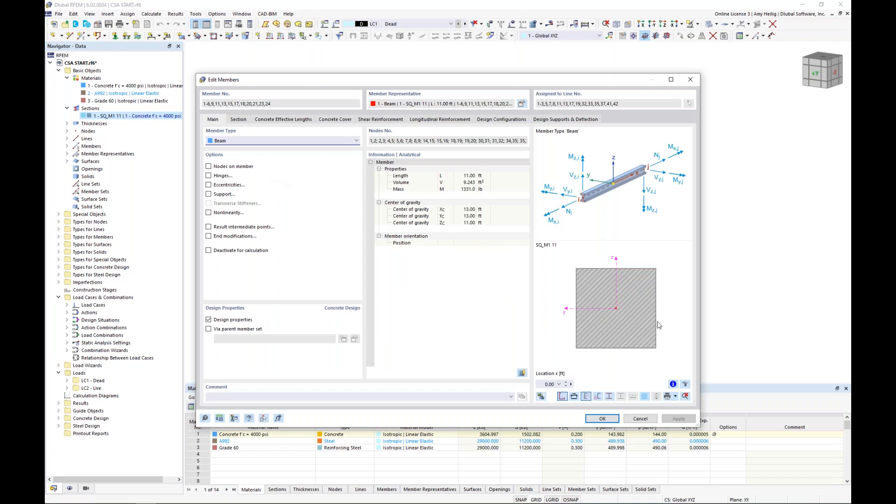
pyautogui.click(244, 120)
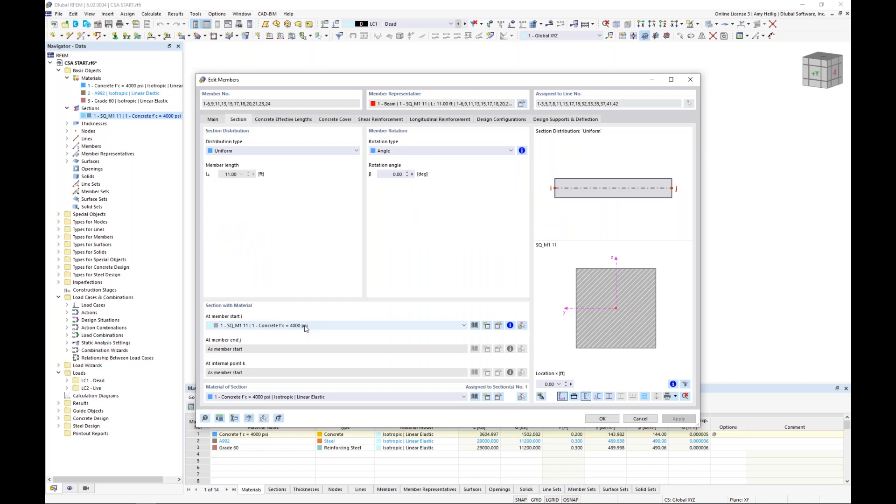
pyautogui.click(218, 121)
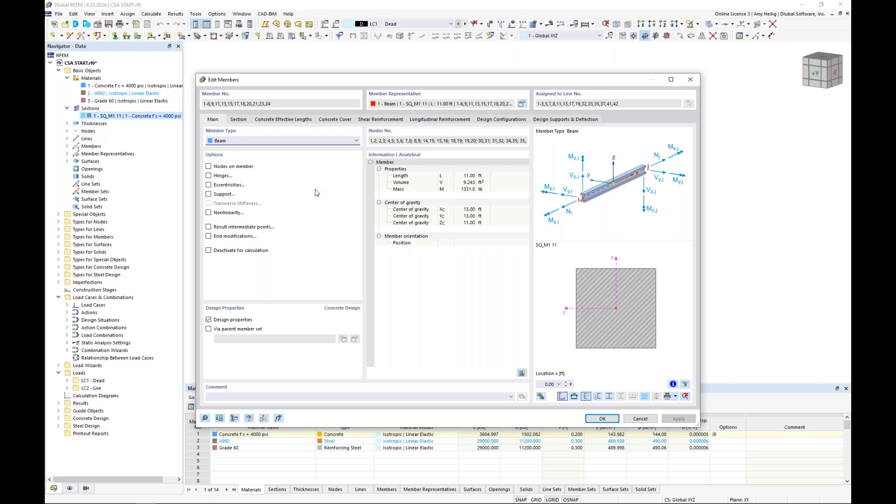
# Step: Examine the columns' concrete cover, shear reinforcement and longitudinal reinforcement, and close their properties without changes
pyautogui.click(336, 120)
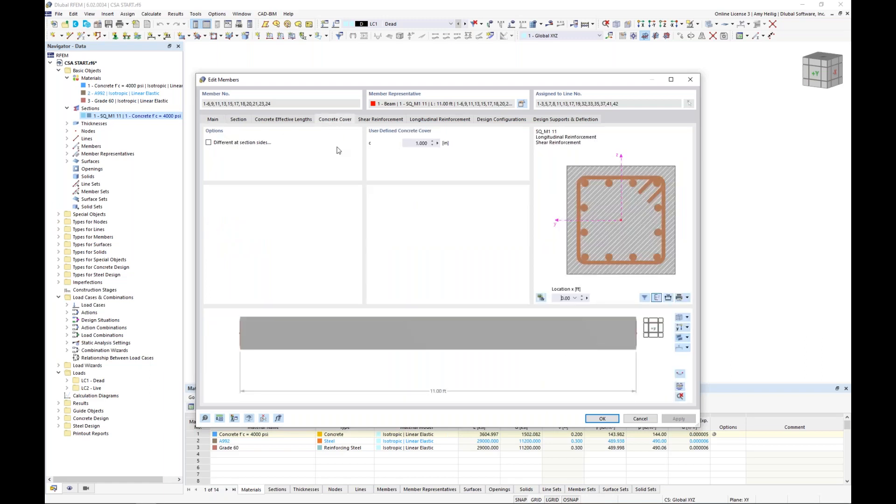
pyautogui.click(378, 120)
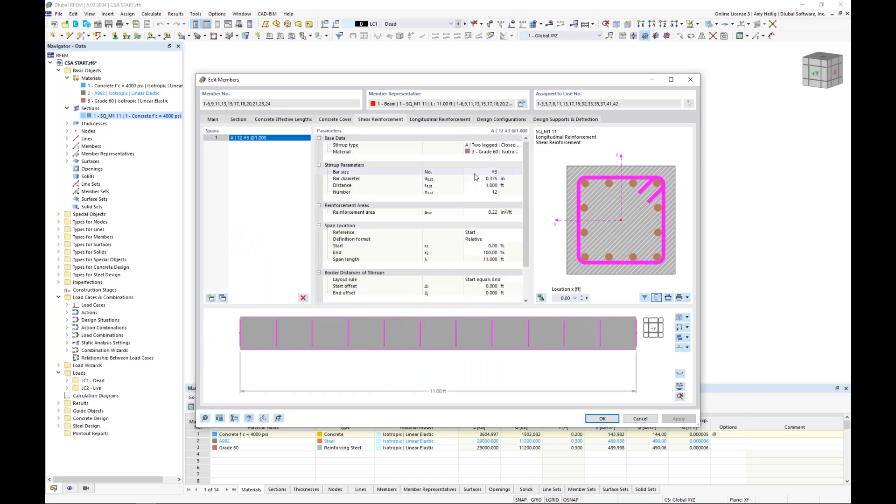
pyautogui.keyDown('ctrl'); pyautogui.moveTo(573, 349); pyautogui.dragTo(536, 356, button='middle'); pyautogui.keyUp('ctrl')
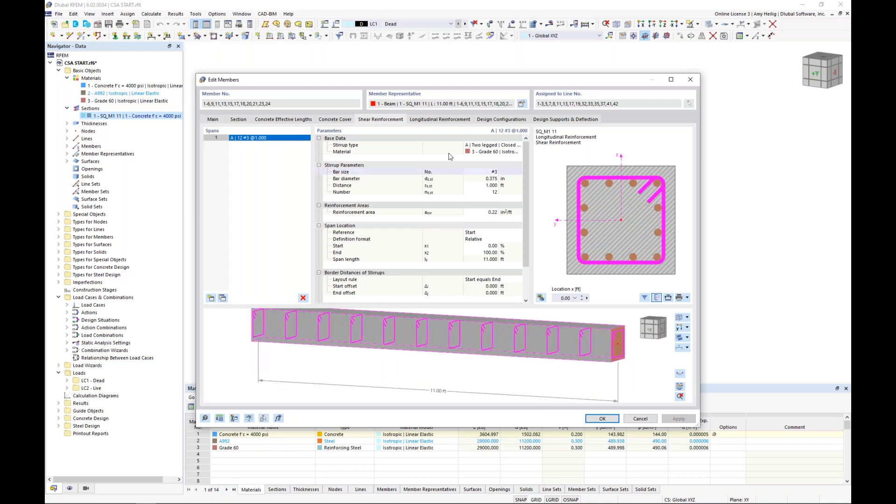
pyautogui.click(438, 121)
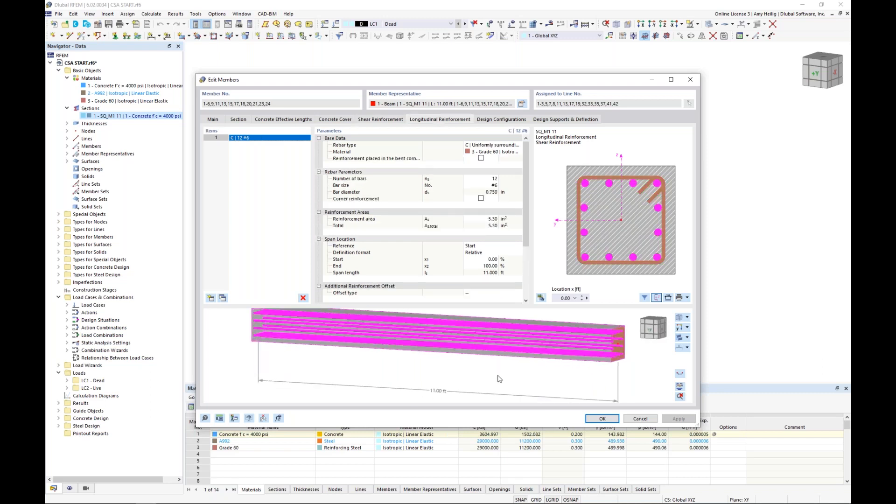
pyautogui.keyDown('ctrl'); pyautogui.moveTo(520, 371); pyautogui.dragTo(483, 365, button='middle'); pyautogui.keyUp('ctrl')
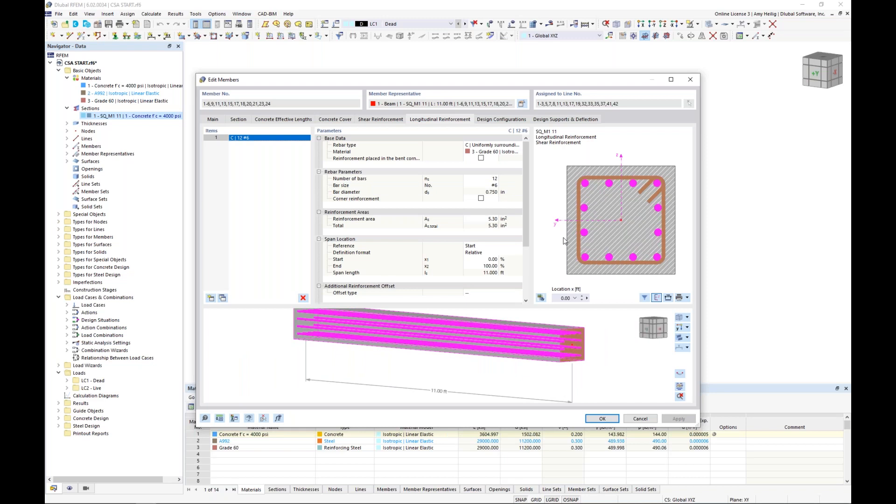
pyautogui.click(646, 420)
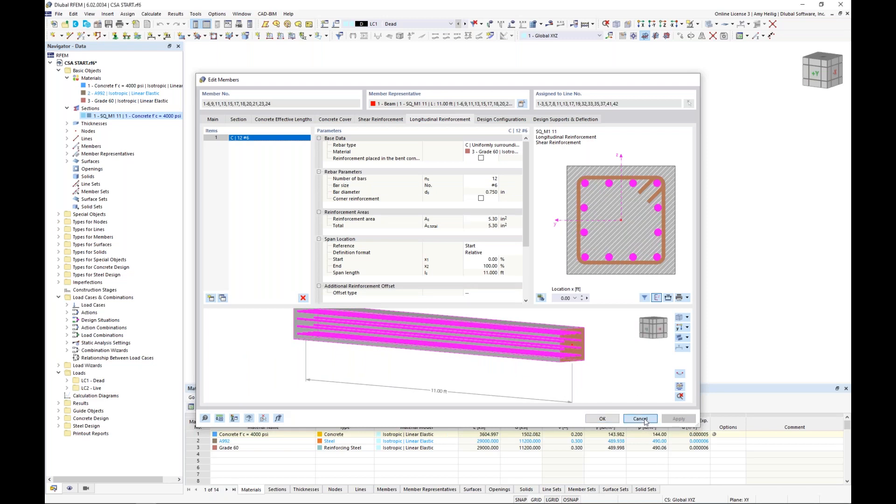
pyautogui.click(468, 311)
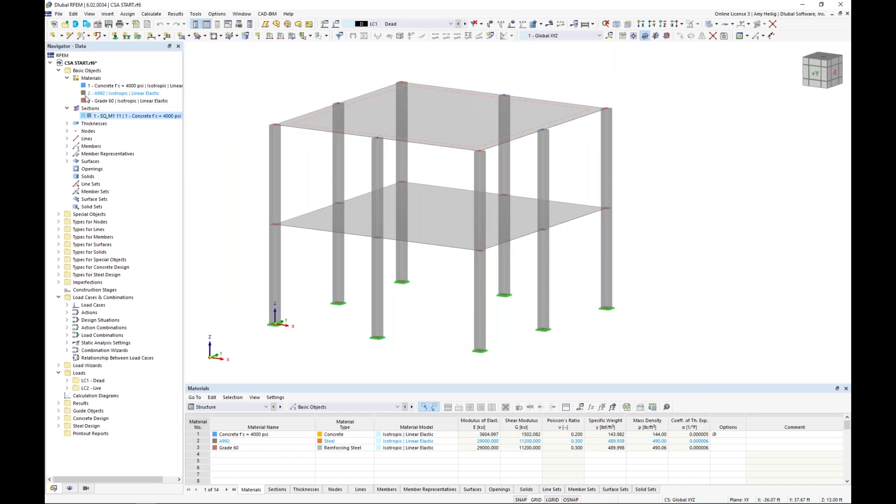
# Step: List the slab thicknesses and review the upper slab's main properties, concrete cover and assigned surface reinforcements
pyautogui.click(67, 124)
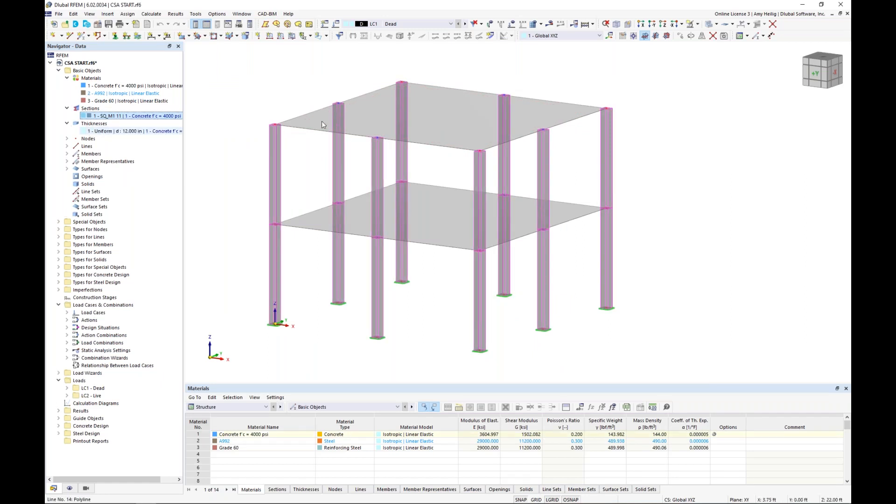
pyautogui.click(361, 112)
pyautogui.doubleClick(363, 114)
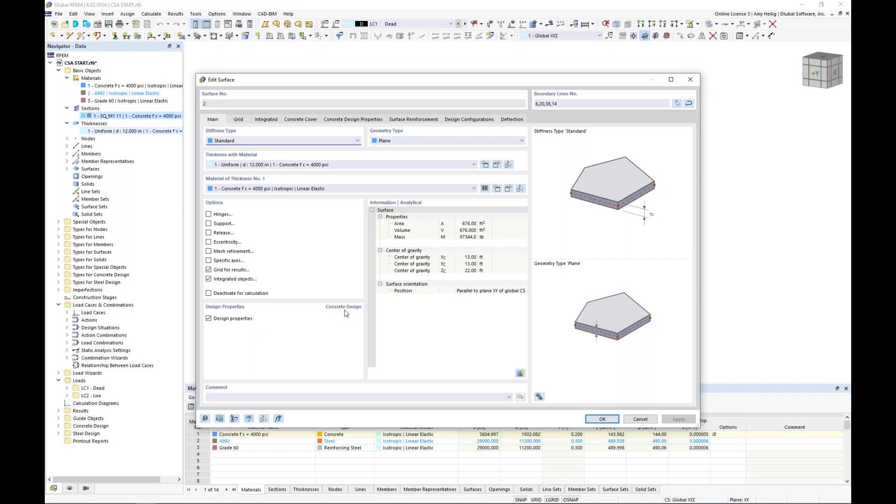
pyautogui.click(304, 120)
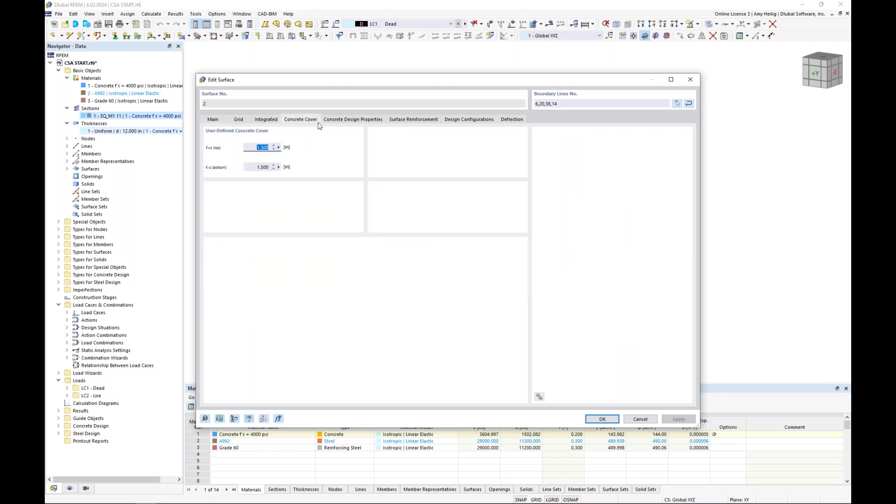
pyautogui.click(413, 120)
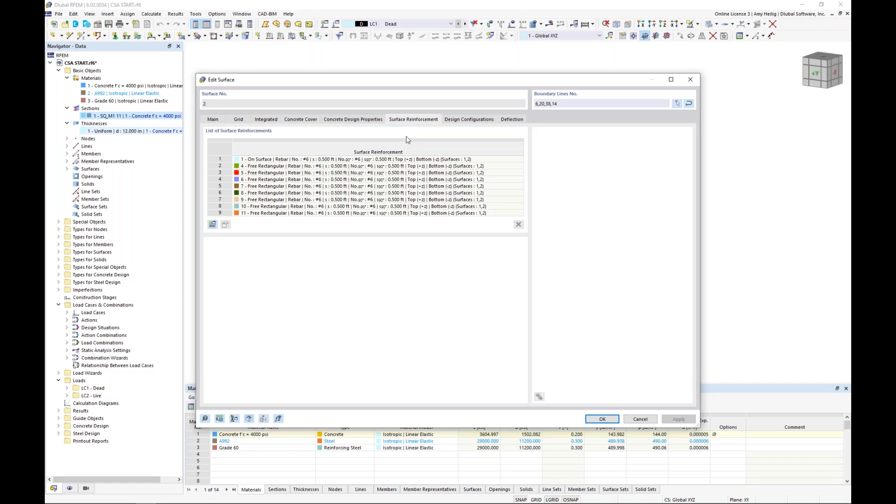
# Step: Examine the upper slab's on-surface reinforcement and free rectangular reinforcements 4 and 5, and close without changes
pyautogui.click(399, 159)
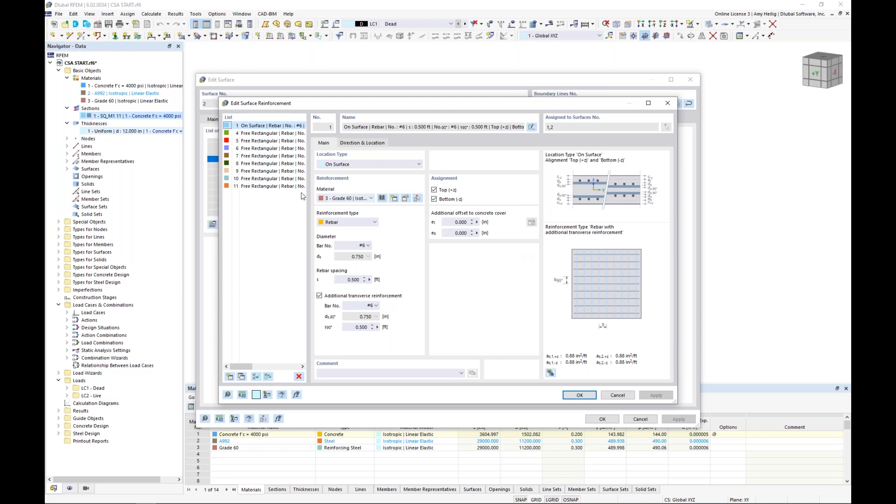
pyautogui.click(267, 133)
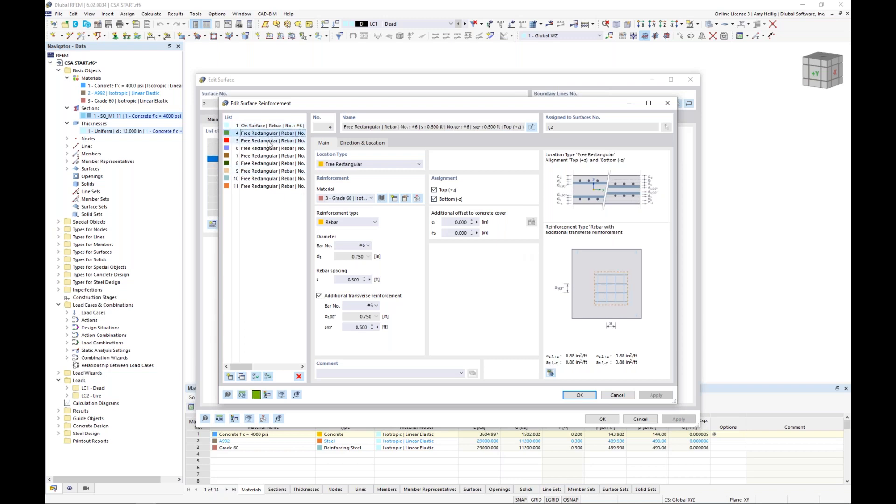
pyautogui.click(270, 141)
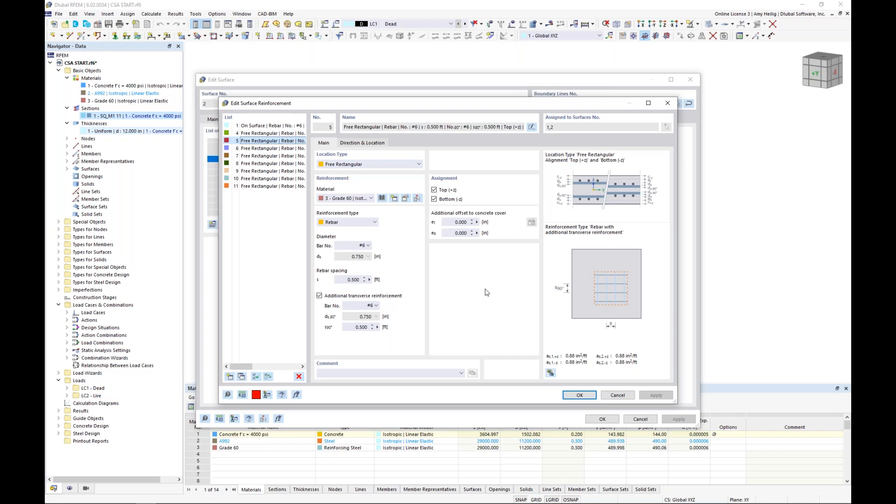
pyautogui.click(617, 396)
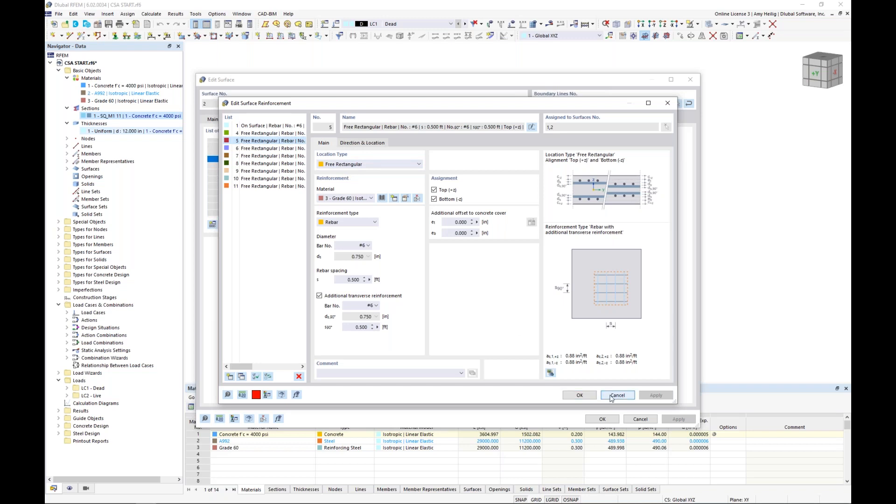
pyautogui.click(639, 419)
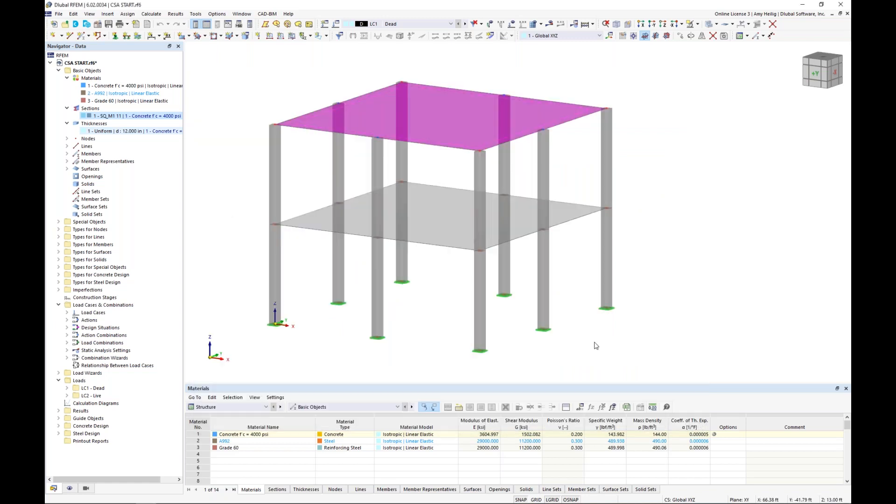
# Step: Turn on the display of the types for concrete design and show the model as wireframe to expose the reinforcement
pyautogui.click(69, 489)
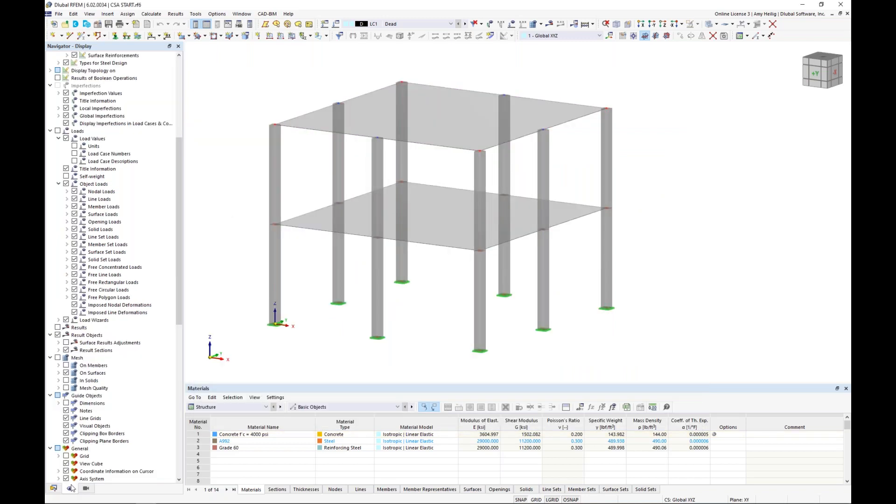
pyautogui.scroll(8, 112, 209)
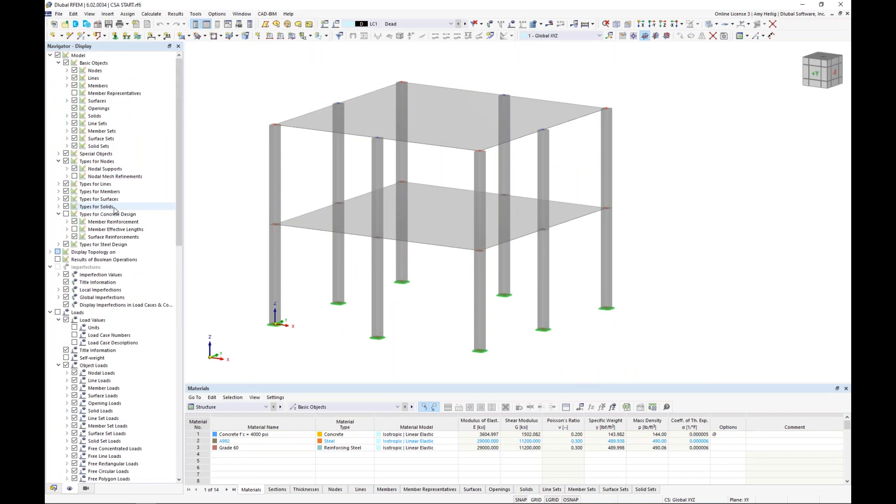
pyautogui.click(66, 215)
pyautogui.click(67, 214)
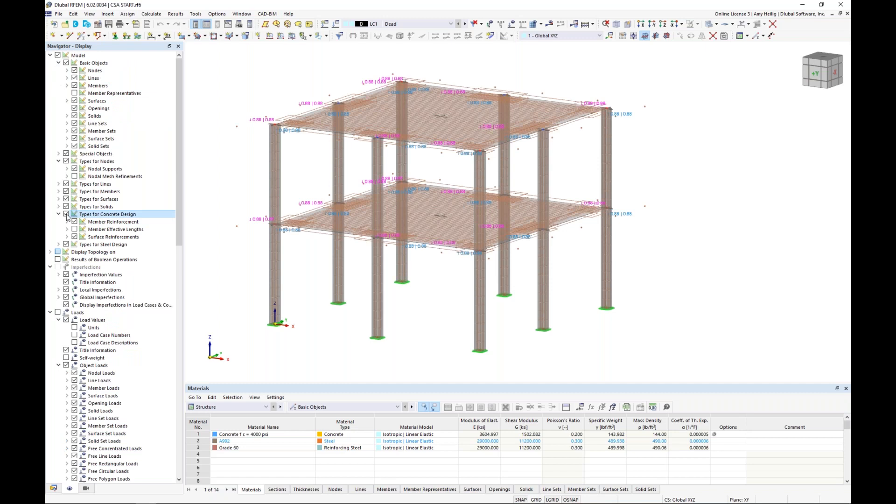
pyautogui.click(709, 25)
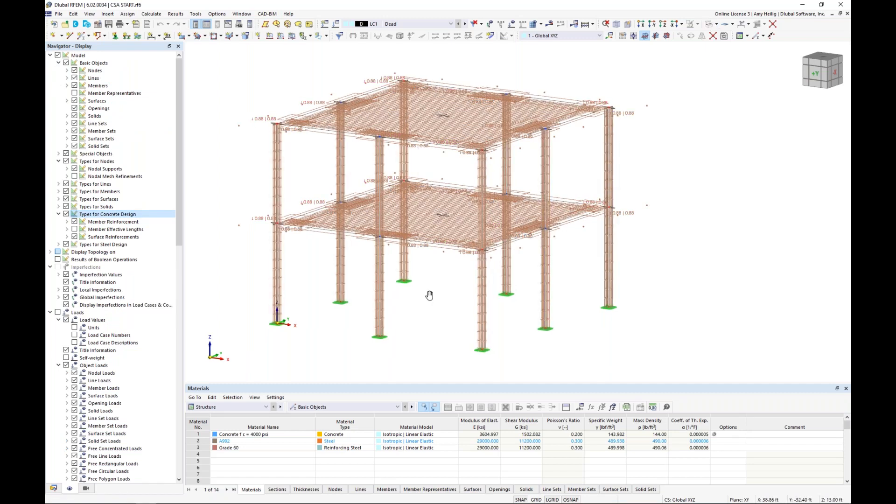
# Step: Examine the column and slab reinforcement of the wireframe model up close
pyautogui.scroll(5, 317, 220)
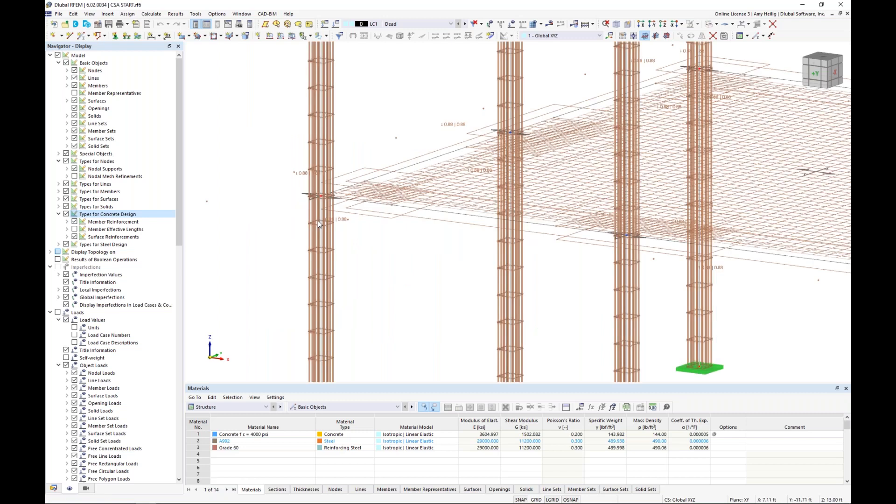
pyautogui.scroll(2, 318, 220)
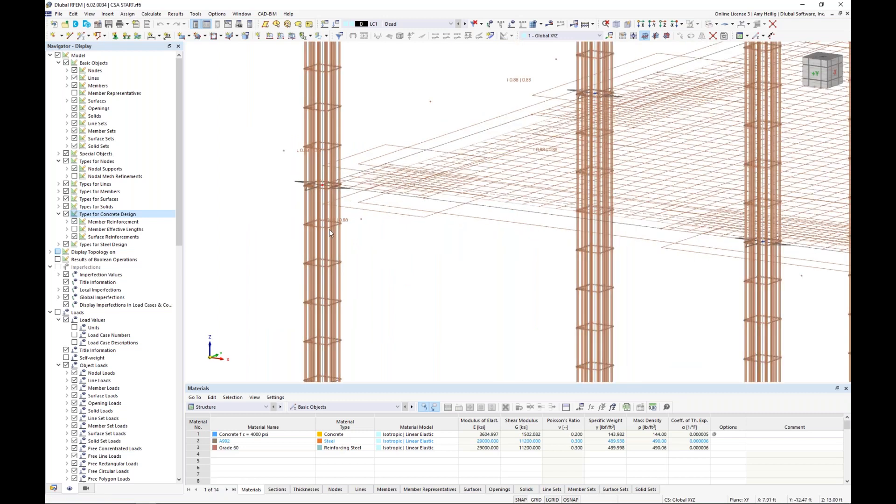
pyautogui.scroll(-1, 329, 228)
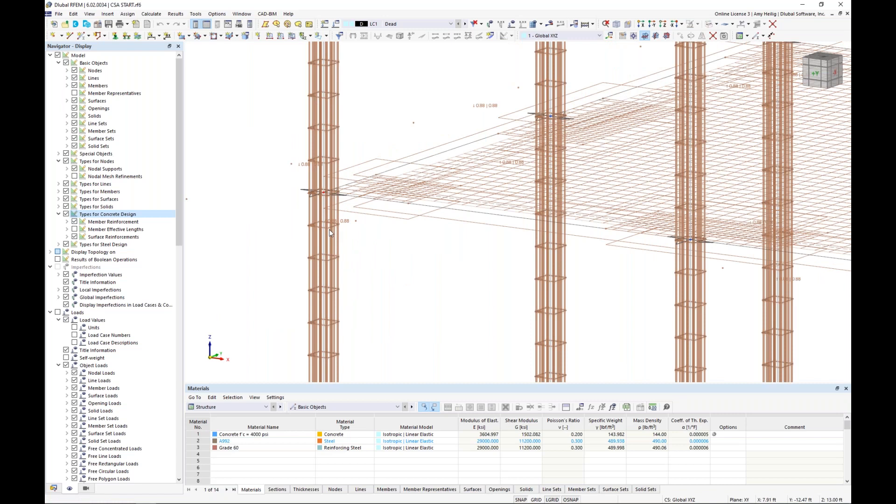
pyautogui.scroll(-3, 329, 228)
pyautogui.scroll(-2, 329, 229)
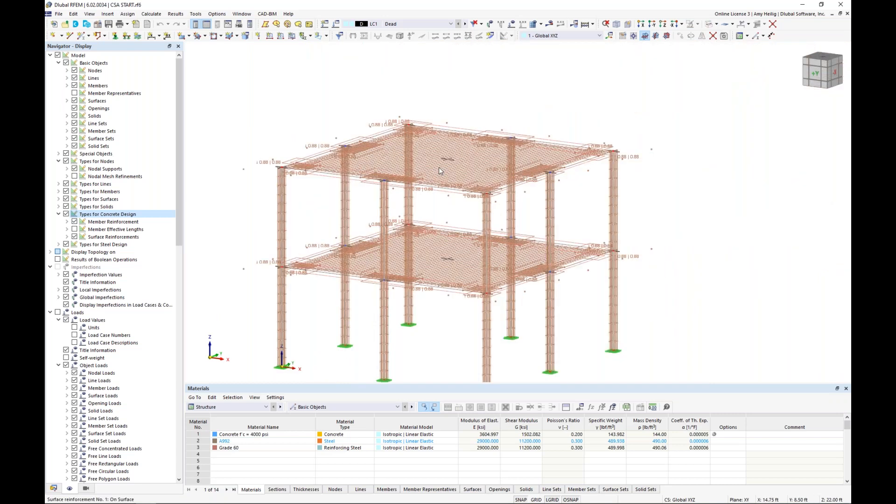
pyautogui.scroll(3, 439, 167)
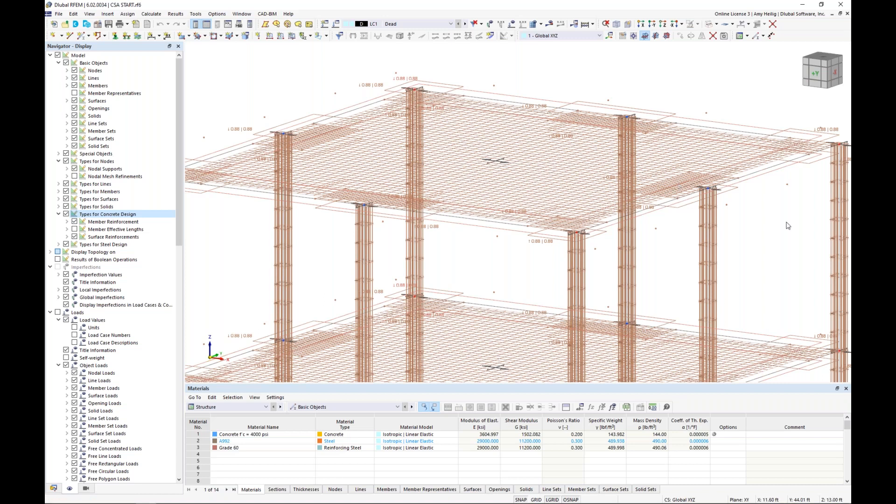
pyautogui.scroll(-4, 788, 226)
pyautogui.moveTo(784, 240); pyautogui.dragTo(618, 199, button='middle')
pyautogui.scroll(1, 617, 199)
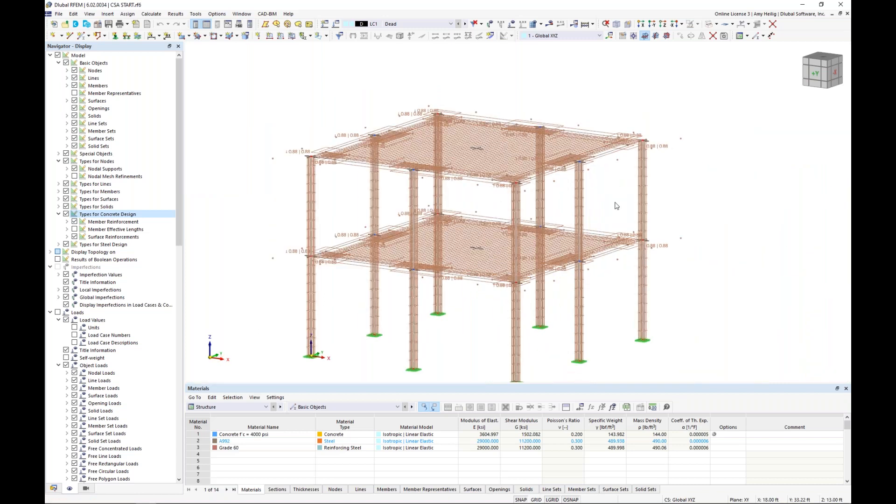
# Step: Hide the types for concrete design and render the model as solid
pyautogui.click(66, 214)
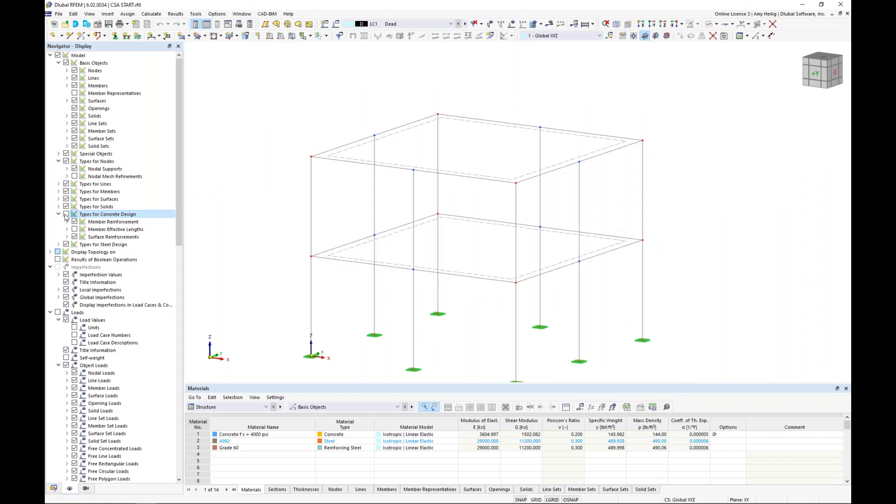
pyautogui.click(709, 25)
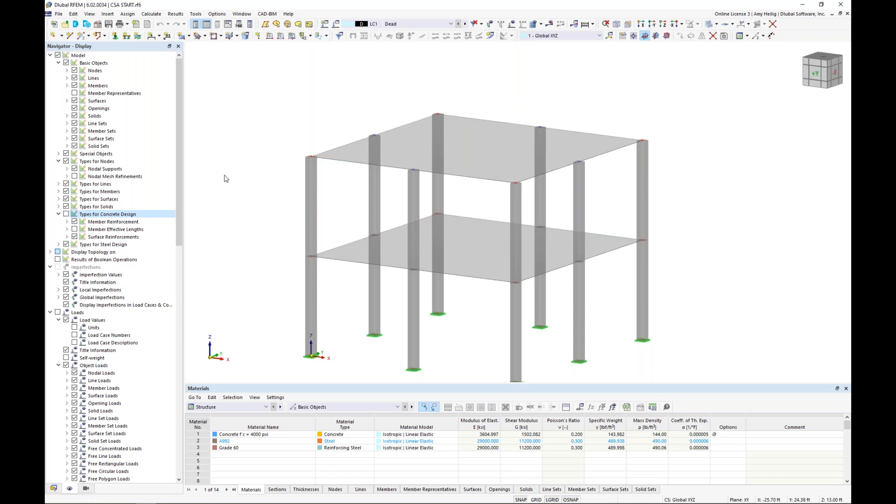
# Step: Display the nodal mesh refinements in wireframe, and examine the refinement assigned to the upper slab's front mid-edge node without changes
pyautogui.click(75, 178)
pyautogui.click(74, 176)
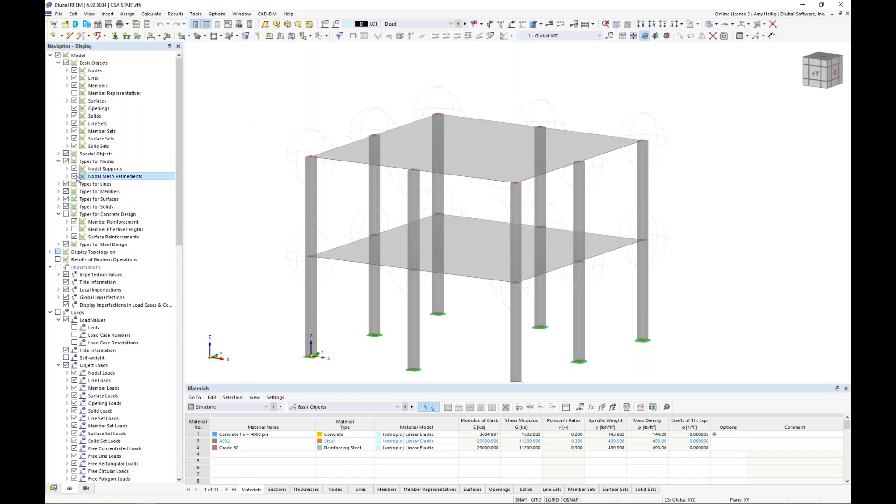
pyautogui.scroll(1, 360, 210)
pyautogui.scroll(1, 359, 210)
pyautogui.moveTo(348, 203); pyautogui.dragTo(303, 200, button='middle')
pyautogui.scroll(-1, 304, 201)
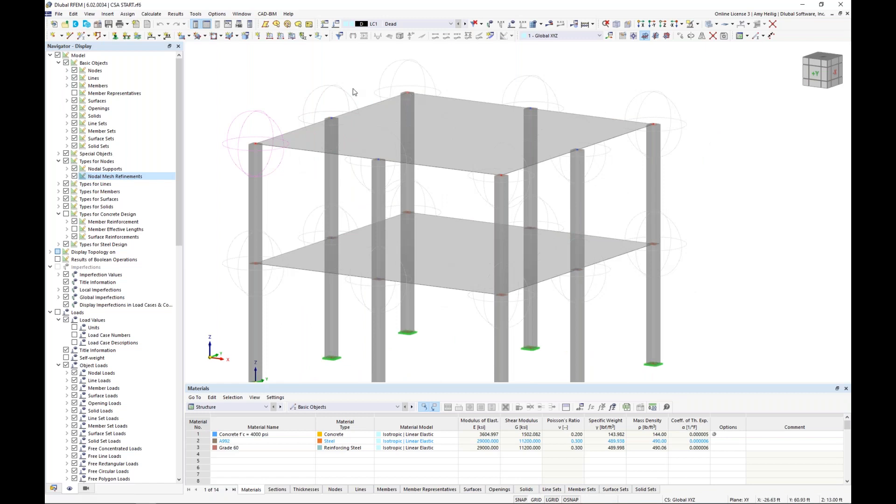
pyautogui.click(708, 27)
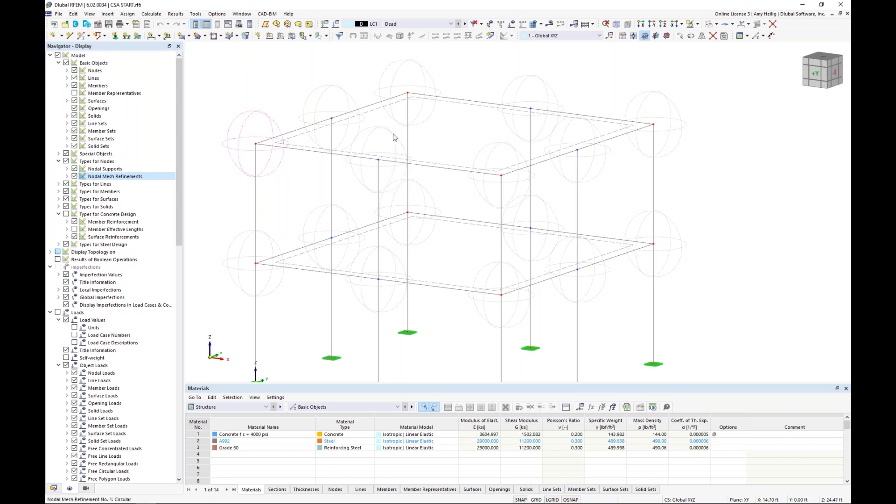
pyautogui.doubleClick(379, 159)
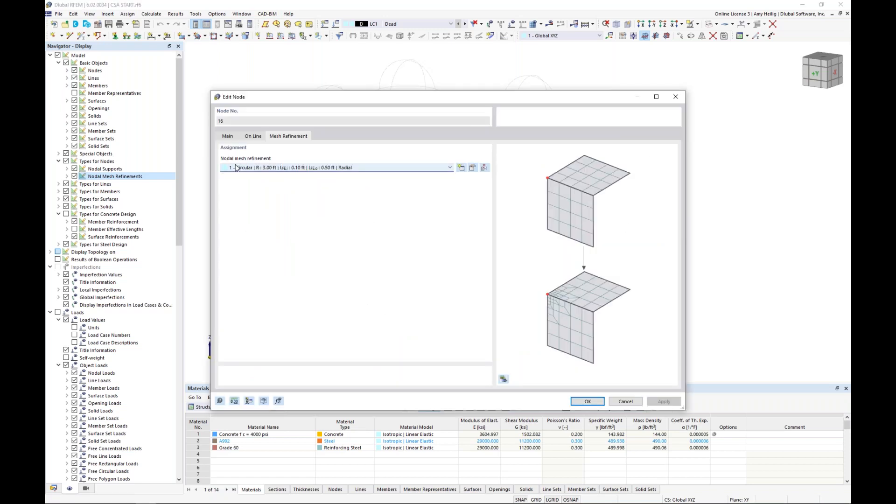
pyautogui.click(621, 402)
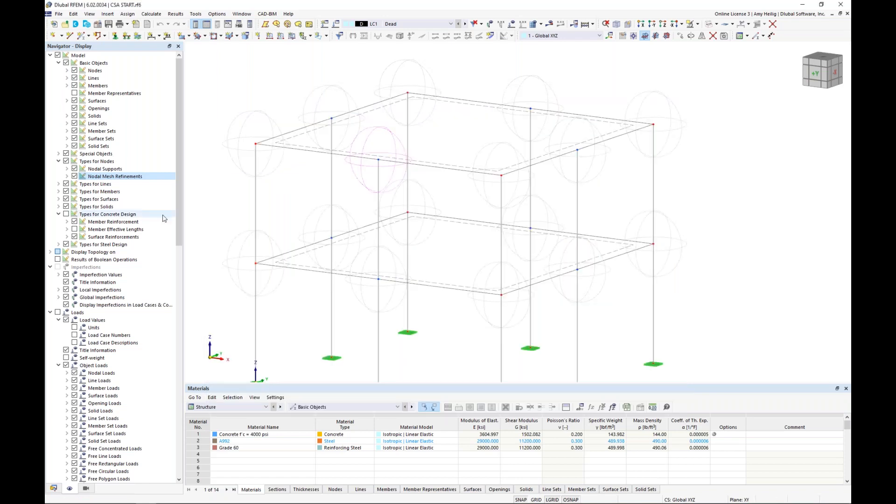
# Step: Display the surface results adjustments and review the parameters and direction u adjustment types of the upper slab's corner adjustment without changes
pyautogui.scroll(-6, 113, 340)
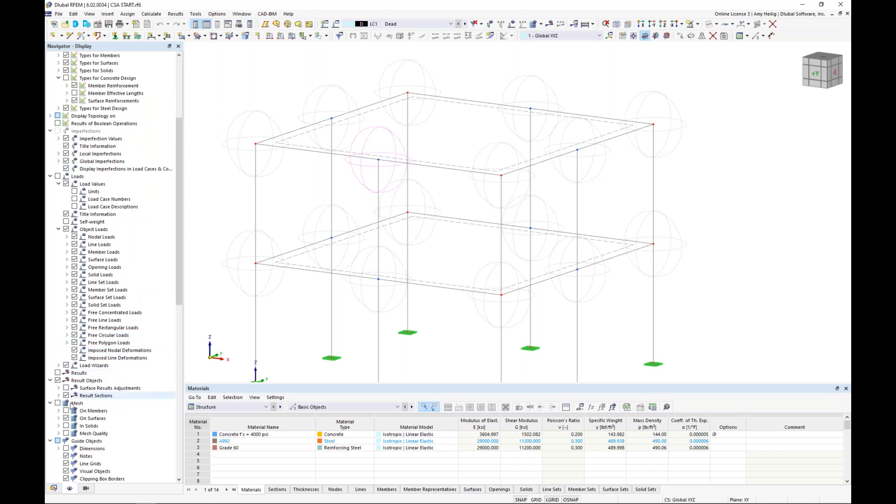
pyautogui.scroll(-2, 91, 396)
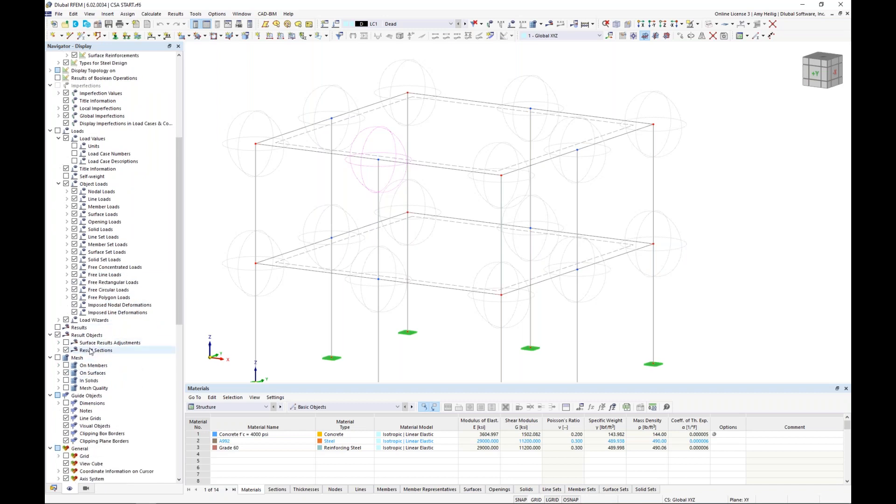
pyautogui.click(66, 343)
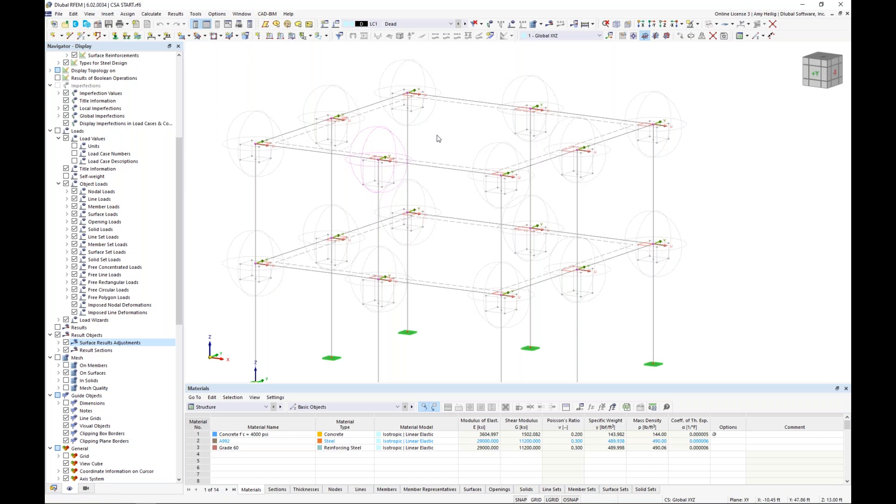
pyautogui.doubleClick(262, 165)
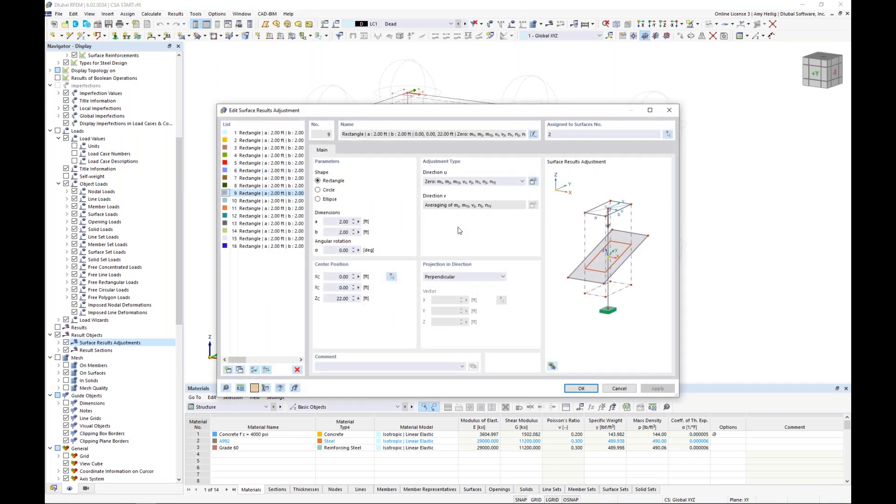
pyautogui.click(473, 182)
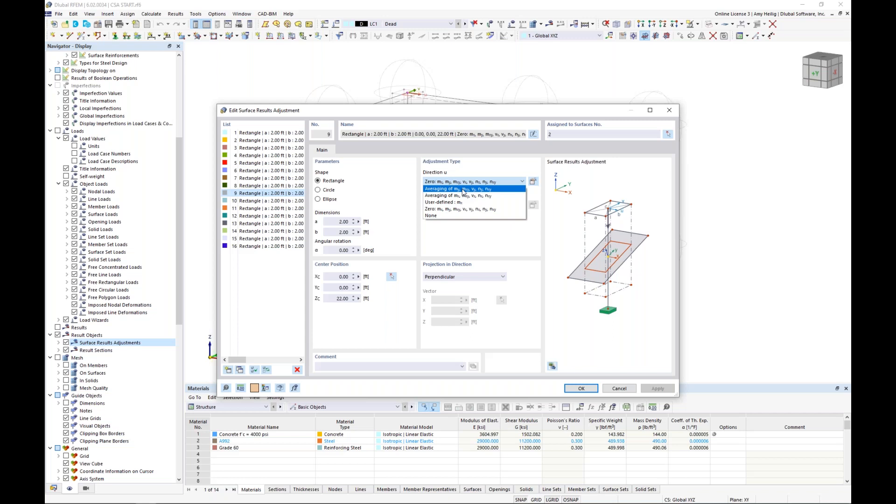
pyautogui.click(468, 212)
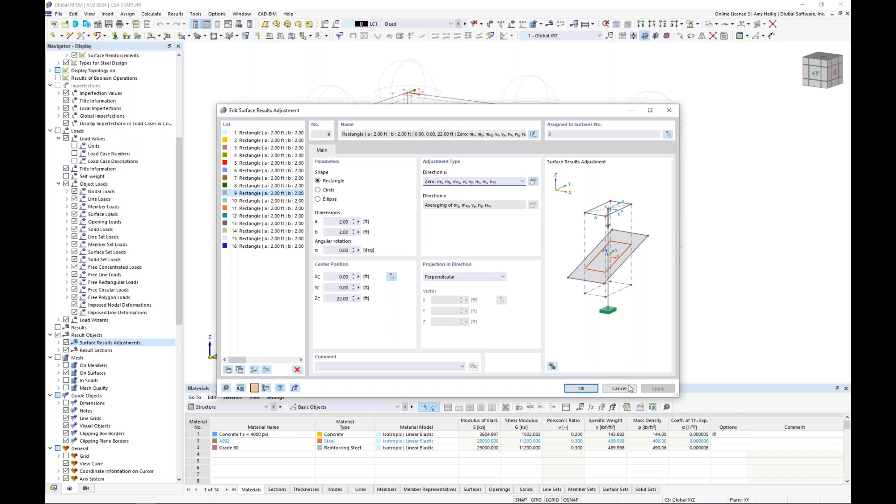
pyautogui.click(621, 389)
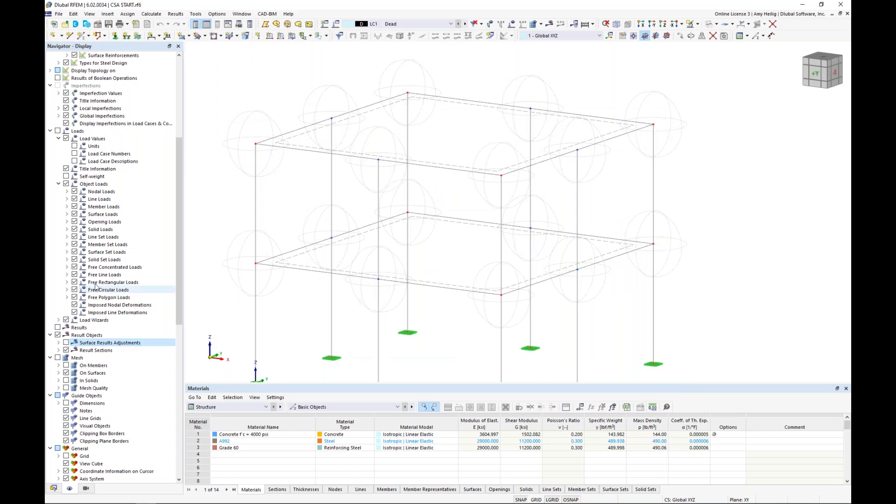
# Step: Hide the nodal mesh refinements and render the model as solid
pyautogui.scroll(8, 110, 237)
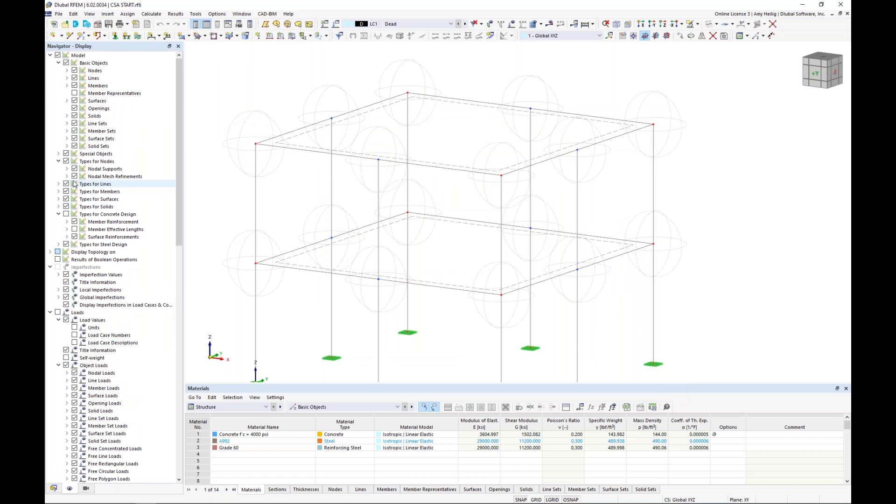
pyautogui.click(75, 176)
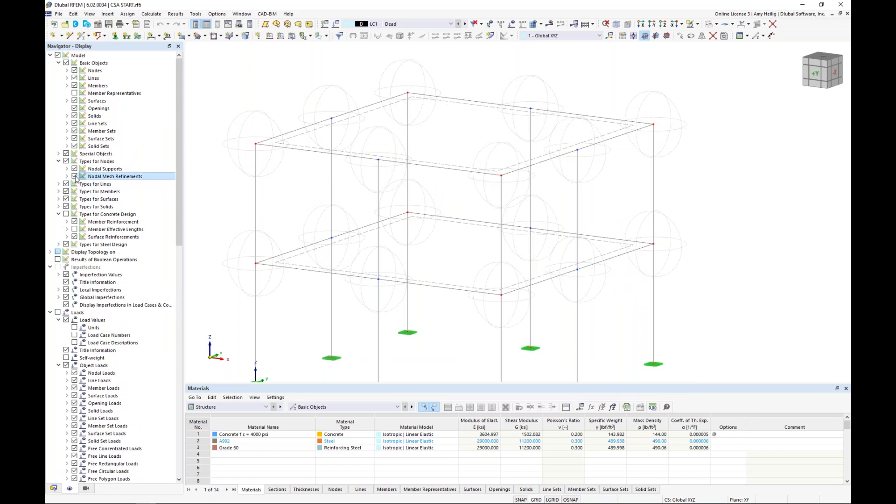
pyautogui.click(709, 24)
pyautogui.click(708, 25)
pyautogui.scroll(-2, 668, 224)
pyautogui.moveTo(665, 226); pyautogui.dragTo(654, 200, button='middle')
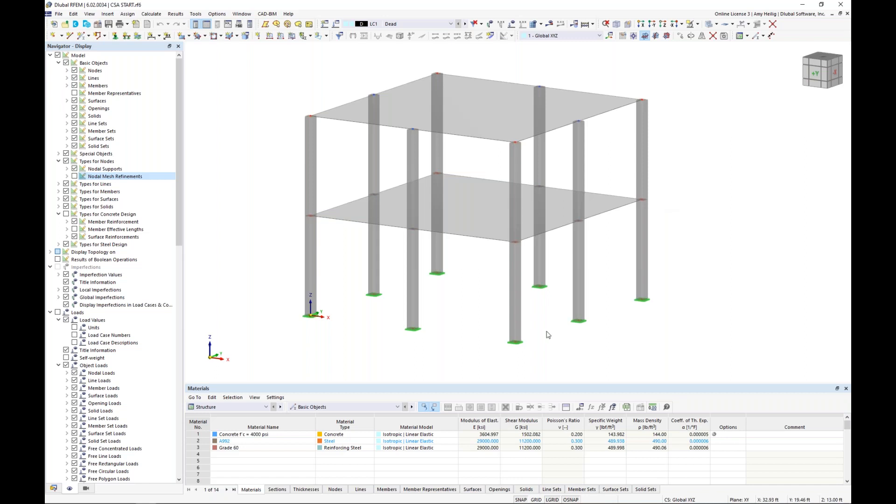
# Step: Highlight the two opposite mid-edge columns of the lower storey to inspect their location, and clear the selection
pyautogui.keyDown('ctrl'); pyautogui.moveTo(498, 321); pyautogui.dragTo(518, 280, button='middle'); pyautogui.keyUp('ctrl')
pyautogui.moveTo(535, 279); pyautogui.dragTo(424, 250)
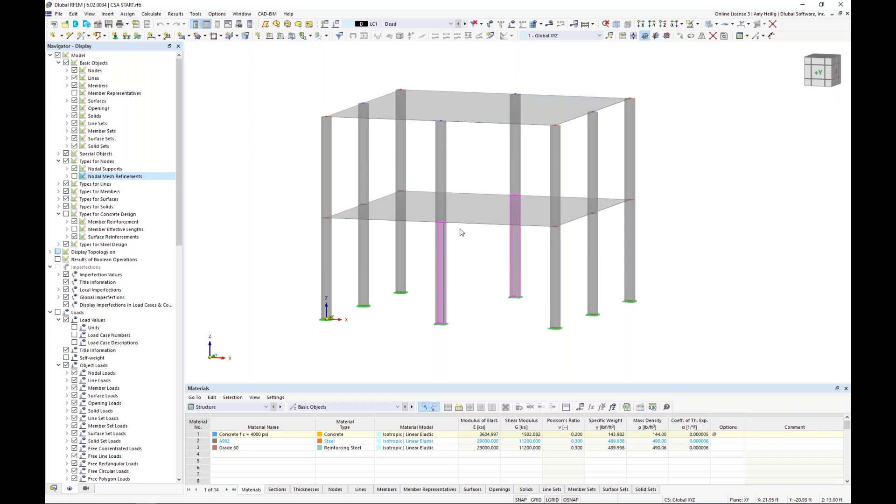
pyautogui.keyDown('ctrl'); pyautogui.moveTo(467, 274); pyautogui.dragTo(432, 333, button='middle'); pyautogui.keyUp('ctrl')
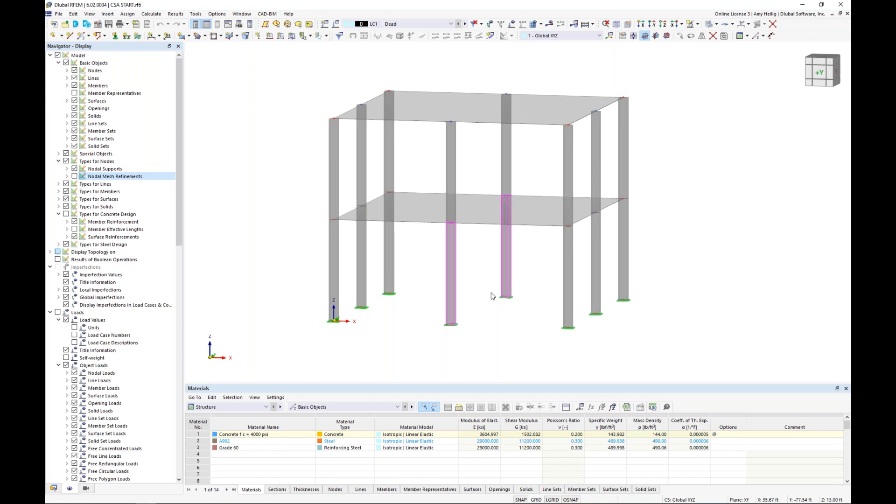
pyautogui.click(487, 330)
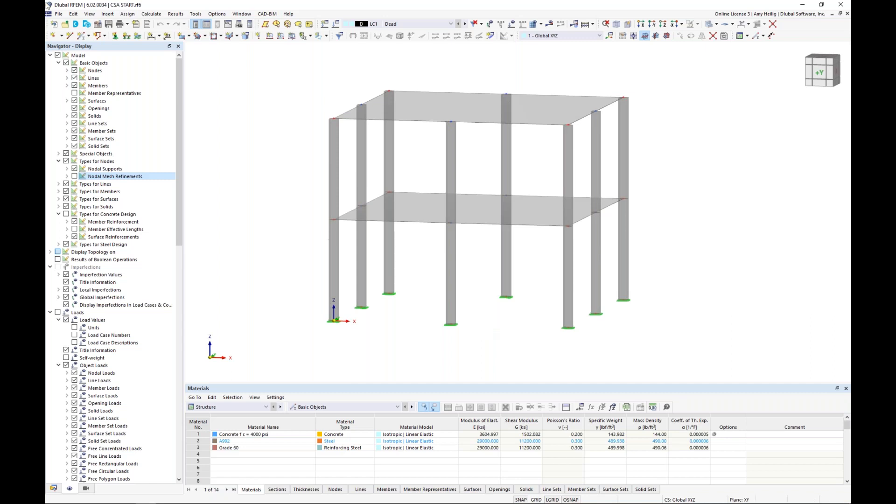
# Step: Start a new beam member and choose the W 14x82 section from the United States AISC 15 standardized steel I-sections
pyautogui.click(87, 38)
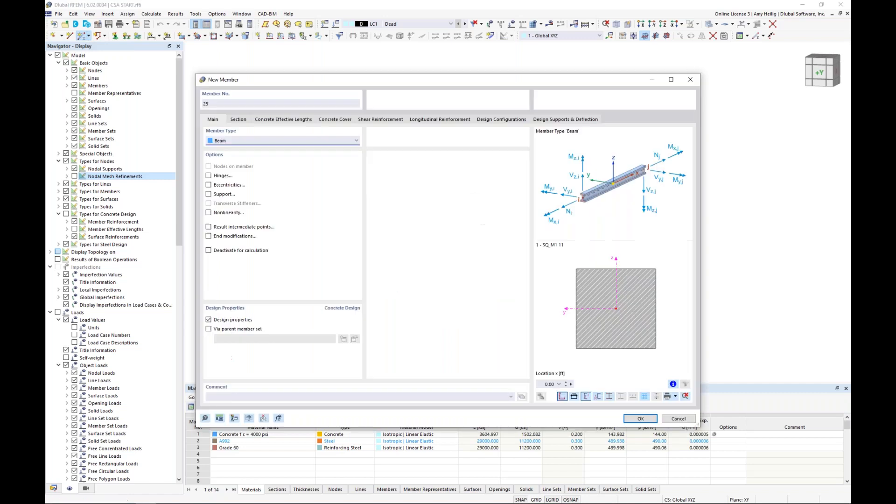
pyautogui.click(239, 120)
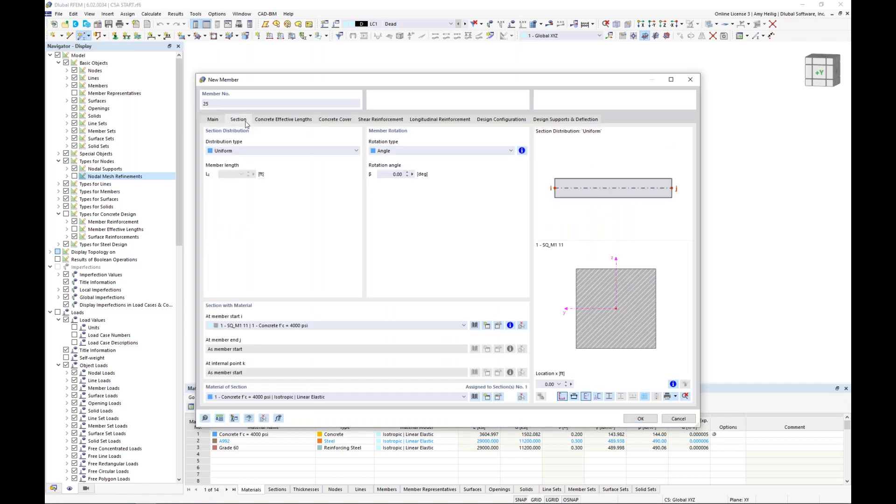
pyautogui.click(475, 326)
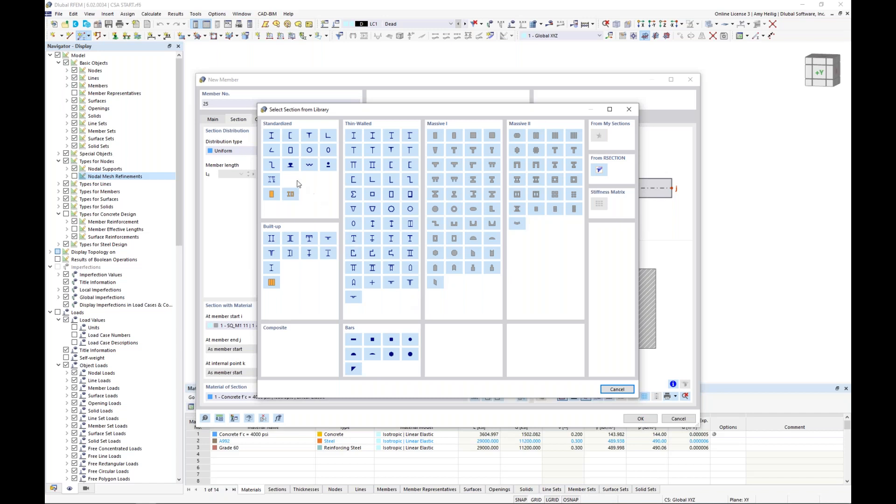
pyautogui.click(272, 136)
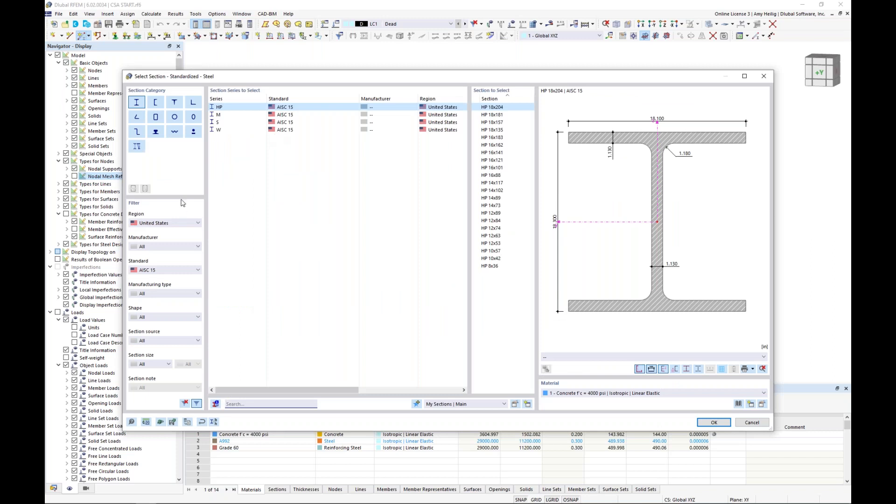
pyautogui.click(161, 223)
pyautogui.click(163, 224)
pyautogui.click(230, 132)
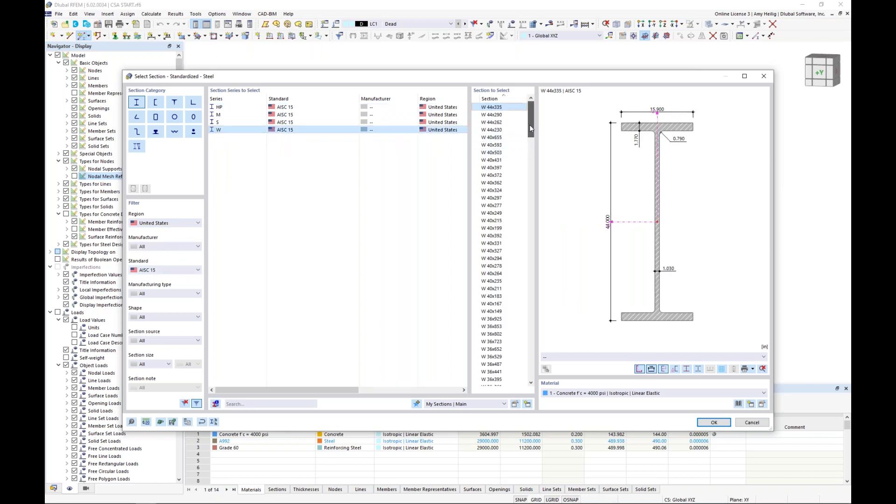
pyautogui.moveTo(530, 129); pyautogui.dragTo(519, 303)
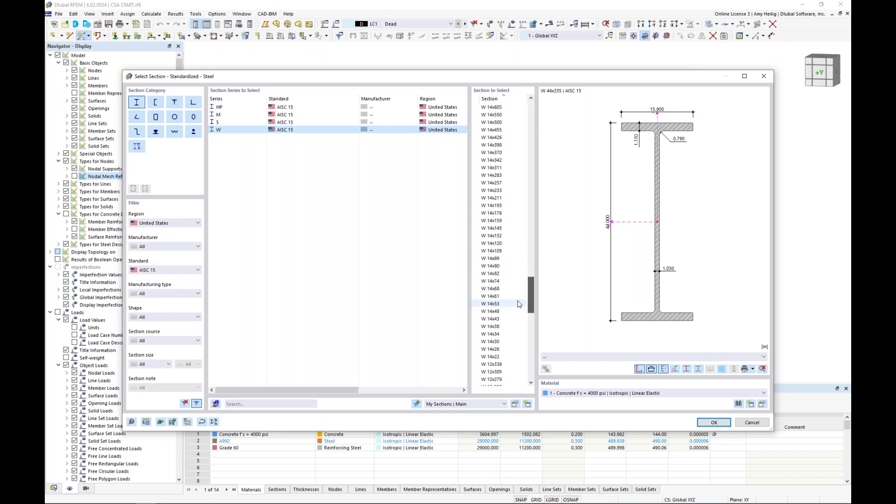
pyautogui.click(504, 274)
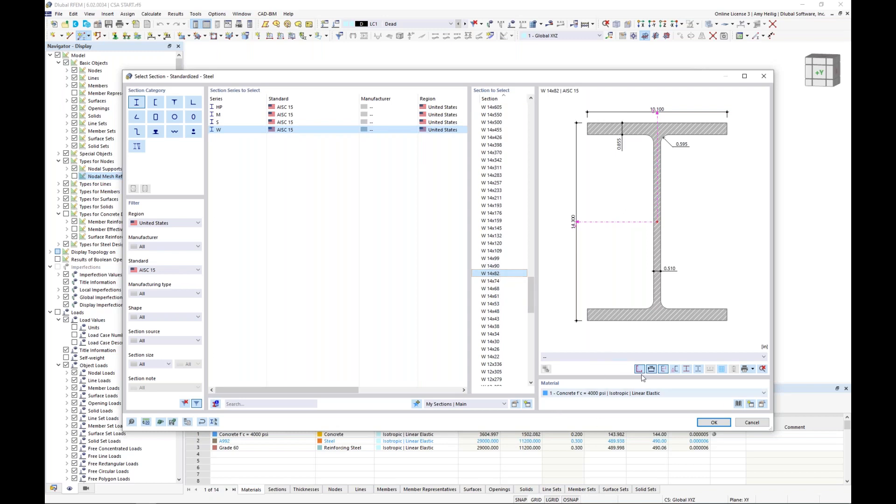
# Step: Look up A992 in the United States material library, filtered to Steel and AISC 360-16, and leave without importing it
pyautogui.click(739, 404)
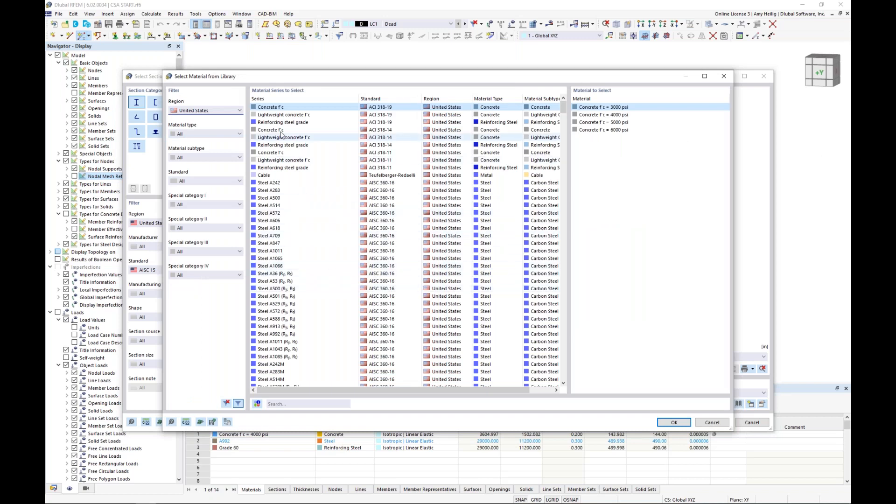
pyautogui.click(209, 182)
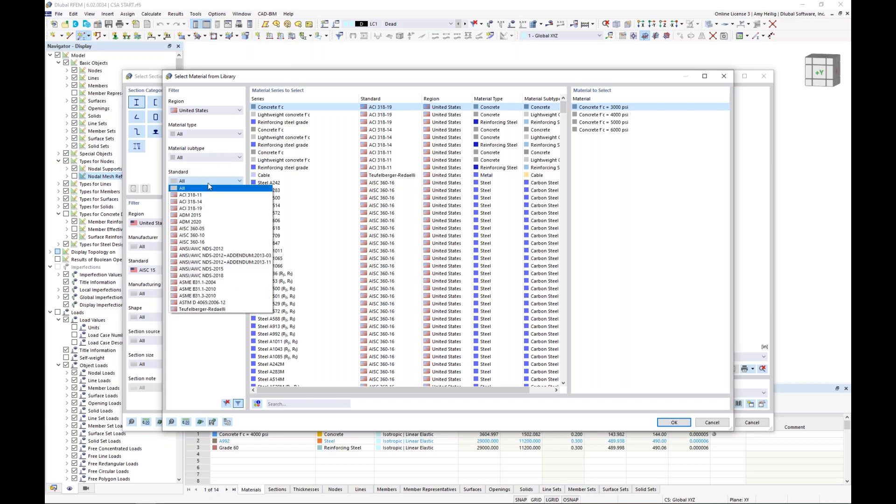
pyautogui.click(214, 133)
pyautogui.click(208, 154)
pyautogui.click(208, 181)
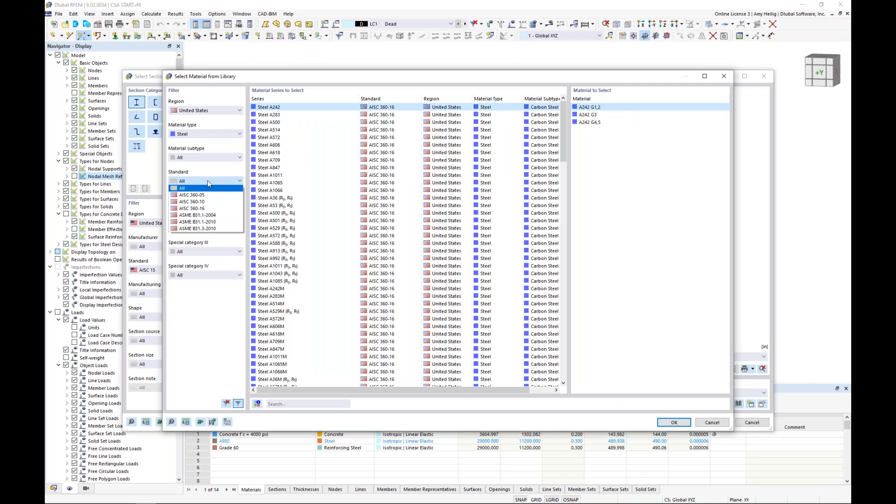
pyautogui.click(208, 208)
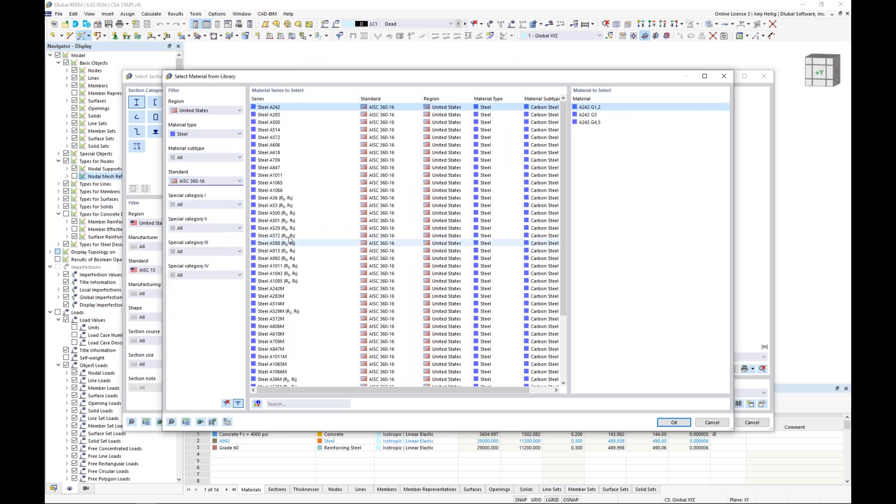
pyautogui.click(284, 259)
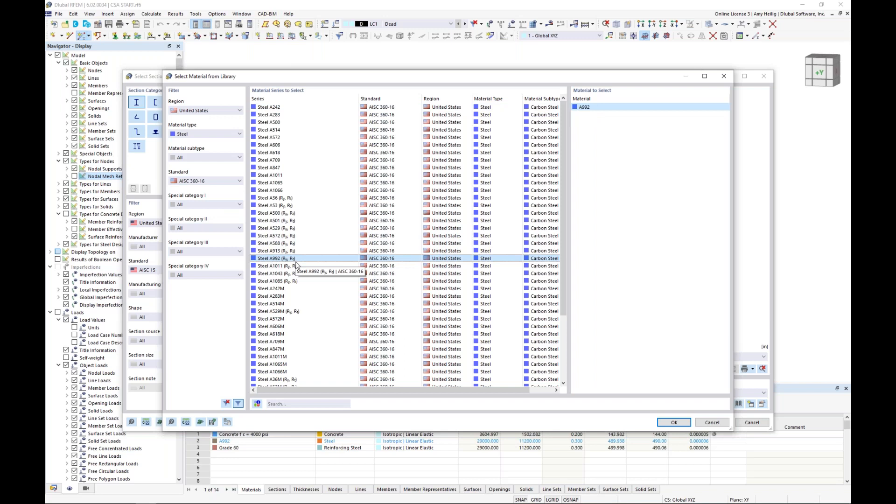
pyautogui.click(711, 423)
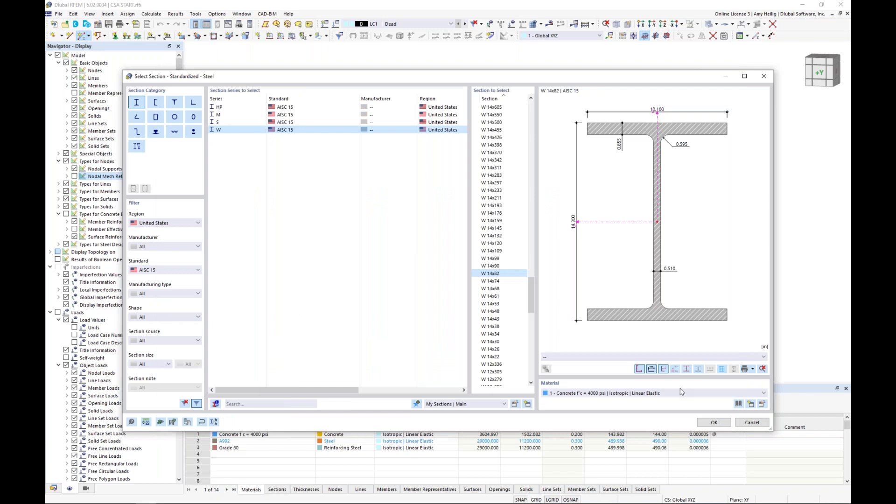
# Step: Assign the existing A992 material to the W 14x82 section and accept the section
pyautogui.click(680, 392)
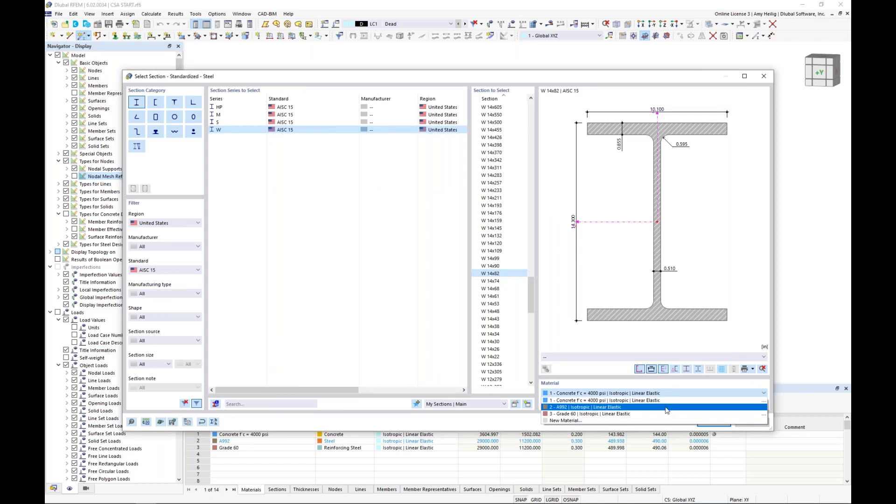
pyautogui.click(667, 407)
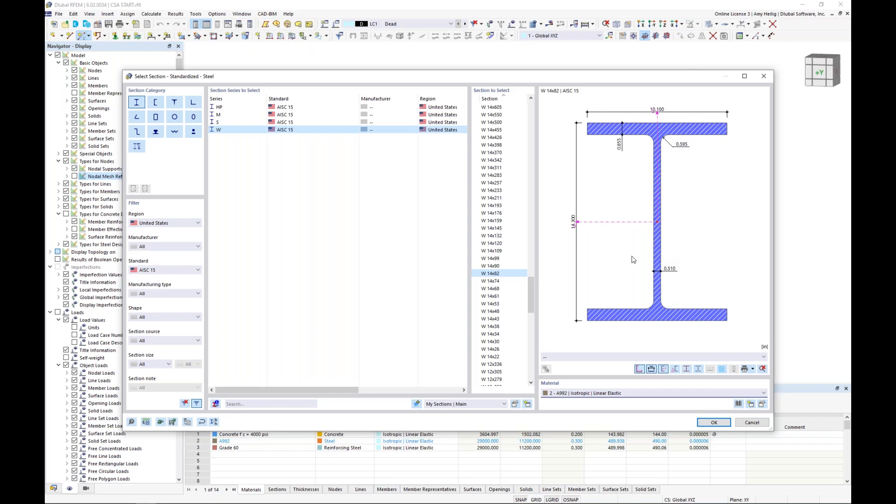
pyautogui.click(714, 422)
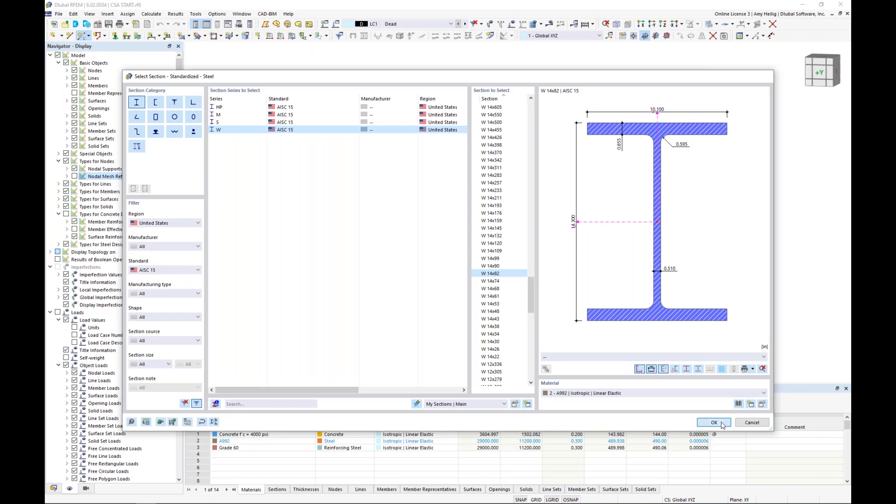
# Step: Enable the hinges and eccentricities options for the new beam member
pyautogui.click(219, 120)
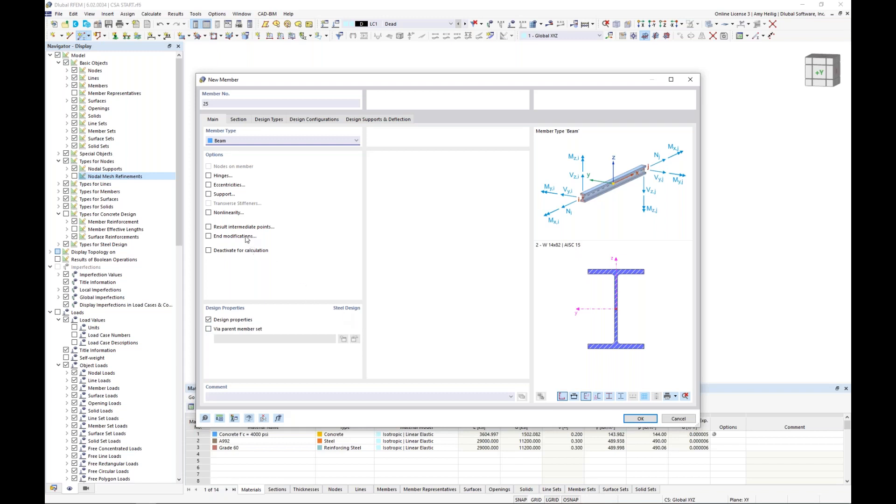
pyautogui.click(209, 176)
pyautogui.click(208, 185)
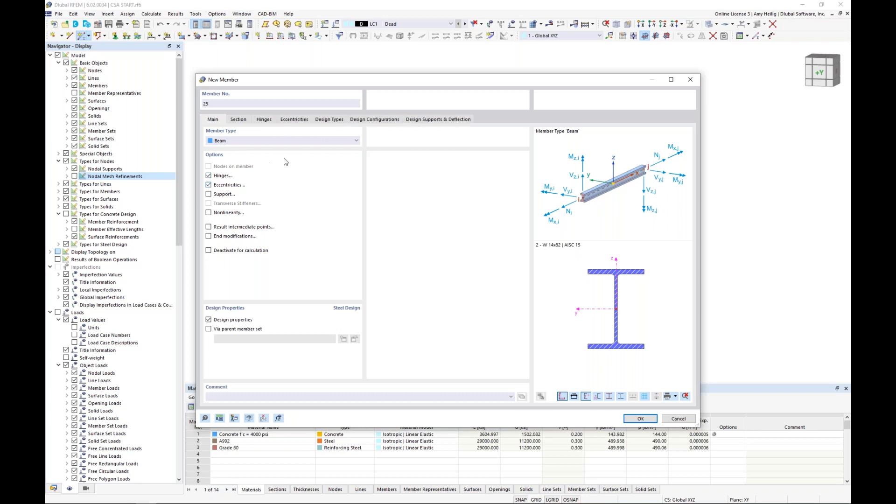
# Step: Create a local xyz member hinge releasing rotations φy and φz, and assign it at both the member start and end
pyautogui.click(264, 120)
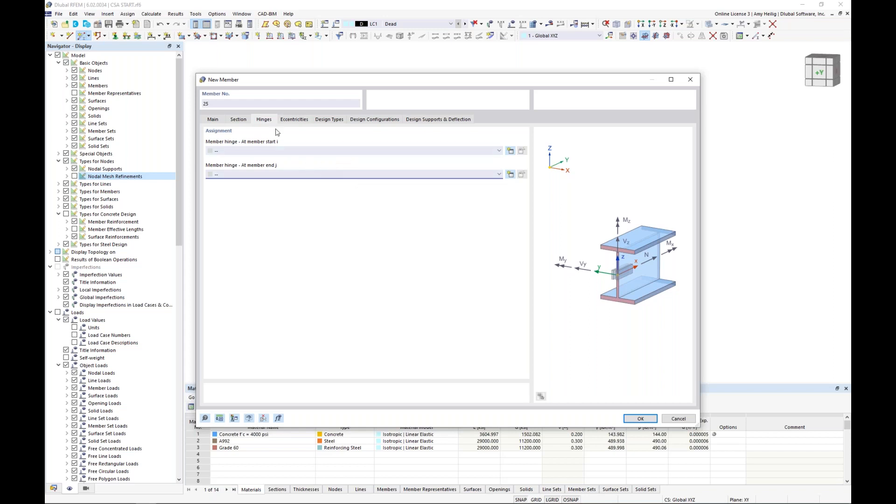
pyautogui.click(511, 152)
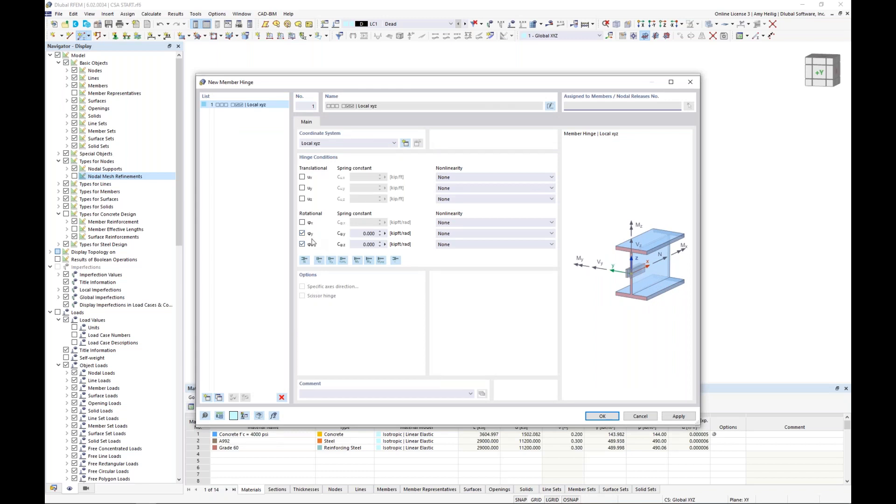
pyautogui.click(606, 419)
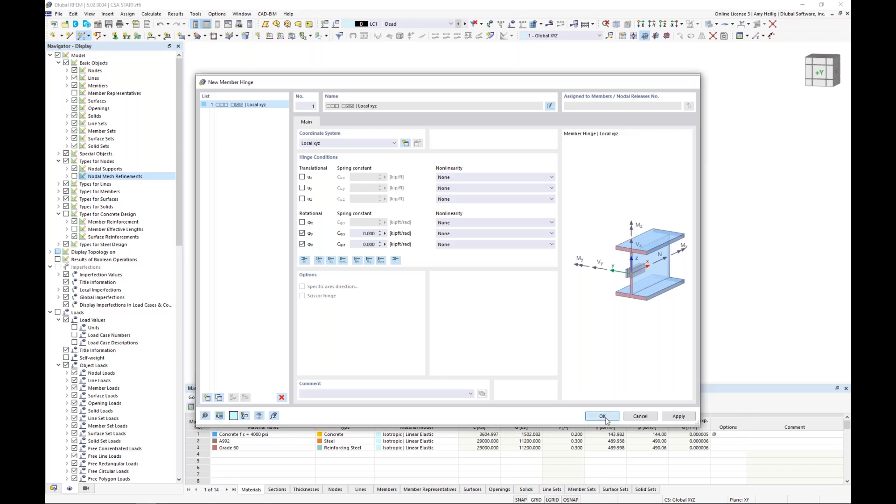
pyautogui.click(291, 174)
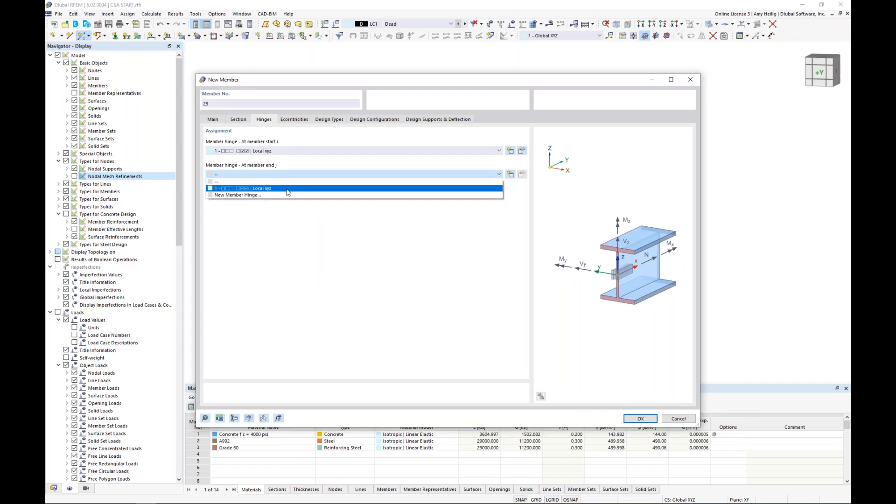
pyautogui.click(289, 189)
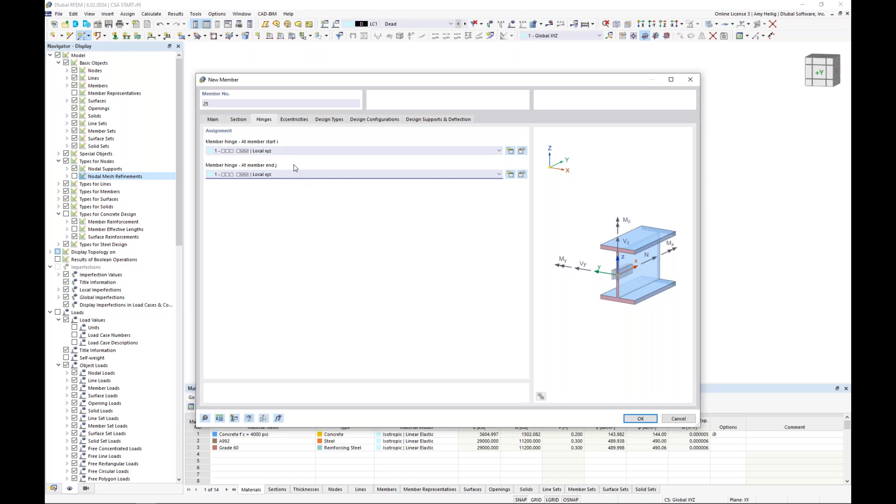
# Step: Create a start eccentricity relative to the section, aligned middle-top, with a transverse offset from the bottom of the lower slab
pyautogui.click(295, 120)
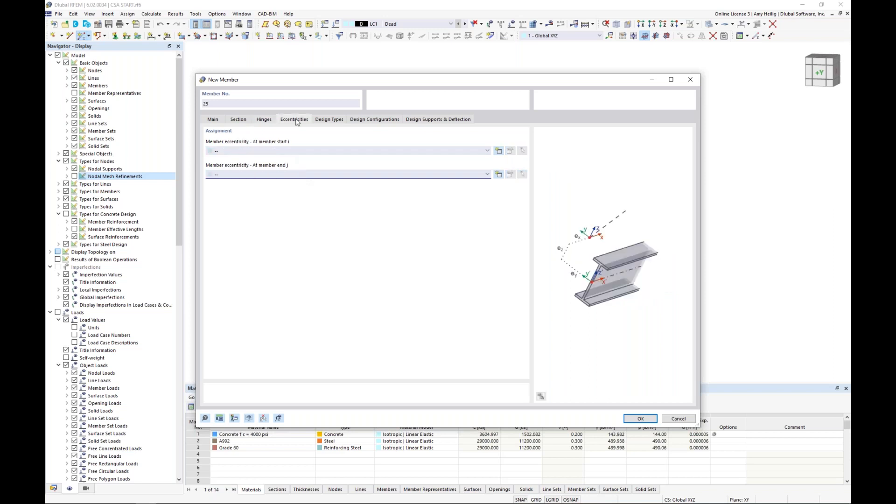
pyautogui.click(498, 151)
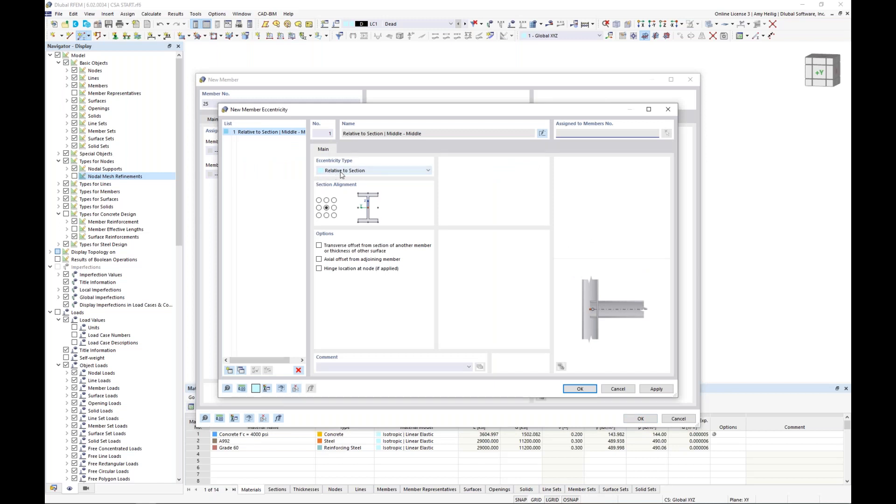
pyautogui.click(326, 200)
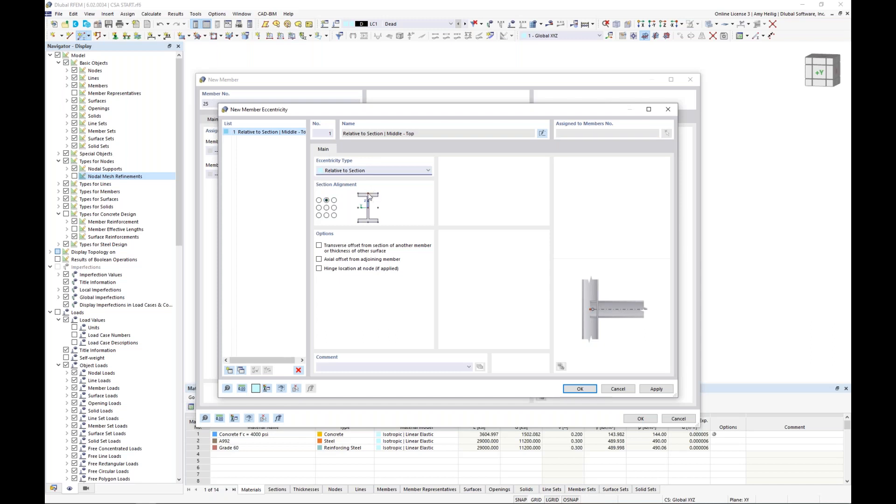
pyautogui.click(319, 245)
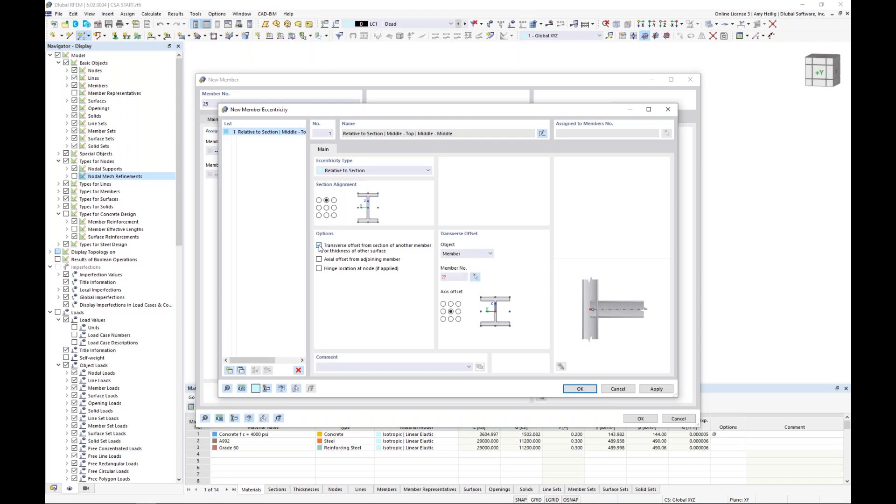
pyautogui.click(471, 253)
pyautogui.click(466, 268)
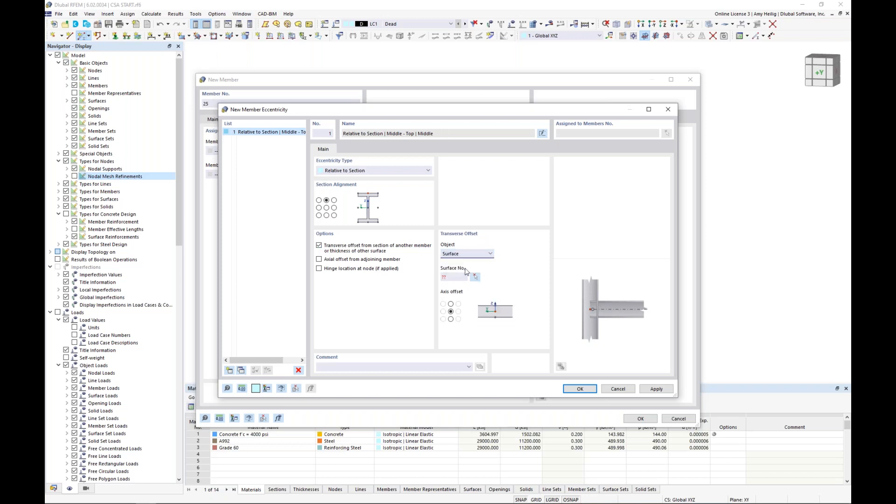
pyautogui.click(475, 278)
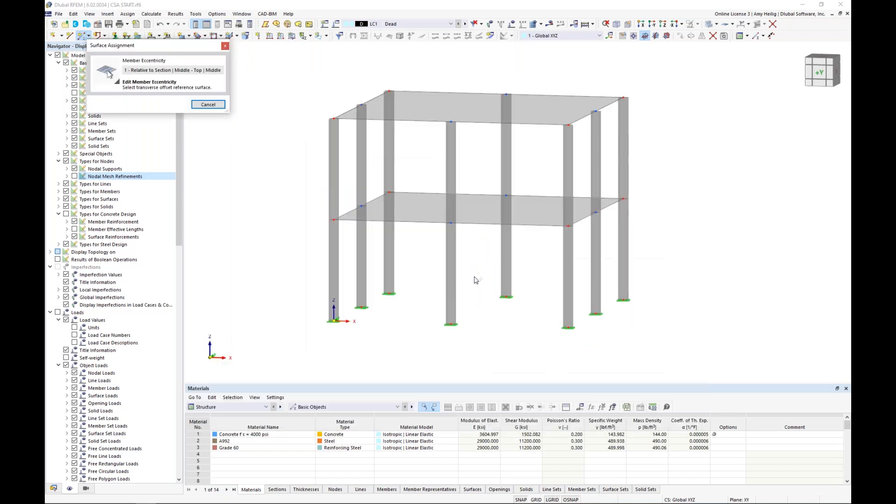
pyautogui.click(482, 218)
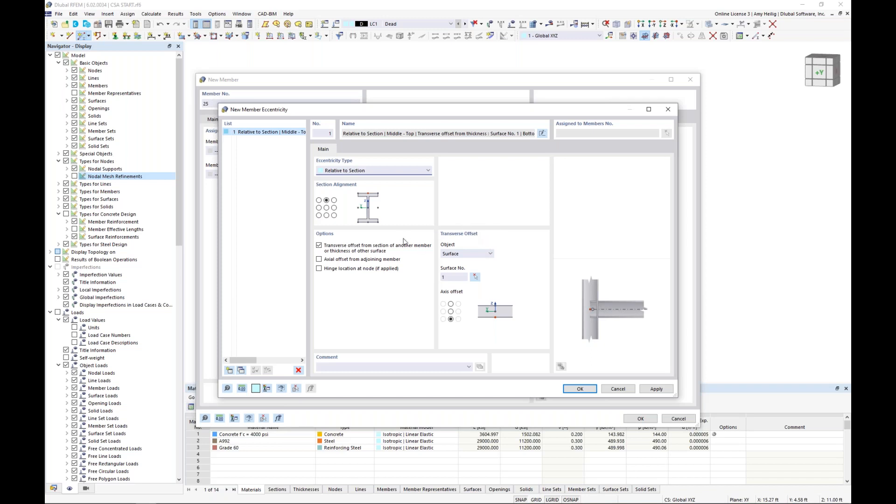
pyautogui.click(580, 388)
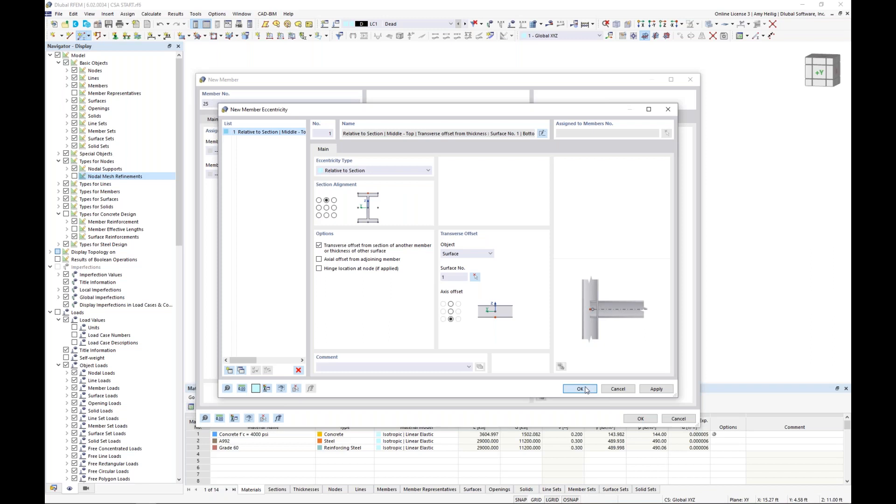
# Step: Assign the same eccentricity at the member end and accept the new beam's settings
pyautogui.click(350, 175)
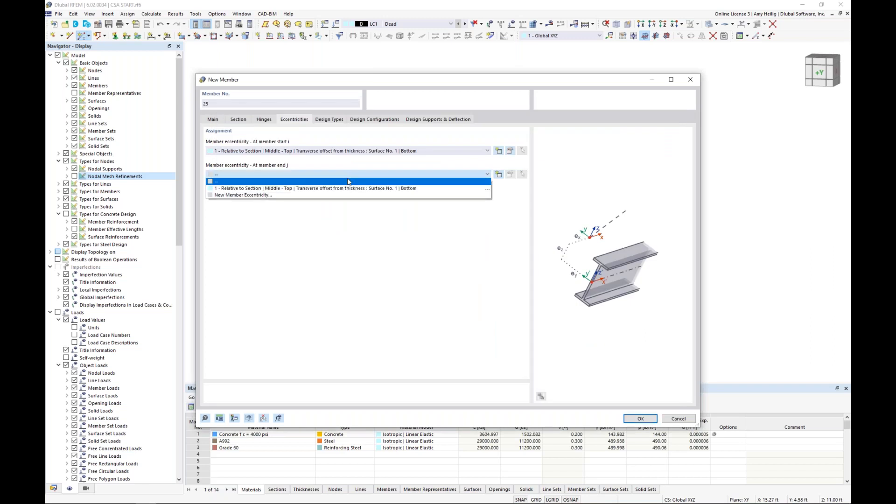
pyautogui.click(346, 188)
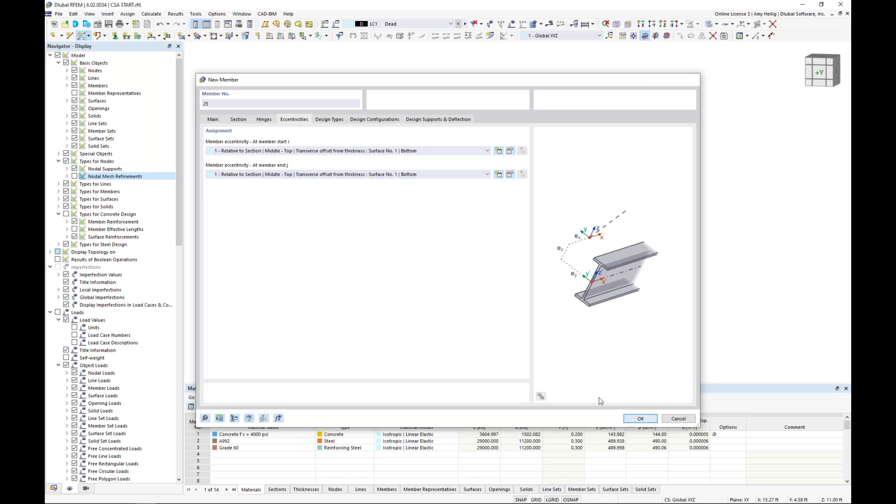
pyautogui.press('Return')
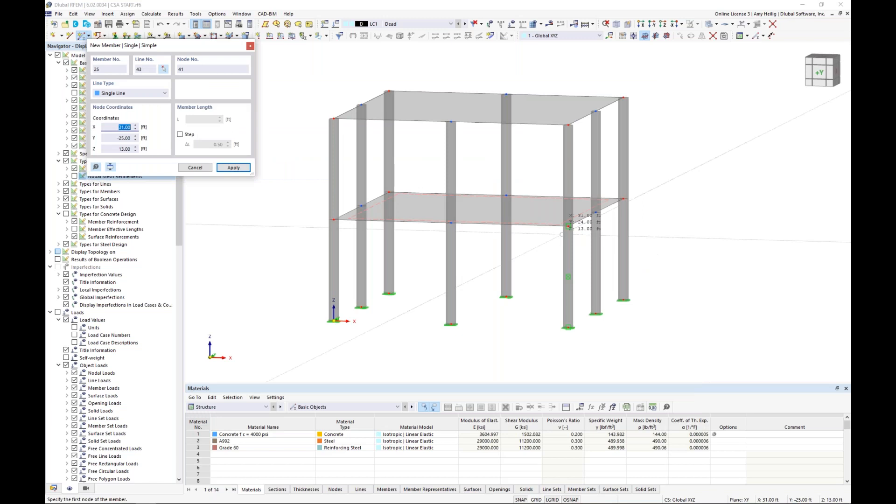
# Step: Place two steel beams between the corner columns along the front and back edges of the lower slab
pyautogui.click(569, 230)
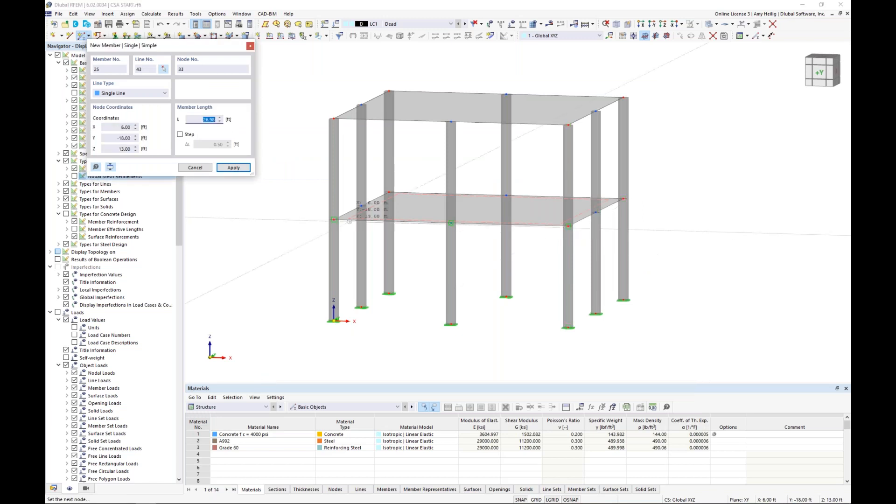
pyautogui.click(334, 220)
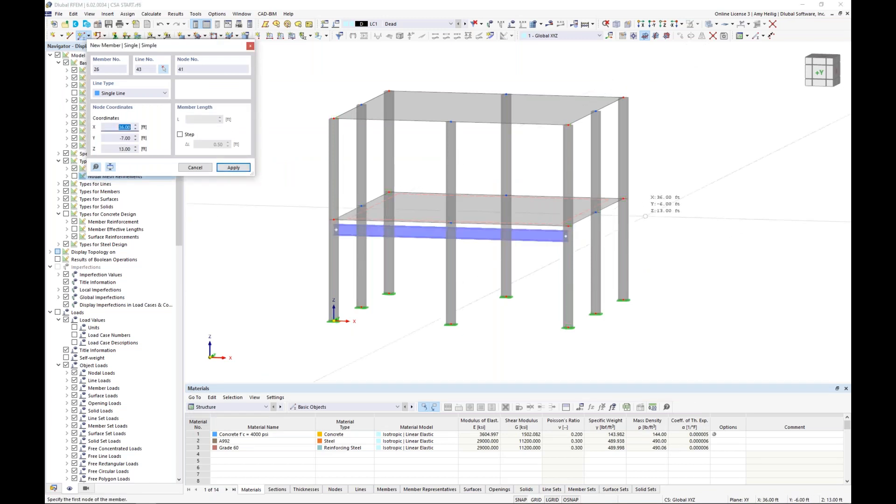
pyautogui.click(604, 208)
pyautogui.click(389, 192)
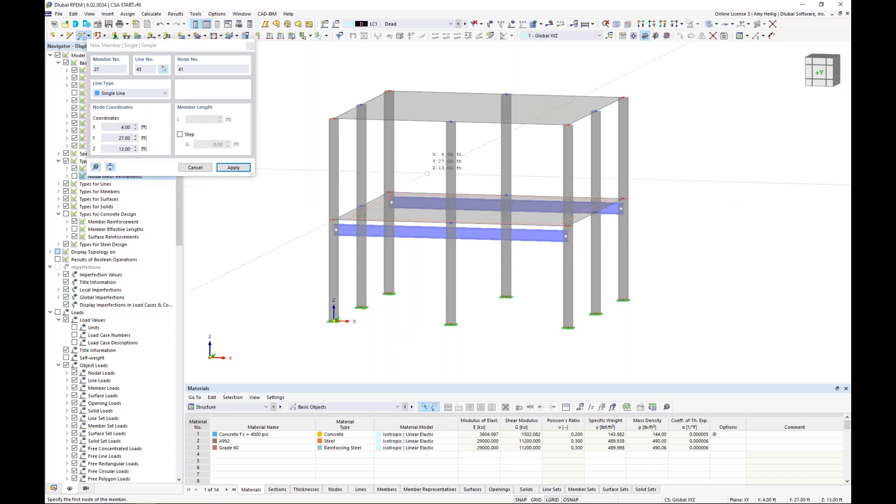
pyautogui.press('Escape')
# Step: Divide the two new steel beams by distance, 8 ft from the member end, creating 'On Member' nodes without dividing the members
pyautogui.keyDown('ctrl'); pyautogui.moveTo(515, 265); pyautogui.dragTo(483, 273, button='middle'); pyautogui.keyUp('ctrl')
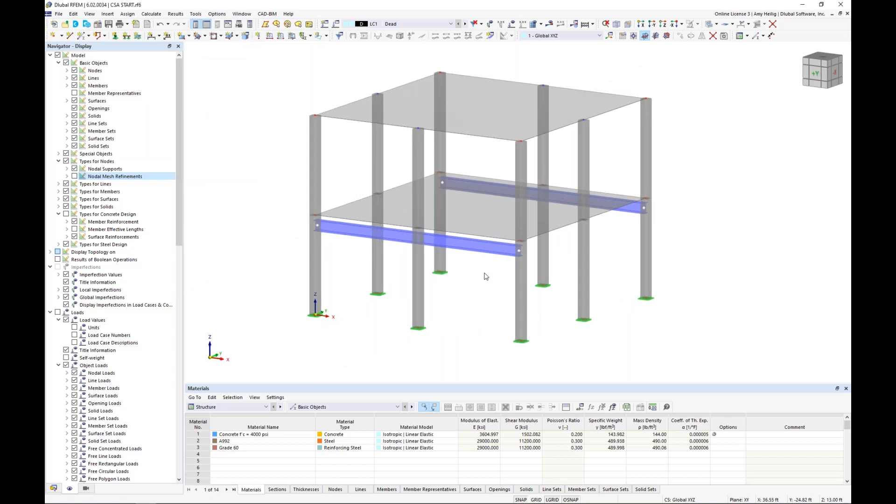
pyautogui.scroll(2, 485, 276)
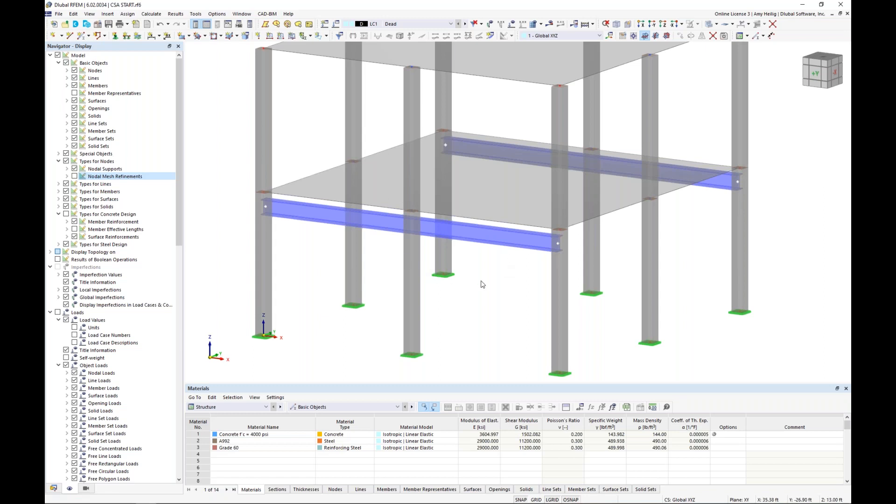
pyautogui.scroll(-1, 482, 285)
pyautogui.click(393, 236)
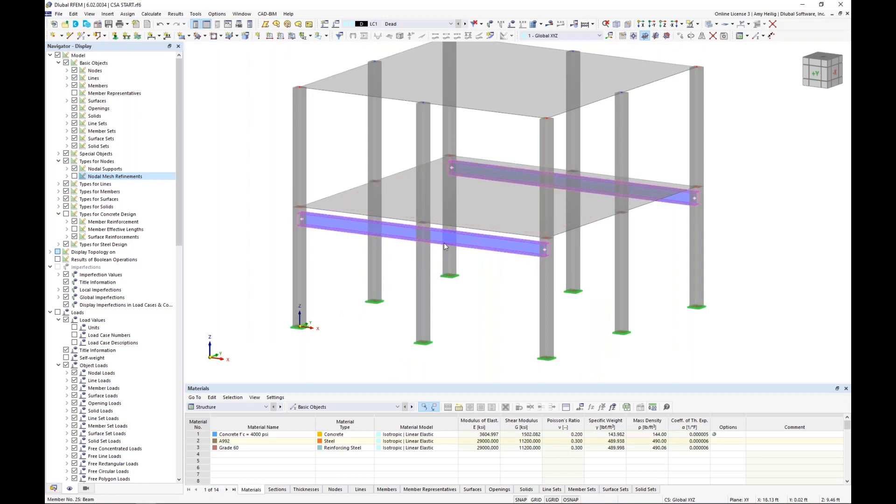
pyautogui.rightClick(403, 235)
pyautogui.moveTo(553, 263)
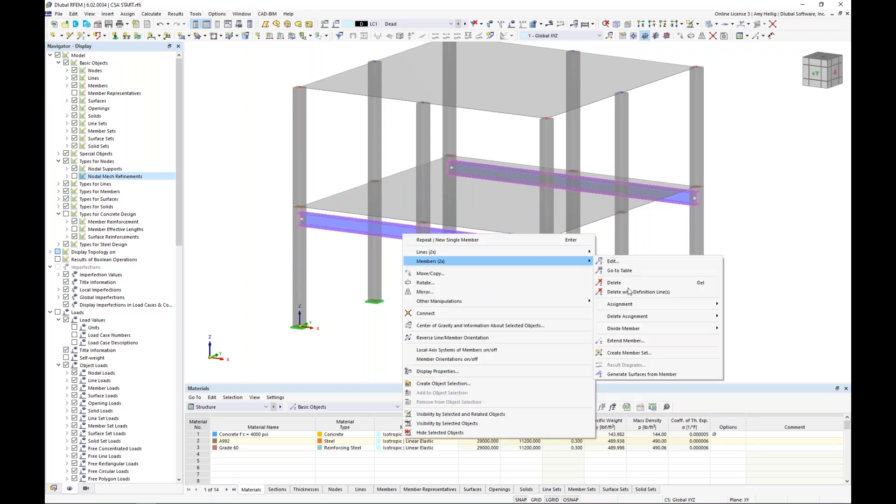
pyautogui.moveTo(688, 329)
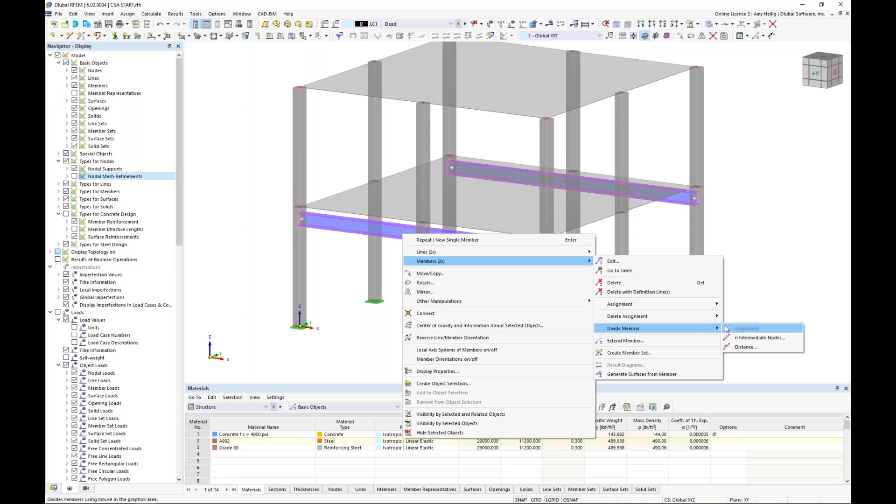
pyautogui.click(739, 348)
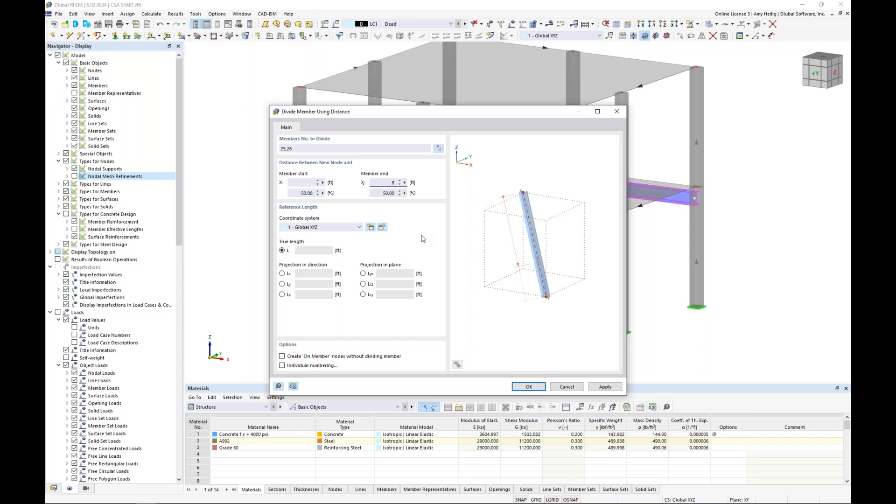
pyautogui.click(282, 356)
pyautogui.click(528, 387)
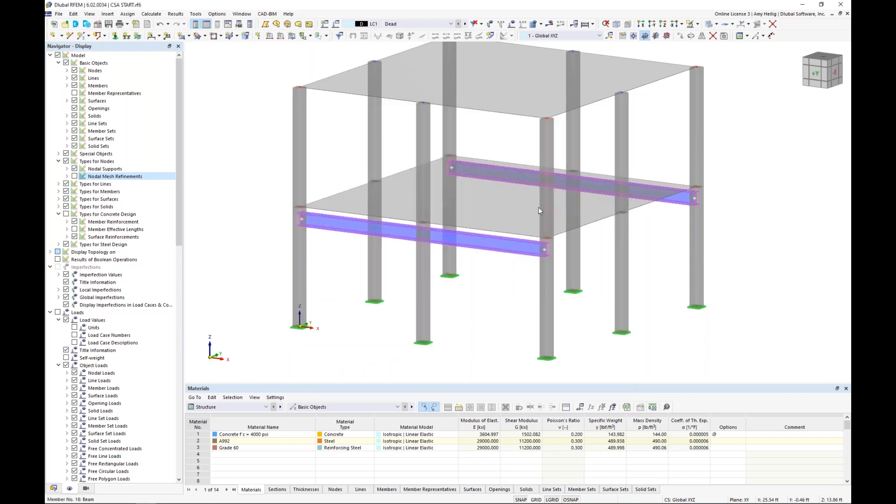
# Step: Switch to wireframe display and check the type, coordinates and member reference of the new node on the front beam
pyautogui.click(707, 27)
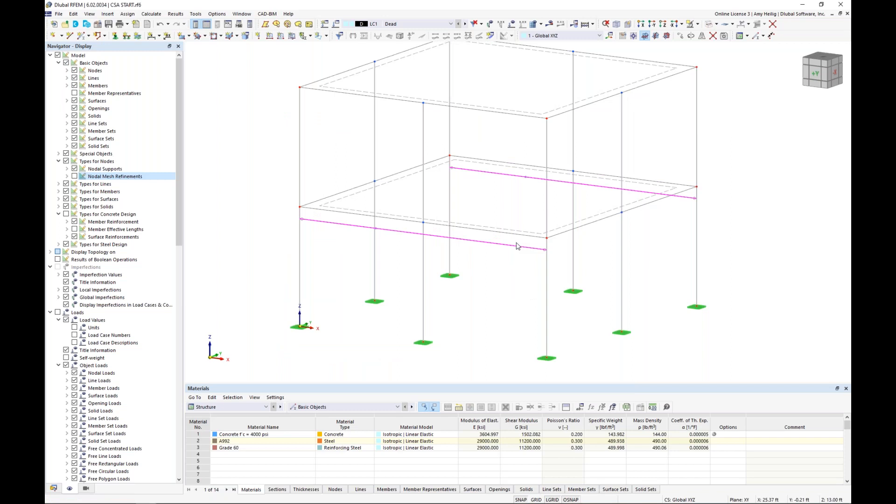
pyautogui.click(517, 247)
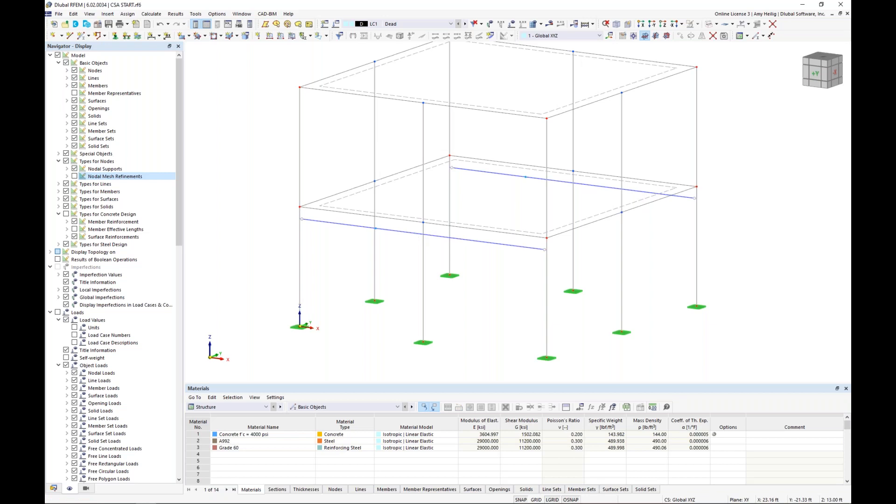
pyautogui.keyDown('ctrl'); pyautogui.moveTo(394, 253); pyautogui.dragTo(410, 250, button='middle'); pyautogui.keyUp('ctrl')
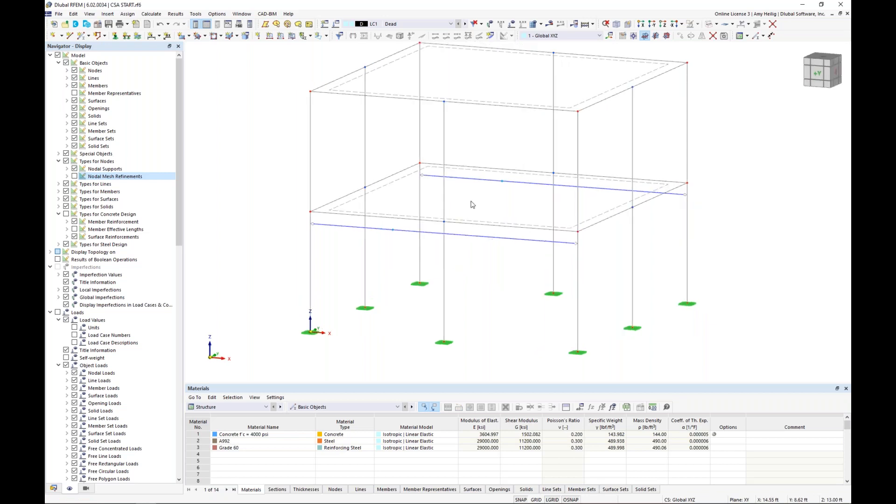
pyautogui.doubleClick(392, 230)
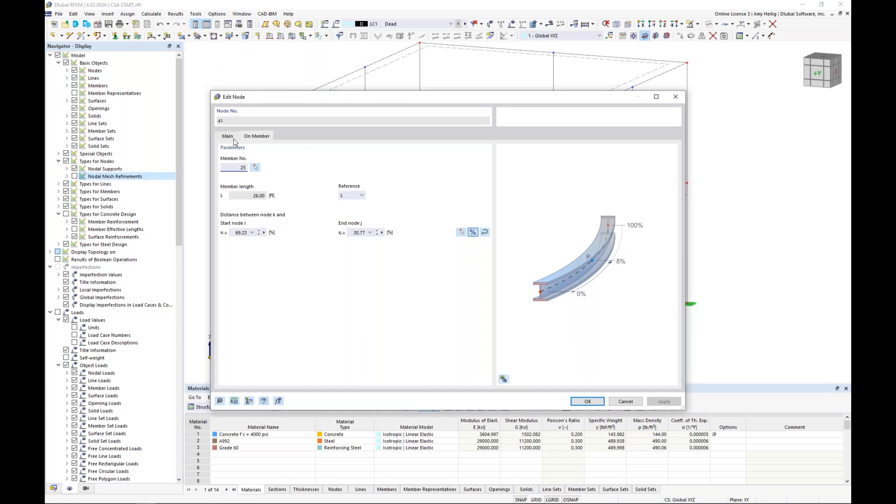
pyautogui.click(234, 140)
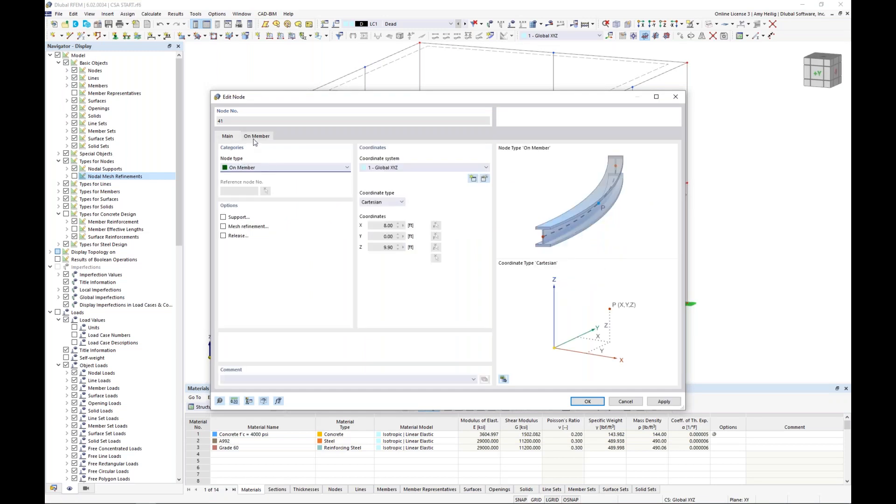
pyautogui.click(255, 141)
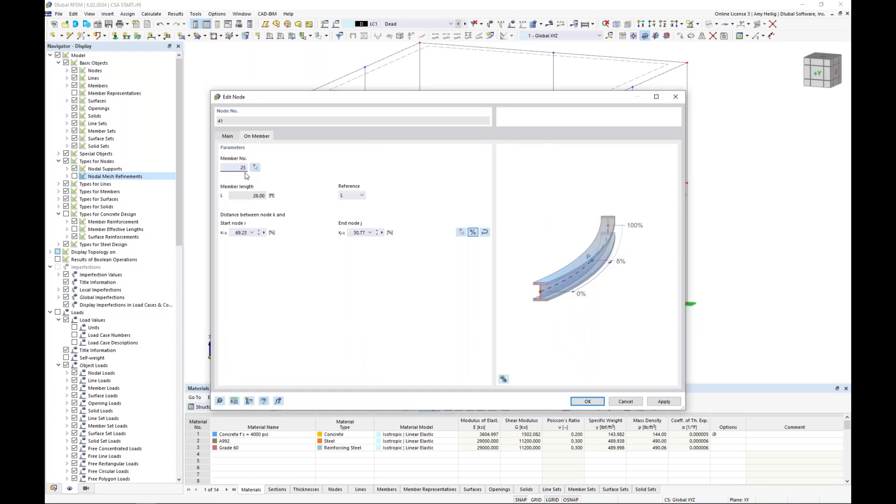
pyautogui.click(623, 405)
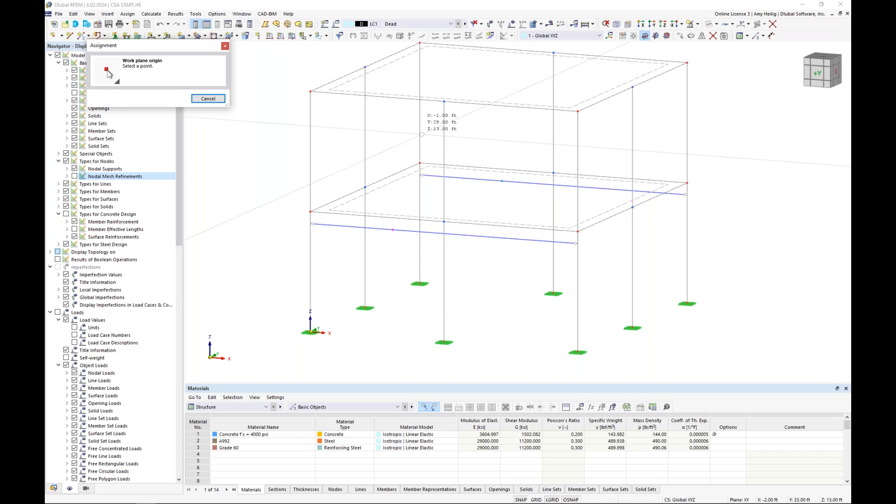
# Step: Set an XZ work plane through the front beam's new node and give a new member a W 8x35 section in A992
pyautogui.click(421, 134)
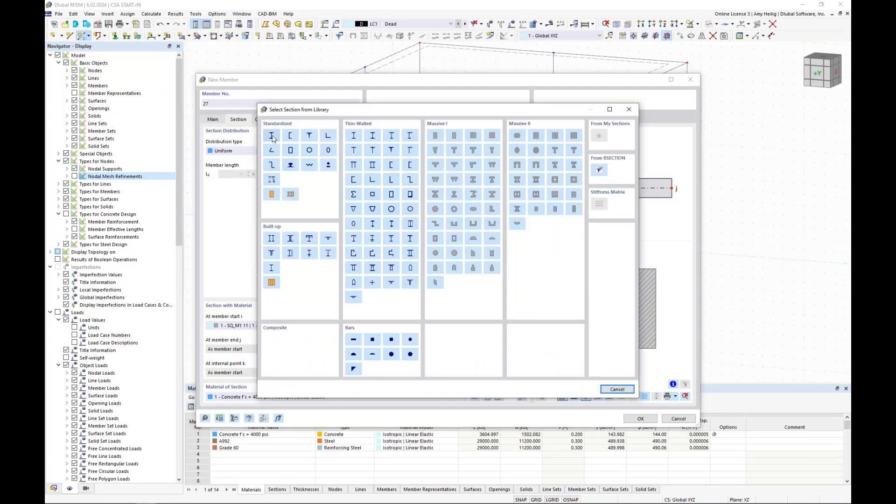
pyautogui.click(273, 136)
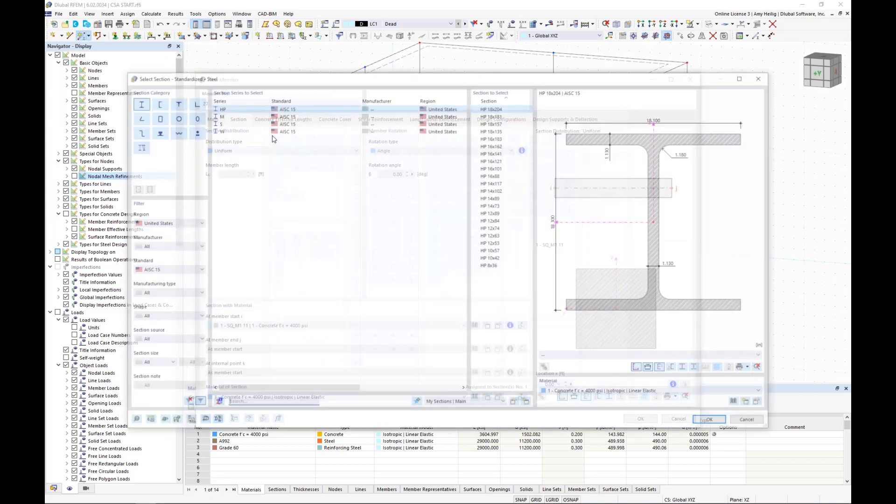
pyautogui.moveTo(530, 116); pyautogui.dragTo(530, 350)
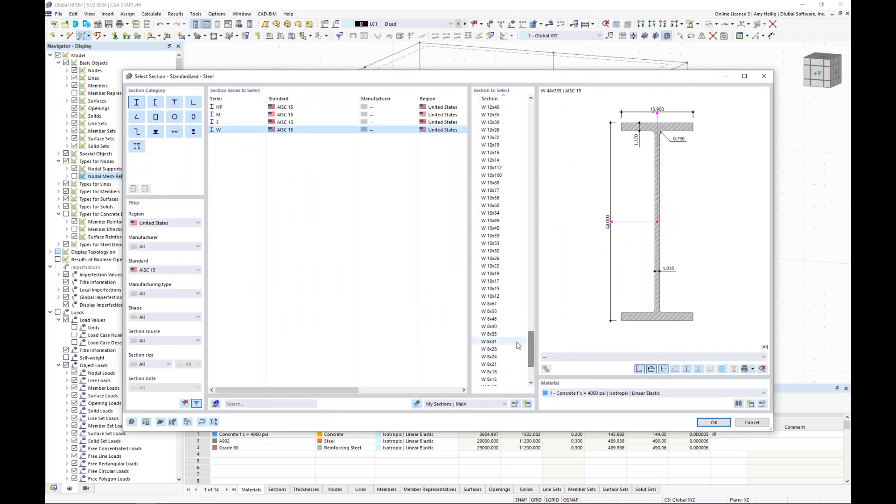
pyautogui.click(494, 334)
pyautogui.click(583, 395)
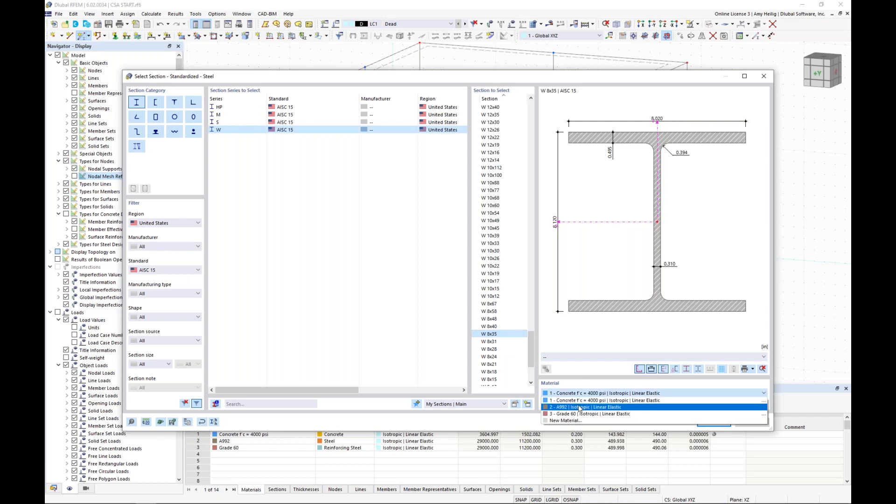
pyautogui.click(580, 408)
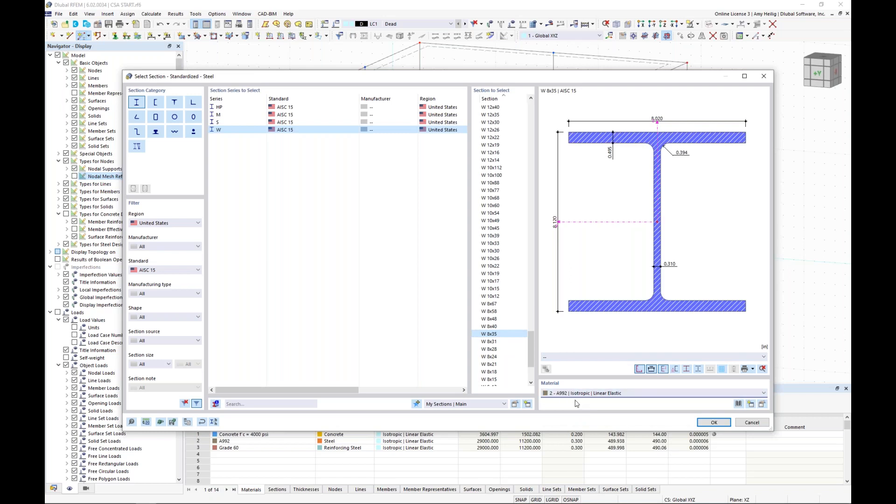
pyautogui.click(703, 421)
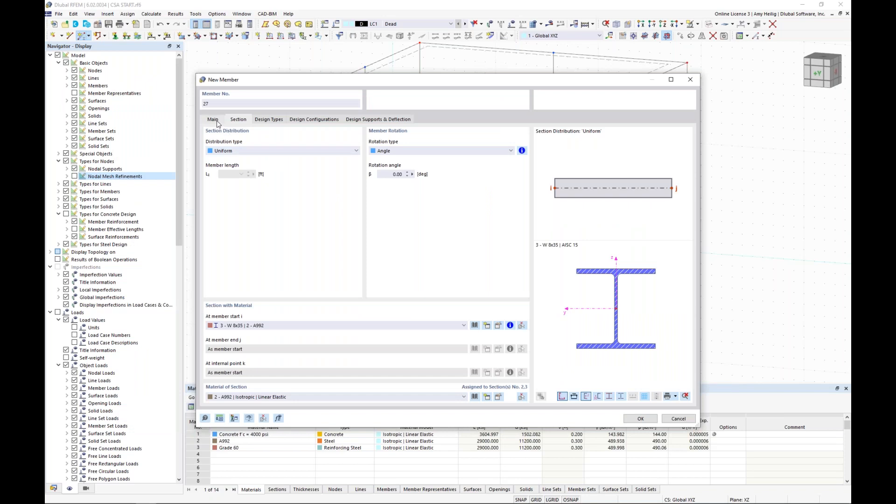
# Step: Enable hinges for the new member, assign the existing local xyz hinge at its end, and accept the settings
pyautogui.click(216, 122)
pyautogui.click(215, 175)
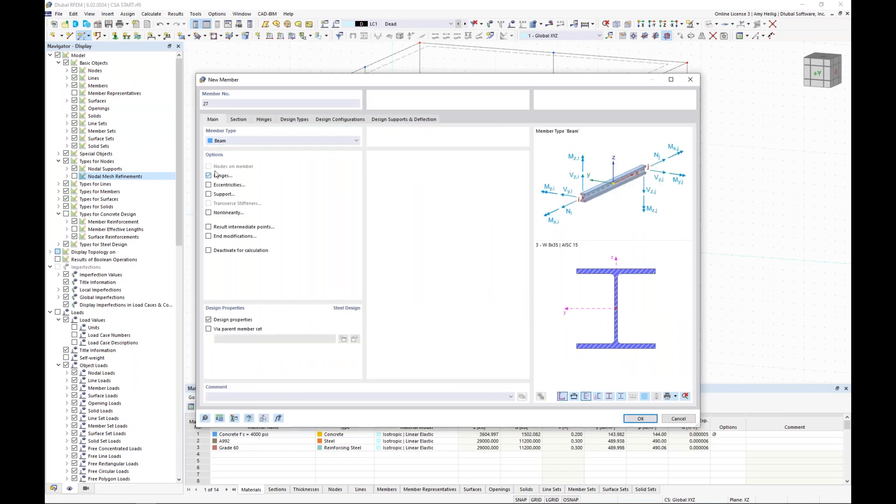
pyautogui.click(264, 120)
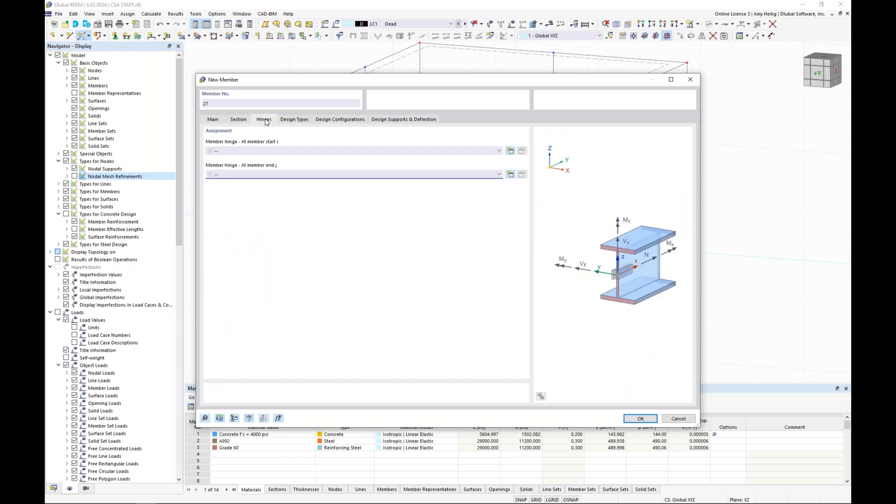
pyautogui.click(246, 175)
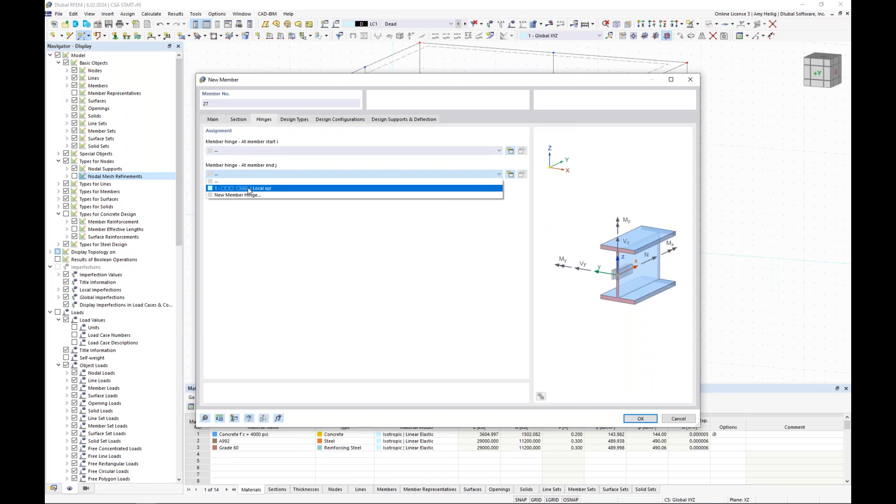
pyautogui.click(248, 189)
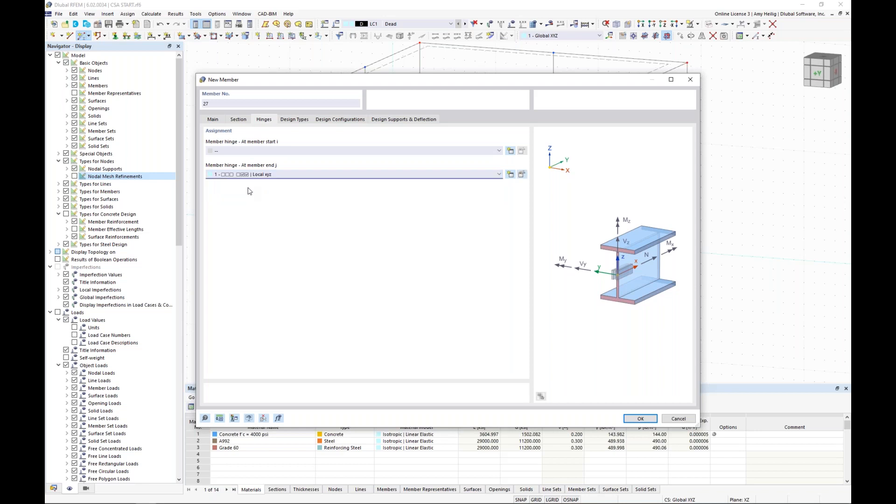
pyautogui.click(640, 420)
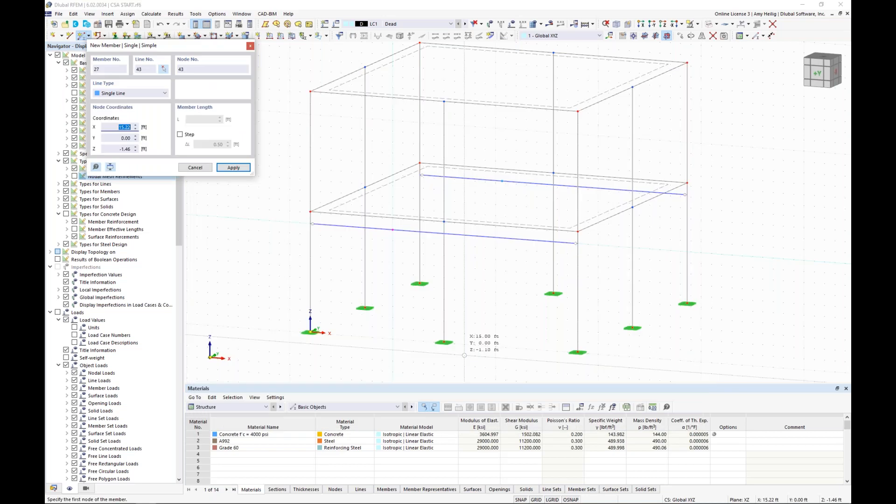
# Step: Place a 10 ft vertical post from the base up to the intermediate node on the front steel beam
pyautogui.click(392, 339)
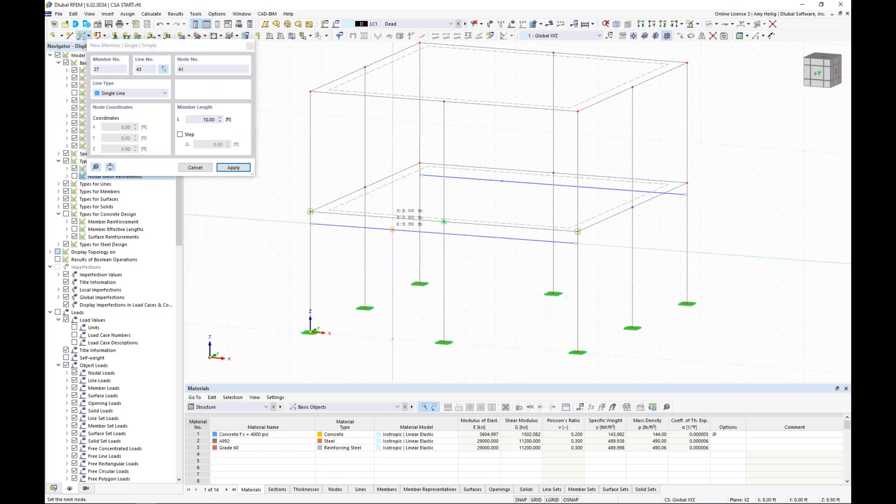
pyautogui.click(393, 230)
pyautogui.press('Escape')
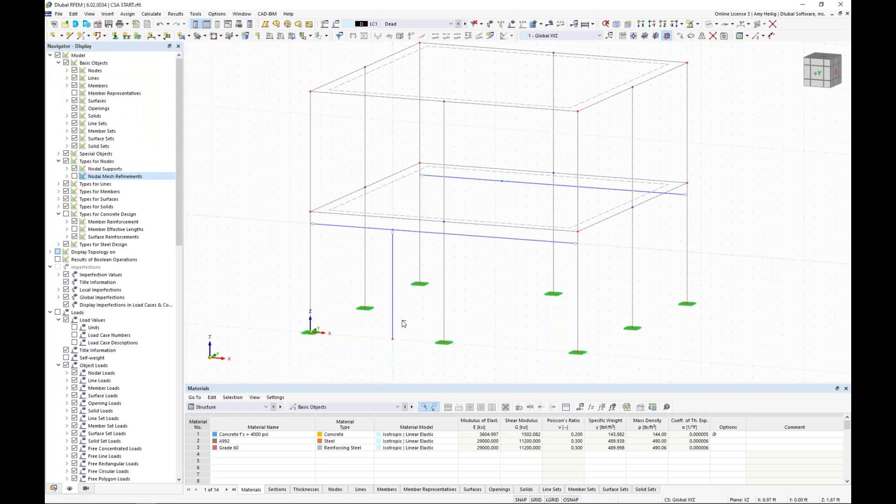
# Step: Copy the post to the matching intermediate node of the back steel beam and restore the solid model display
pyautogui.click(393, 295)
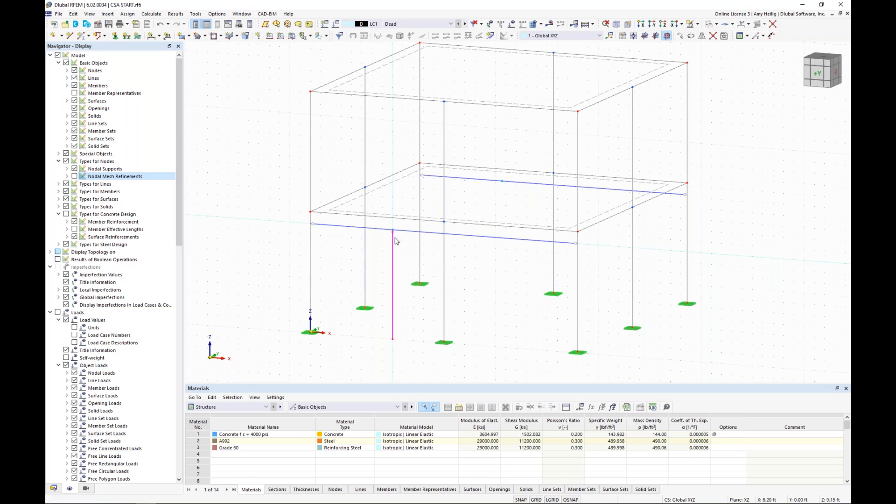
pyautogui.moveTo(394, 233); pyautogui.dragTo(503, 182)
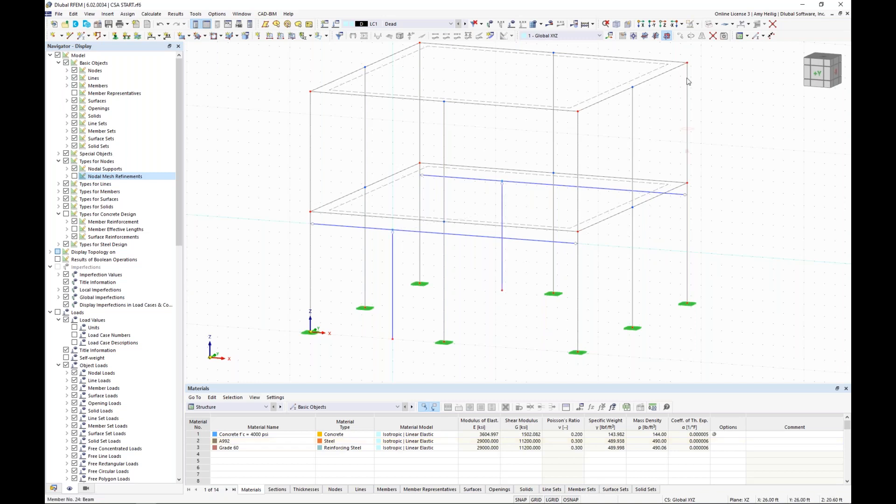
pyautogui.click(709, 24)
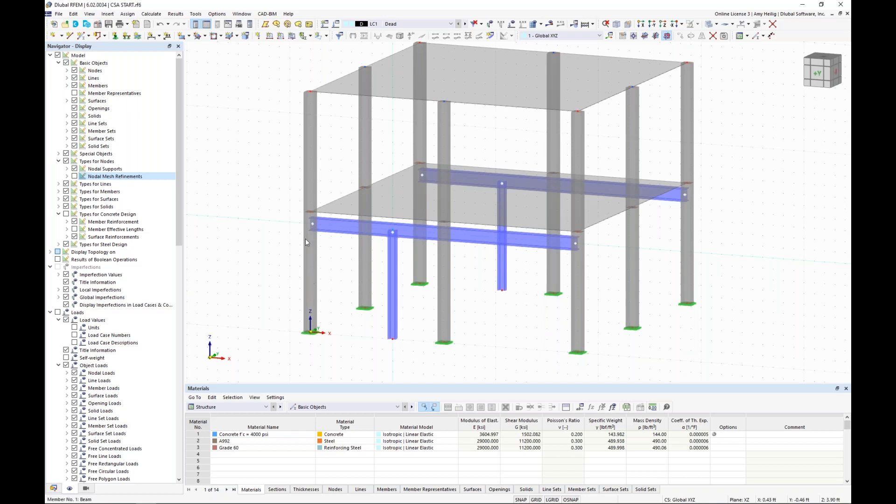
# Step: Assign the Hinged nodal support to the base nodes of both steel posts
pyautogui.click(115, 36)
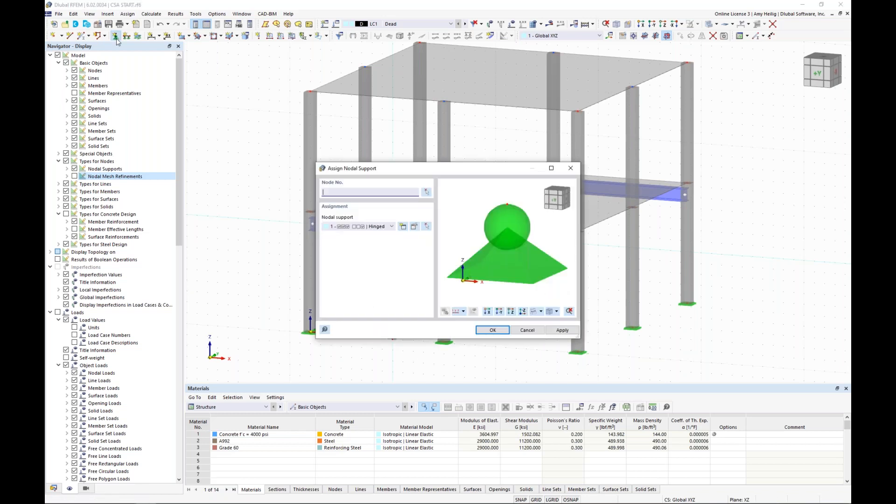
pyautogui.click(383, 228)
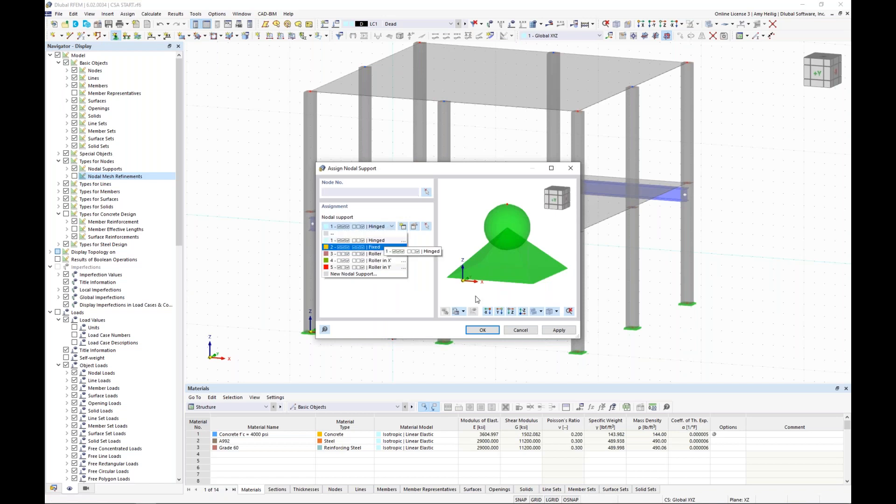
pyautogui.click(484, 333)
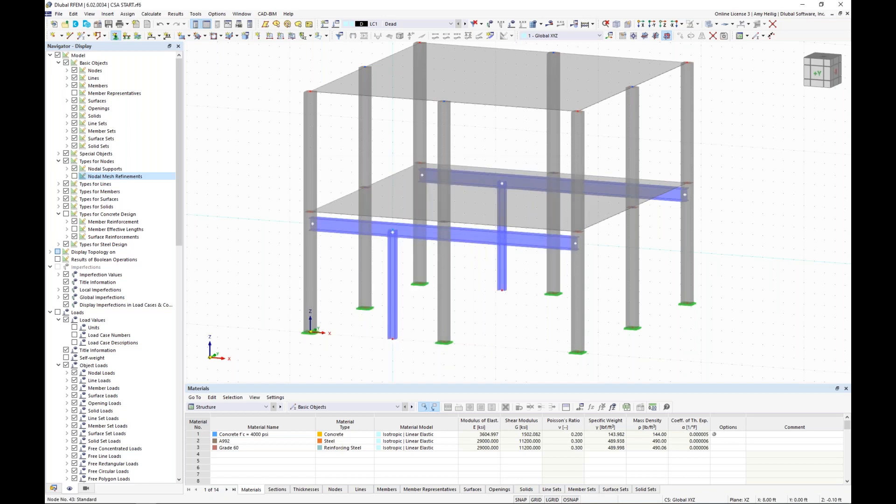
pyautogui.click(392, 340)
pyautogui.click(502, 291)
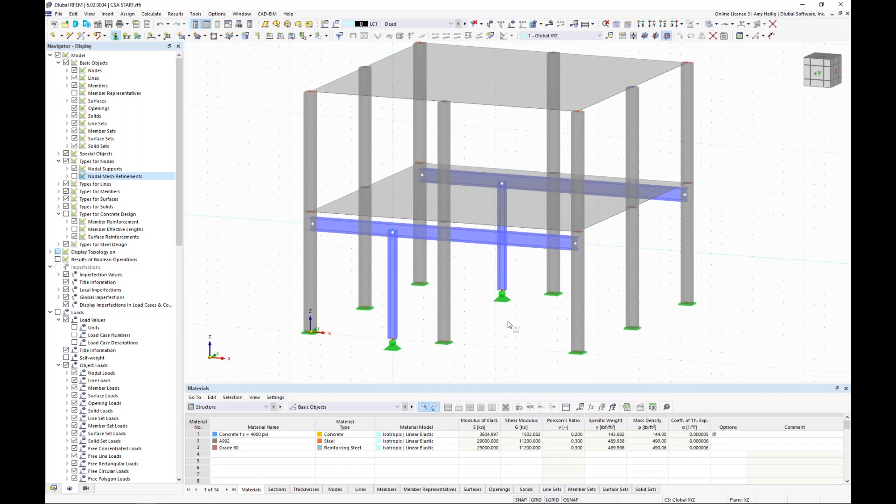
pyautogui.press('Escape')
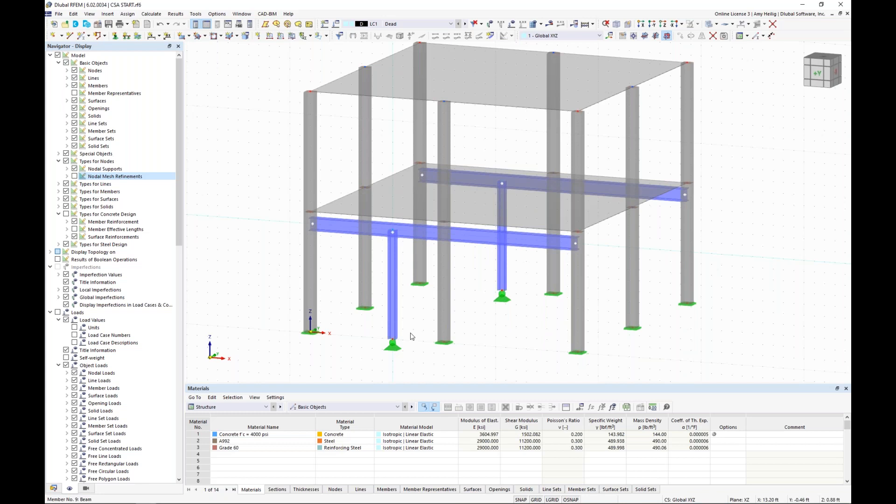
# Step: Create a standard steel design effective length for both W 8x35 posts, keeping the default nodal supports, and accept the member settings
pyautogui.click(394, 321)
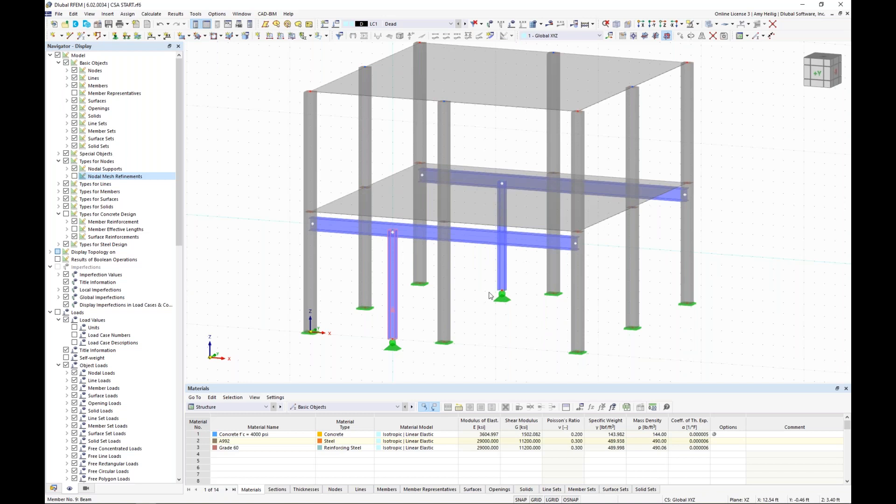
pyautogui.keyDown('ctrl'); pyautogui.doubleClick(502, 281); pyautogui.keyUp('ctrl')
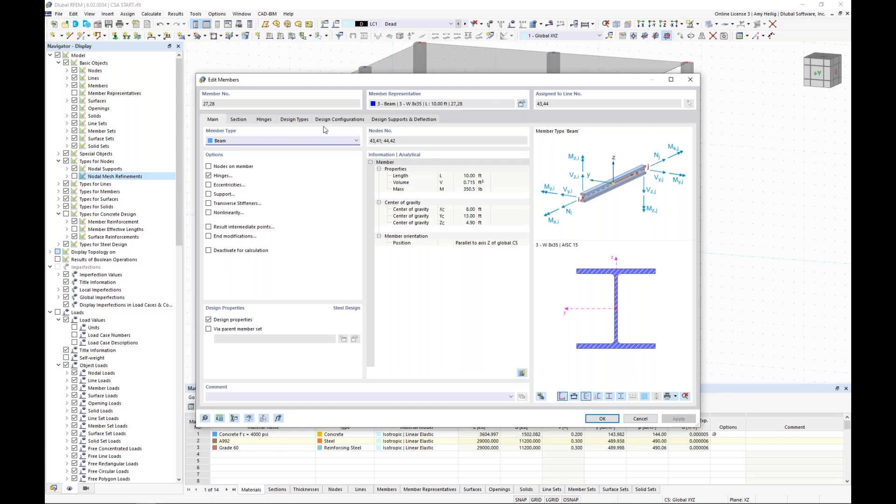
pyautogui.click(299, 121)
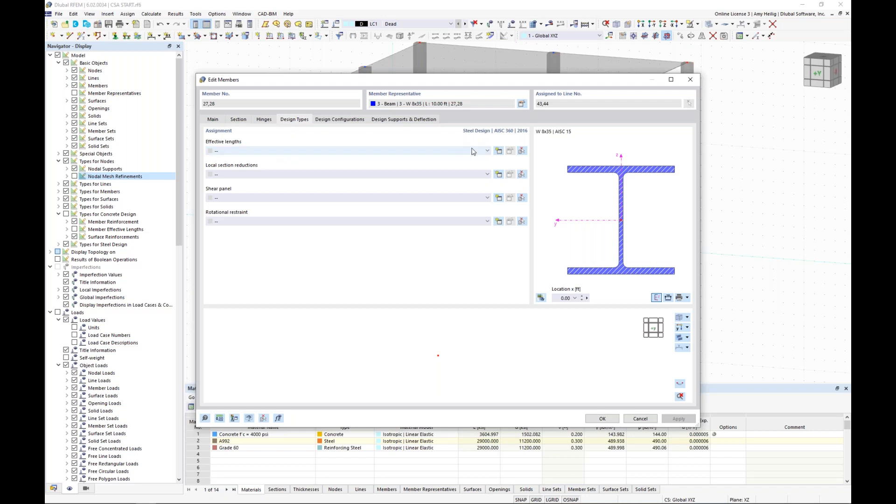
pyautogui.click(499, 151)
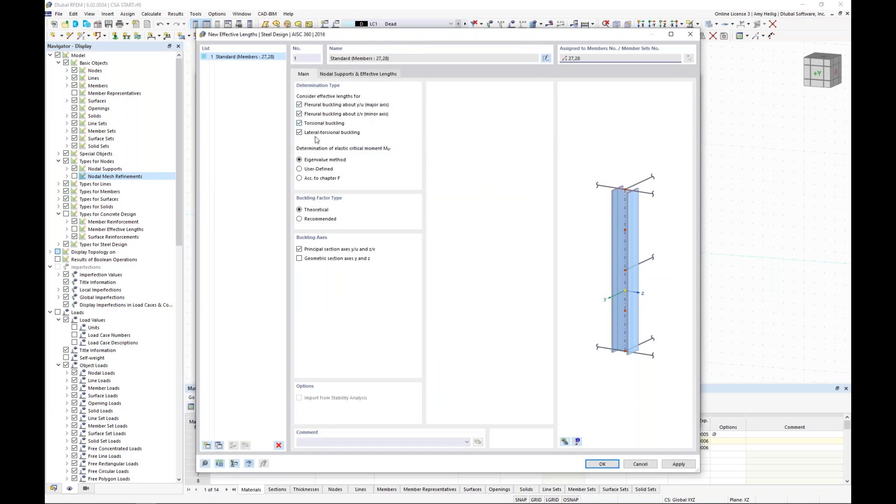
pyautogui.click(361, 76)
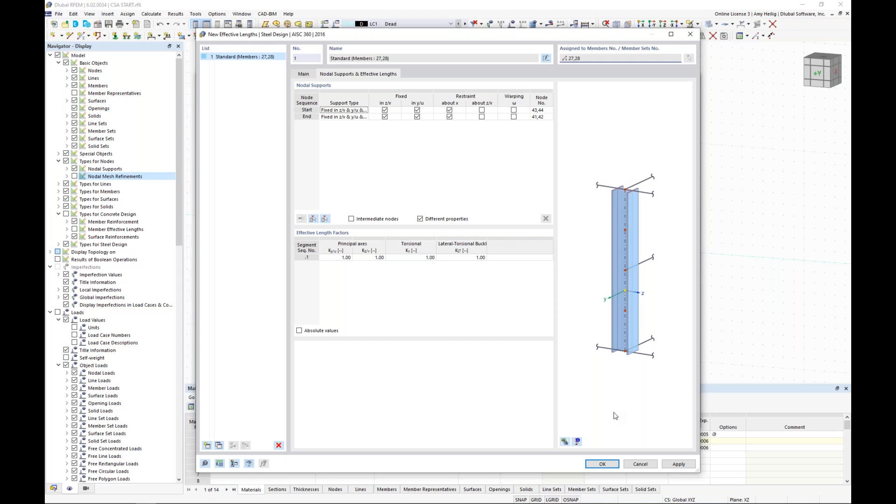
pyautogui.click(603, 464)
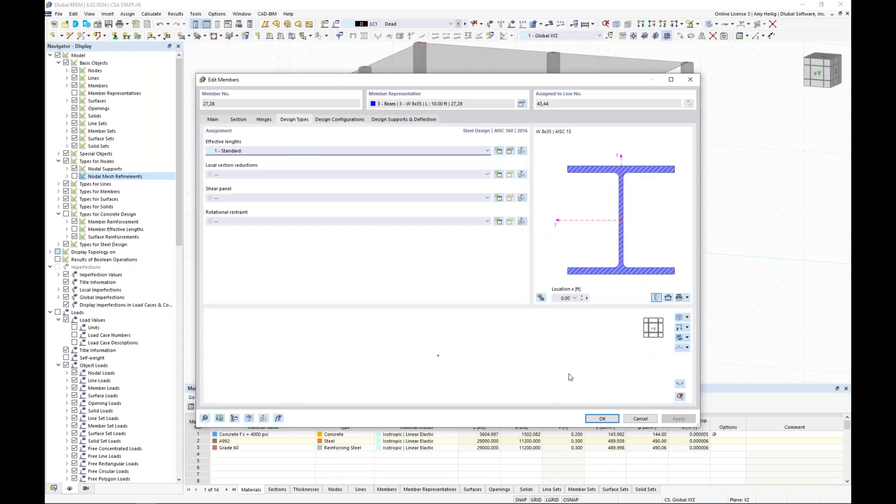
pyautogui.click(597, 418)
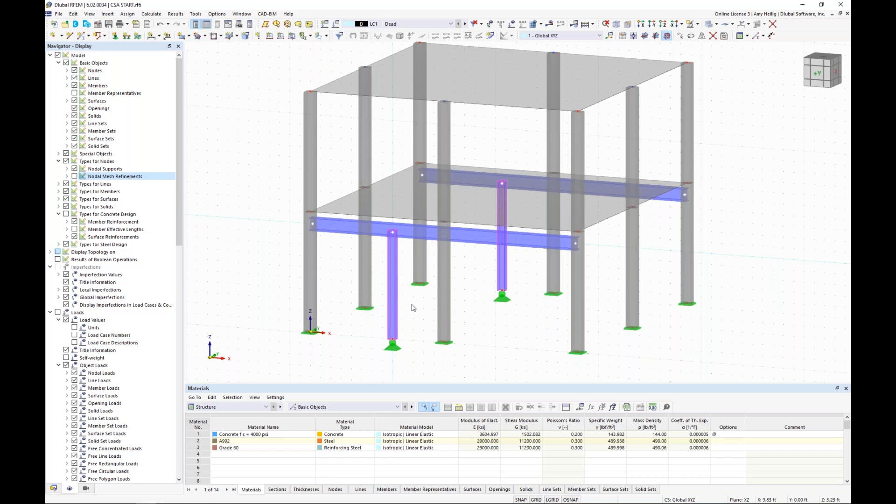
pyautogui.click(465, 257)
# Step: Start a new steel design effective length for both W 14x82 beams and import the intermediate nodes from the front beam
pyautogui.click(483, 232)
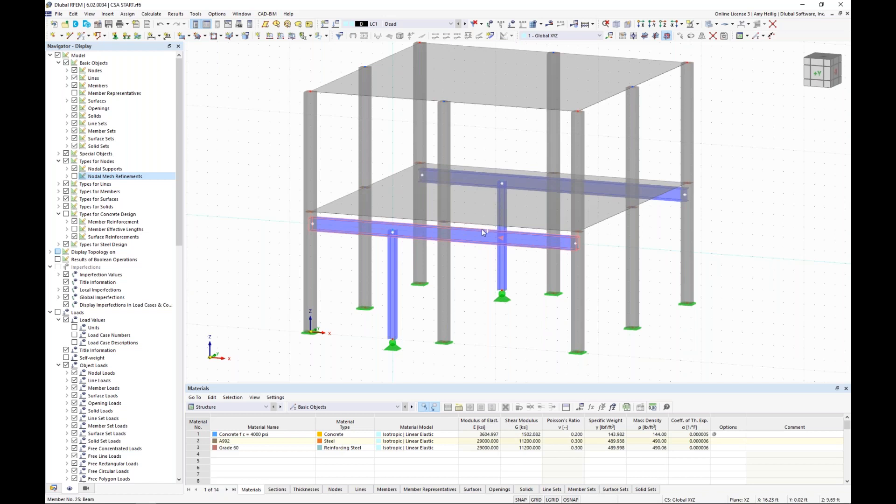
pyautogui.doubleClick(481, 183)
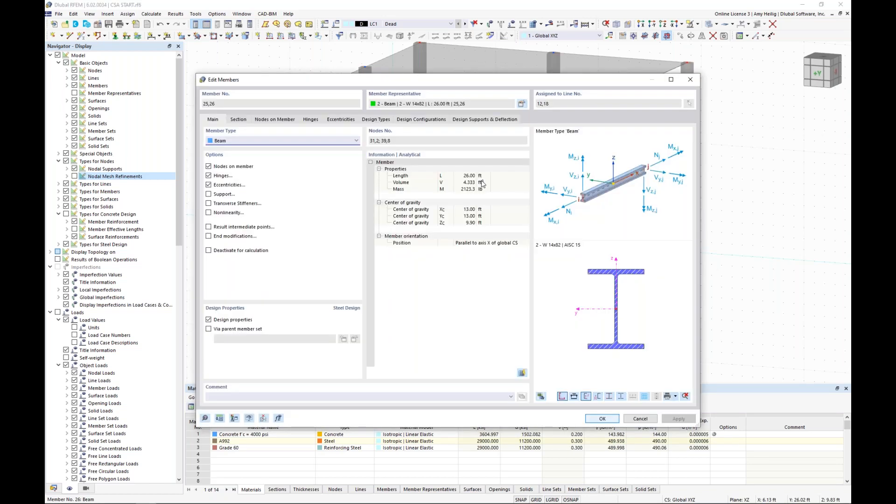
pyautogui.click(374, 119)
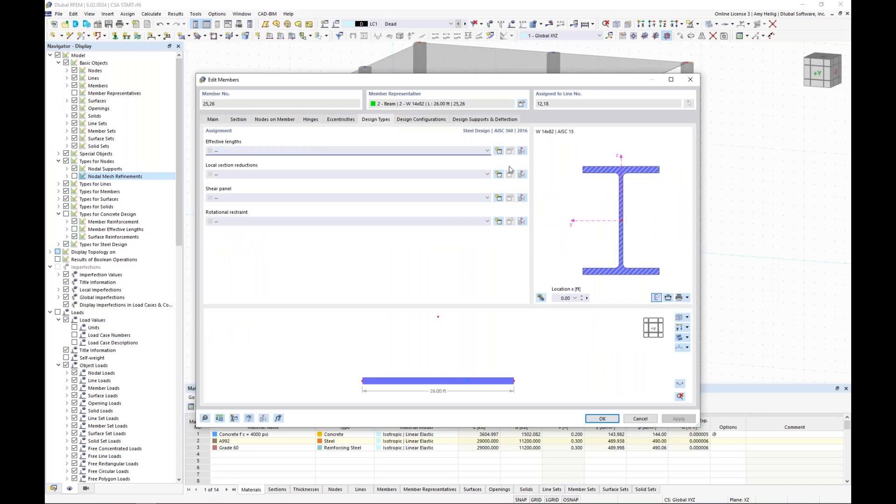
pyautogui.click(499, 153)
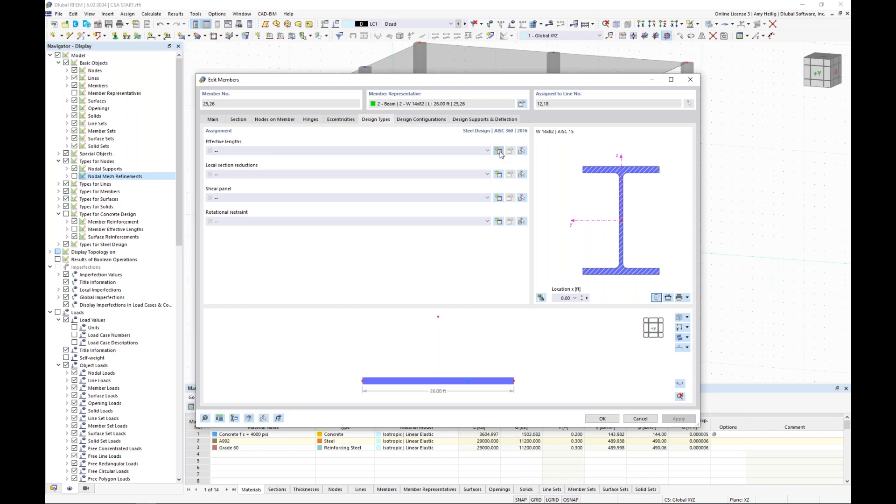
pyautogui.click(346, 75)
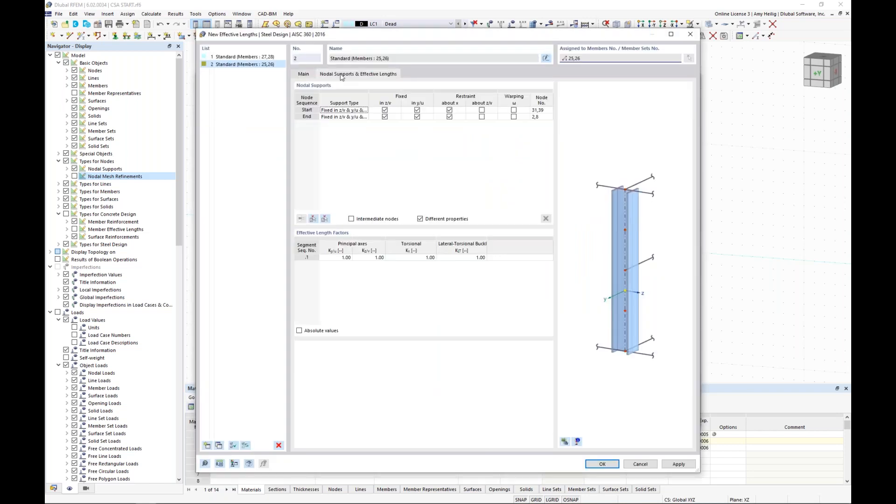
pyautogui.click(313, 220)
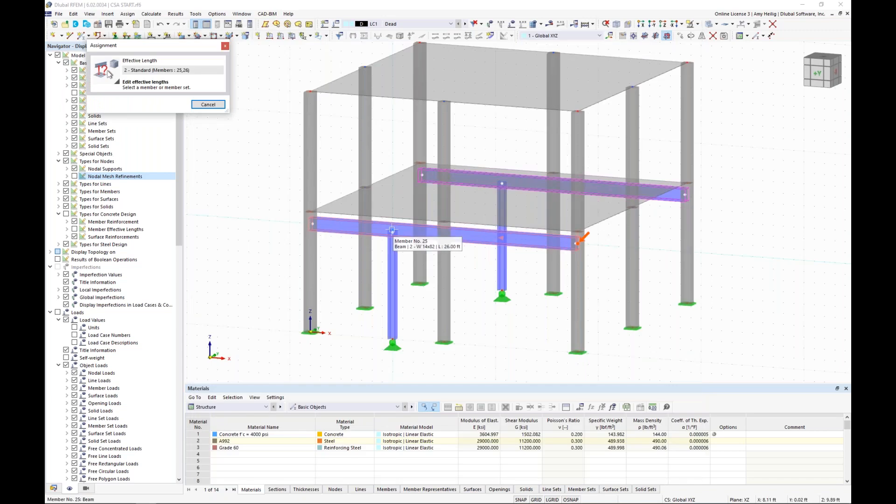
pyautogui.click(390, 229)
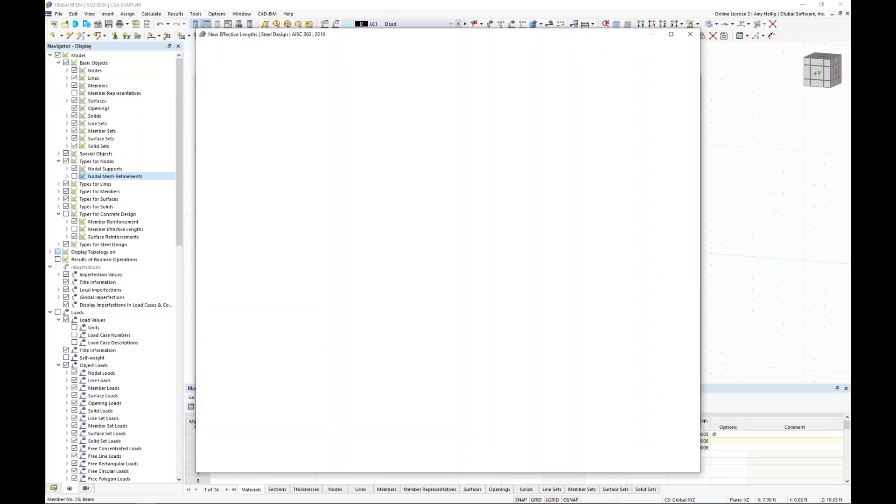
# Step: Fix the beams' second intermediate node, where the posts connect, in z/v and accept the effective length and member settings
pyautogui.click(385, 123)
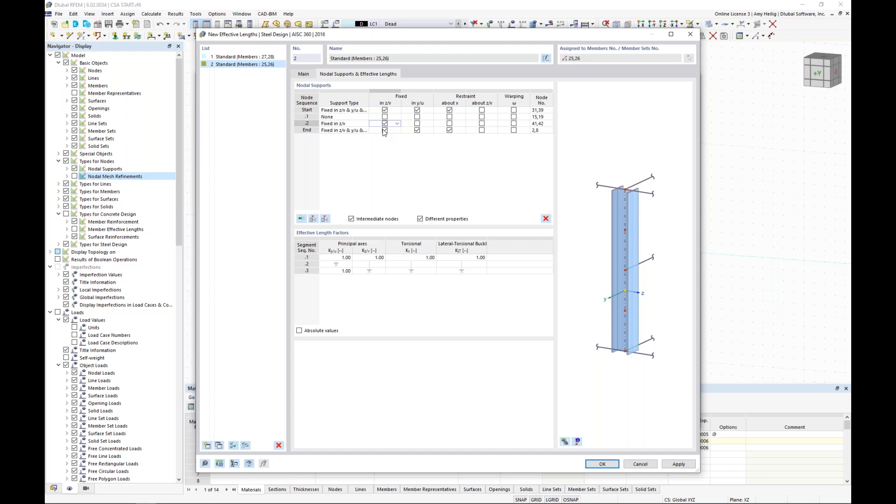
pyautogui.click(613, 465)
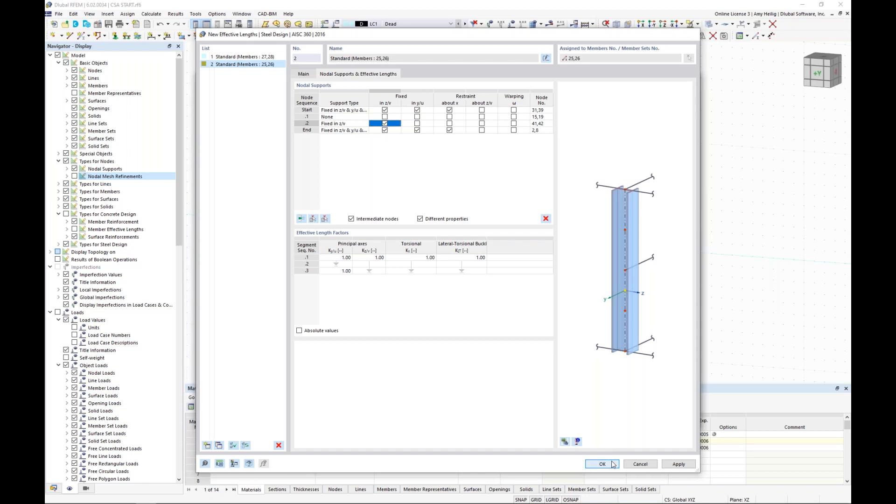
pyautogui.click(602, 464)
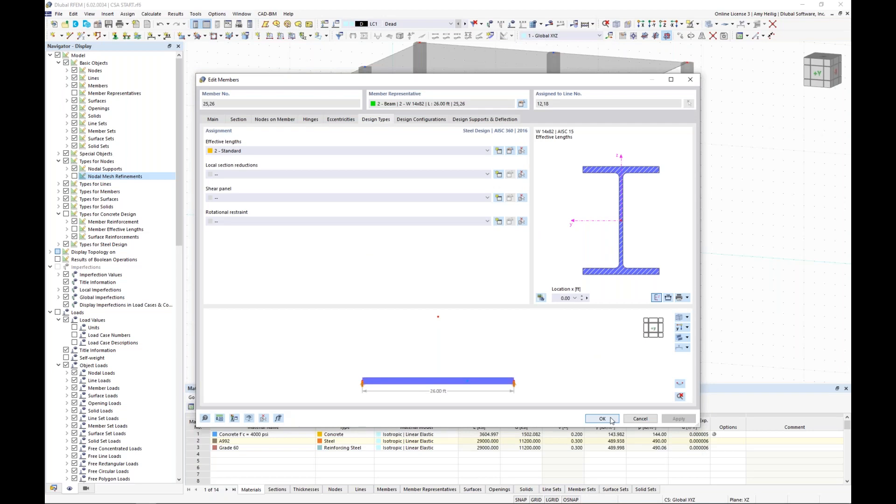
pyautogui.click(602, 419)
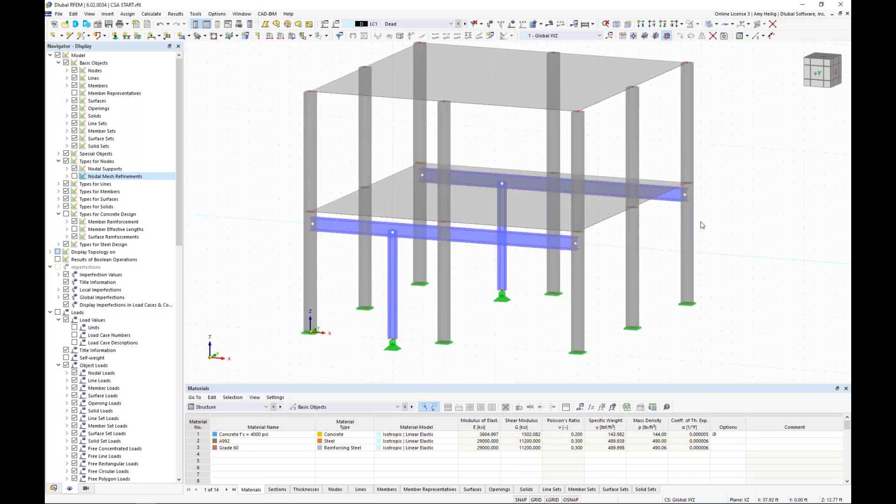
# Step: Show the model data tree and collapse its Materials, Sections and Thicknesses branches
pyautogui.click(469, 221)
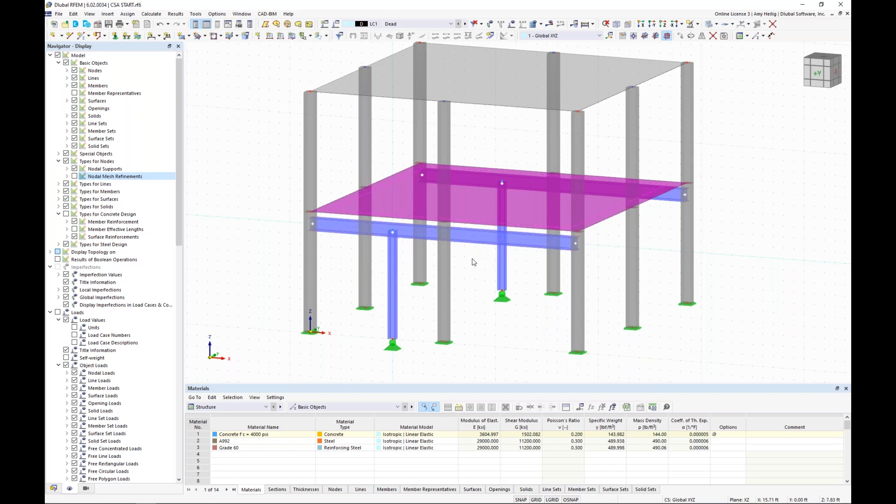
pyautogui.scroll(2, 465, 241)
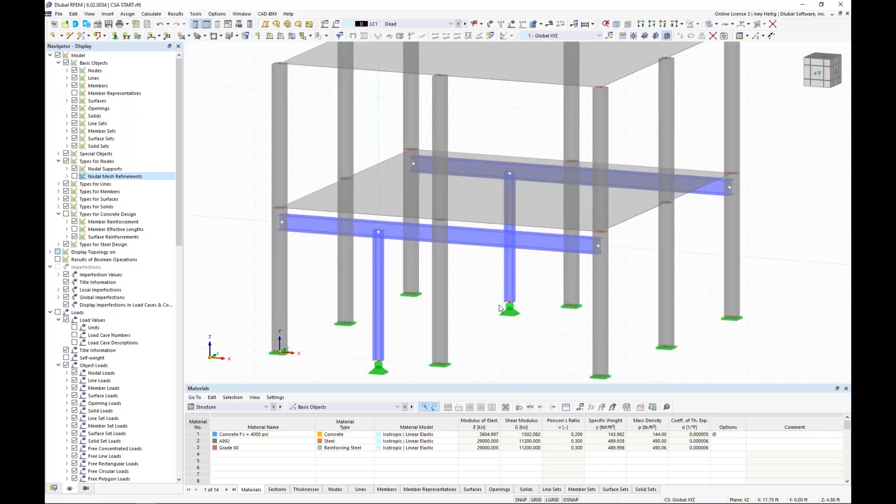
pyautogui.keyDown('ctrl'); pyautogui.moveTo(499, 306); pyautogui.dragTo(480, 284, button='middle'); pyautogui.keyUp('ctrl')
pyautogui.click(53, 489)
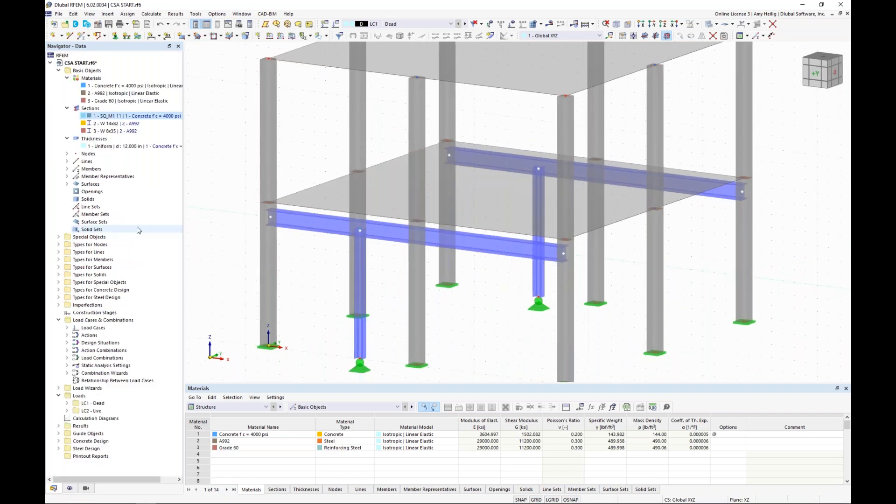
pyautogui.click(68, 108)
pyautogui.click(67, 79)
pyautogui.click(67, 93)
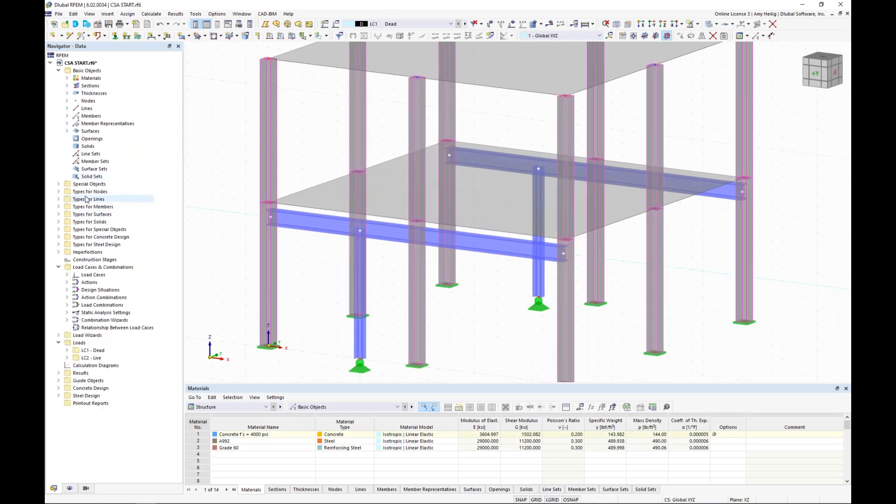
# Step: Define a new line hinge releasing ux, uy and uz, with the uz nonlinearity set to Fixed if negative vz
pyautogui.click(59, 199)
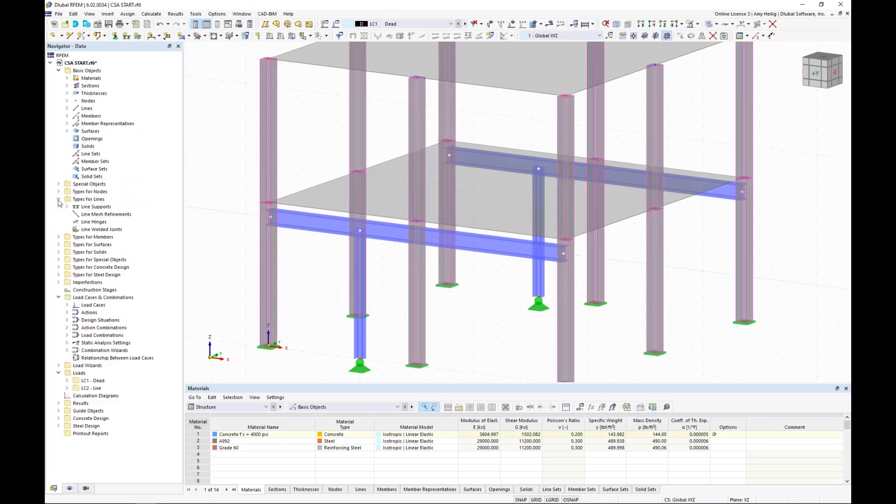
pyautogui.rightClick(95, 225)
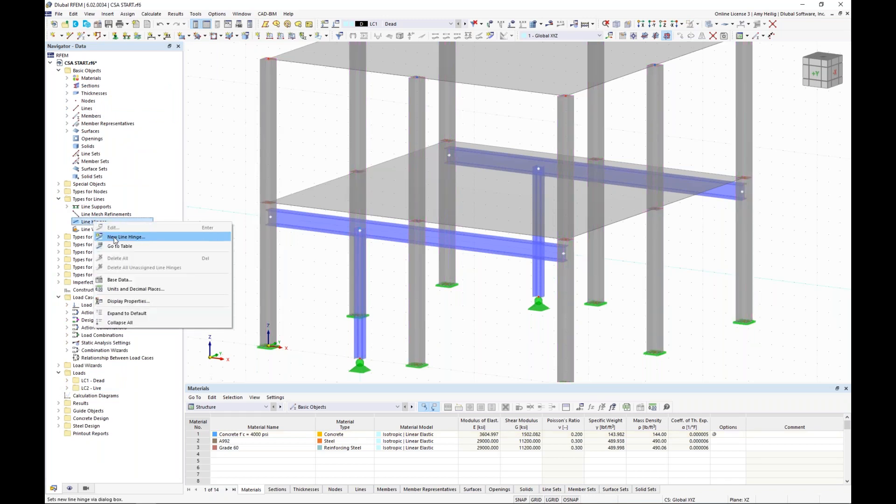
pyautogui.click(116, 241)
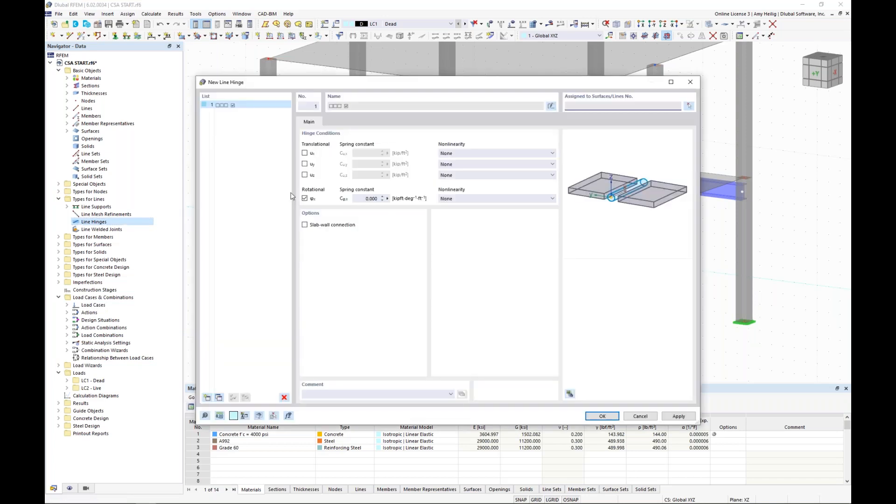
pyautogui.click(305, 154)
pyautogui.click(306, 164)
pyautogui.click(306, 175)
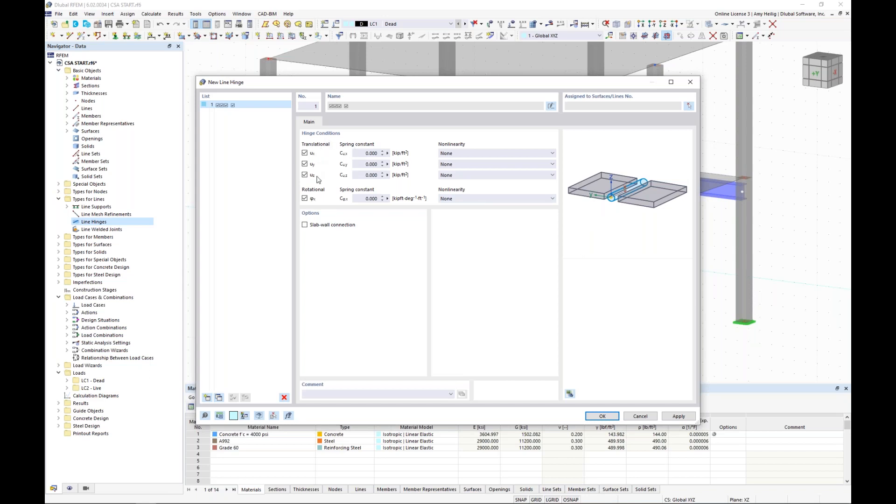
pyautogui.click(460, 176)
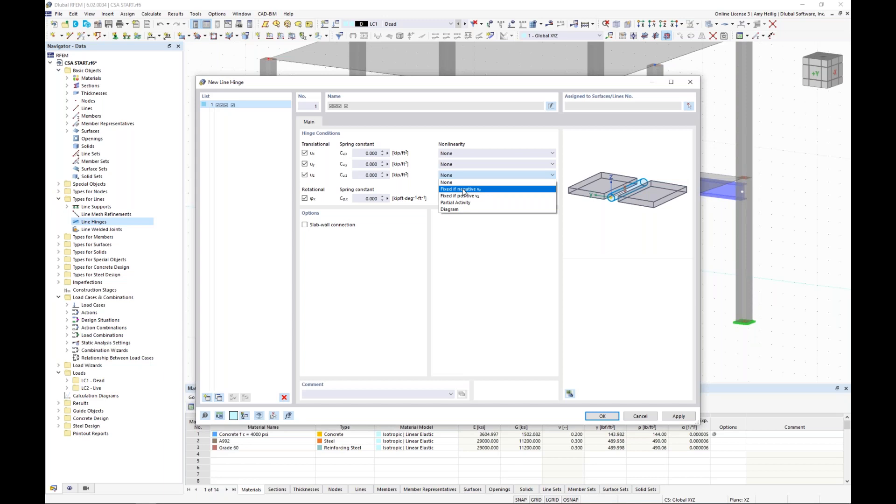
pyautogui.click(463, 190)
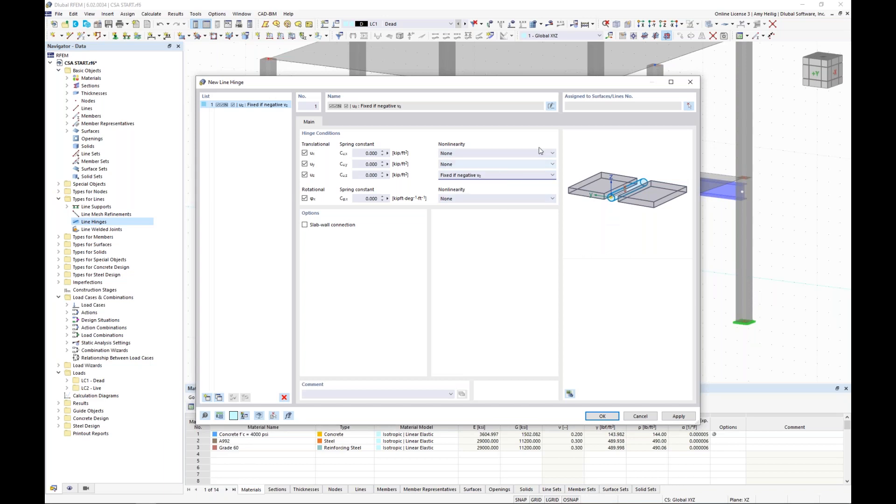
# Step: Assign the line hinge to the lower slab's front and back edge lines above the steel beams and accept the hinge
pyautogui.click(613, 109)
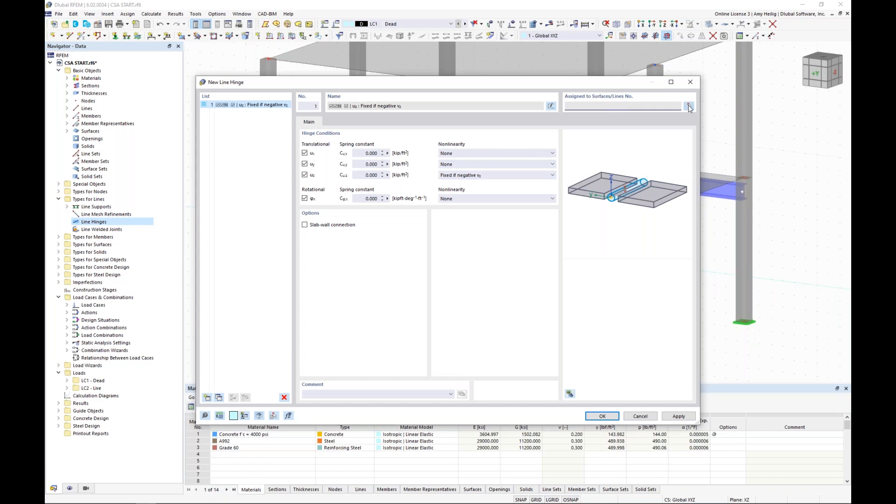
pyautogui.click(689, 107)
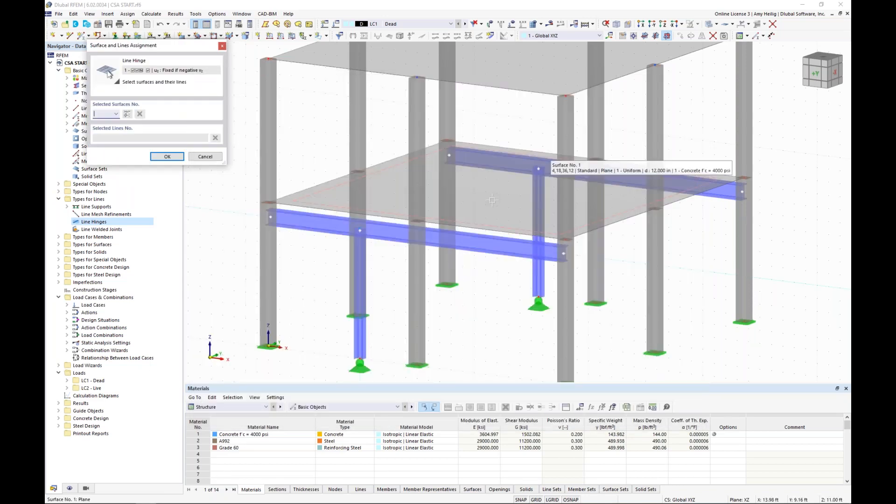
pyautogui.click(492, 200)
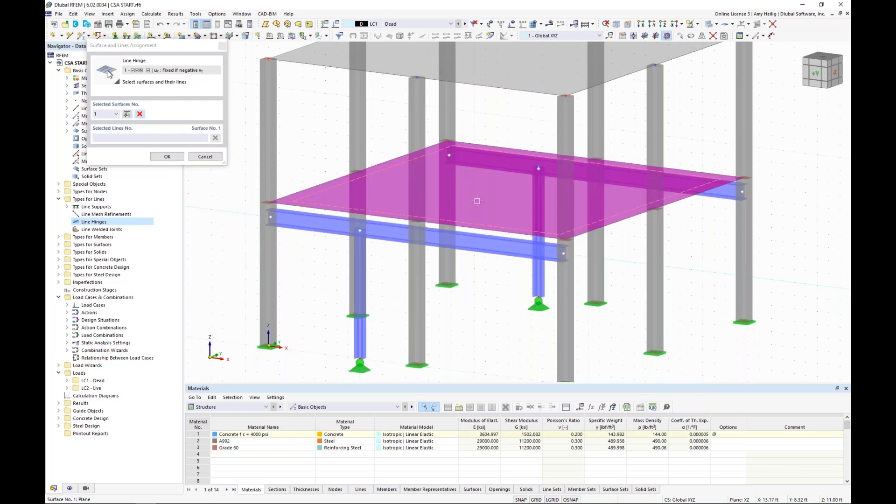
pyautogui.click(178, 138)
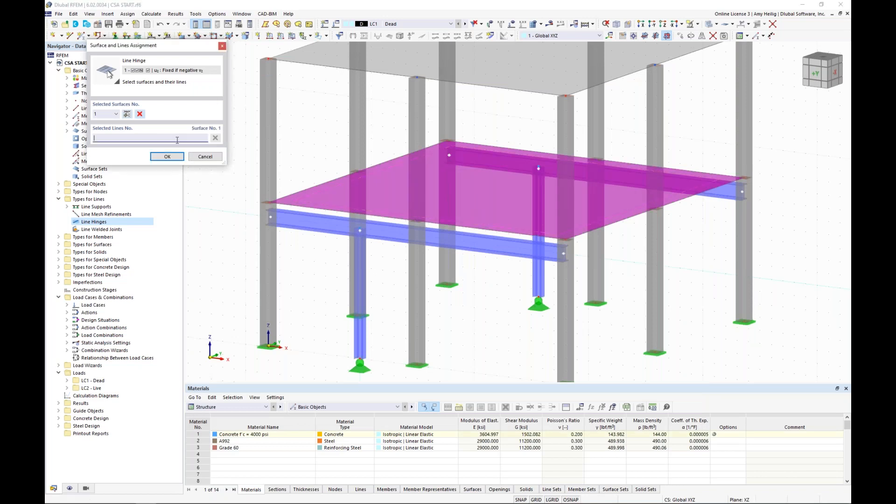
pyautogui.click(365, 212)
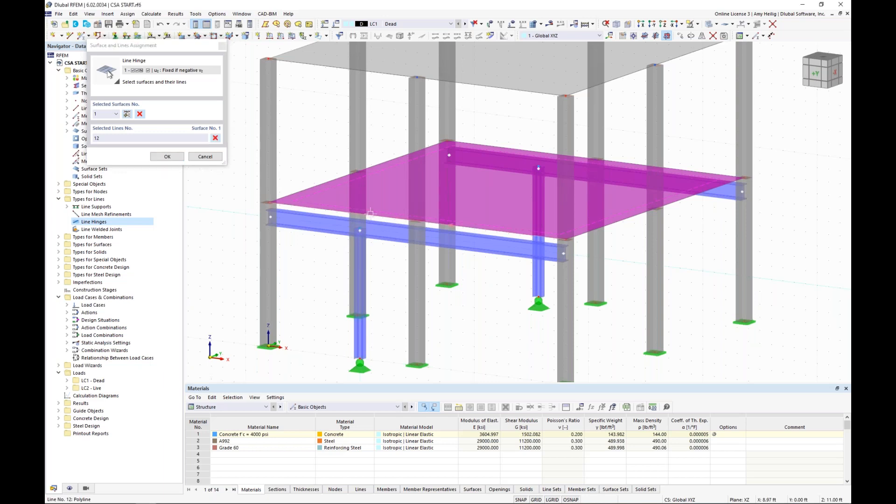
pyautogui.click(497, 149)
pyautogui.press('Return')
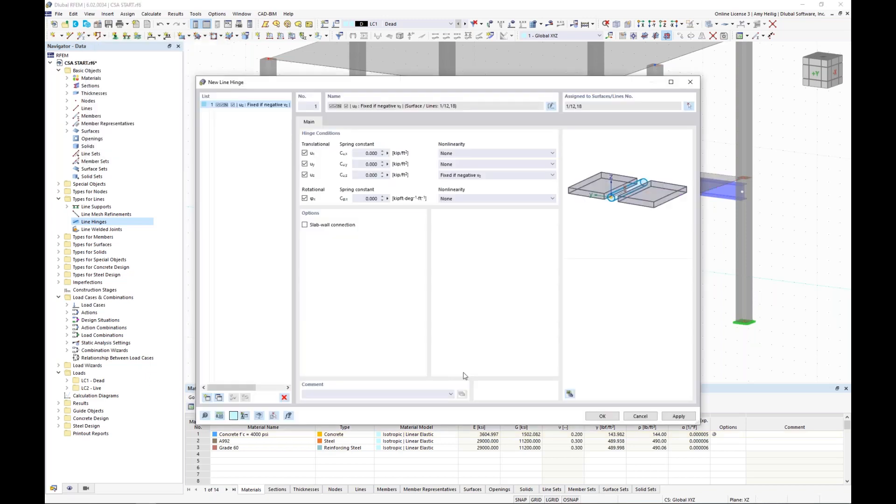
pyautogui.press('Return')
pyautogui.scroll(3, 479, 232)
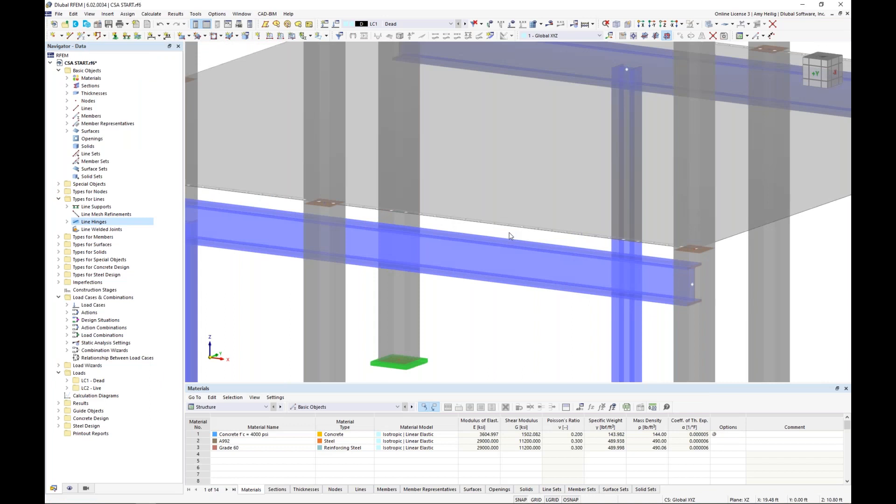
# Step: Examine the line hinge symbols along the lower slab's front edge and the supported frame as a whole
pyautogui.scroll(3, 510, 236)
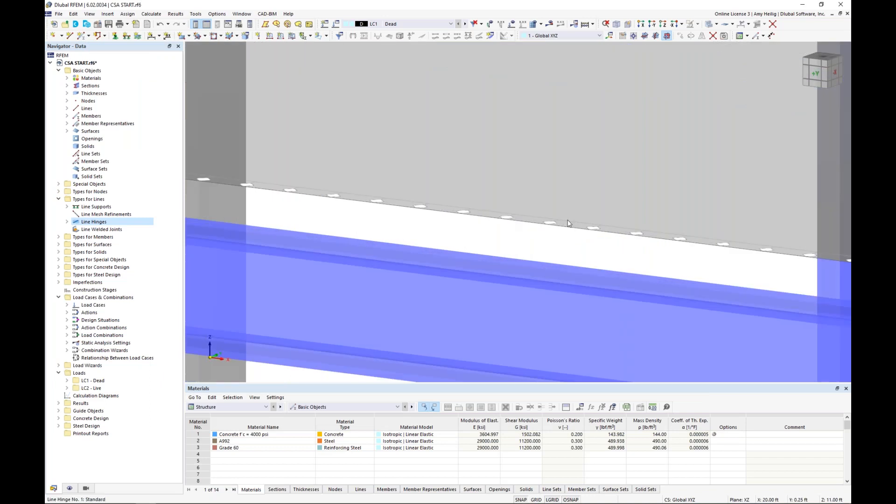
pyautogui.scroll(-1, 475, 216)
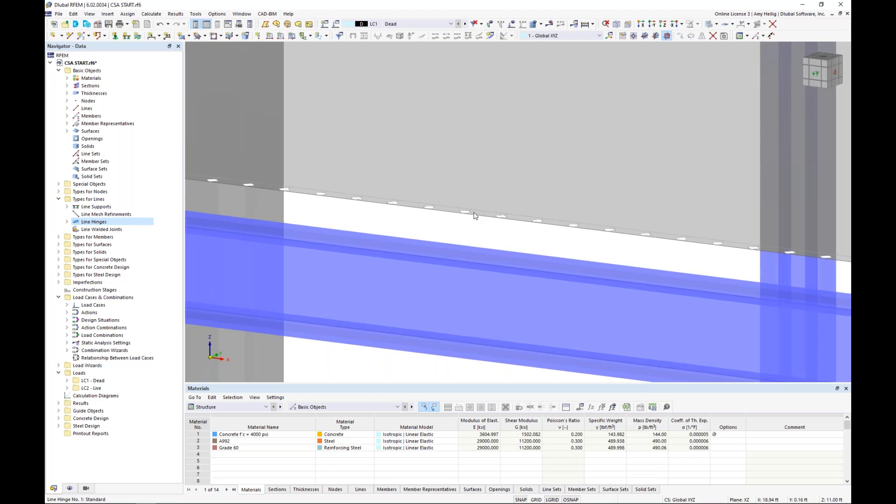
pyautogui.scroll(-3, 475, 216)
pyautogui.scroll(-5, 475, 216)
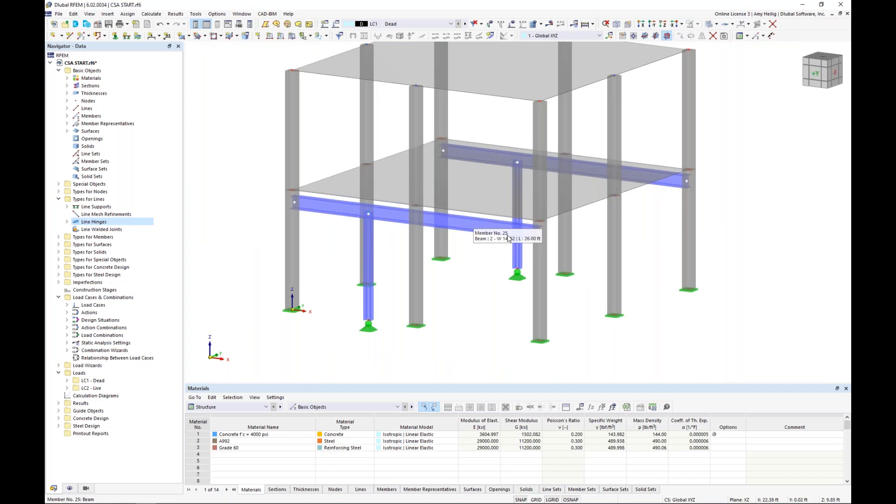
pyautogui.moveTo(473, 226); pyautogui.dragTo(553, 266, button='middle')
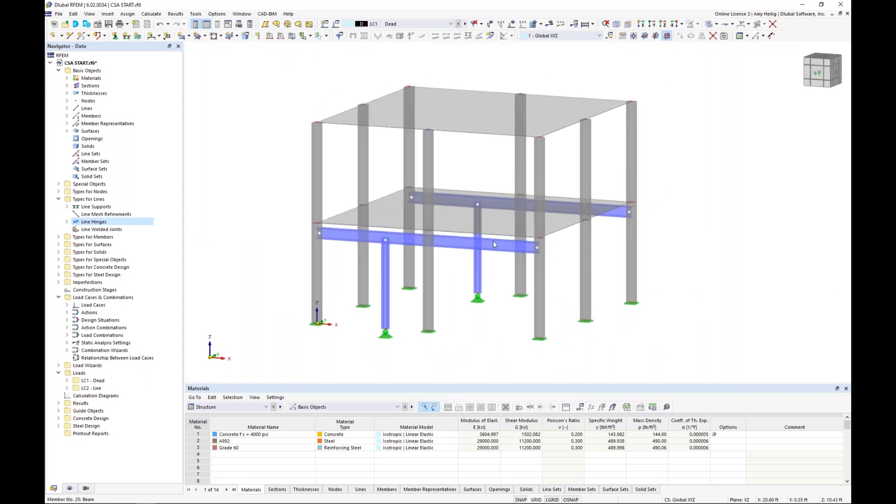
pyautogui.scroll(-2, 494, 241)
pyautogui.moveTo(498, 285); pyautogui.dragTo(491, 278, button='middle')
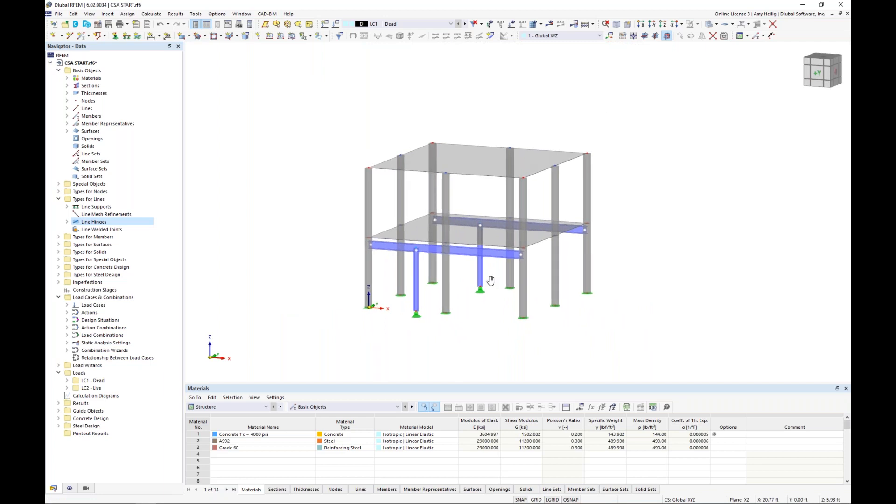
pyautogui.scroll(1, 479, 323)
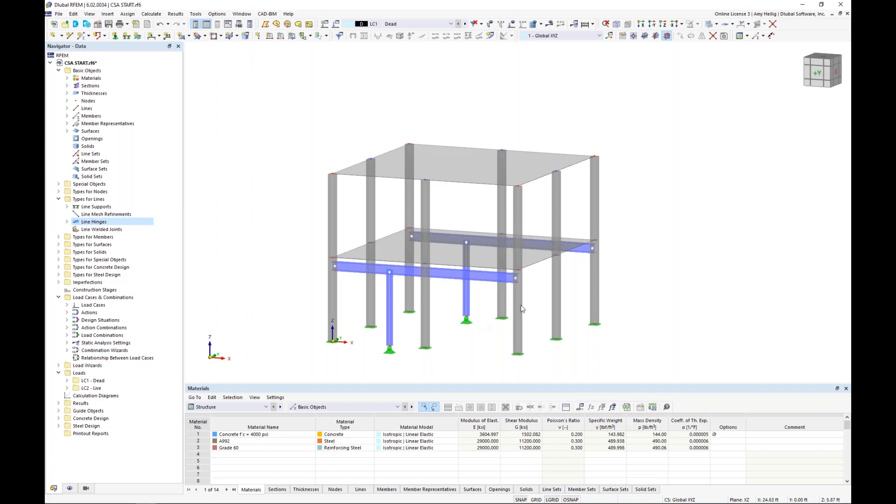
# Step: Turn on the display of Types for Concrete Design and Surface Results Adjustments in the model view
pyautogui.click(69, 488)
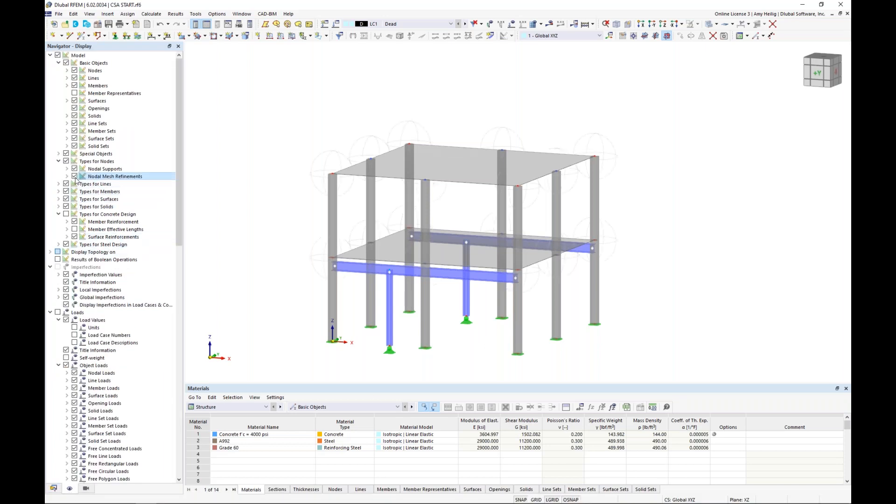
pyautogui.click(67, 214)
pyautogui.scroll(-2, 150, 234)
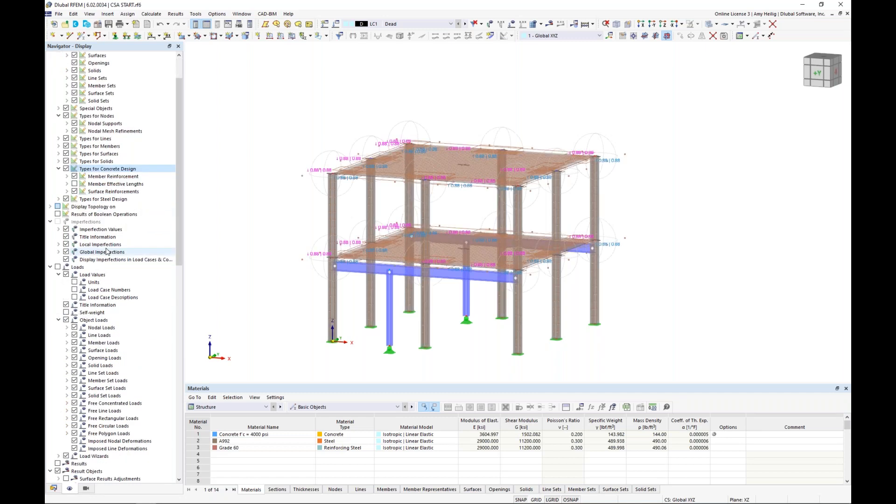
pyautogui.scroll(-1, 107, 252)
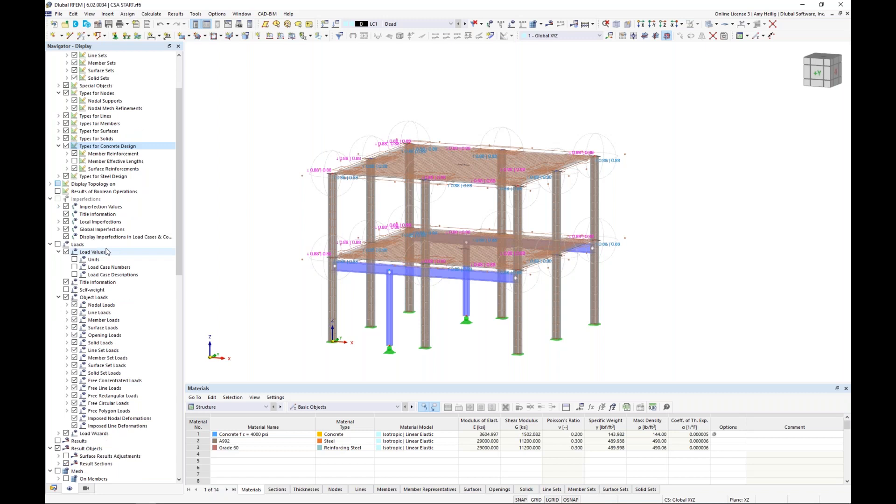
pyautogui.scroll(-3, 106, 251)
pyautogui.scroll(-3, 106, 252)
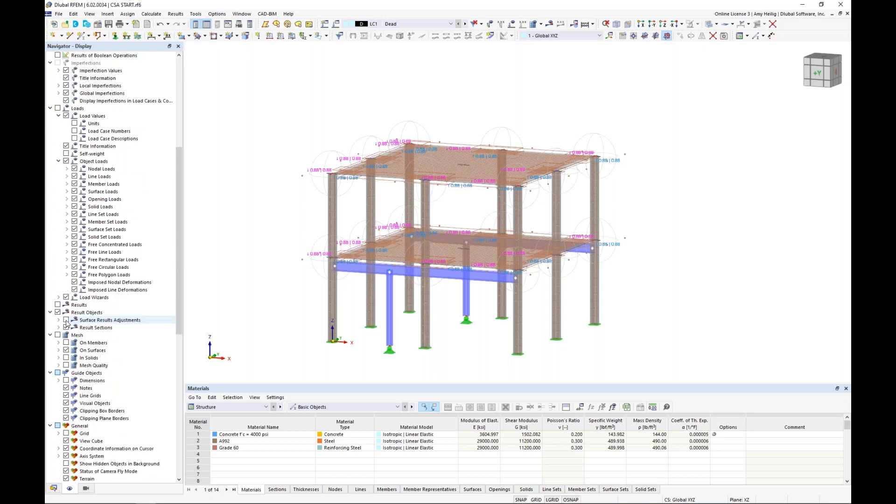
pyautogui.click(66, 320)
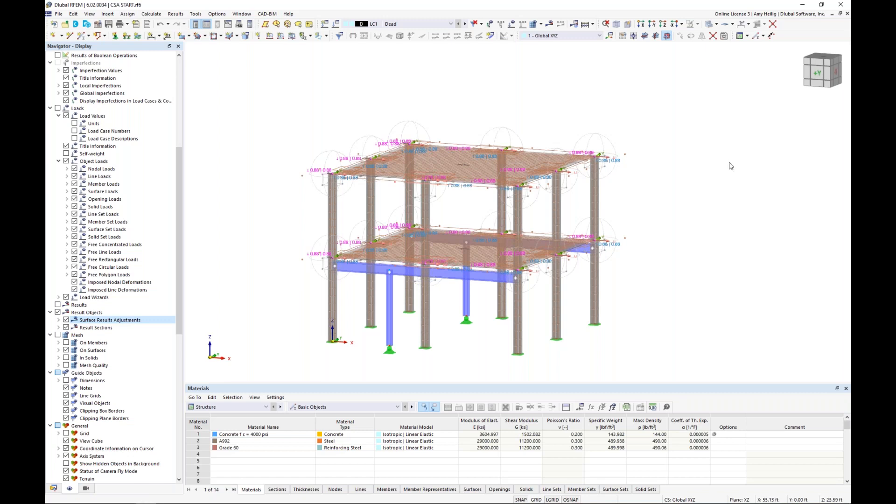
# Step: Copy the upper slab with its columns, reinforcement and result adjustments one storey up, 11 ft in Z, including loading
pyautogui.keyDown('ctrl'); pyautogui.moveTo(731, 166); pyautogui.dragTo(745, 156, button='middle'); pyautogui.keyUp('ctrl')
pyautogui.moveTo(641, 206); pyautogui.dragTo(298, 103)
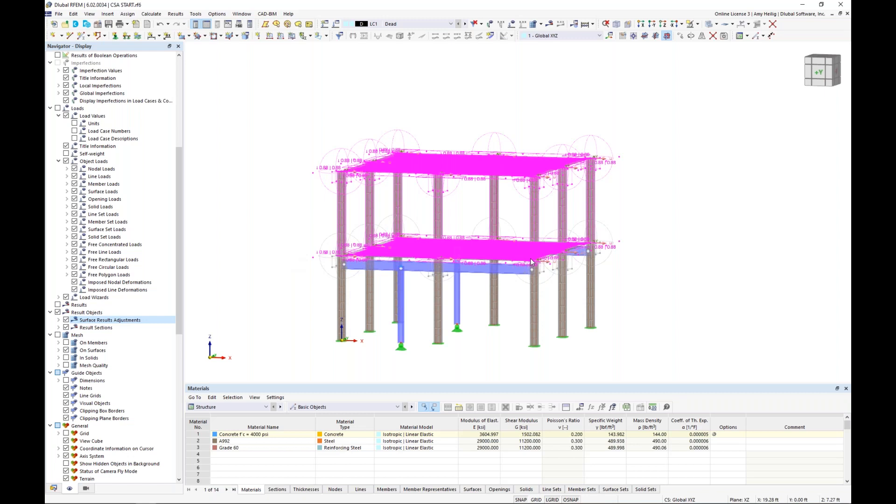
pyautogui.click(681, 37)
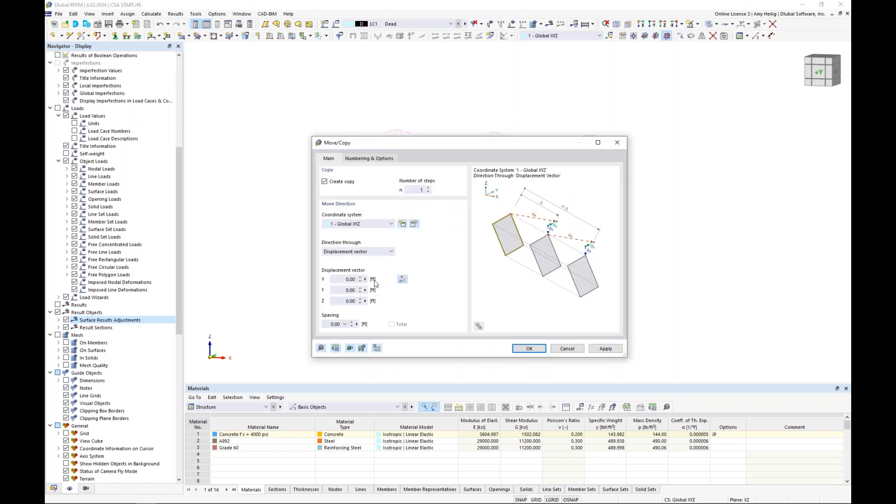
pyautogui.click(402, 279)
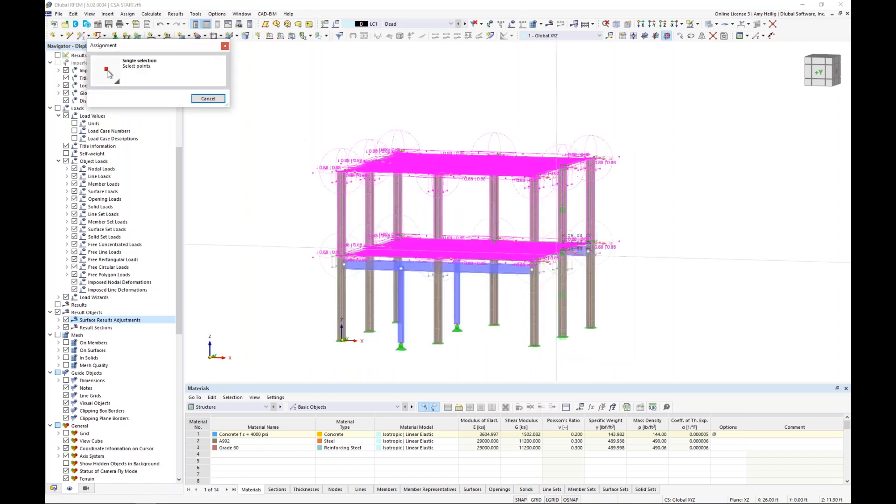
pyautogui.keyDown('ctrl'); pyautogui.moveTo(555, 255); pyautogui.dragTo(662, 233, button='middle'); pyautogui.keyUp('ctrl')
pyautogui.scroll(3, 551, 271)
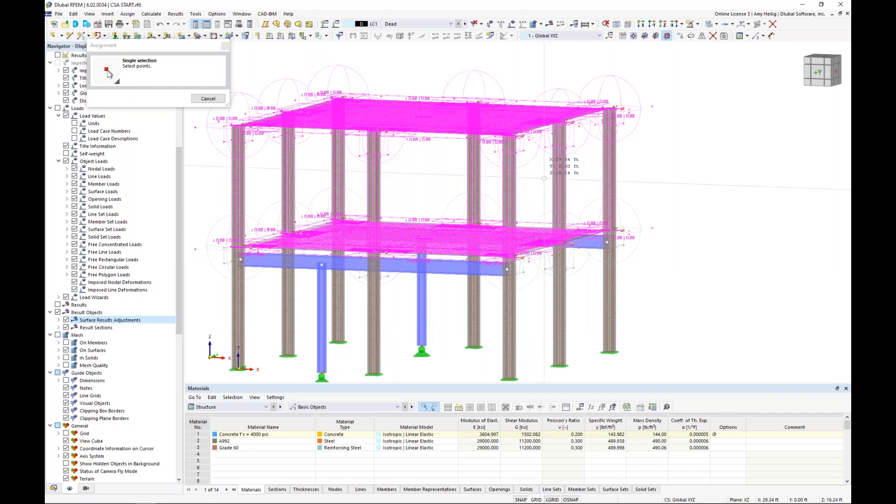
pyautogui.click(509, 135)
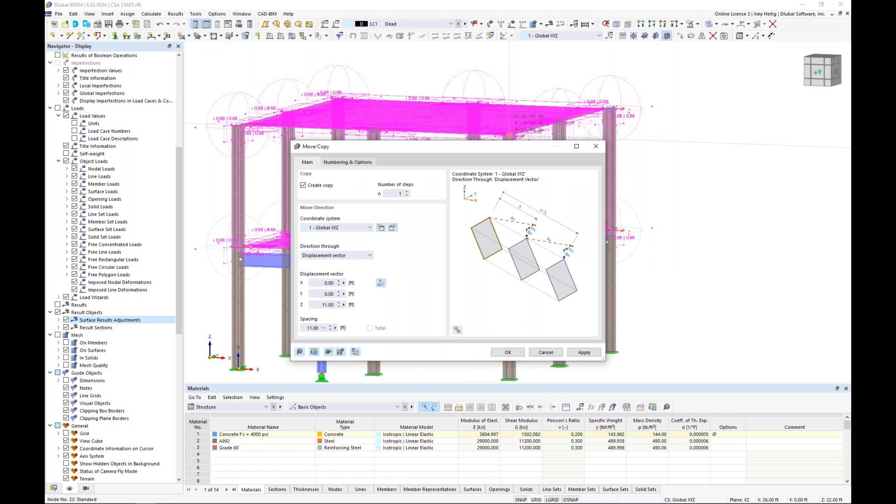
pyautogui.click(347, 162)
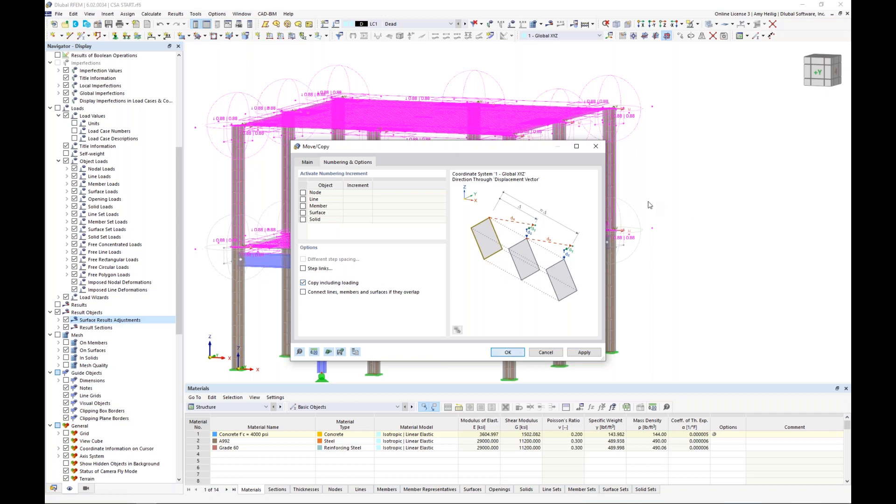
pyautogui.press('Return')
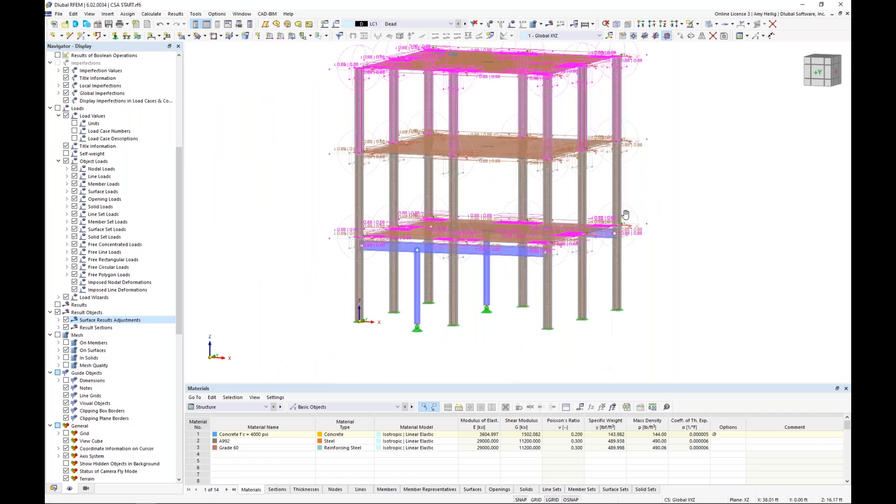
# Step: Move the new top storey's two corner columns at the low-X end 13 ft in X without creating a copy
pyautogui.moveTo(625, 214); pyautogui.dragTo(602, 235, button='middle')
pyautogui.scroll(-1, 602, 235)
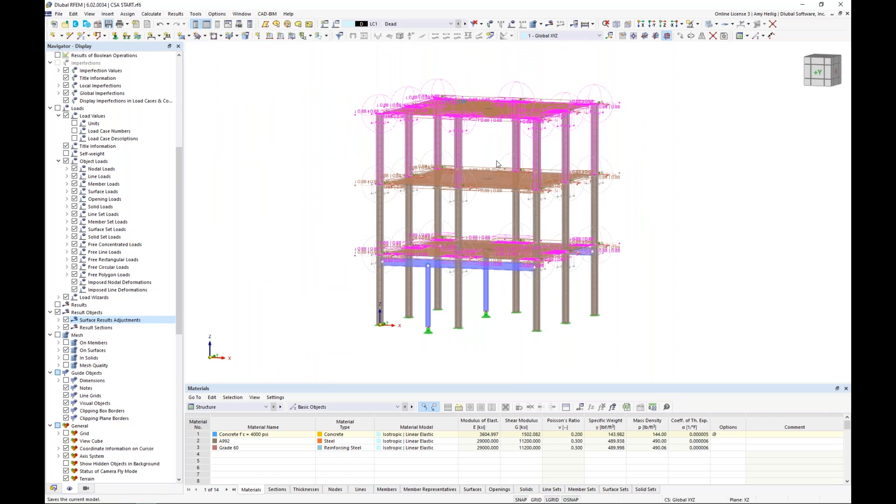
pyautogui.moveTo(492, 163); pyautogui.dragTo(438, 187, button='middle')
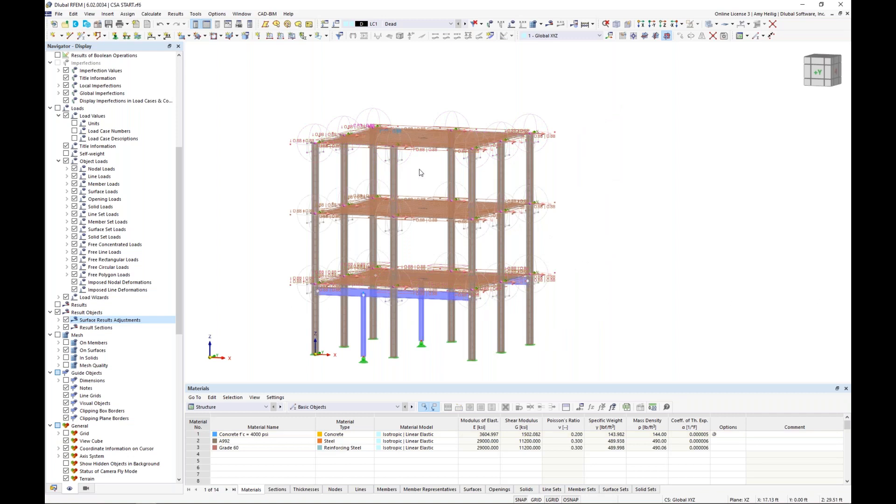
pyautogui.keyDown('ctrl'); pyautogui.moveTo(419, 169); pyautogui.dragTo(420, 170, button='middle'); pyautogui.keyUp('ctrl')
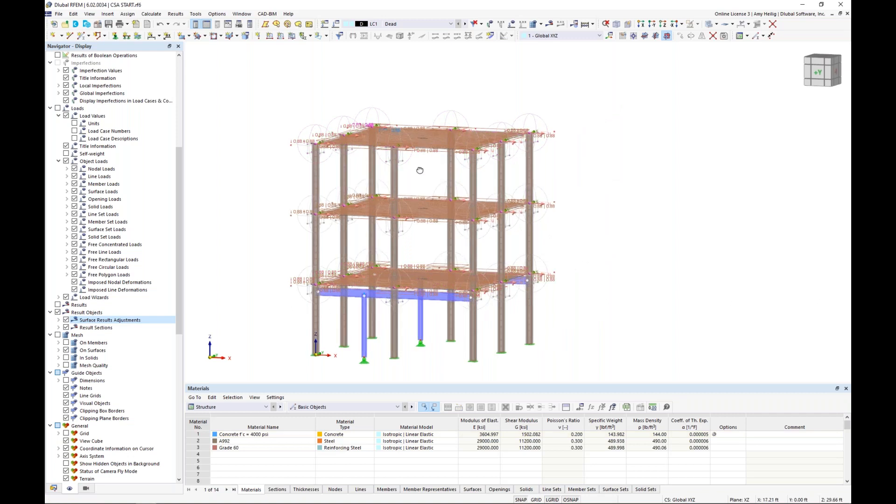
pyautogui.scroll(3, 420, 171)
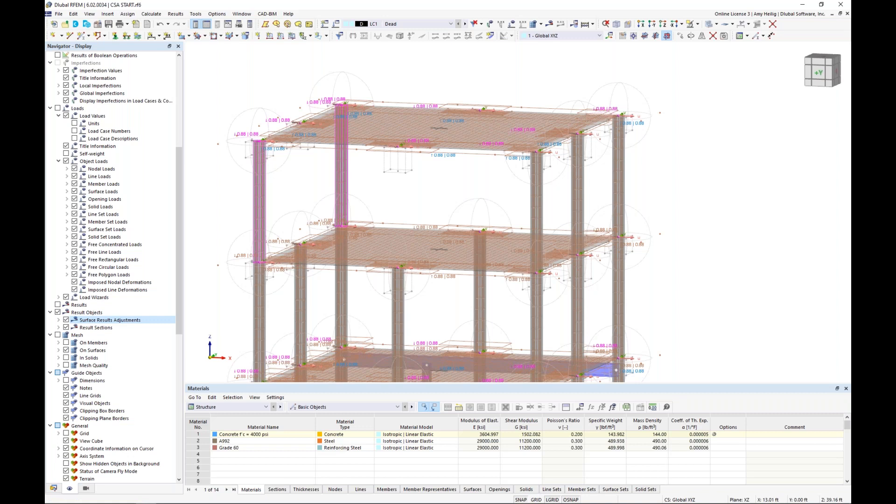
pyautogui.click(680, 37)
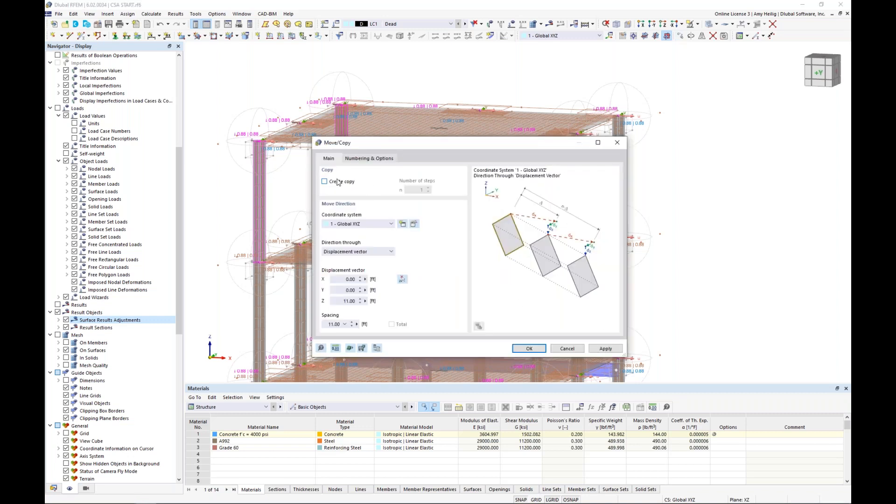
pyautogui.click(402, 280)
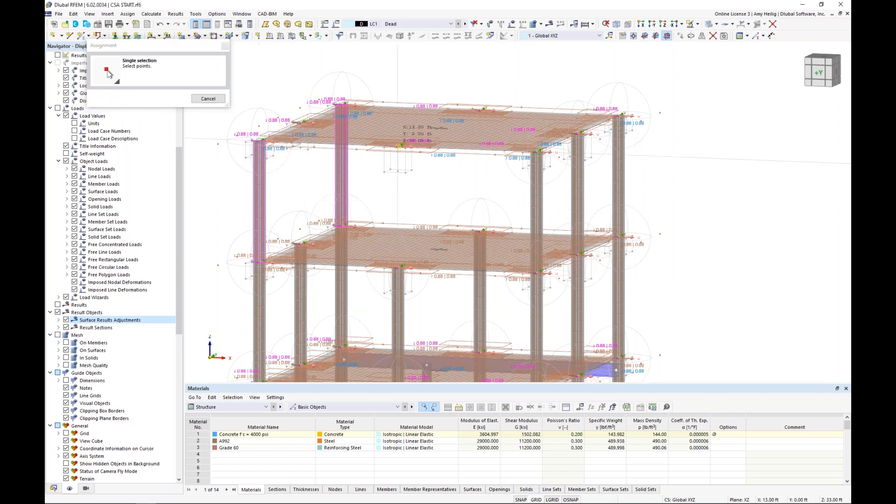
pyautogui.click(398, 145)
pyautogui.click(398, 146)
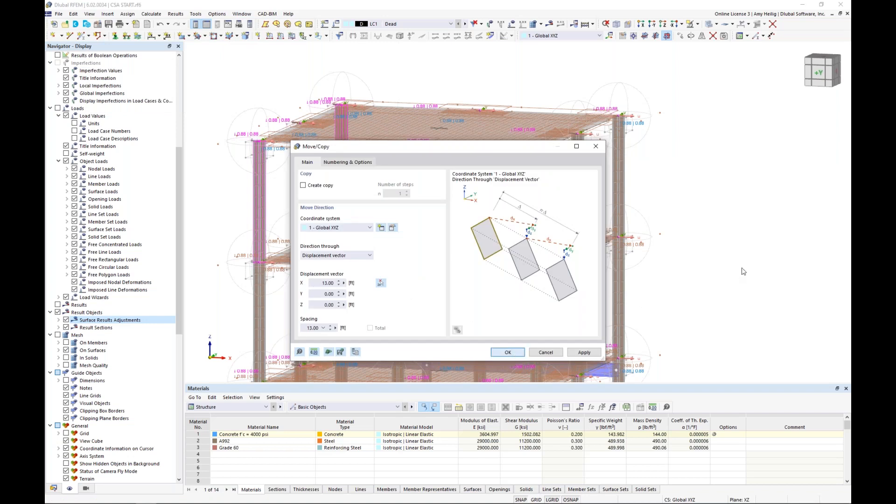
pyautogui.press('Return')
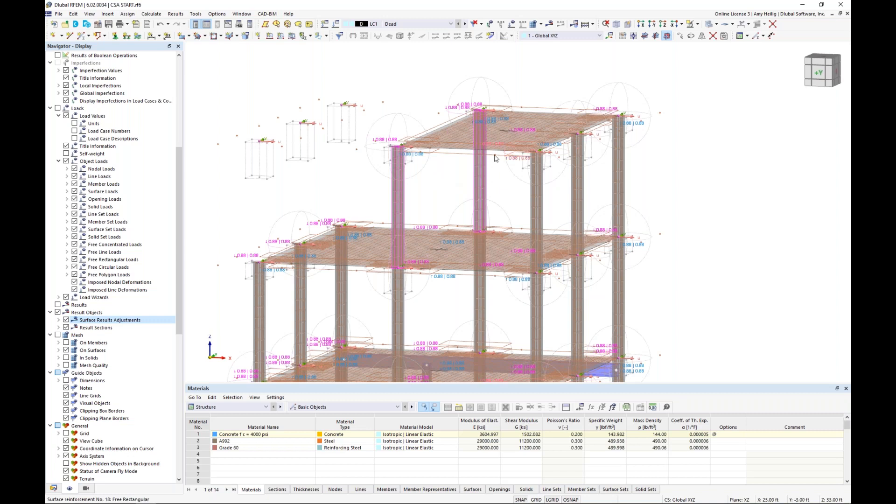
# Step: Assign the free rectangular surface reinforcements 13 to 20 to surface 3 only and accept the change
pyautogui.click(53, 488)
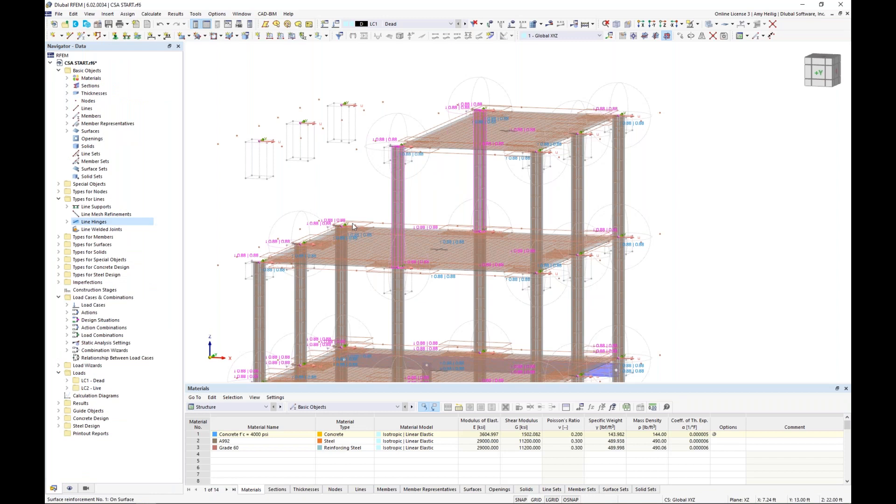
pyautogui.click(59, 268)
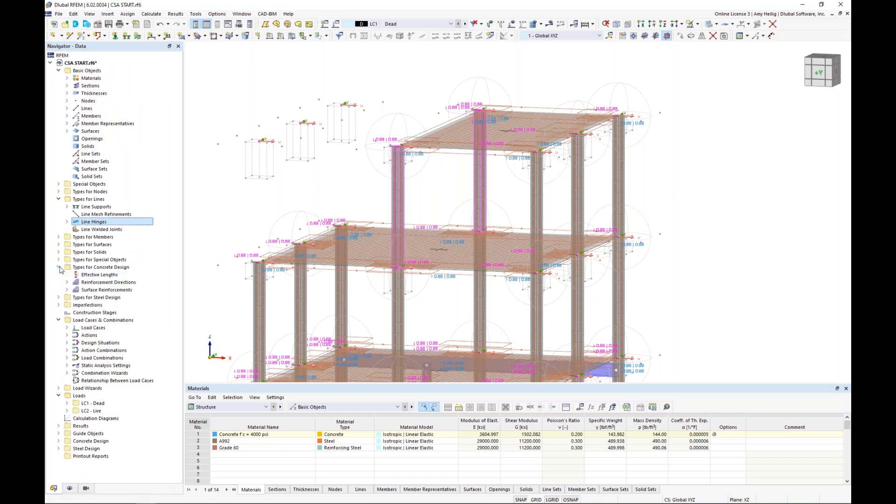
pyautogui.click(66, 290)
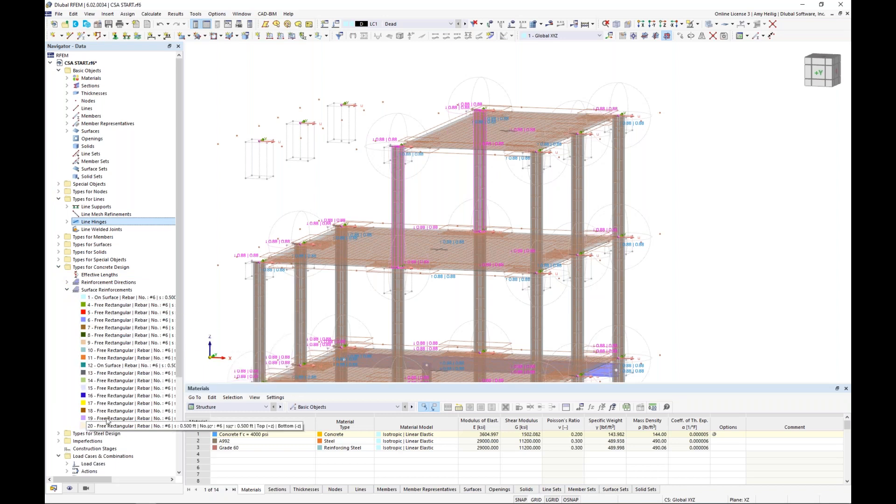
pyautogui.doubleClick(112, 367)
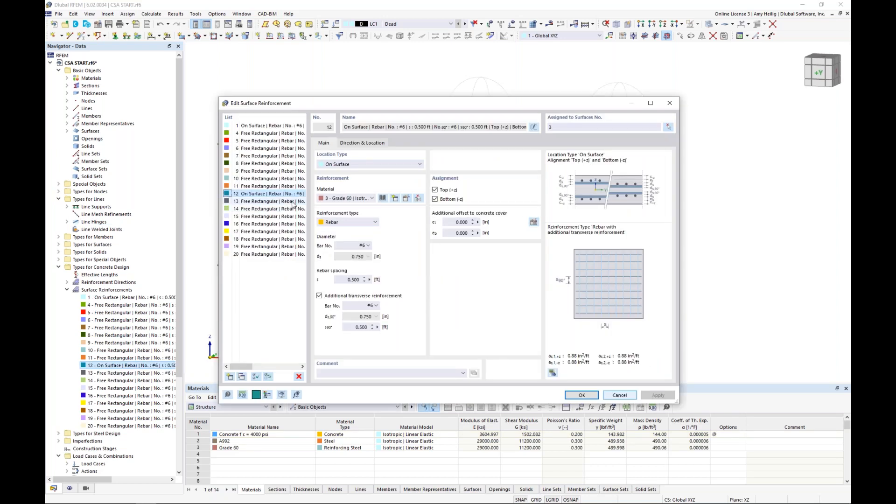
pyautogui.click(293, 203)
pyautogui.keyDown('shift'); pyautogui.click(282, 255); pyautogui.keyUp('shift')
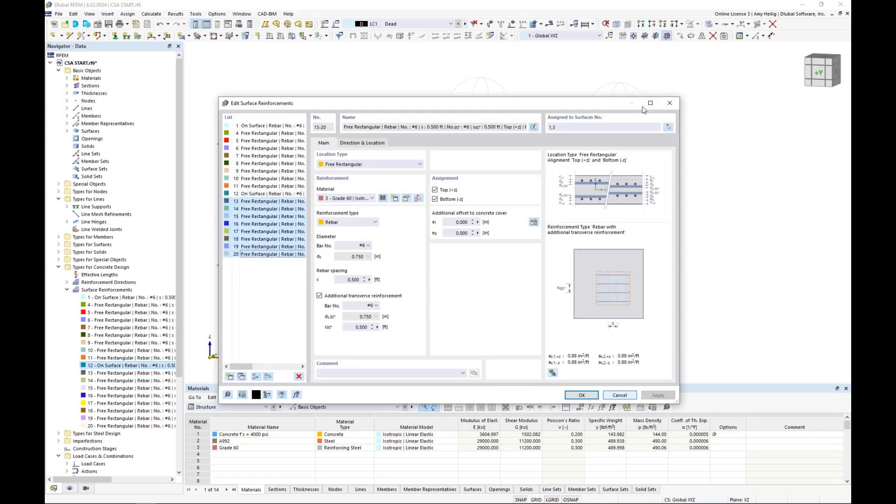
pyautogui.write('3')
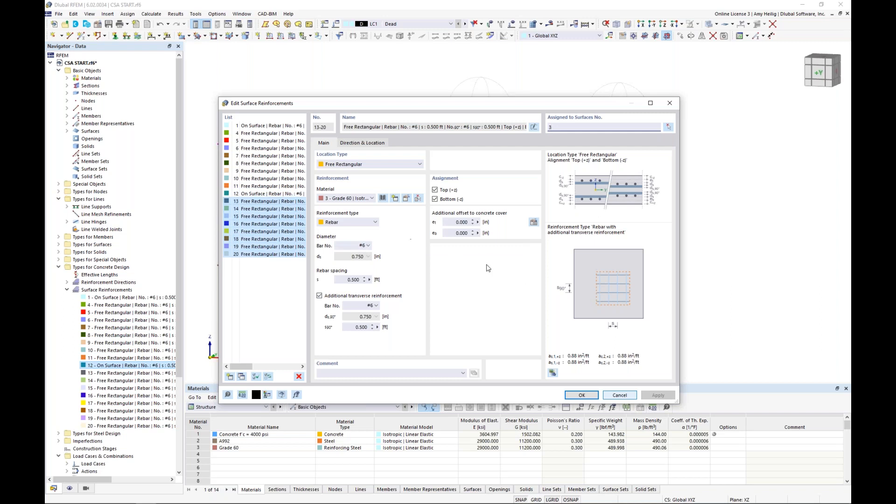
pyautogui.click(570, 397)
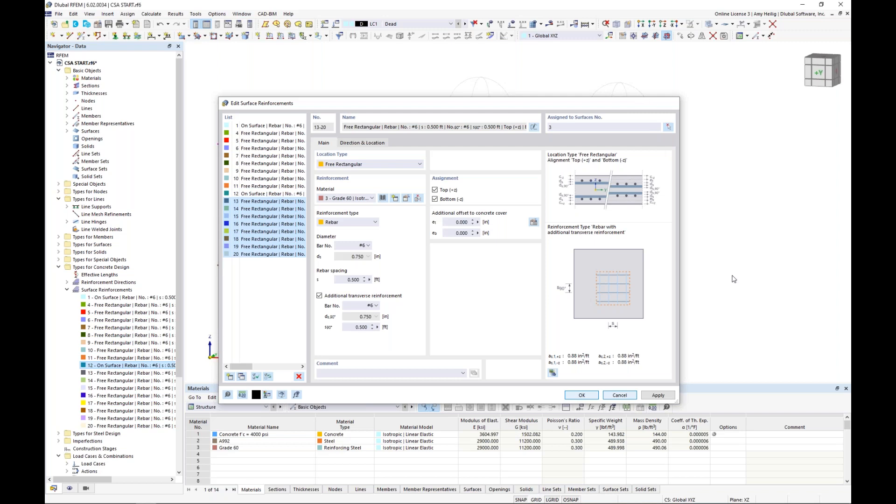
# Step: Delete the three leftover reinforcement regions and their result adjustments floating beside the shortened top slab
pyautogui.moveTo(374, 196); pyautogui.dragTo(397, 187, button='middle')
pyautogui.moveTo(360, 189); pyautogui.dragTo(246, 91)
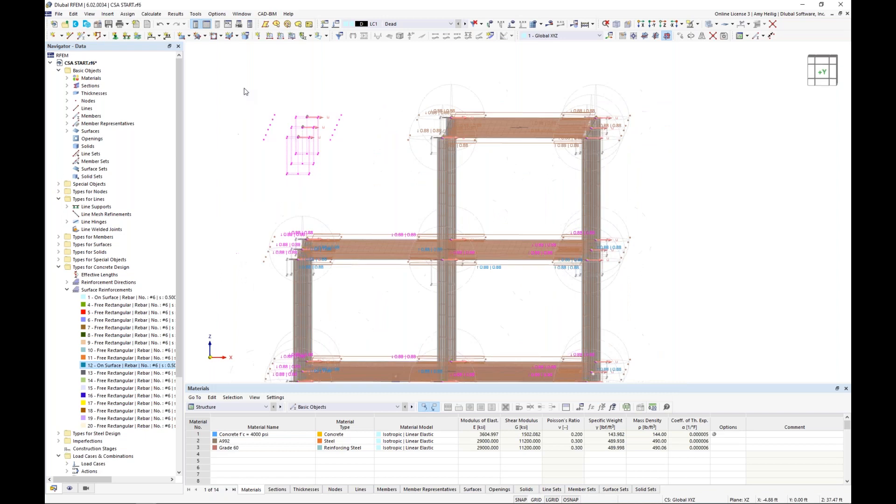
pyautogui.press('Delete')
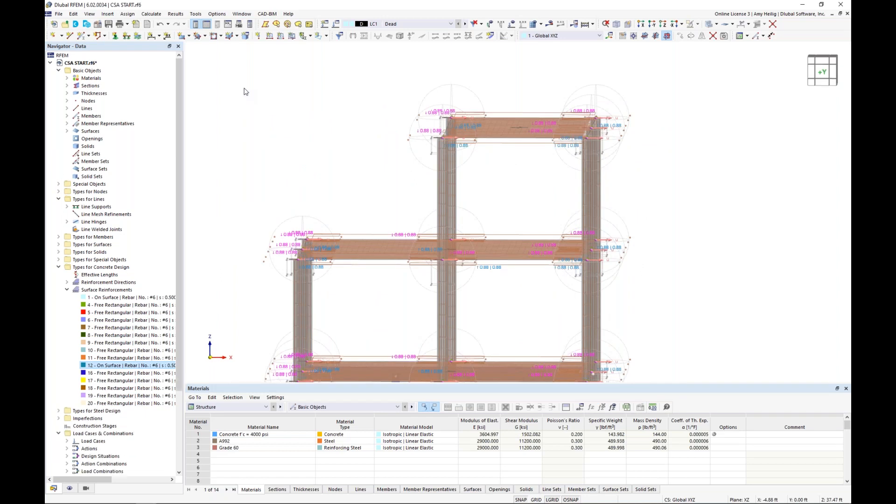
# Step: Hide the surface reinforcement and result adjustment graphics in the model view and collapse the entire data tree
pyautogui.moveTo(246, 91); pyautogui.dragTo(629, 159, button='middle')
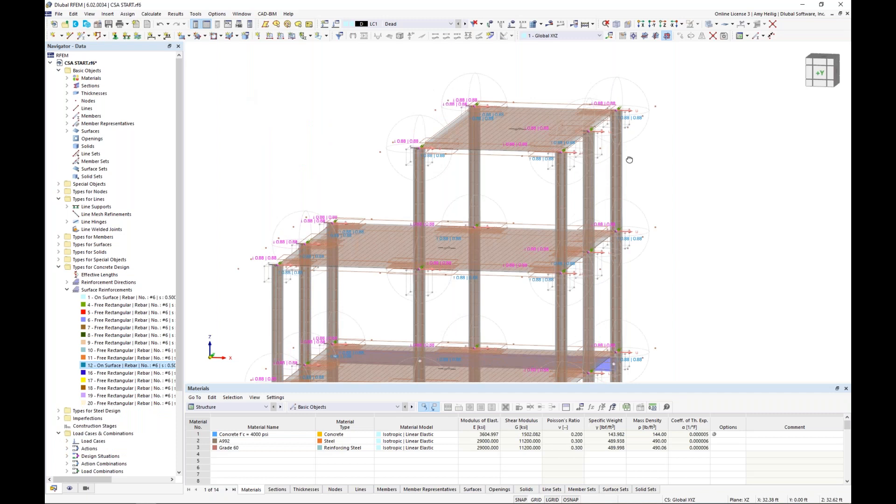
pyautogui.scroll(-2, 588, 189)
pyautogui.moveTo(629, 159); pyautogui.dragTo(590, 183, button='middle')
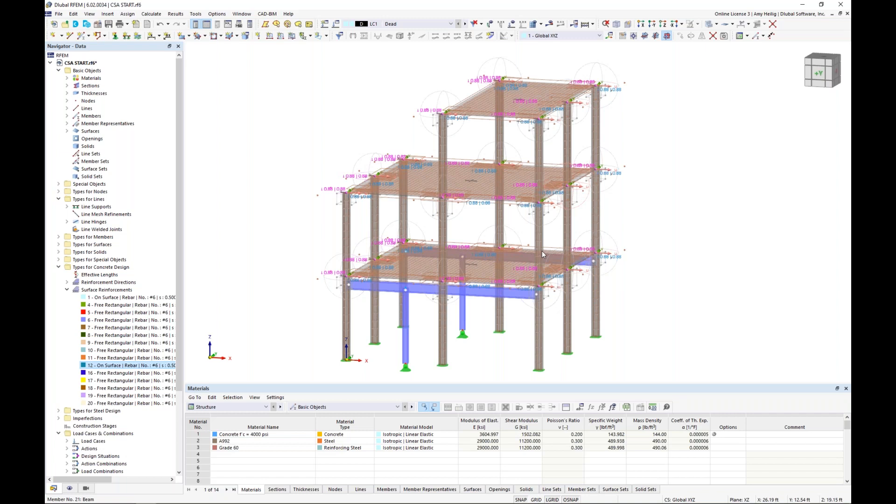
pyautogui.click(70, 489)
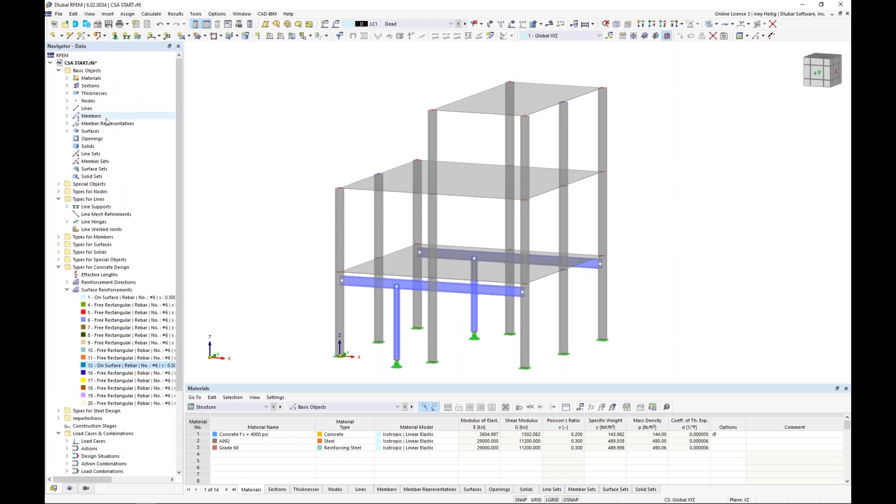
pyautogui.rightClick(107, 121)
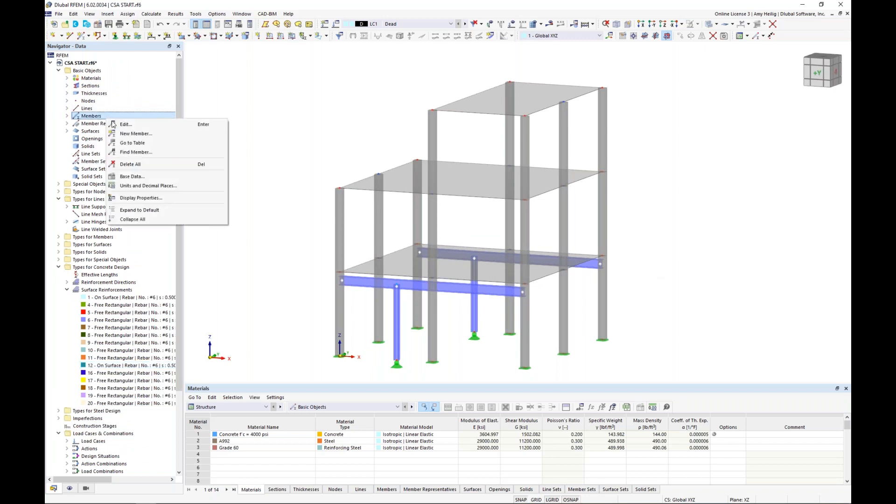
pyautogui.click(135, 219)
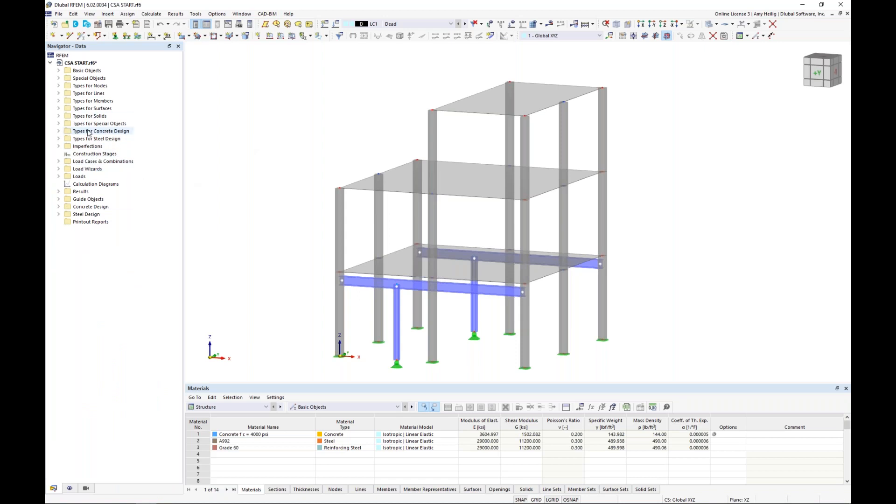
# Step: Start a new member of type Rib for the top storey and deactivate its design properties
pyautogui.keyDown('ctrl'); pyautogui.moveTo(326, 148); pyautogui.dragTo(316, 171, button='middle'); pyautogui.keyUp('ctrl')
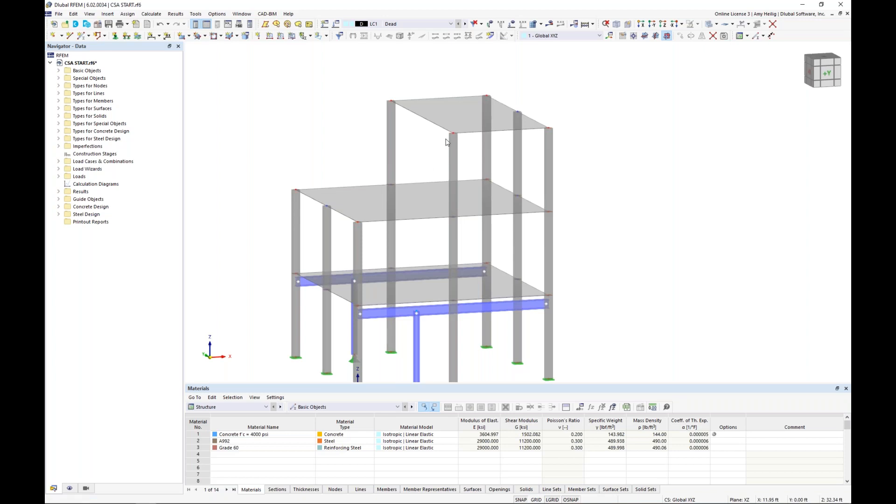
pyautogui.scroll(2, 446, 142)
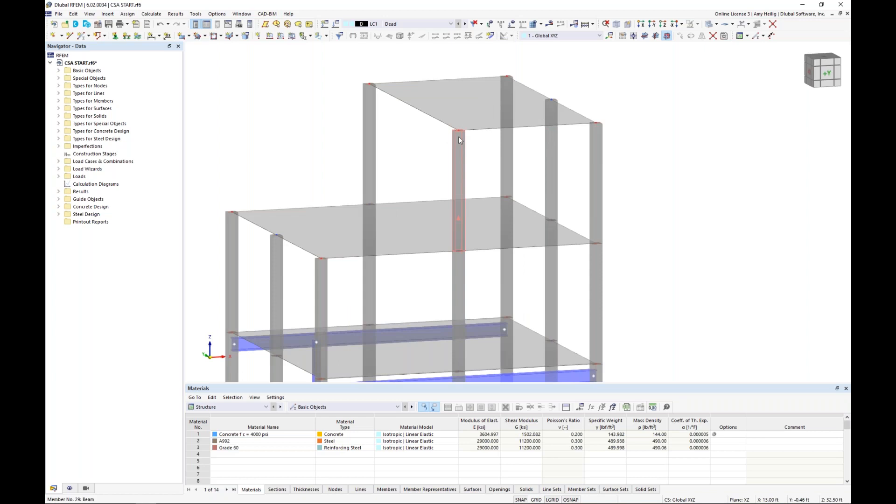
pyautogui.click(84, 39)
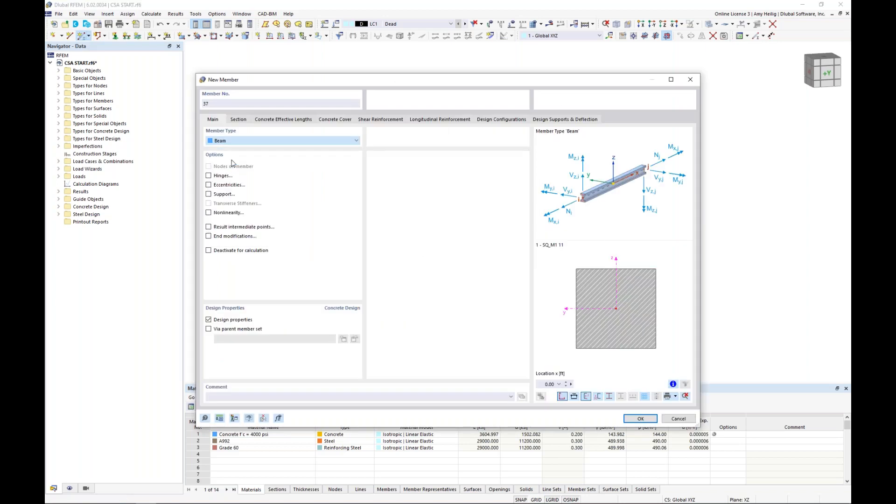
pyautogui.click(232, 163)
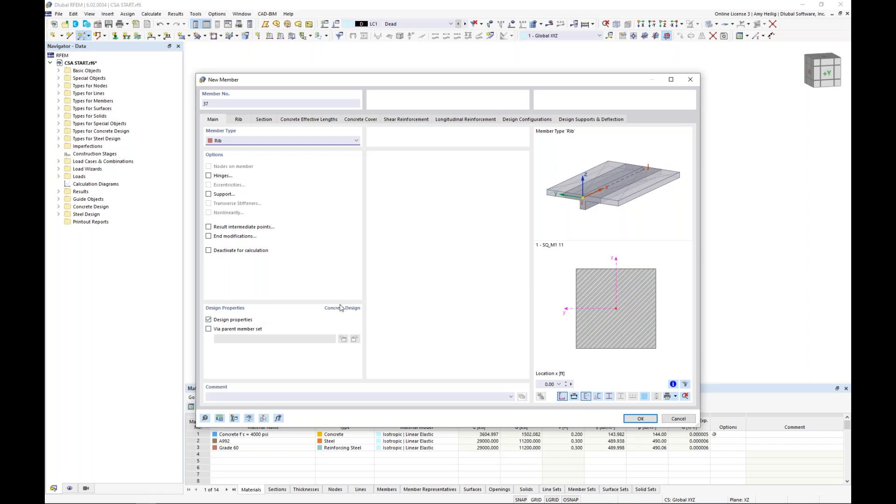
pyautogui.click(209, 320)
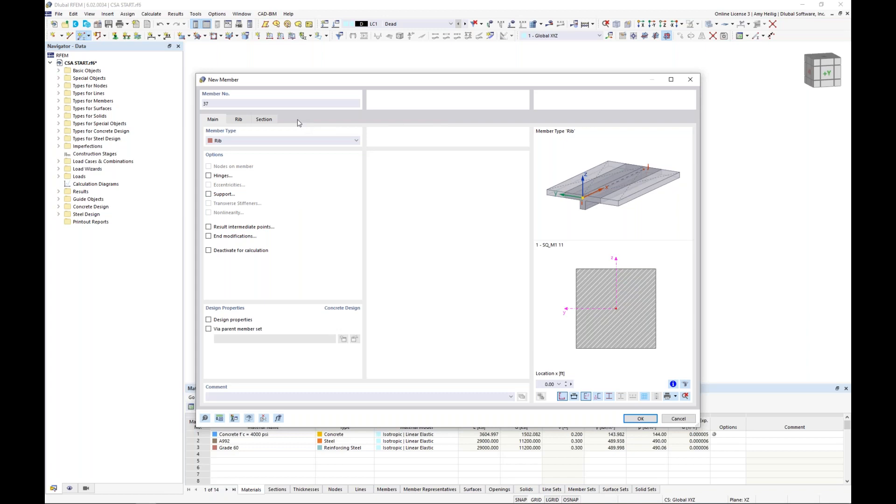
# Step: Give the rib a massive rectangular concrete section from the library, 8 in wide and 12 in deep
pyautogui.click(272, 120)
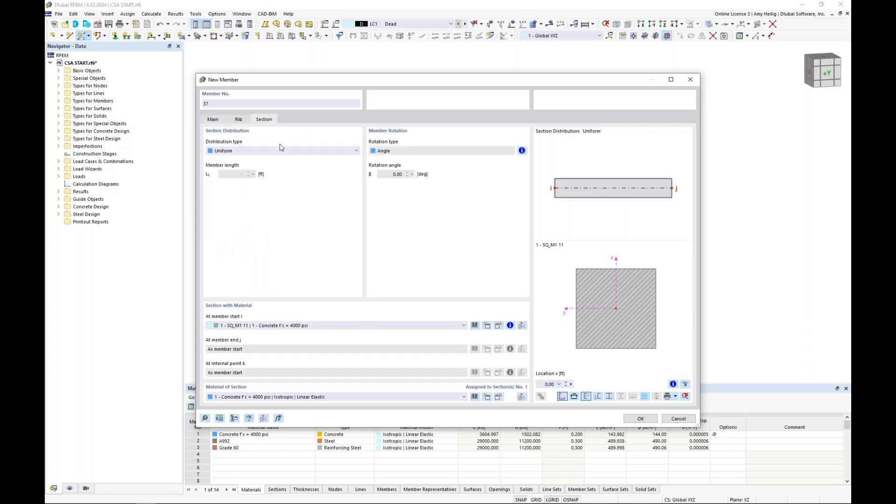
pyautogui.click(474, 325)
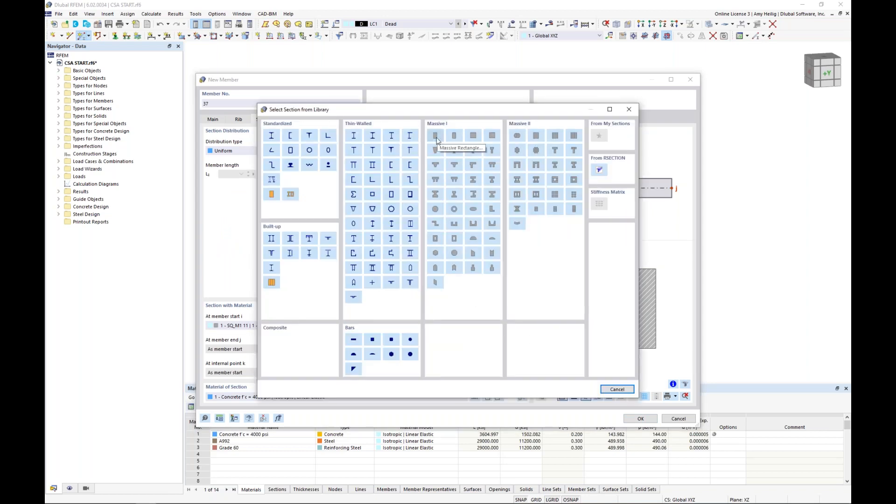
pyautogui.click(436, 136)
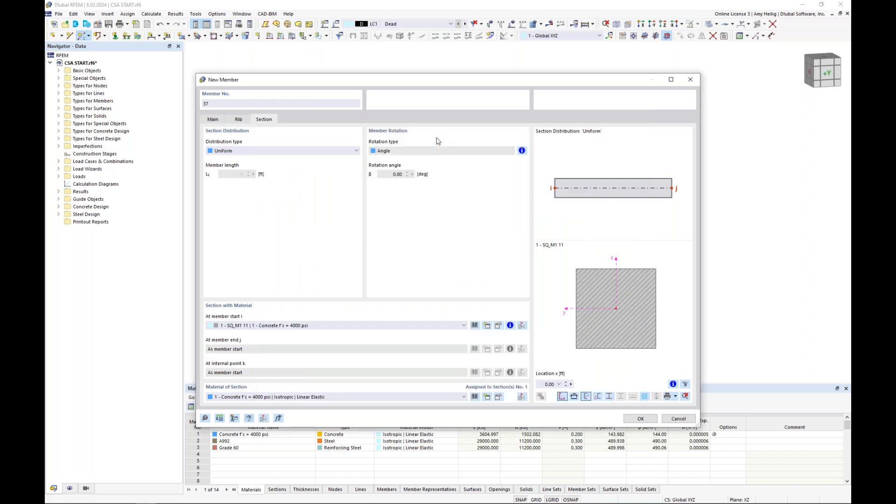
pyautogui.write('8')
pyautogui.press('Tab')
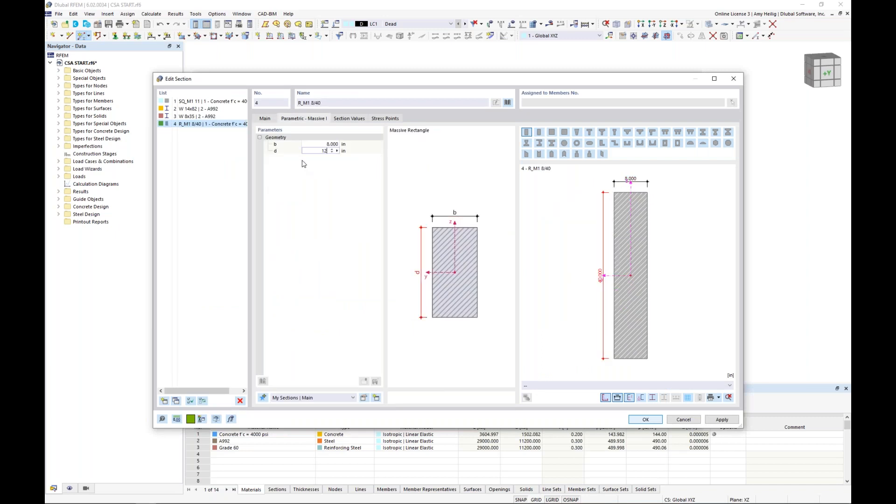
pyautogui.write('12')
pyautogui.press('Return')
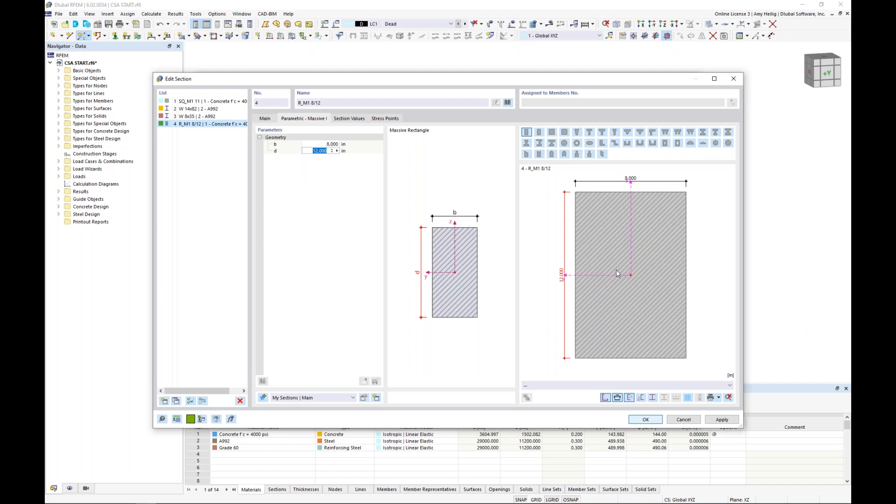
pyautogui.click(642, 422)
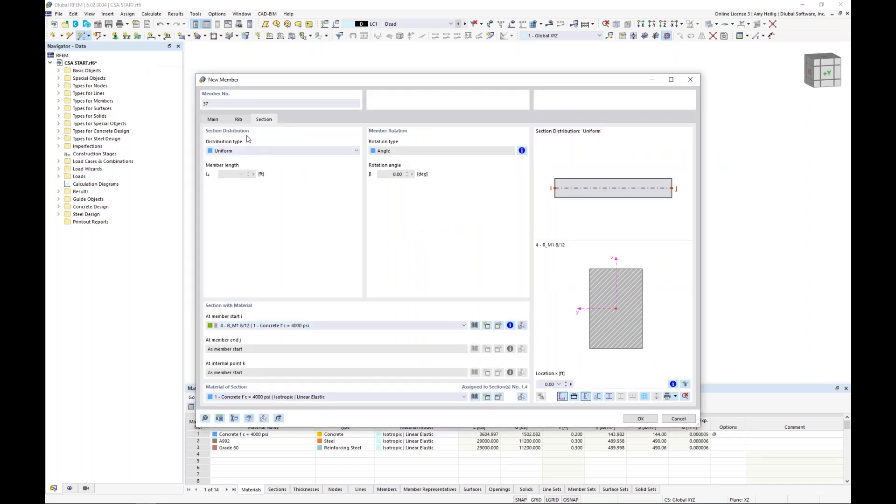
# Step: Align the rib on the -z-side of the surface and place it along the top slab's low-X edge, between the two corner columns
pyautogui.click(239, 120)
pyautogui.click(280, 150)
pyautogui.click(241, 159)
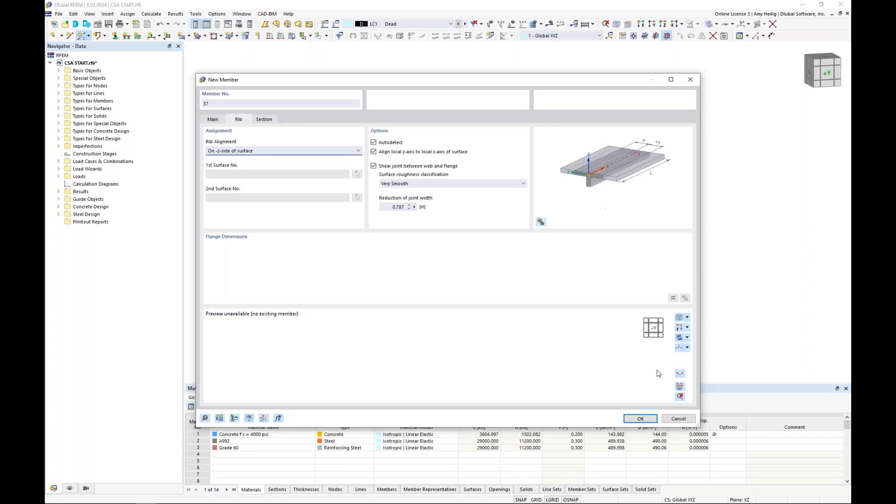
pyautogui.click(643, 417)
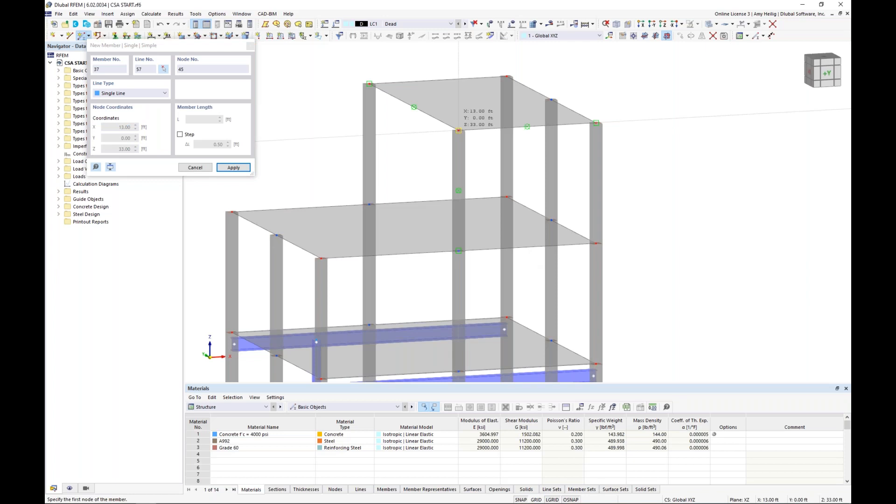
pyautogui.click(459, 130)
pyautogui.click(369, 84)
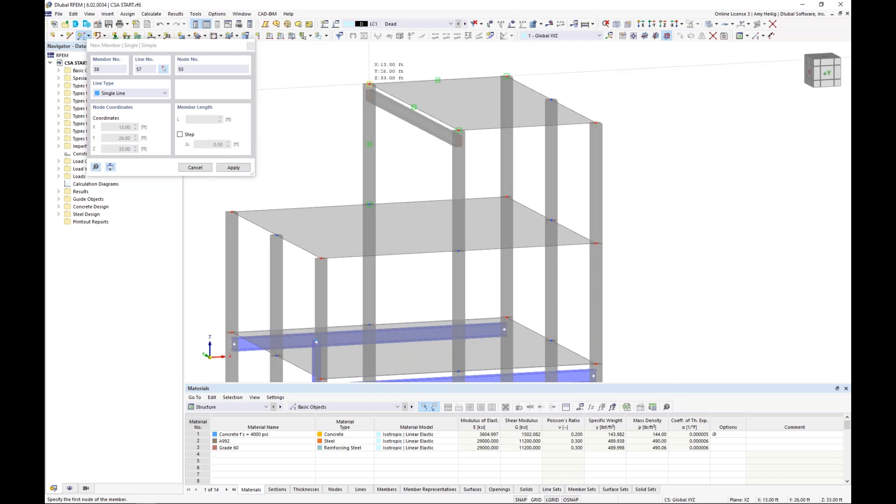
# Step: End member creation and inspect the properties of the rib along the roof slab's edge
pyautogui.press('Escape')
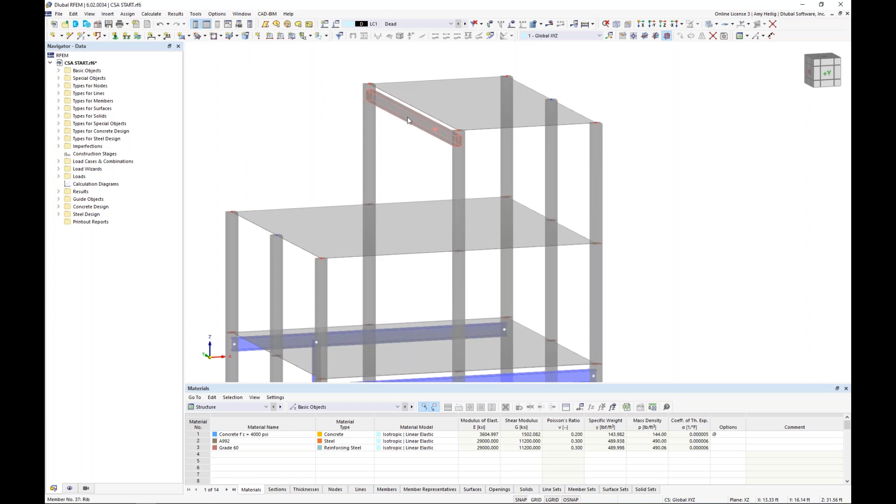
pyautogui.doubleClick(435, 126)
pyautogui.click(636, 419)
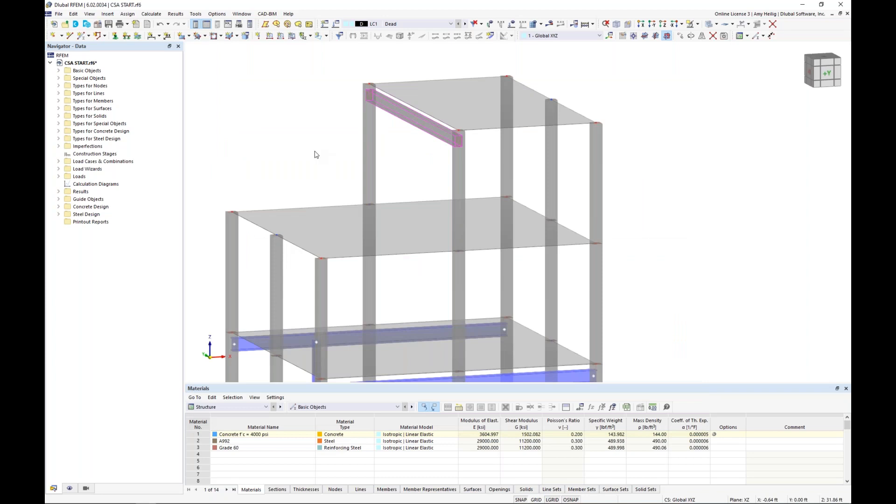
# Step: Create a new starting construction stage with changes enabled for members, surfaces and nodal supports
pyautogui.scroll(-3, 314, 169)
pyautogui.moveTo(328, 168); pyautogui.dragTo(365, 139, button='middle')
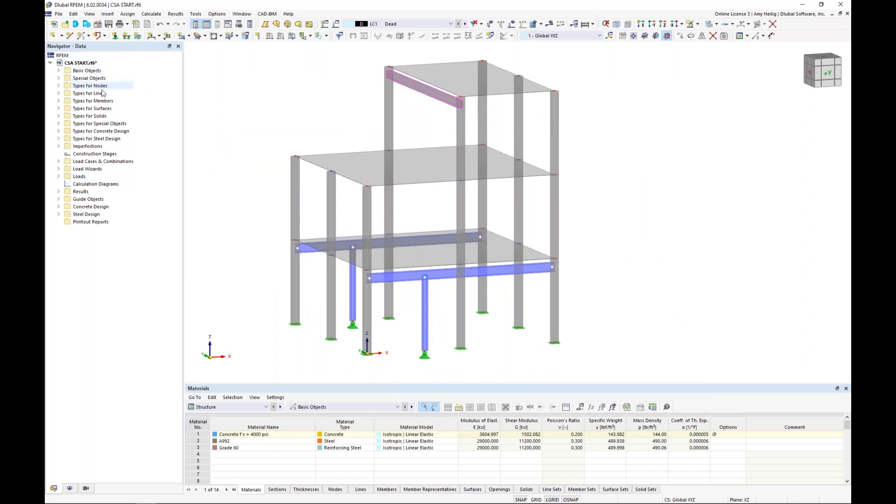
pyautogui.rightClick(121, 157)
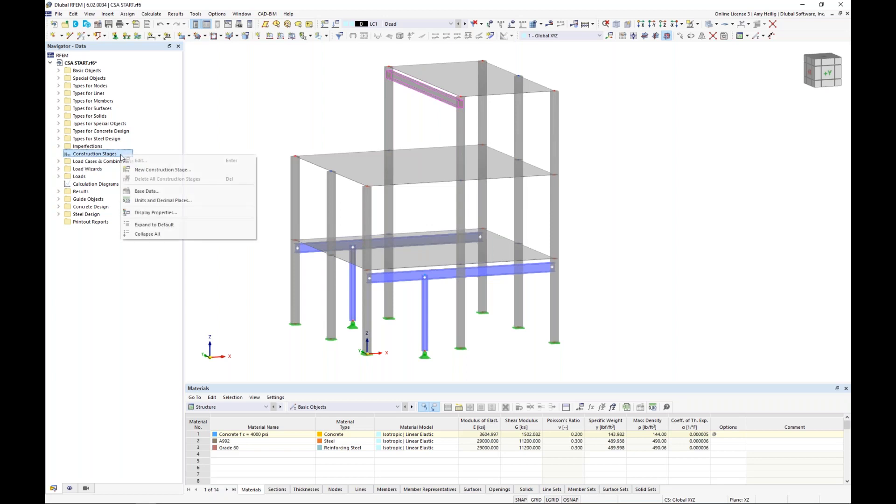
pyautogui.click(150, 171)
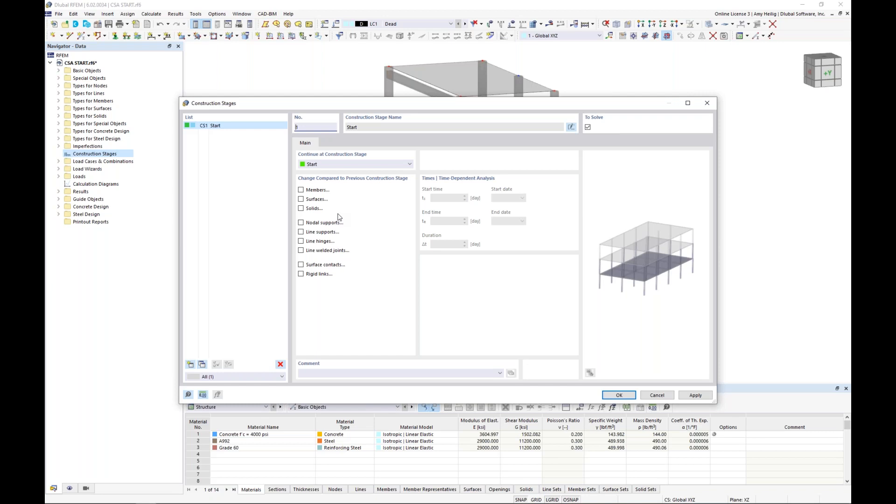
pyautogui.click(302, 190)
pyautogui.click(301, 200)
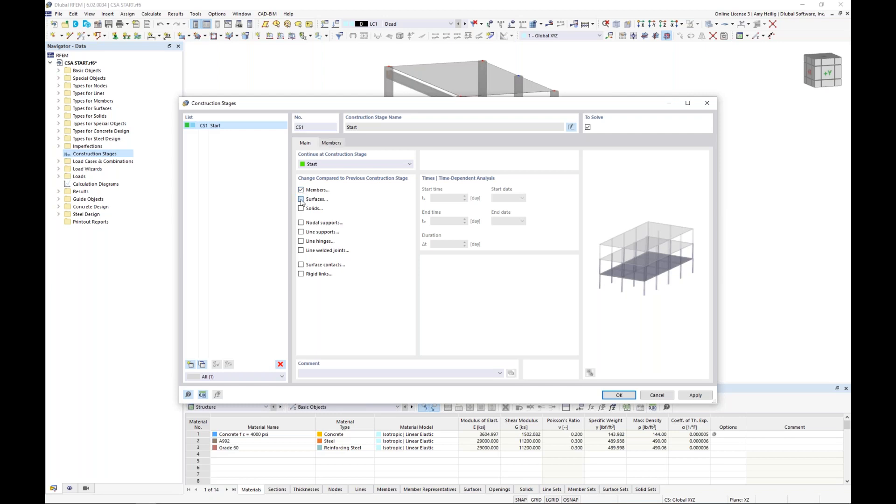
pyautogui.click(302, 223)
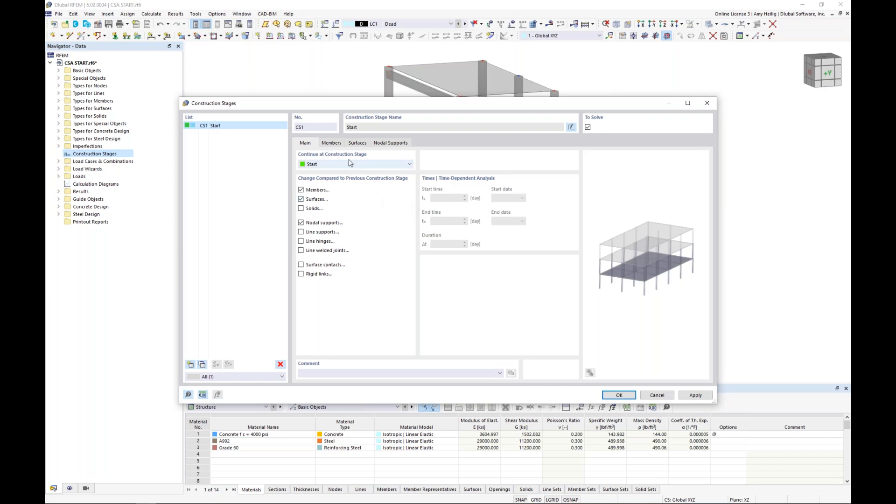
# Step: Select the eight ground-storey concrete columns as members to add in stage CS1, leaving out the steel members
pyautogui.click(332, 143)
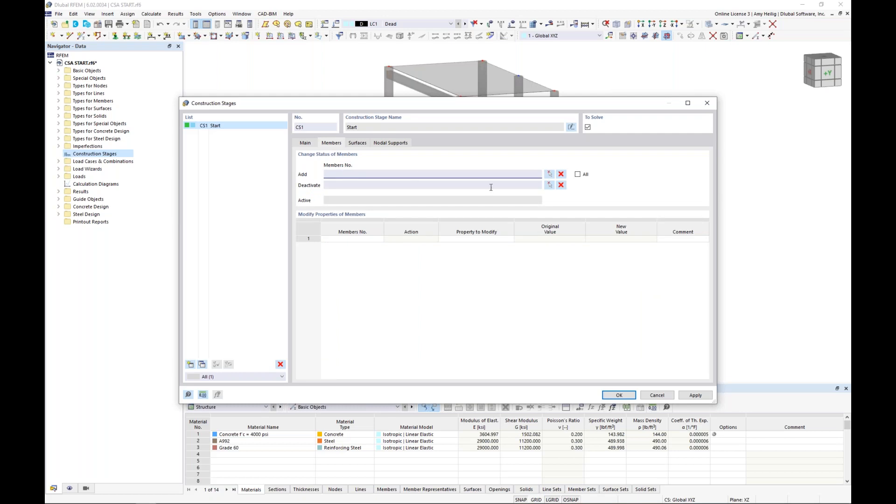
pyautogui.click(550, 176)
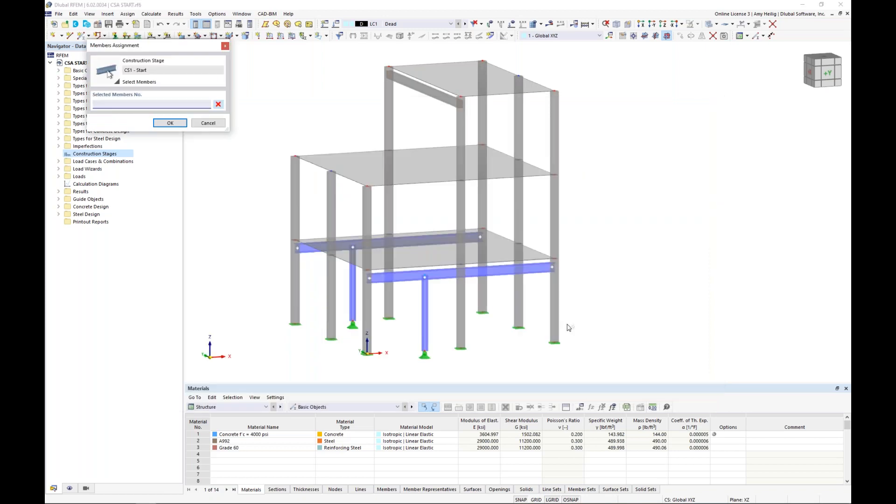
pyautogui.keyDown('ctrl'); pyautogui.moveTo(568, 328); pyautogui.dragTo(494, 316, button='middle'); pyautogui.keyUp('ctrl')
pyautogui.scroll(2, 482, 348)
pyautogui.scroll(1, 653, 363)
pyautogui.moveTo(673, 360); pyautogui.dragTo(448, 242)
pyautogui.moveTo(353, 263); pyautogui.dragTo(426, 256, button='middle')
pyautogui.moveTo(332, 242); pyautogui.dragTo(229, 218)
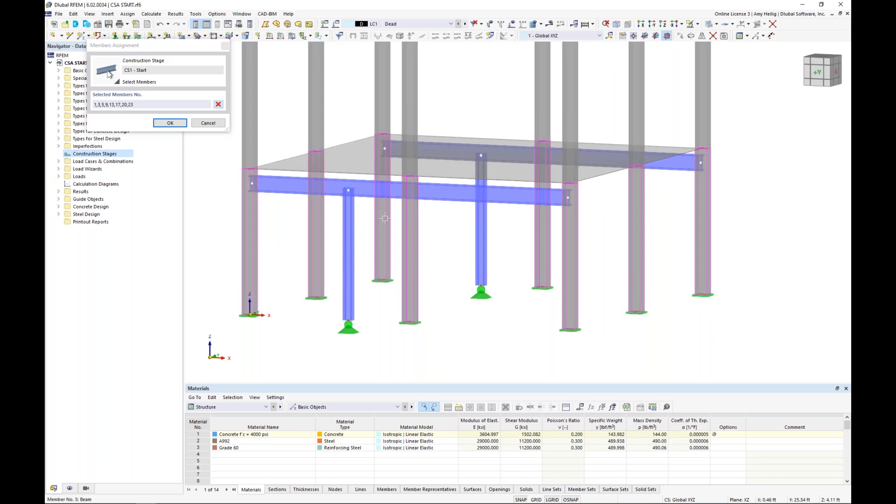
# Step: Include the eight second-storey concrete columns in the CS1 member selection and accept the assignment
pyautogui.scroll(-2, 491, 297)
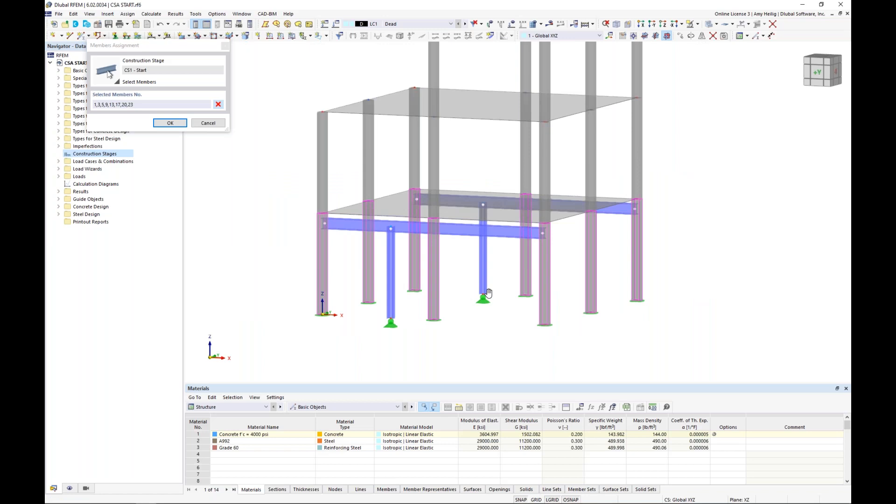
pyautogui.scroll(-1, 609, 219)
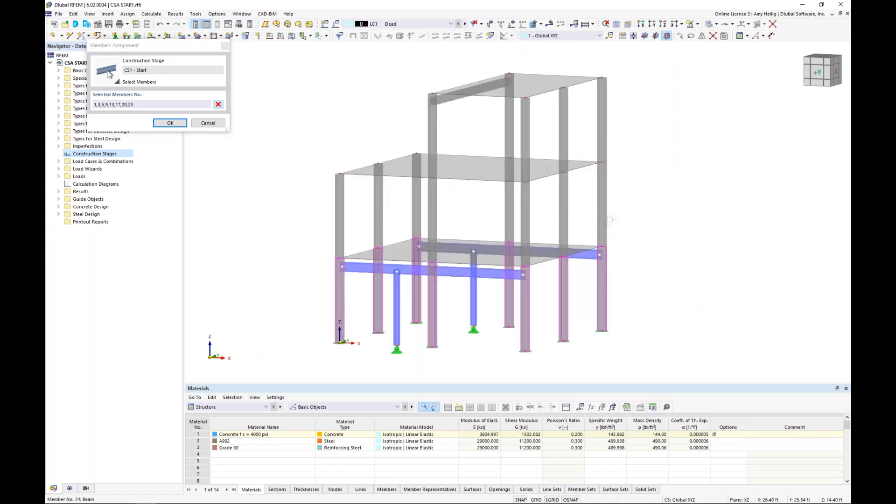
pyautogui.moveTo(518, 215); pyautogui.dragTo(323, 211)
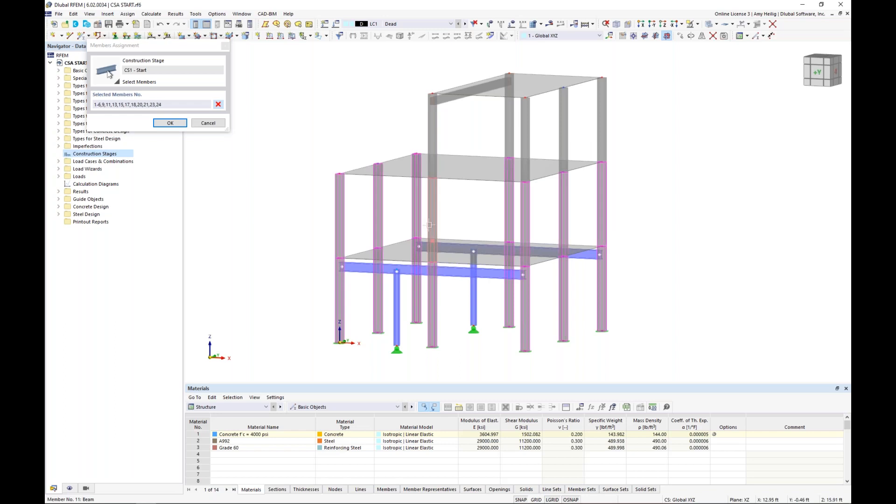
pyautogui.press('Return')
# Step: Add the two lower floor slabs, surfaces 1 and 2, to construction stage CS1
pyautogui.click(359, 145)
pyautogui.click(551, 176)
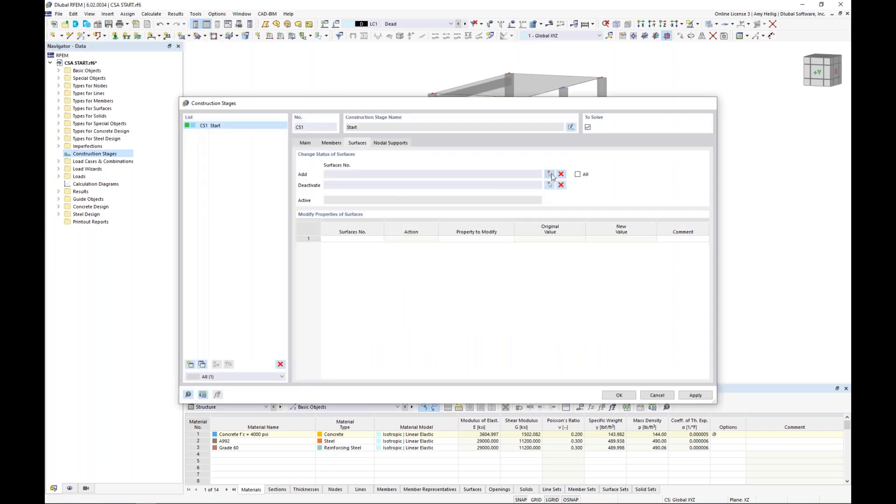
pyautogui.click(453, 252)
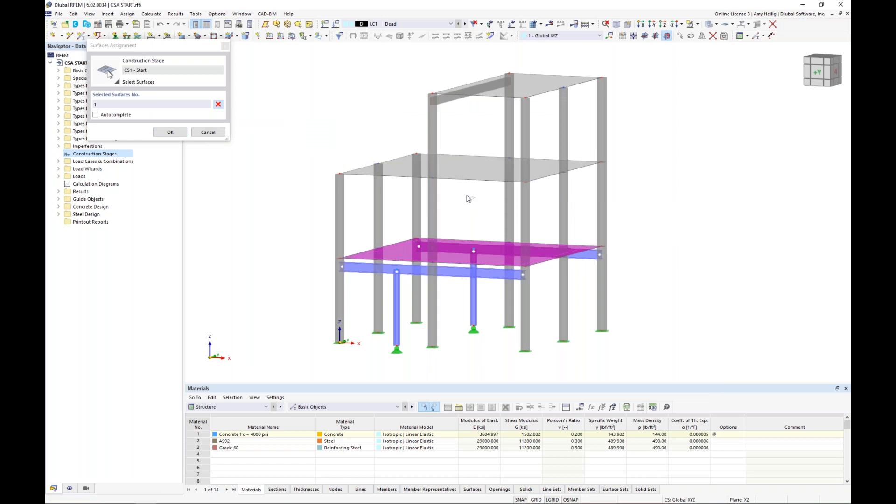
pyautogui.click(467, 173)
pyautogui.click(172, 133)
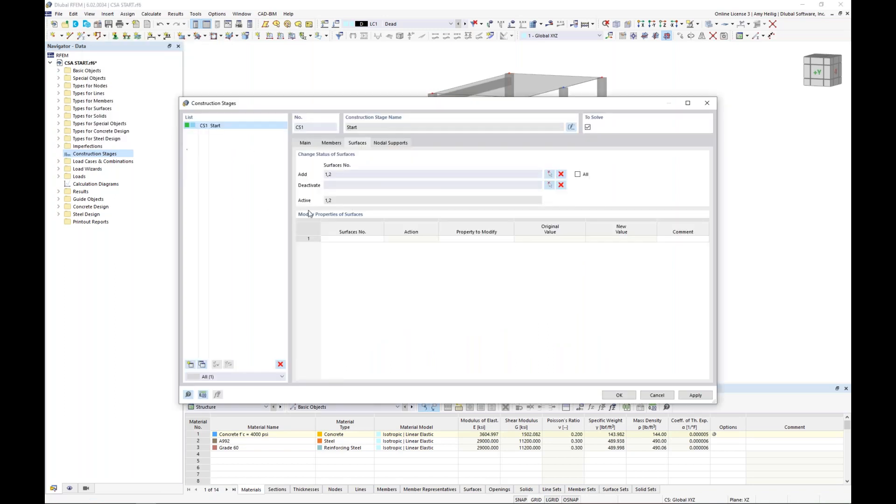
# Step: Add the nodal supports at the concrete column bases, nodes 1,4,7,14,18,30,34,38, to stage CS1
pyautogui.click(395, 145)
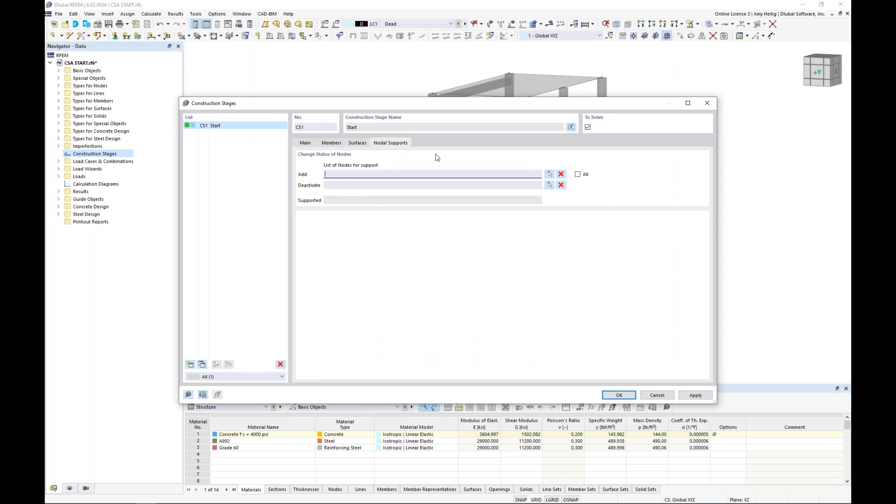
pyautogui.click(550, 175)
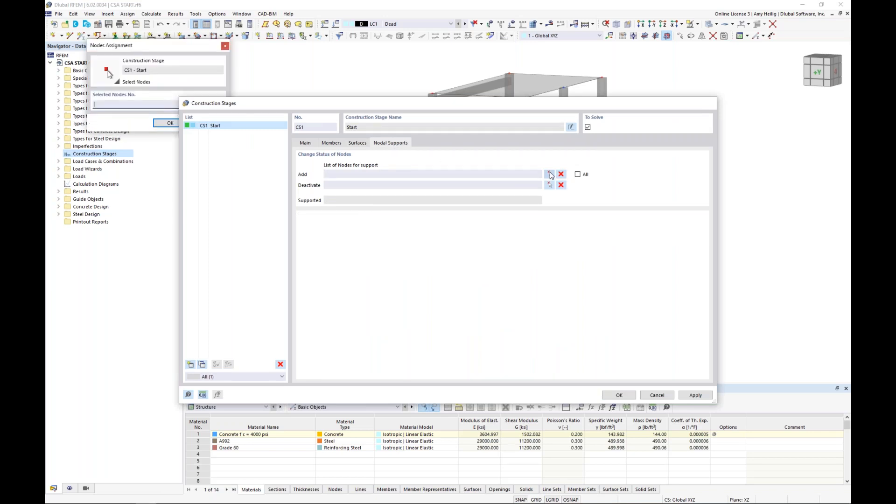
pyautogui.moveTo(561, 311); pyautogui.dragTo(486, 278)
pyautogui.moveTo(437, 335); pyautogui.dragTo(360, 293)
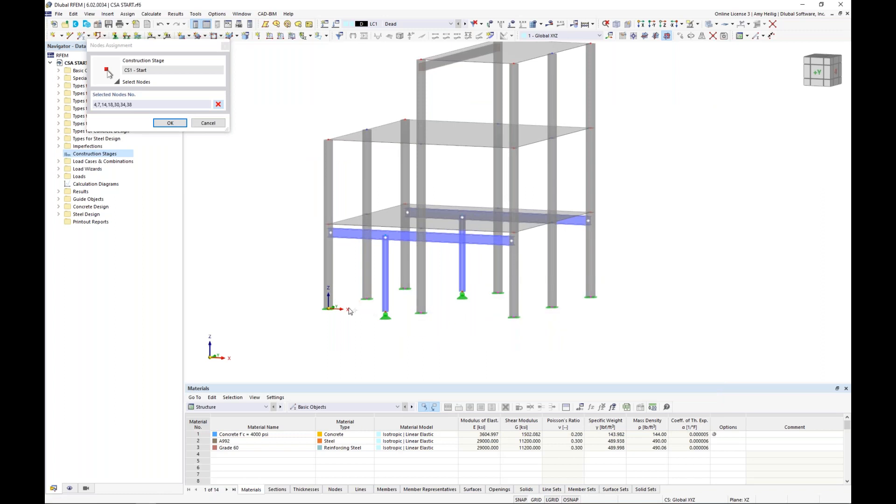
pyautogui.moveTo(349, 327); pyautogui.dragTo(315, 300)
pyautogui.click(170, 123)
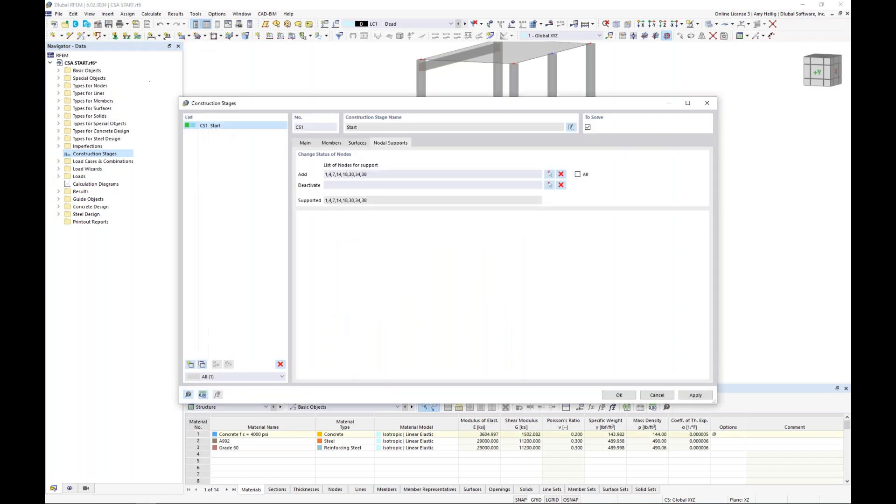
# Step: Add a second construction stage named "Add Steel Members", with surface changes disabled and line hinge changes enabled
pyautogui.click(306, 143)
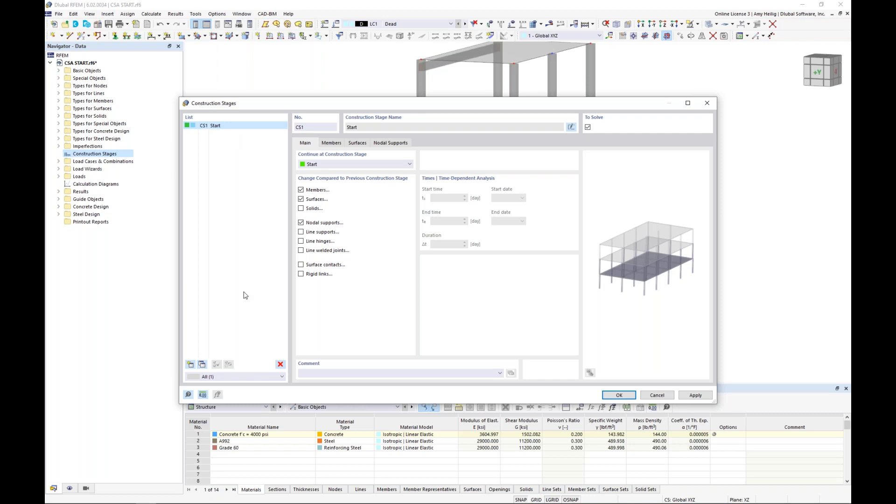
pyautogui.click(190, 365)
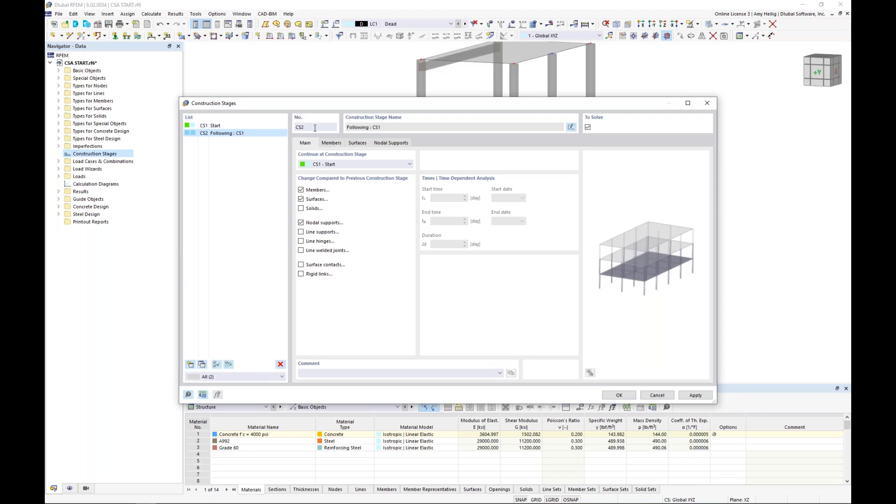
pyautogui.click(572, 127)
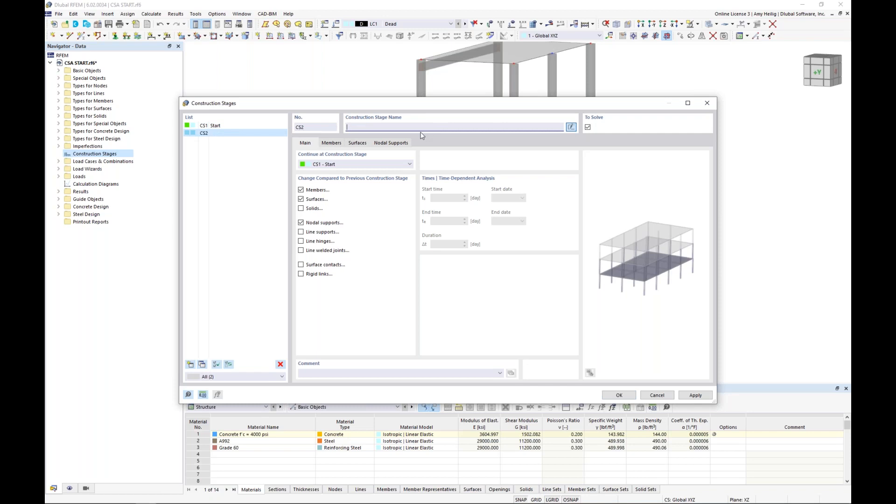
pyautogui.write('Add Steel Members')
pyautogui.click(301, 199)
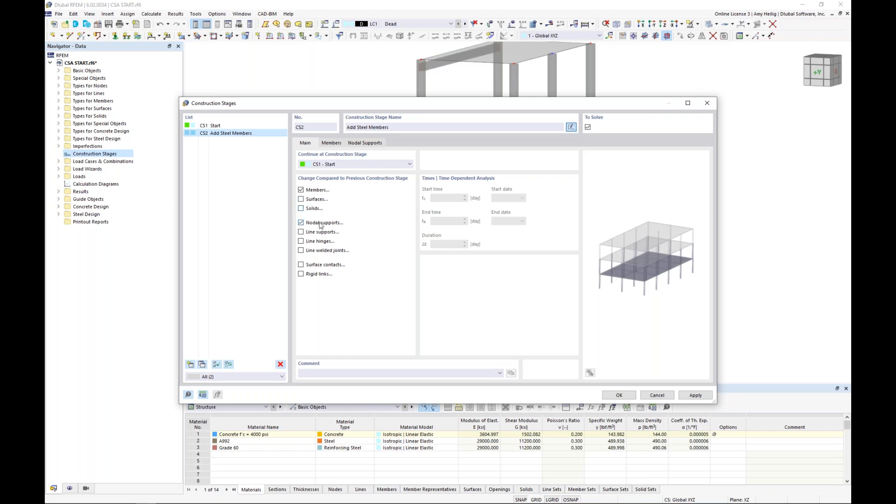
pyautogui.click(301, 241)
# Step: Deactivate the two middle ground-storey concrete columns, members 9 and 13, in stage CS2
pyautogui.click(332, 143)
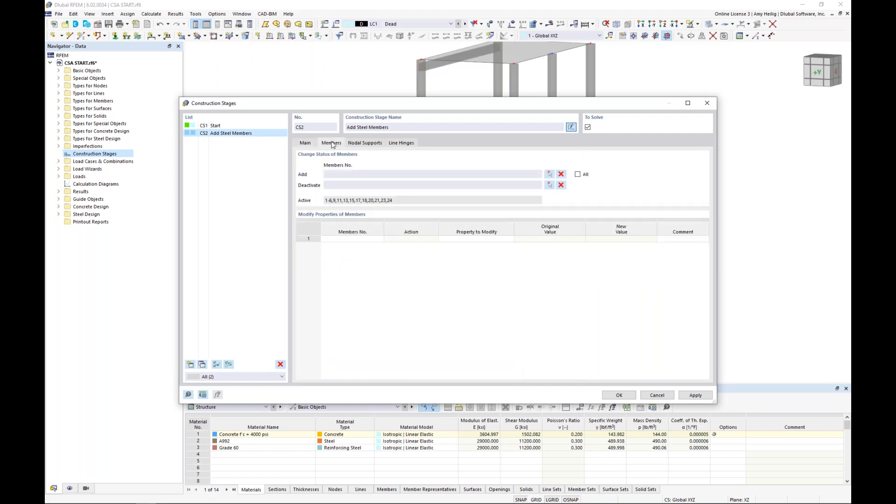
pyautogui.click(549, 186)
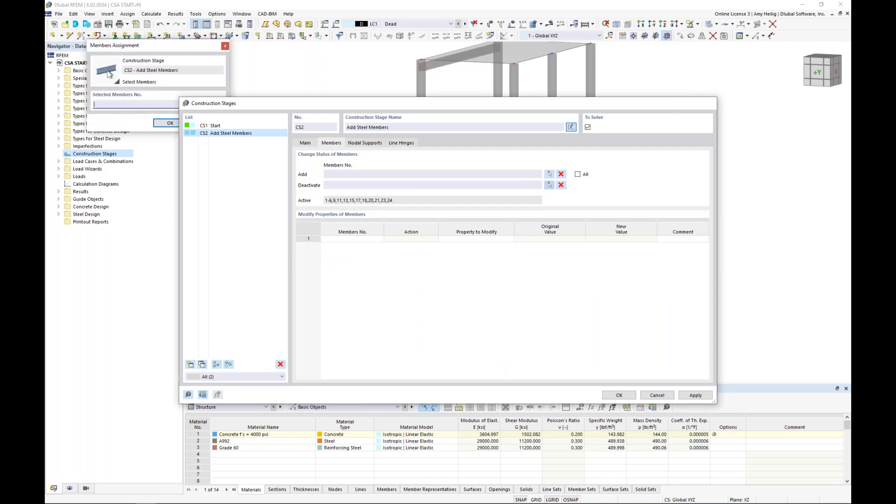
pyautogui.click(419, 270)
pyautogui.click(498, 268)
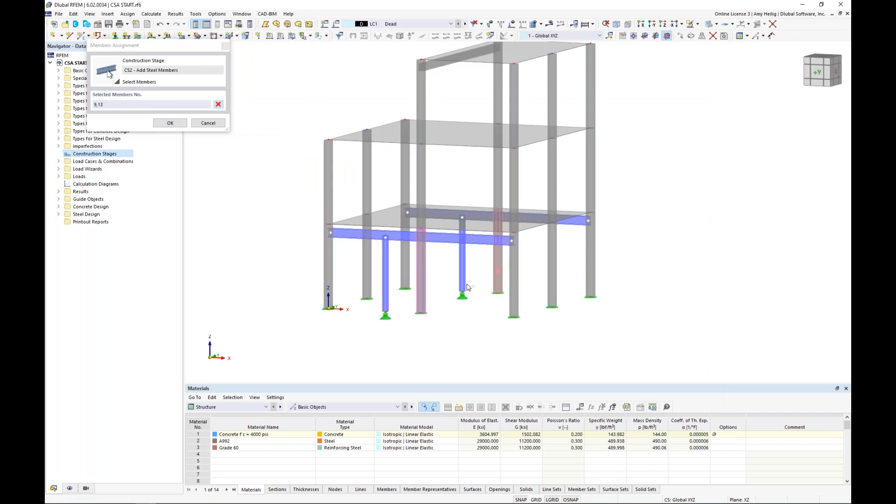
pyautogui.click(169, 123)
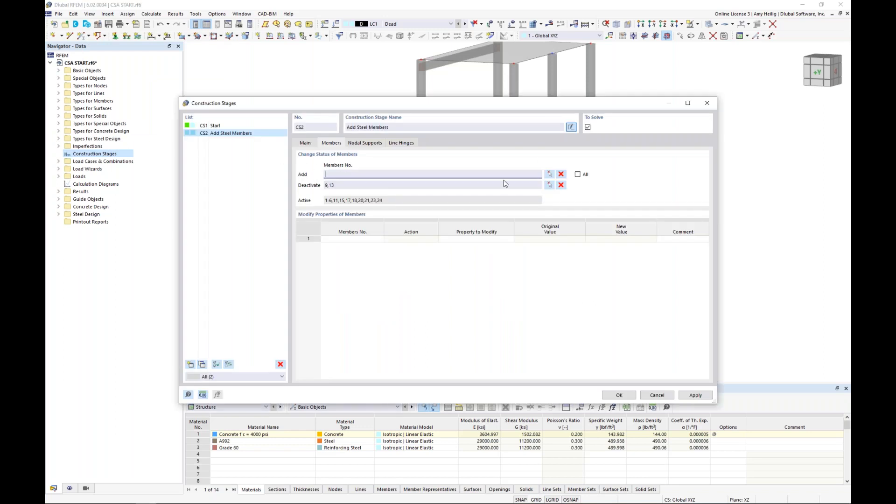
# Step: Add the two steel columns and two steel beams, members 25-28, to stage CS2
pyautogui.click(550, 174)
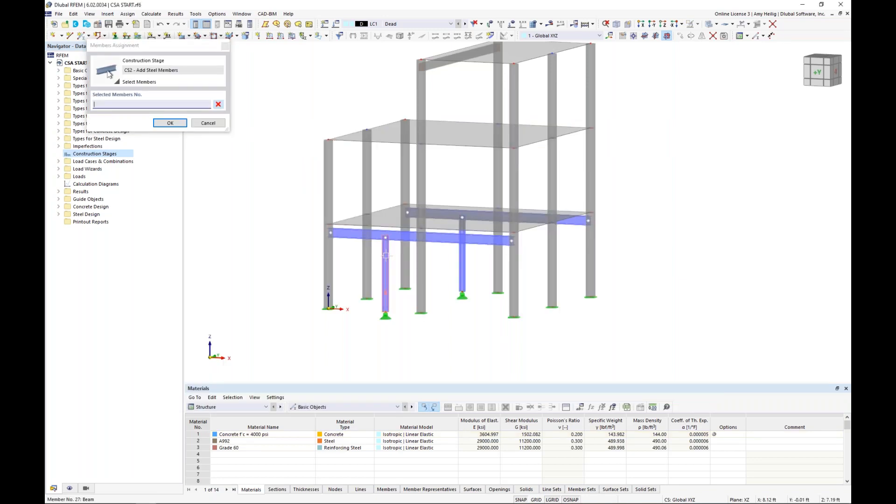
pyautogui.click(385, 255)
pyautogui.click(414, 231)
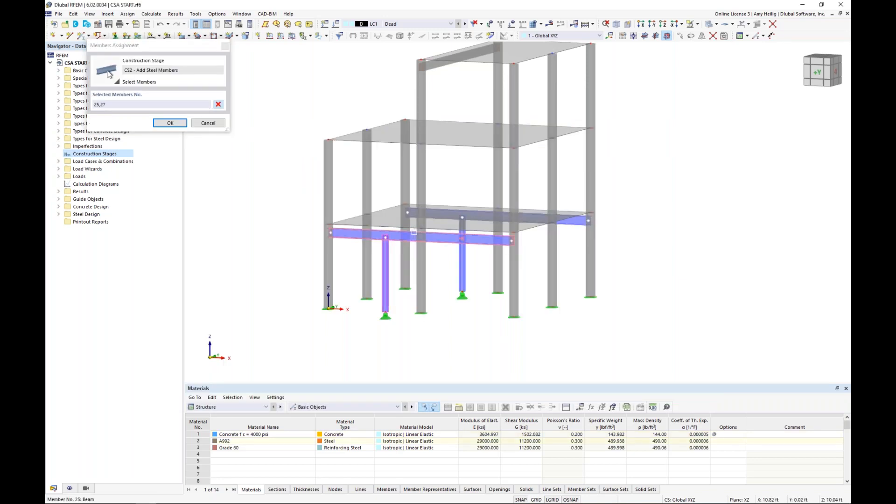
pyautogui.click(461, 248)
pyautogui.click(471, 216)
pyautogui.click(174, 123)
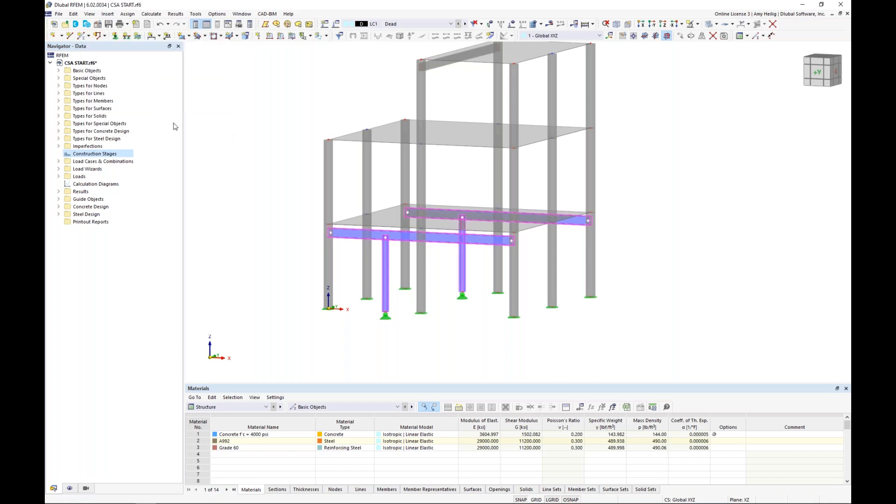
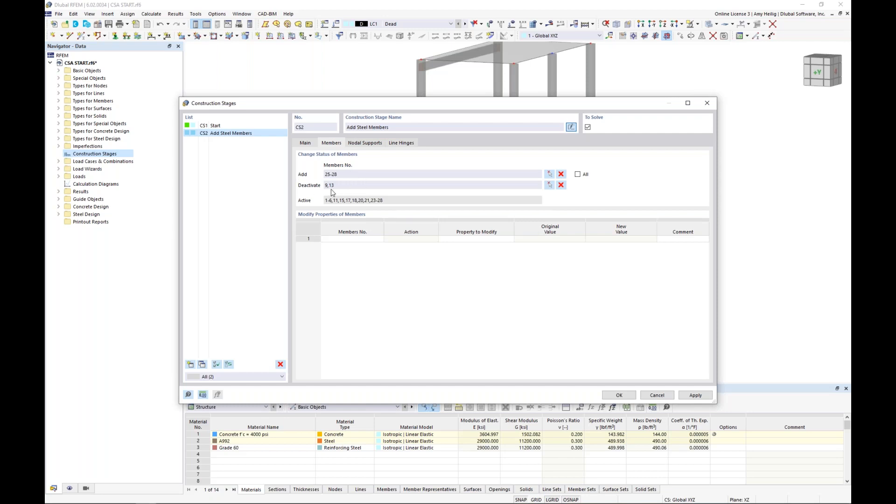
# Step: Add the nodal supports at the two steel column bases, nodes 43 and 44, to stage CS2
pyautogui.click(363, 146)
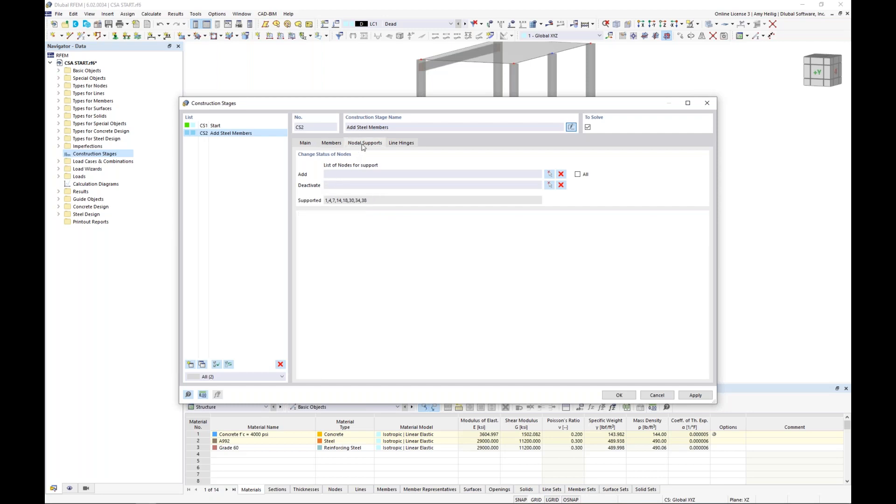
pyautogui.click(551, 174)
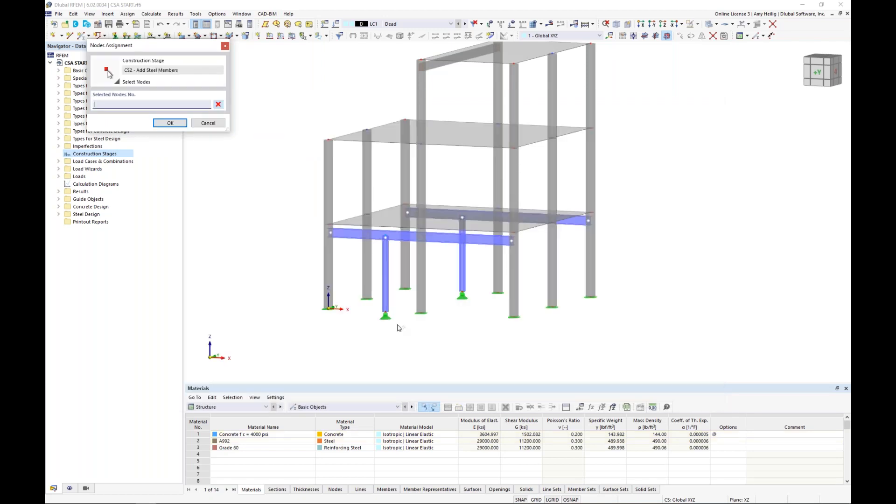
pyautogui.click(386, 313)
pyautogui.click(462, 293)
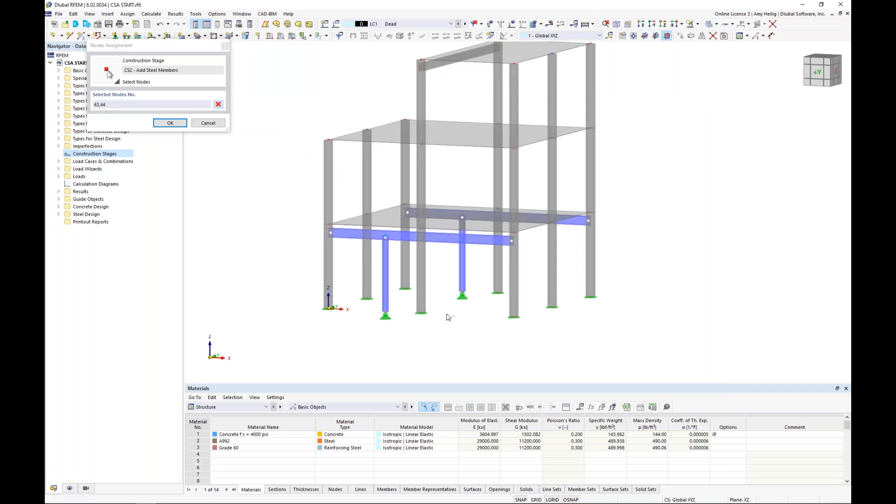
pyautogui.press('Return')
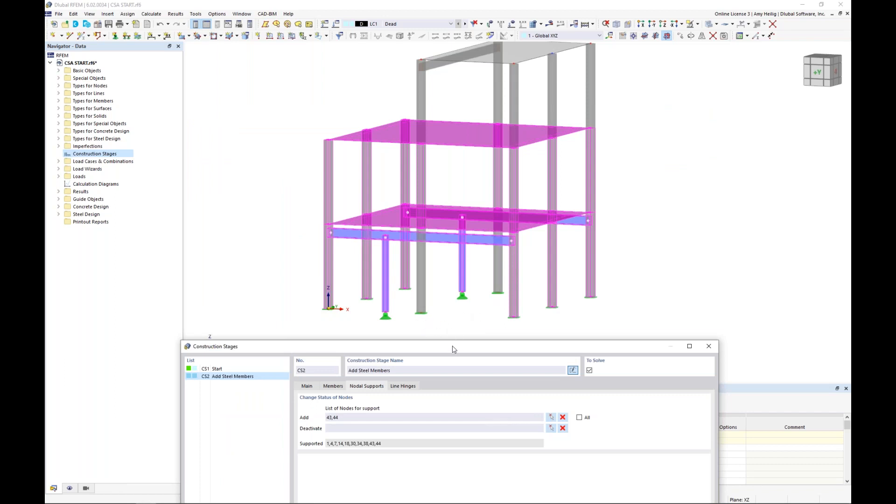
pyautogui.moveTo(452, 346); pyautogui.dragTo(459, 94)
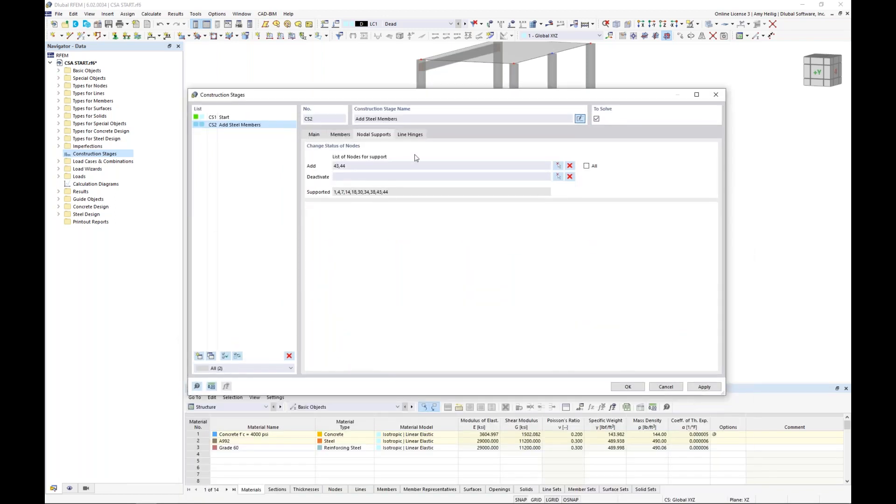
# Step: Add all line hinges to construction stage CS2
pyautogui.click(417, 136)
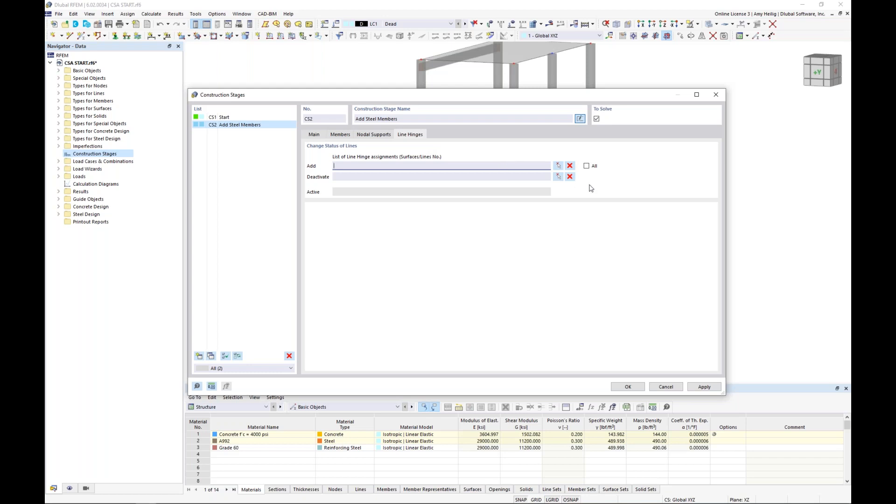
pyautogui.click(587, 167)
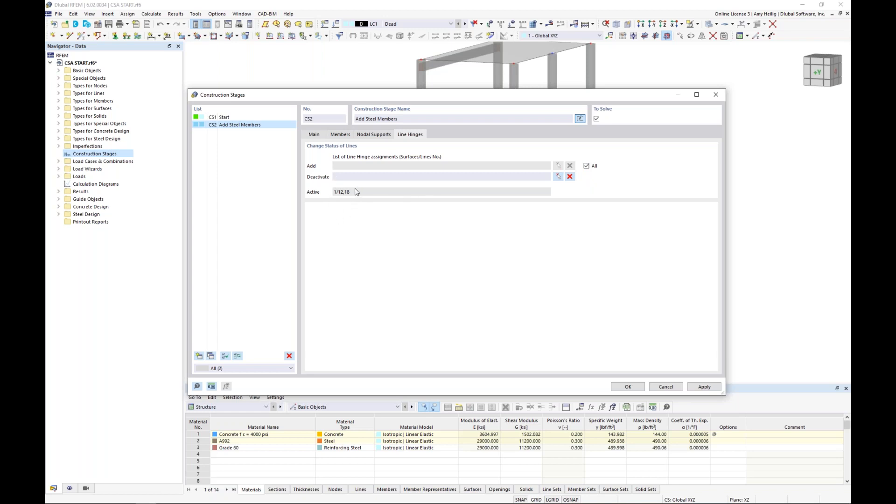
pyautogui.click(315, 134)
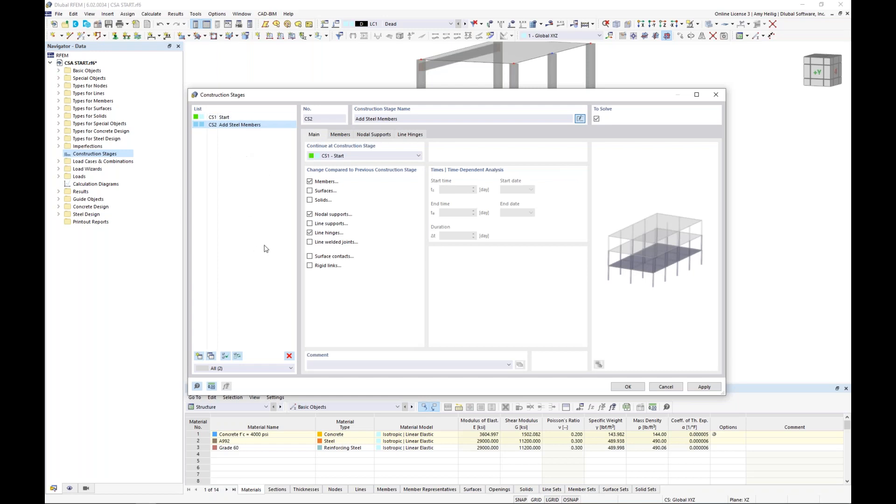
# Step: Add a third construction stage named "Add 3rd Story", with surface changes enabled and nodal support changes disabled
pyautogui.click(199, 356)
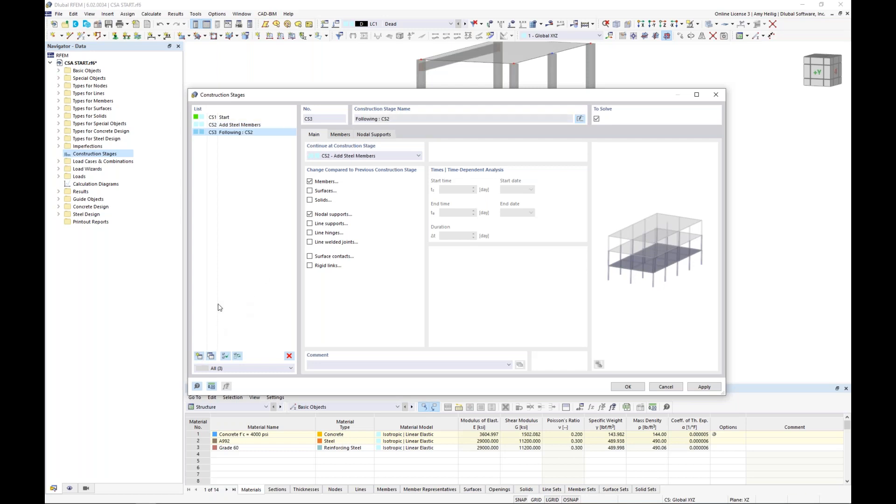
pyautogui.click(580, 118)
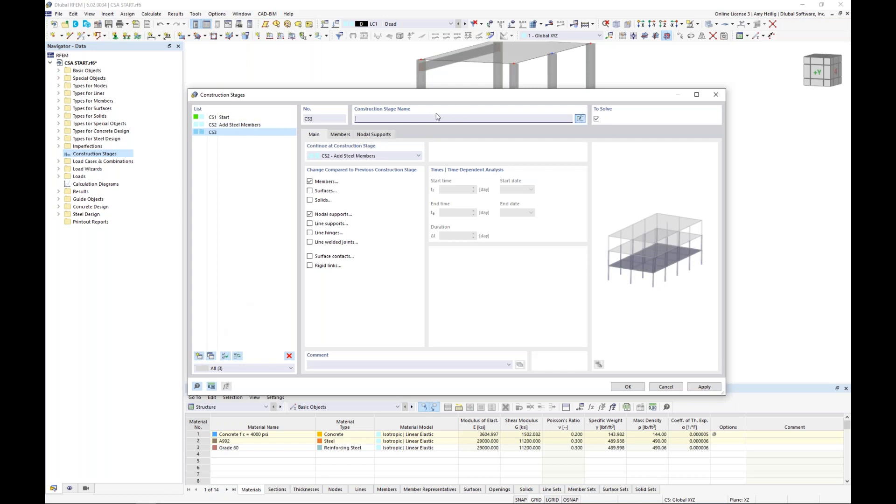
pyautogui.write('Add 3rd Story')
pyautogui.click(310, 190)
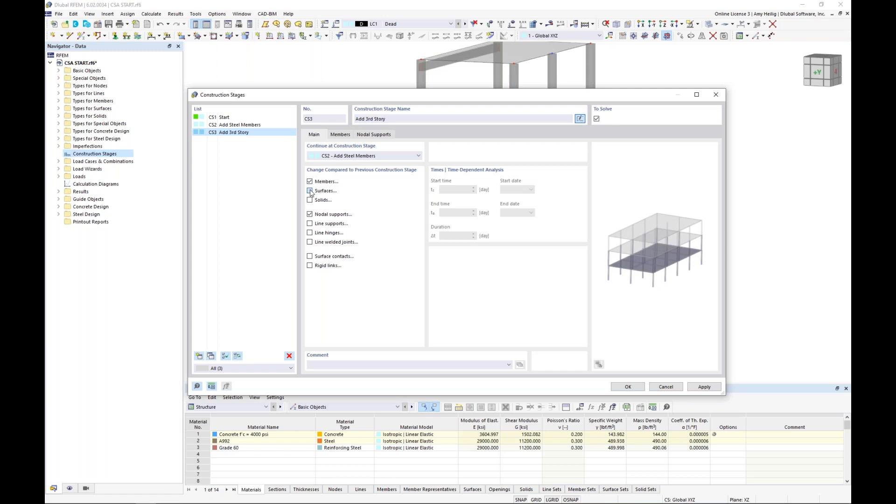
pyautogui.click(310, 214)
# Step: Add the third-storey concrete columns and roof beam, members 29,31,34-37, to stage CS3
pyautogui.click(340, 134)
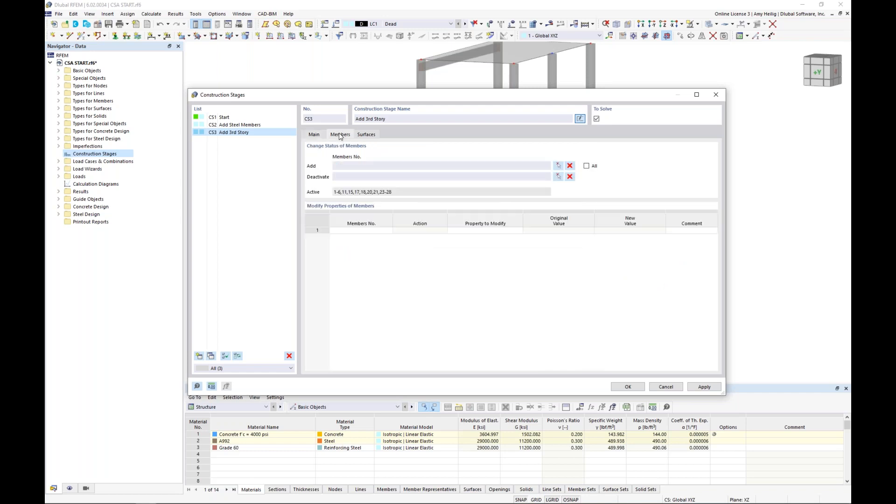
pyautogui.click(558, 167)
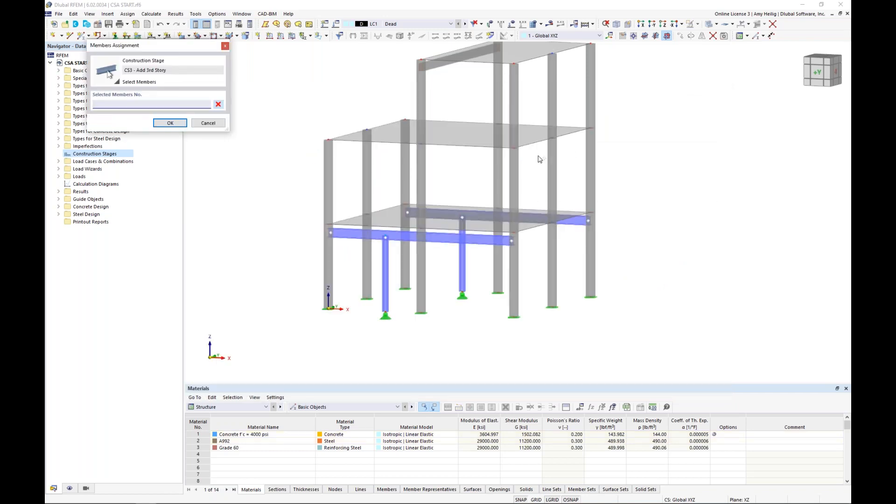
pyautogui.moveTo(540, 160); pyautogui.dragTo(488, 236, button='middle')
pyautogui.moveTo(573, 185); pyautogui.dragTo(341, 98)
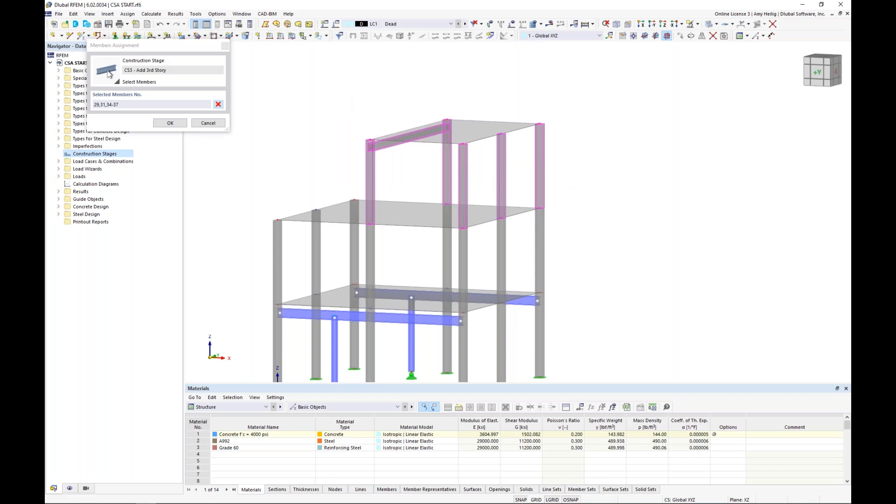
pyautogui.click(170, 123)
# Step: Add the roof slab surface above the third storey to stage CS3 and accept the construction stage definitions
pyautogui.click(357, 142)
pyautogui.click(331, 173)
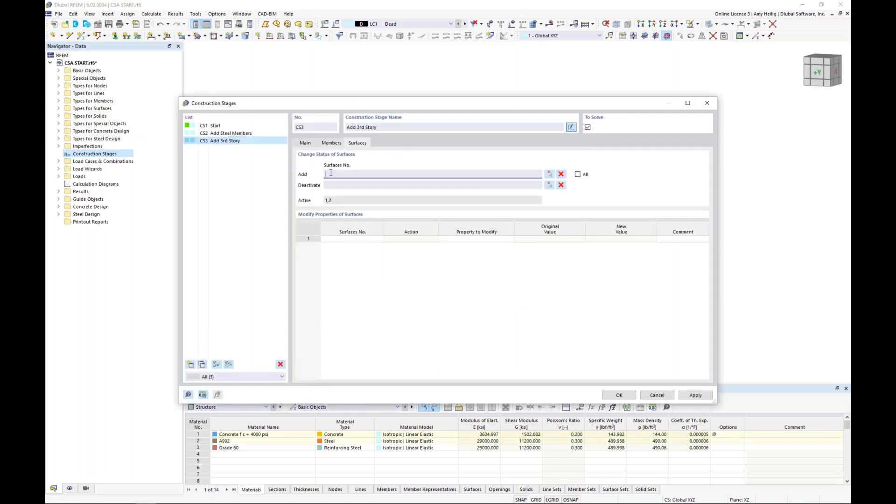
pyautogui.click(551, 175)
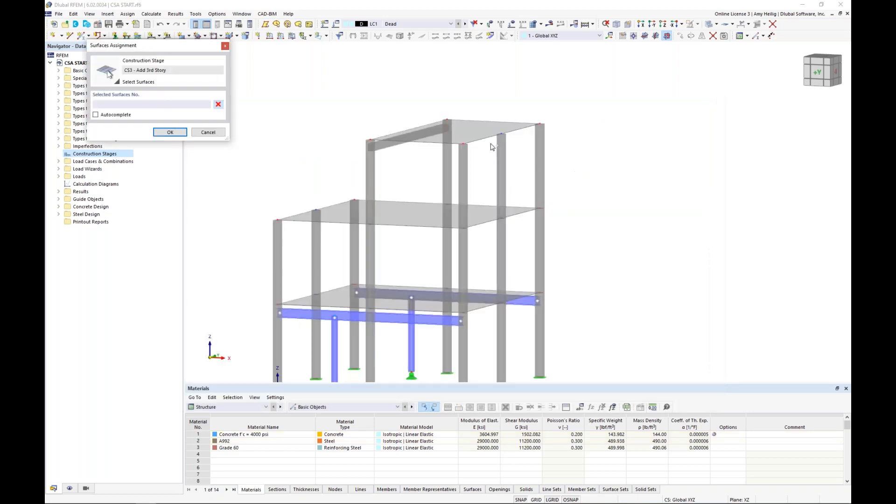
pyautogui.click(480, 131)
pyautogui.click(170, 132)
pyautogui.click(304, 143)
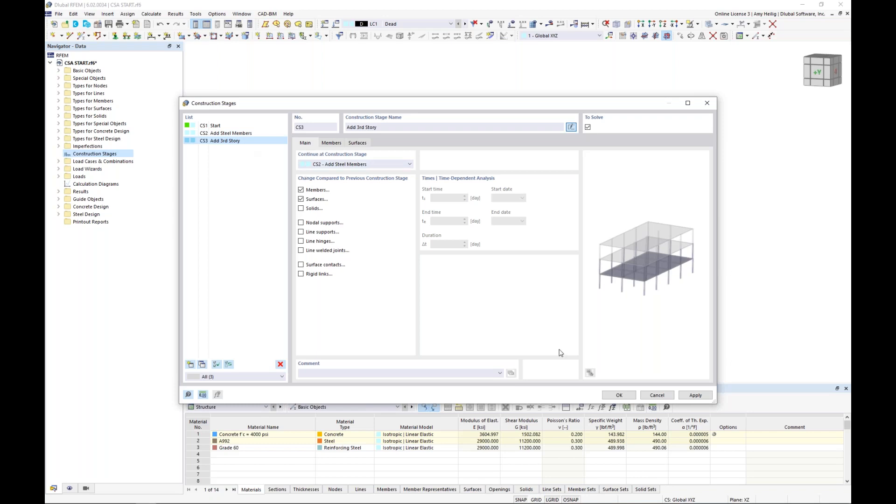
pyautogui.click(616, 395)
# Step: Examine the active structure in construction stages CS1, CS2 and CS3, one after another
pyautogui.moveTo(586, 220); pyautogui.dragTo(612, 167, button='middle')
pyautogui.scroll(-1, 611, 167)
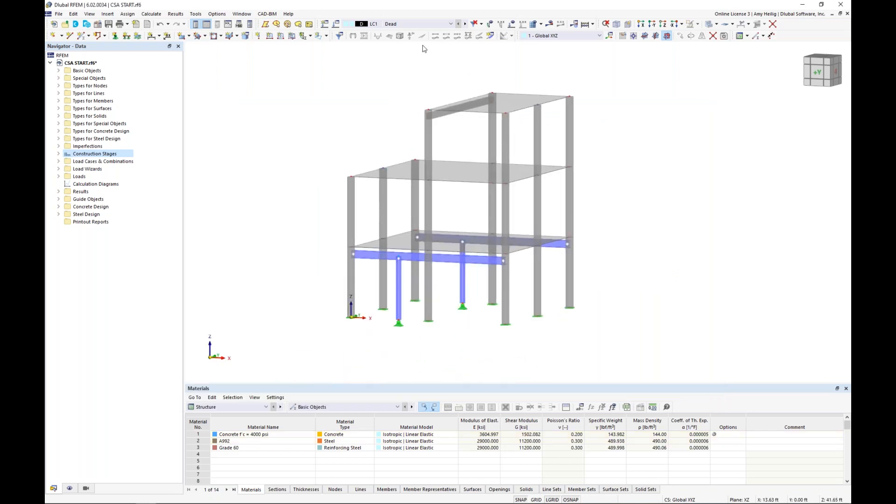
pyautogui.click(422, 26)
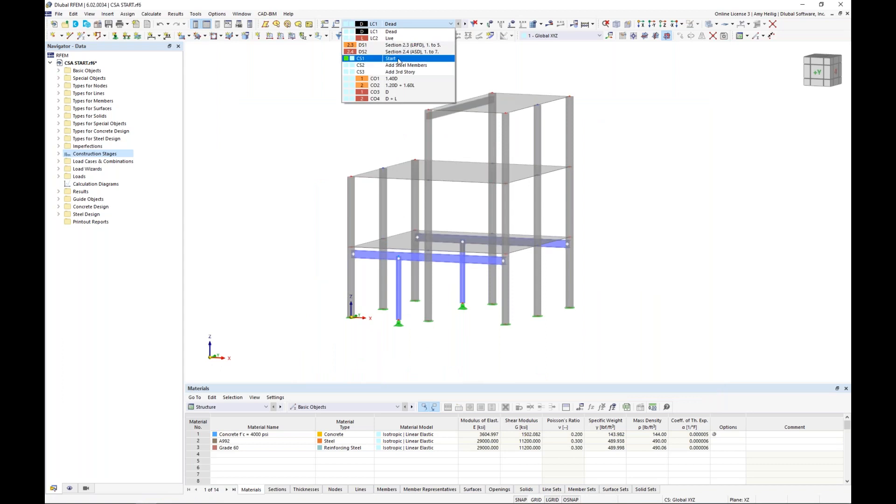
pyautogui.click(400, 61)
pyautogui.moveTo(445, 137)
pyautogui.mouseDown(button='middle')
pyautogui.moveTo(456, 141)
pyautogui.moveTo(434, 151)
pyautogui.mouseUp(button='middle')
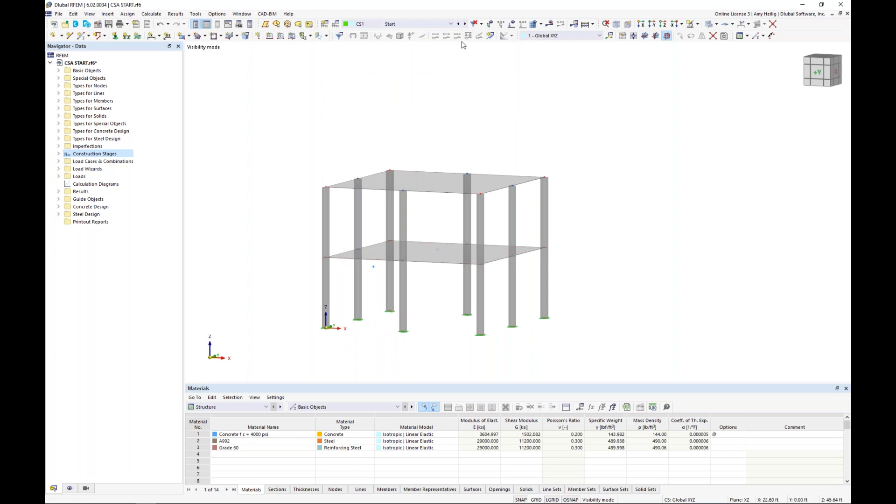
pyautogui.click(466, 24)
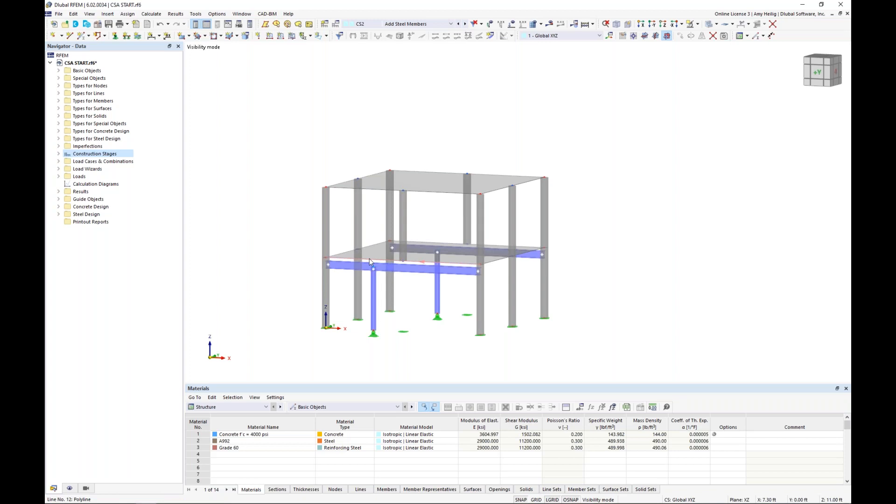
pyautogui.click(464, 24)
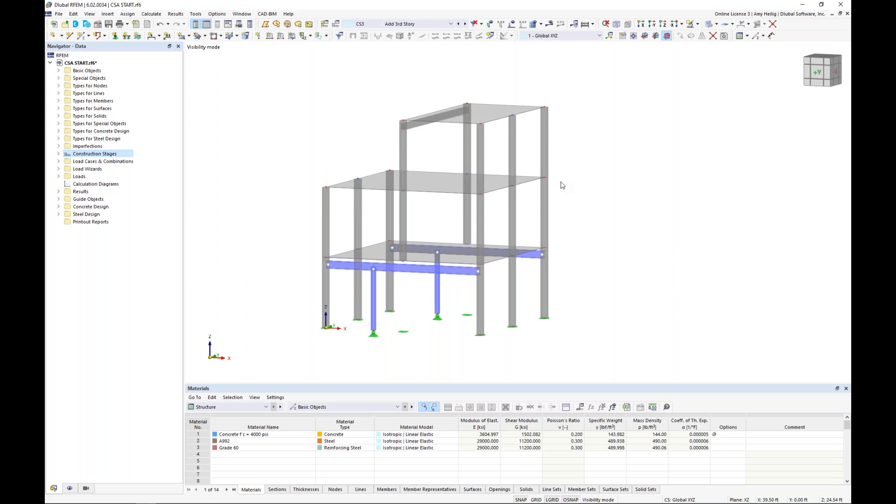
# Step: Show the loads on the full model for load case LC1 Dead and for LC2 Live
pyautogui.click(447, 22)
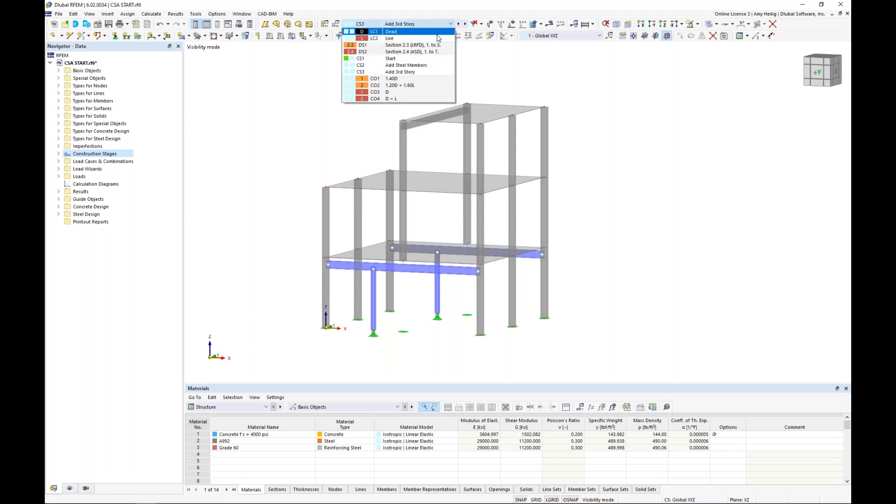
pyautogui.click(437, 34)
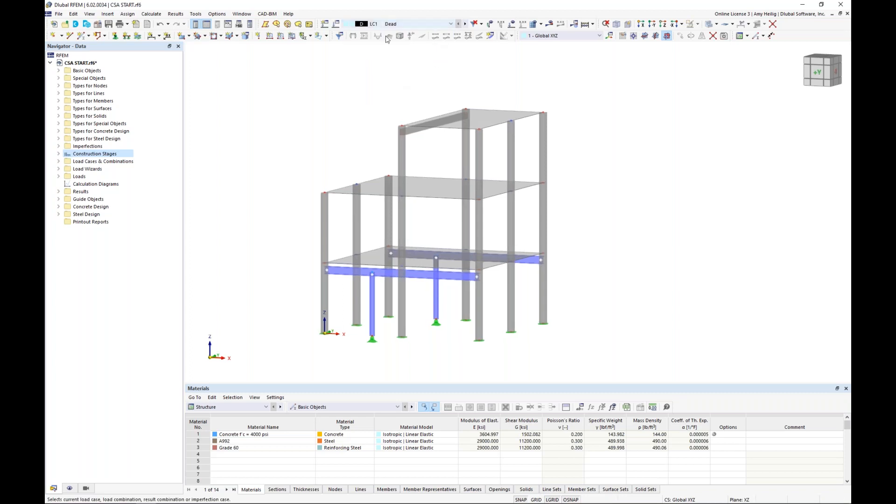
pyautogui.click(511, 24)
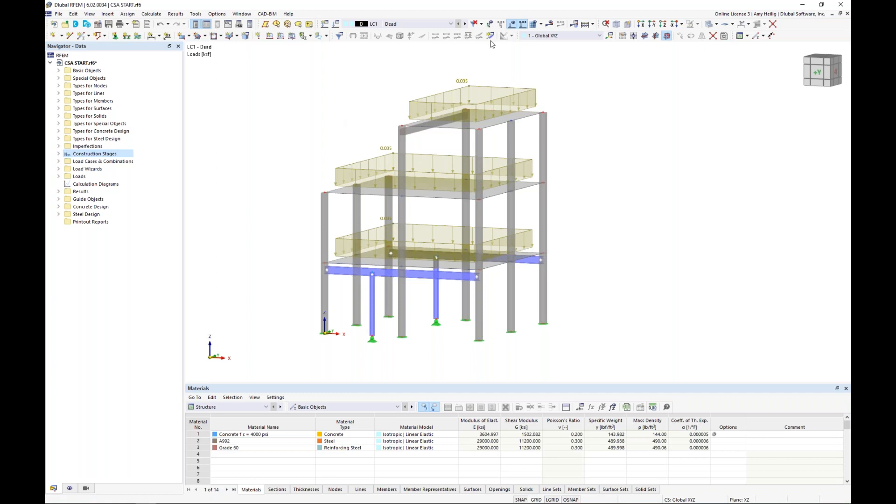
pyautogui.click(465, 23)
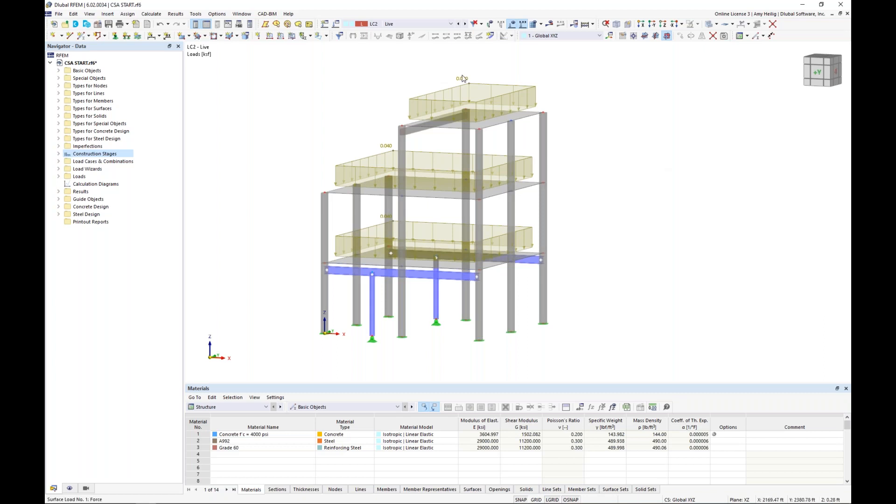
# Step: Review the settings of the Dead and Live load cases, including the available action categories
pyautogui.click(337, 28)
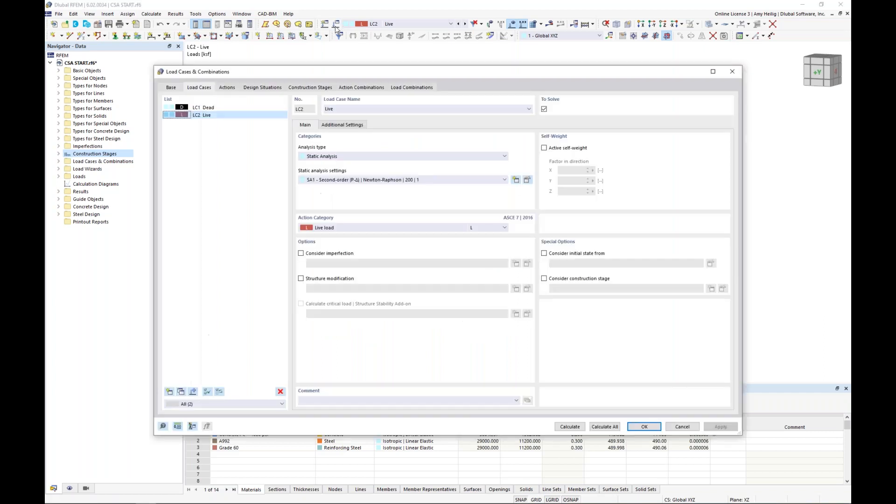
pyautogui.click(239, 110)
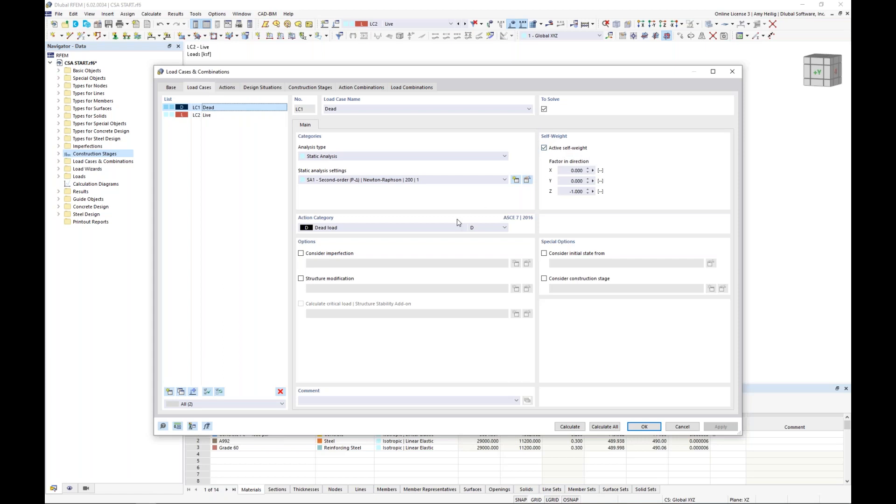
pyautogui.click(425, 229)
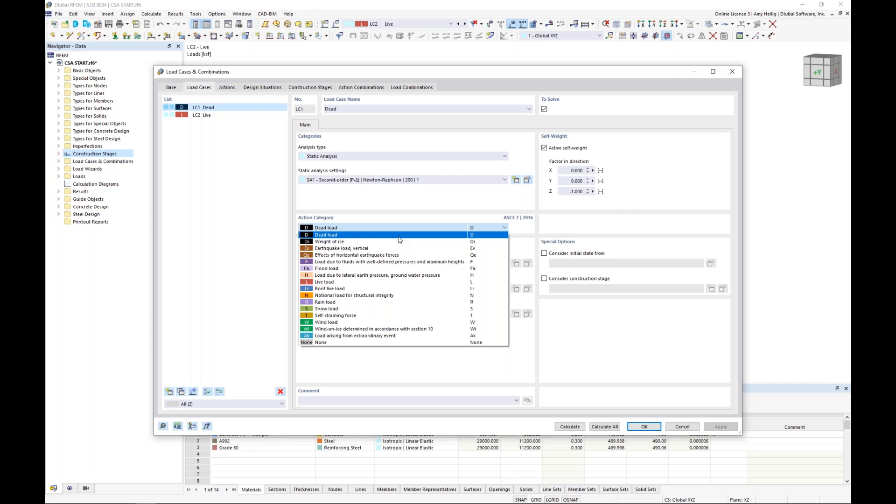
pyautogui.click(438, 205)
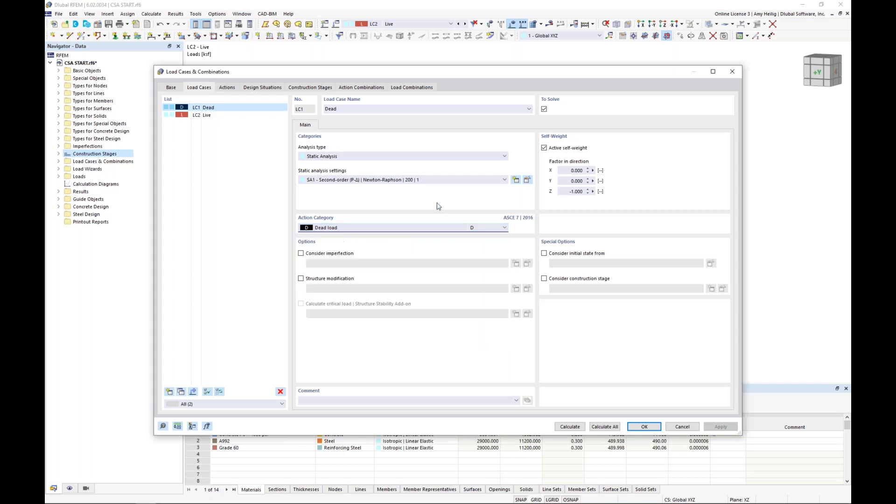
pyautogui.click(204, 115)
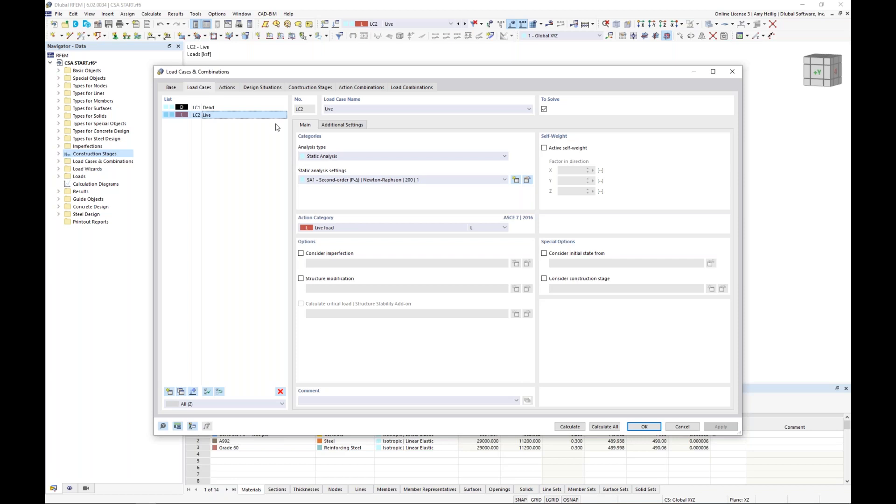
# Step: Review the available standards for the load combination wizard and the settings of design situation DS1
pyautogui.click(172, 90)
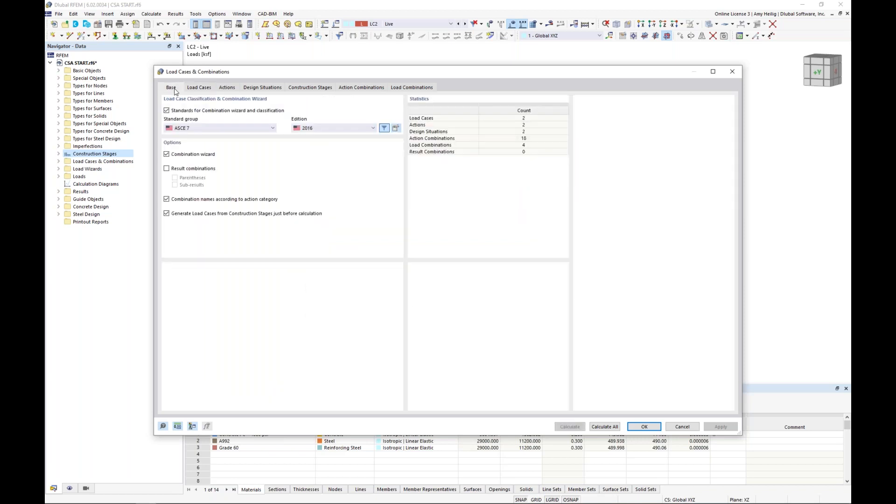
pyautogui.click(204, 128)
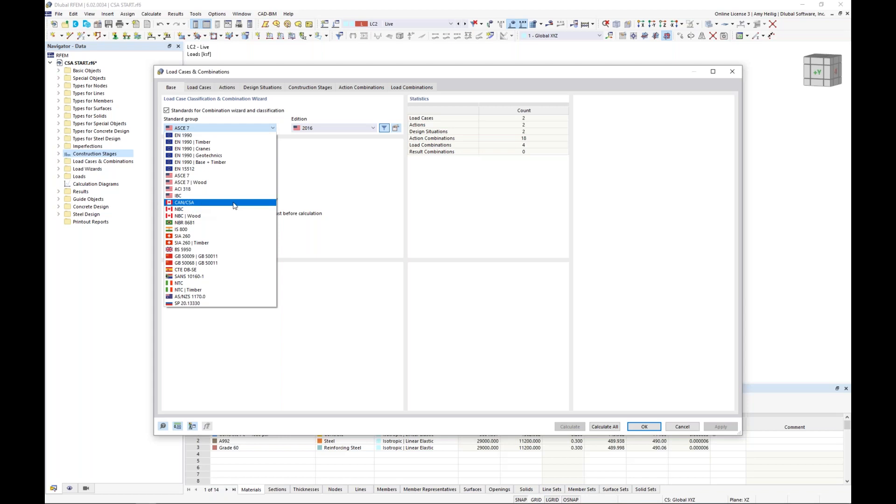
pyautogui.click(311, 181)
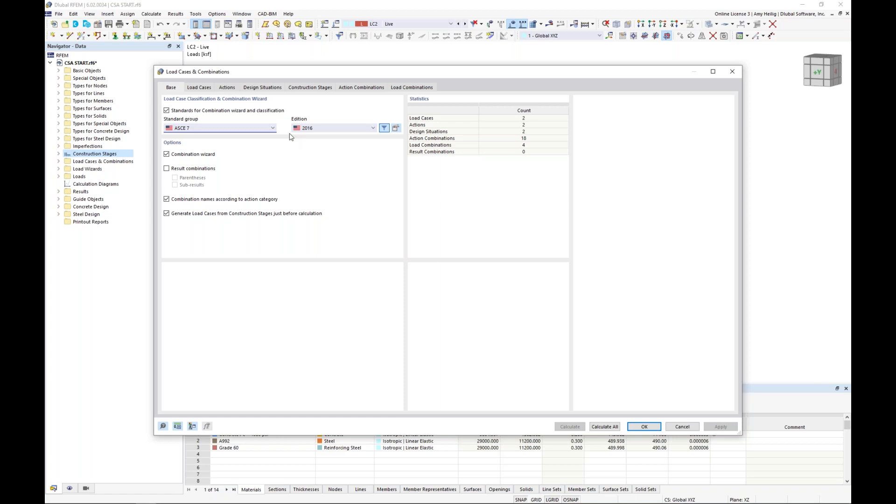
pyautogui.click(262, 88)
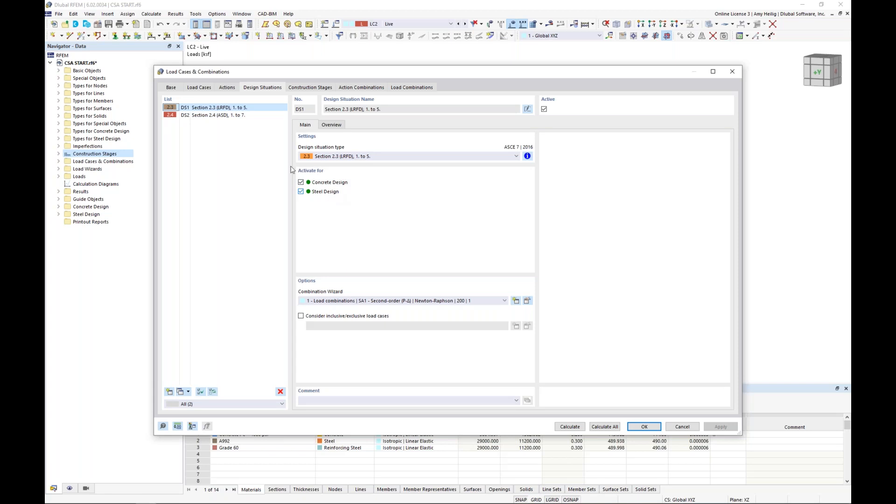
# Step: Review the ASCE 7 combination rules behind design situation DS1 (LRFD) and design situation DS2 (ASD)
pyautogui.click(249, 108)
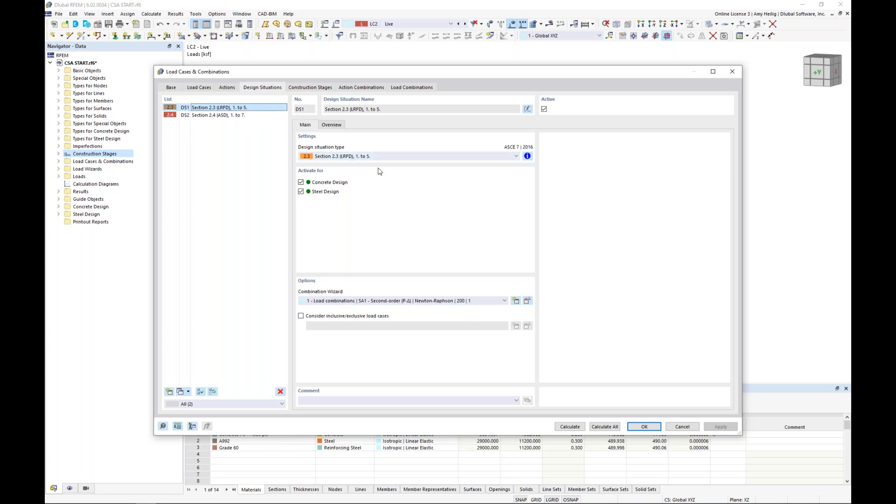
pyautogui.click(528, 156)
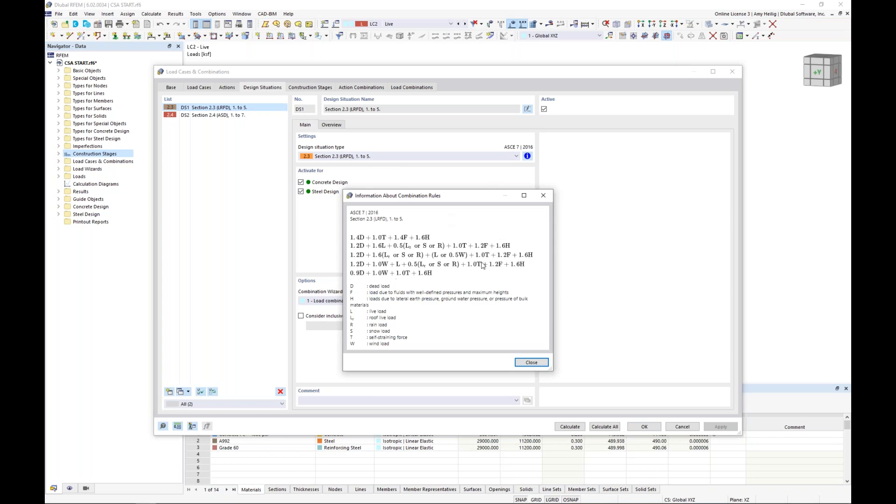
pyautogui.click(545, 195)
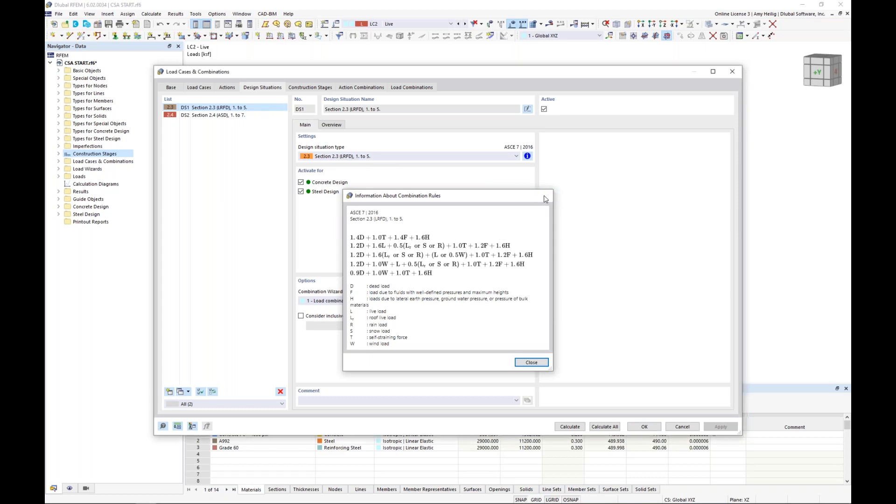
pyautogui.click(241, 116)
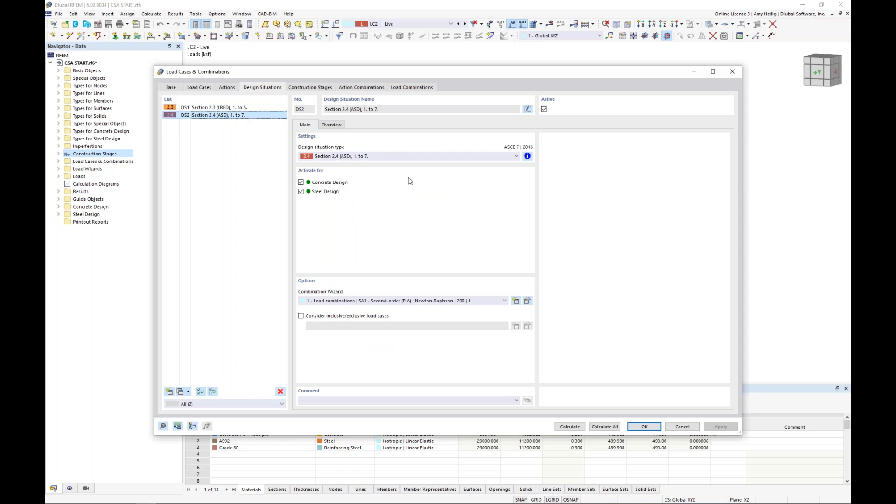
pyautogui.click(527, 156)
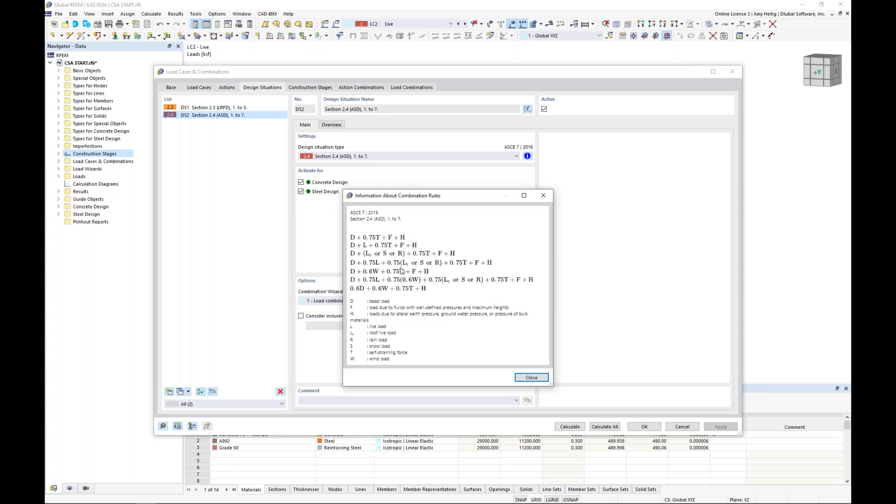
pyautogui.click(541, 199)
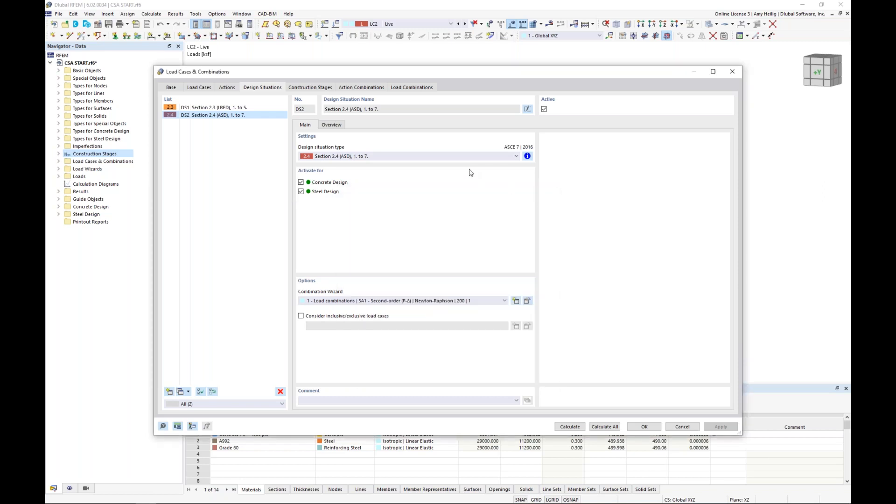
# Step: Review the generated load combinations, including CO3, and uncover the model behind the dialog to examine its live loads
pyautogui.click(408, 89)
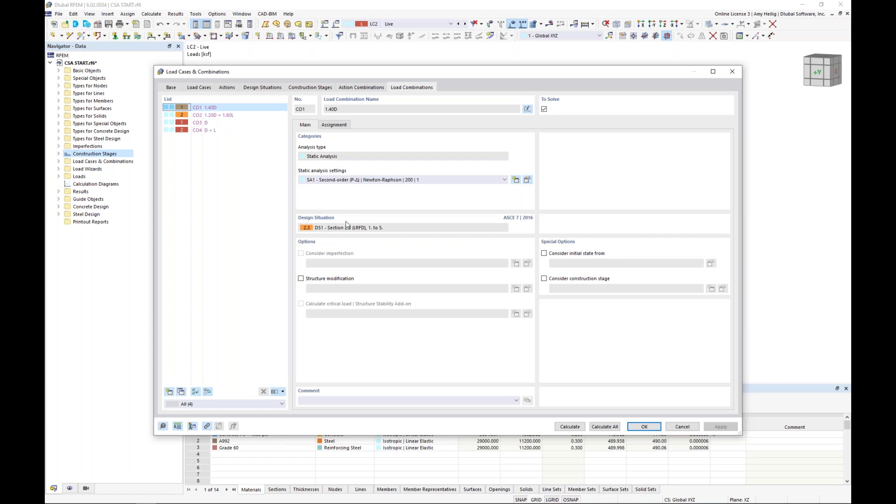
pyautogui.click(207, 122)
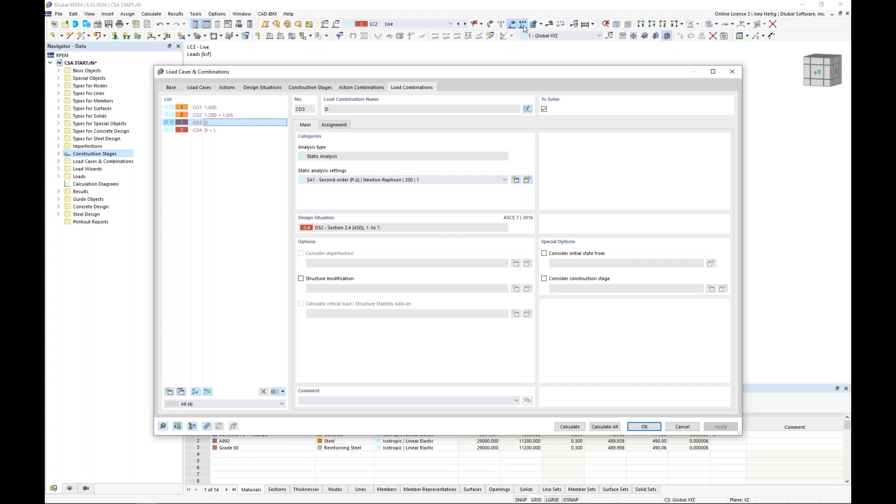
pyautogui.moveTo(487, 76); pyautogui.dragTo(476, 134)
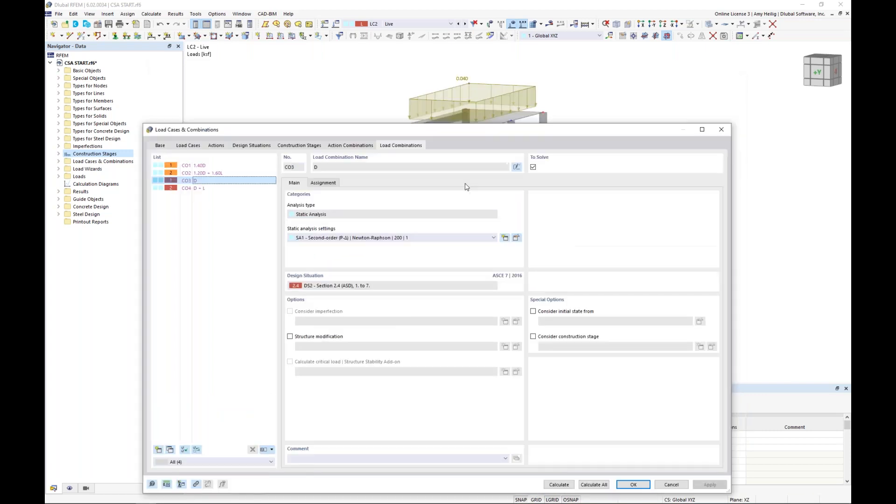
pyautogui.moveTo(465, 184); pyautogui.dragTo(459, 303)
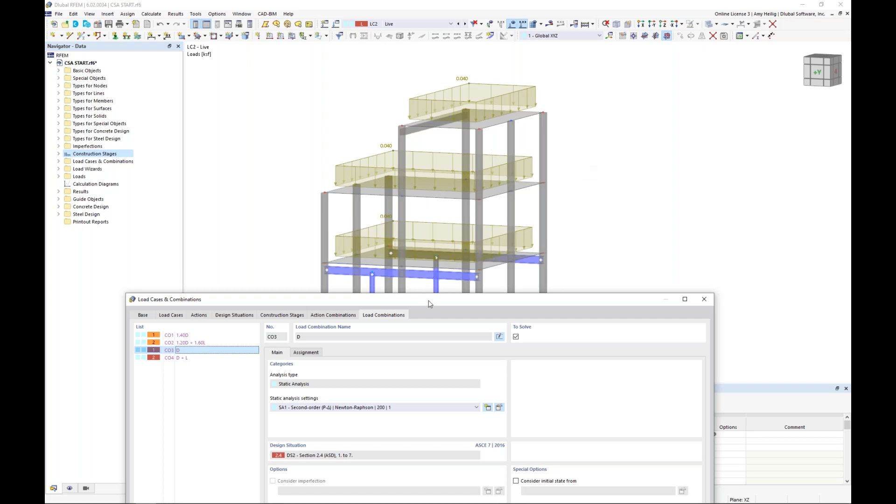
pyautogui.moveTo(438, 299); pyautogui.dragTo(477, 85)
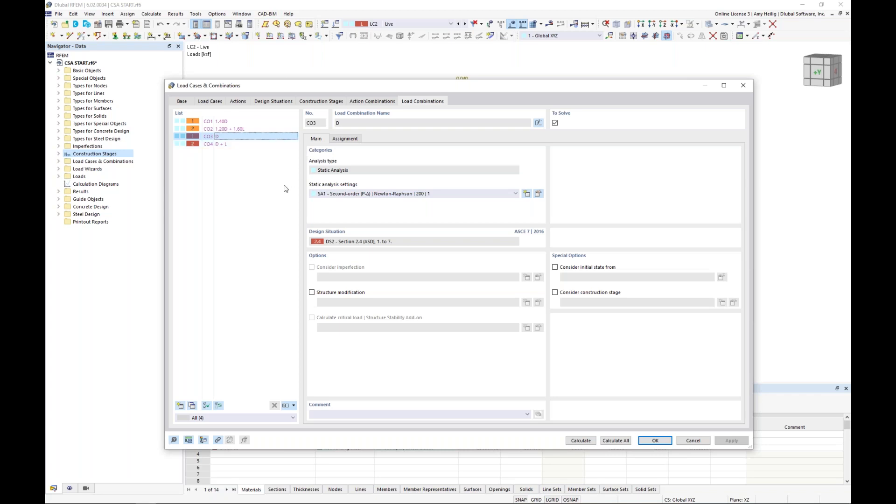
# Step: Review the main settings of construction stages CS1 Start, CS2 Add Steel Members and CS3 Add 3rd Story
pyautogui.click(329, 102)
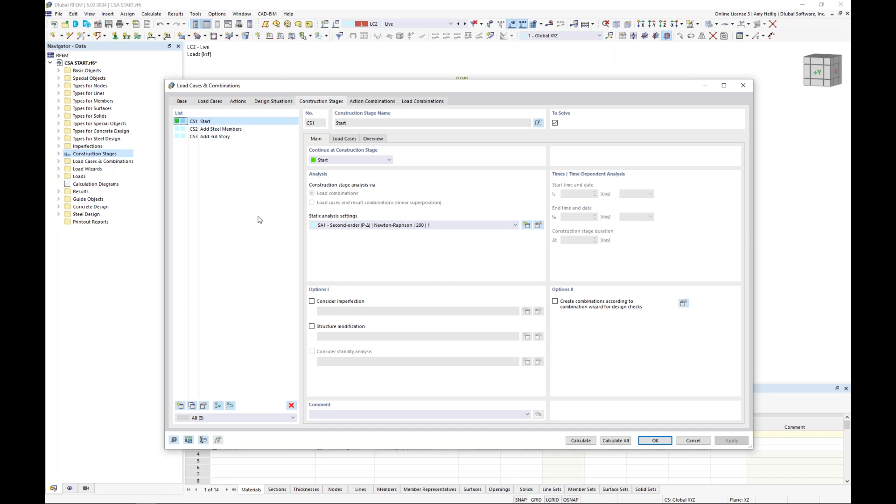
pyautogui.click(212, 131)
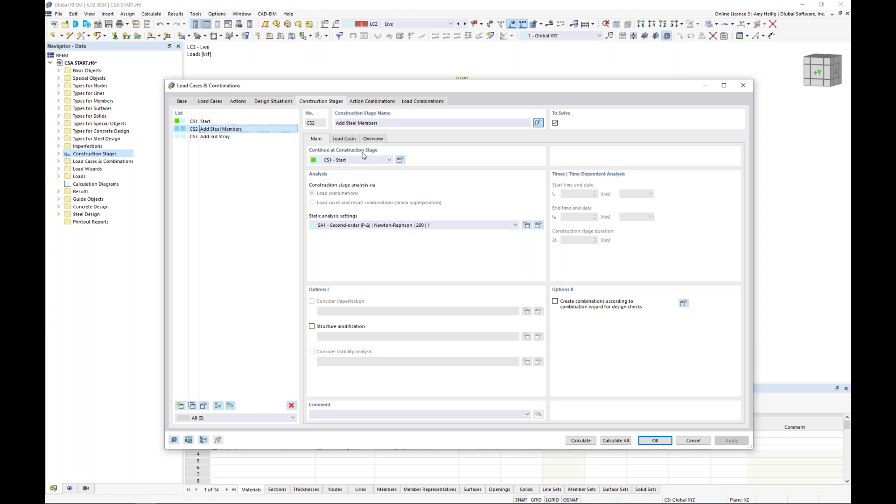
pyautogui.click(218, 137)
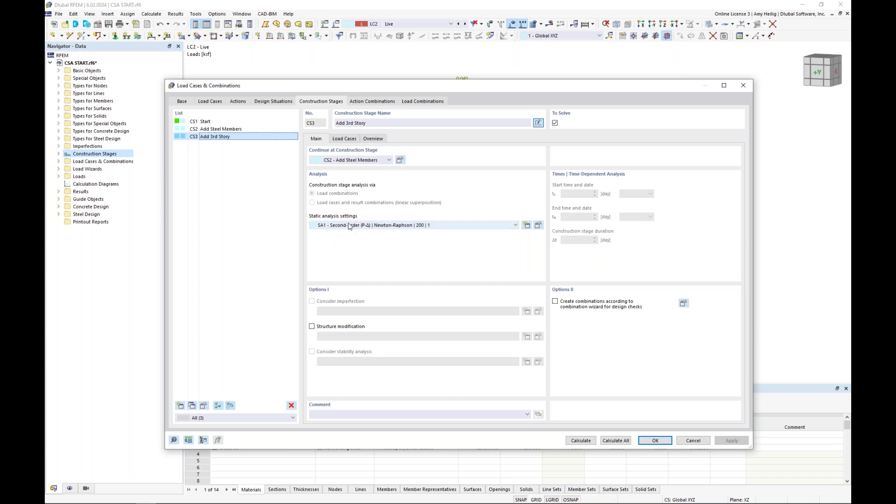
# Step: Check the analysis types available in the static analysis settings SA1 of construction stage CS1, leaving them unedited
pyautogui.click(212, 121)
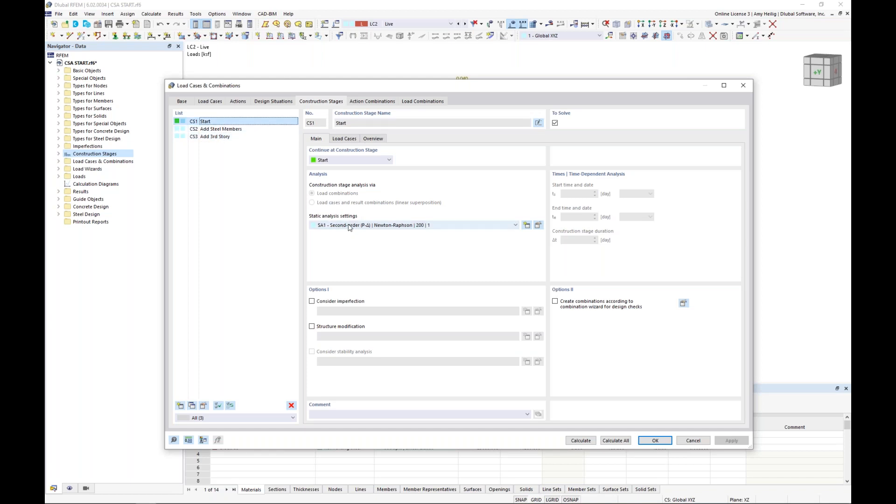
pyautogui.click(539, 226)
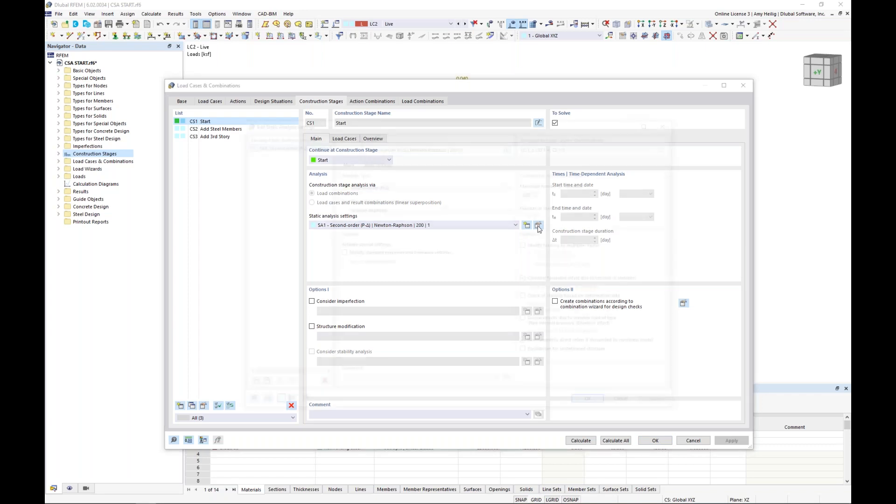
pyautogui.click(426, 187)
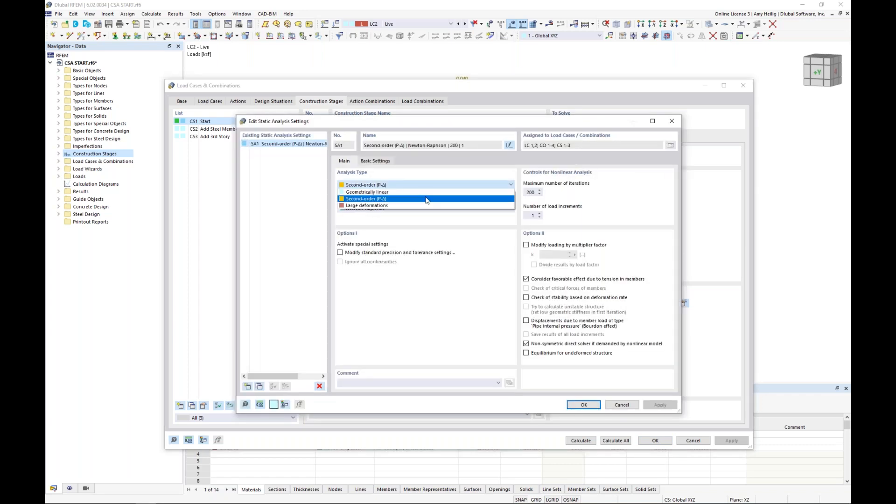
pyautogui.click(454, 236)
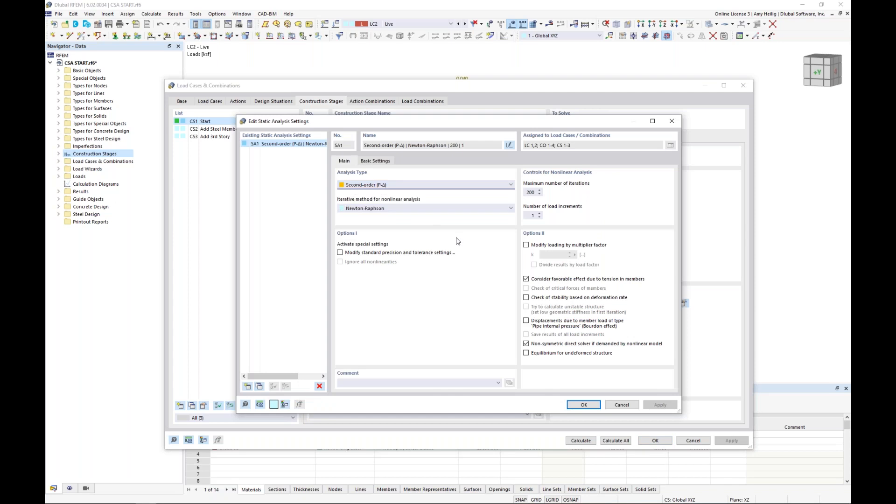
pyautogui.click(625, 405)
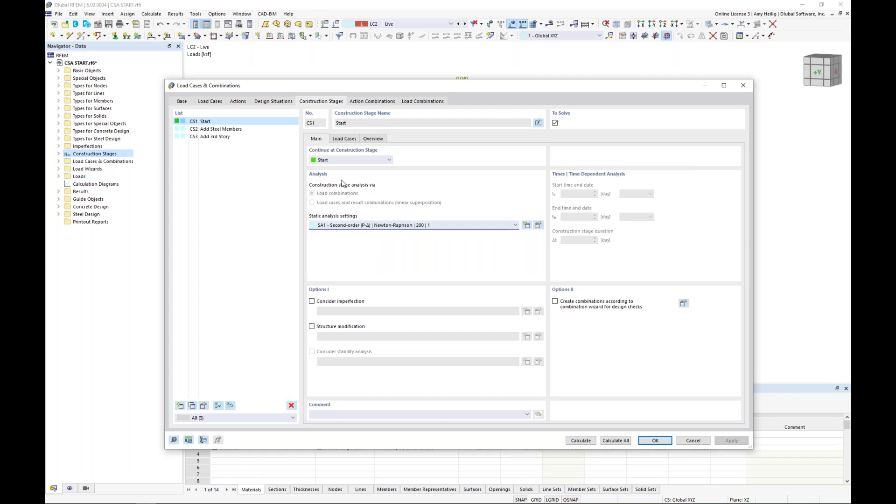
# Step: Compare the settings of design situation DS2 with the analysis settings of construction stage CS1
pyautogui.click(273, 102)
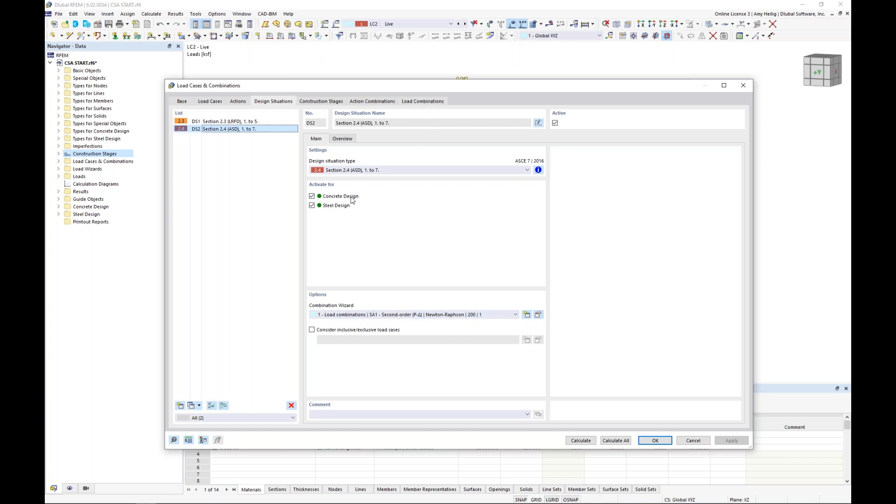
pyautogui.click(313, 103)
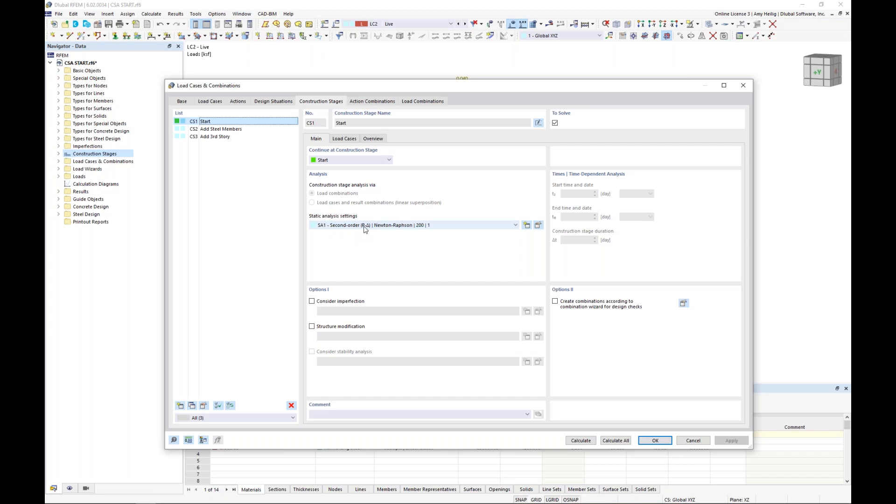
pyautogui.click(274, 102)
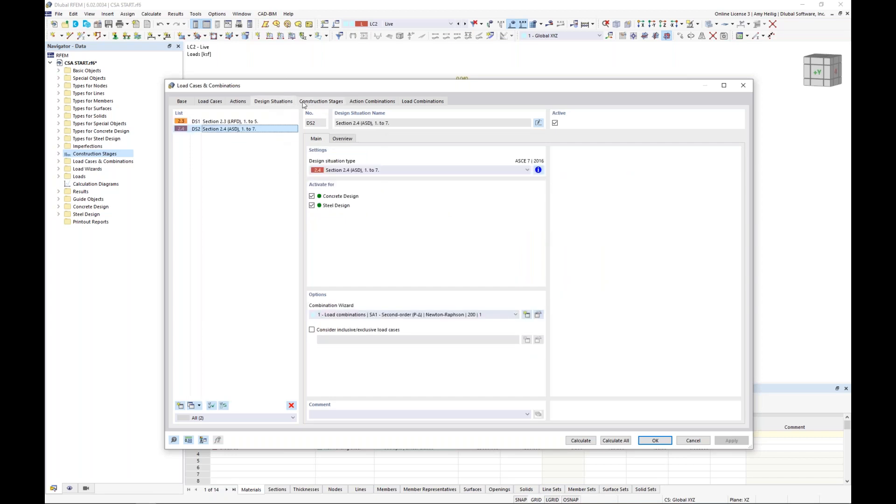
pyautogui.click(303, 102)
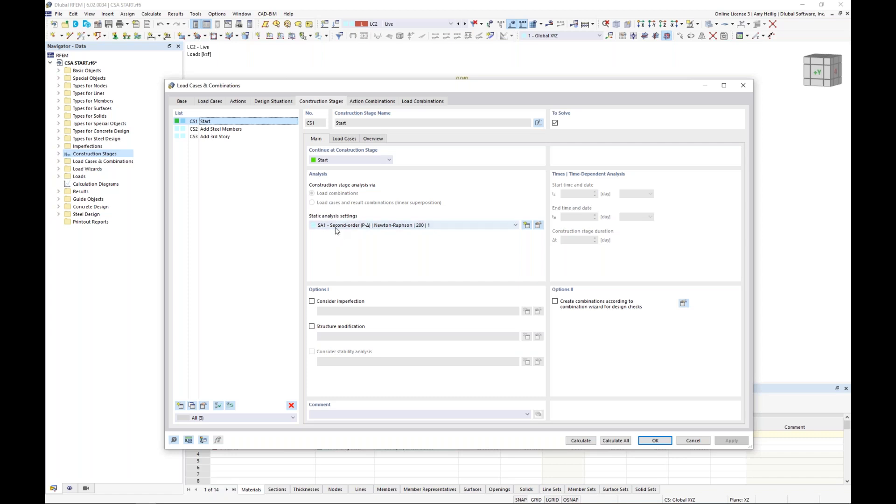
pyautogui.click(274, 102)
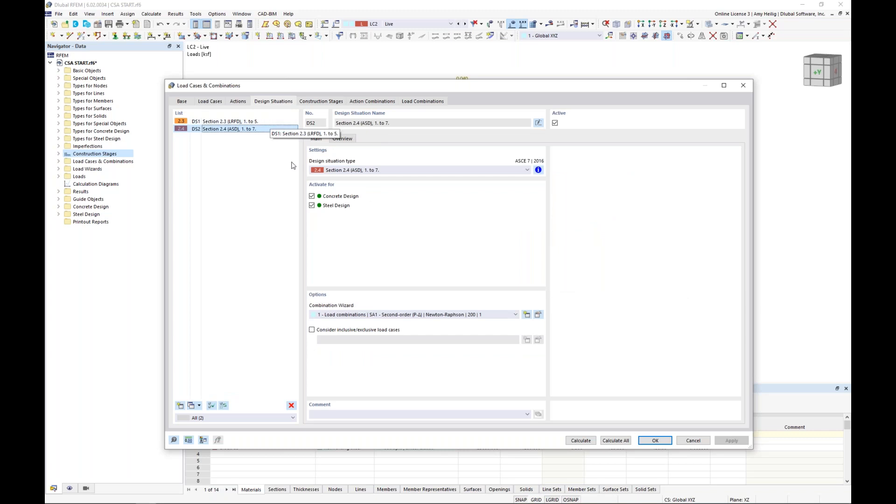
# Step: Assign load cases LC1 Dead and LC2 Live to construction stage CS1 Start
pyautogui.click(322, 102)
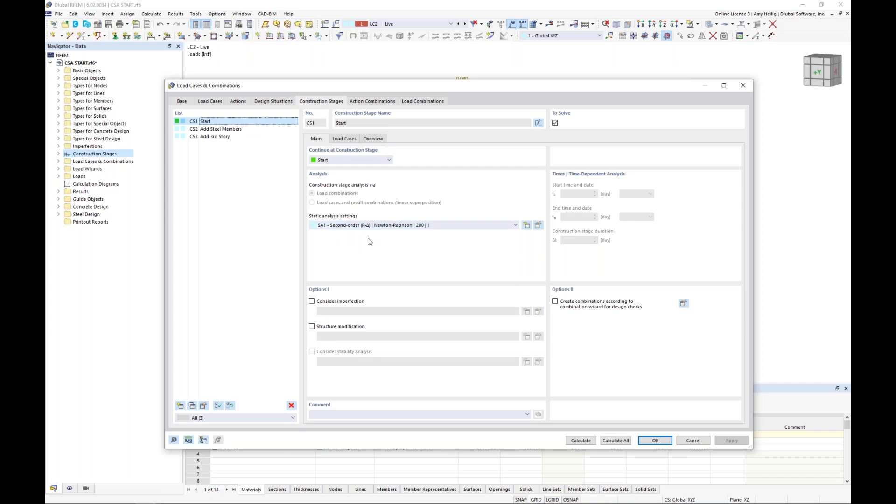
pyautogui.click(346, 143)
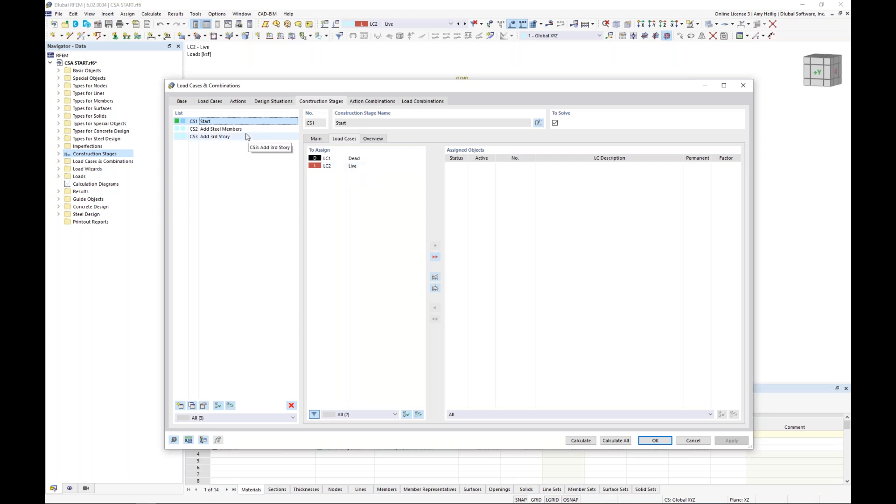
pyautogui.doubleClick(362, 159)
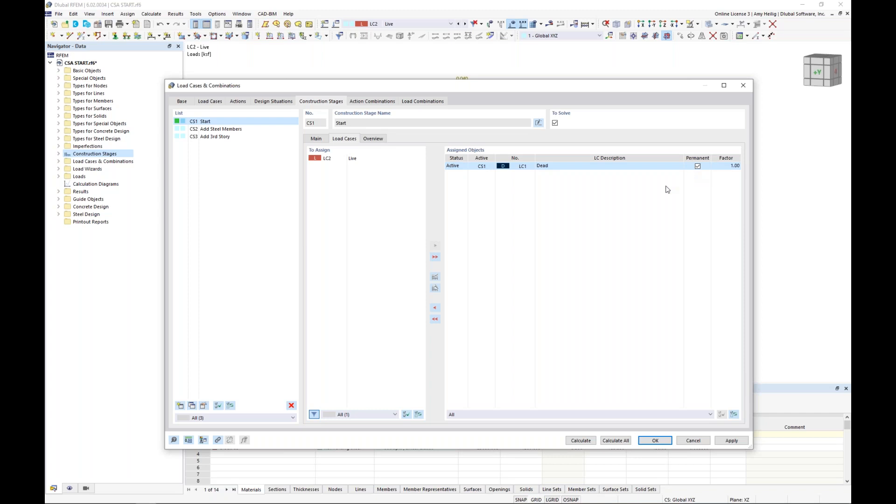
pyautogui.click(370, 162)
pyautogui.doubleClick(370, 160)
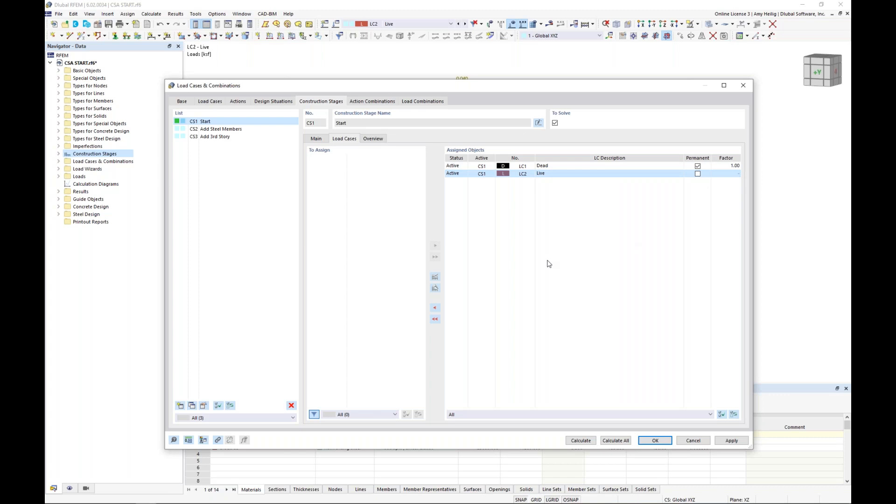
# Step: Filter the load cases assigned to CS2 Add Steel Members by Current CS, and examine the live loads on the model
pyautogui.click(224, 130)
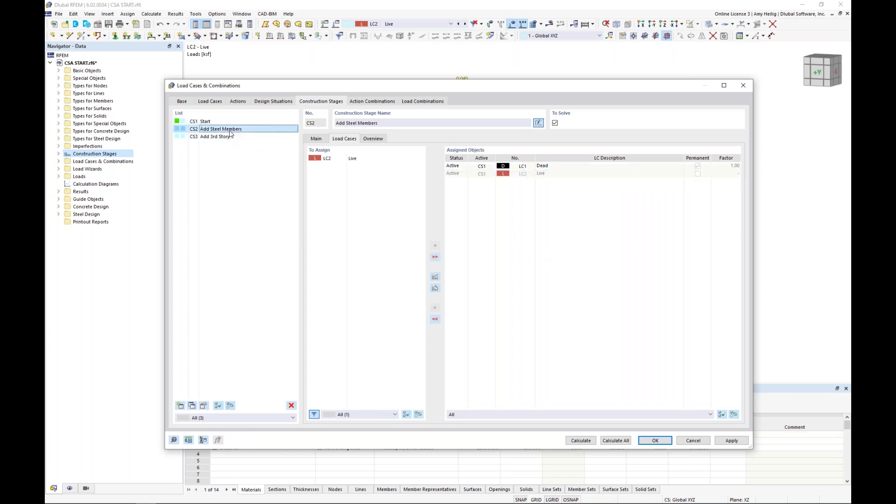
pyautogui.click(503, 415)
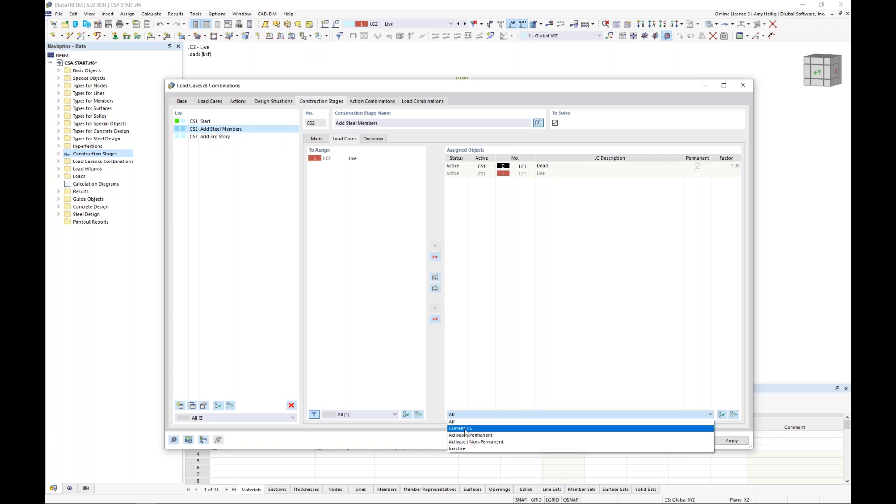
pyautogui.click(468, 431)
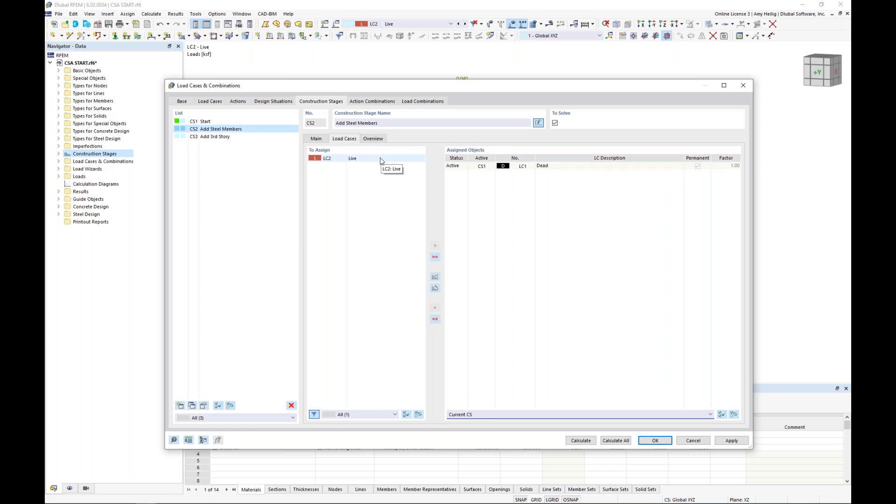
pyautogui.moveTo(346, 87); pyautogui.dragTo(338, 344)
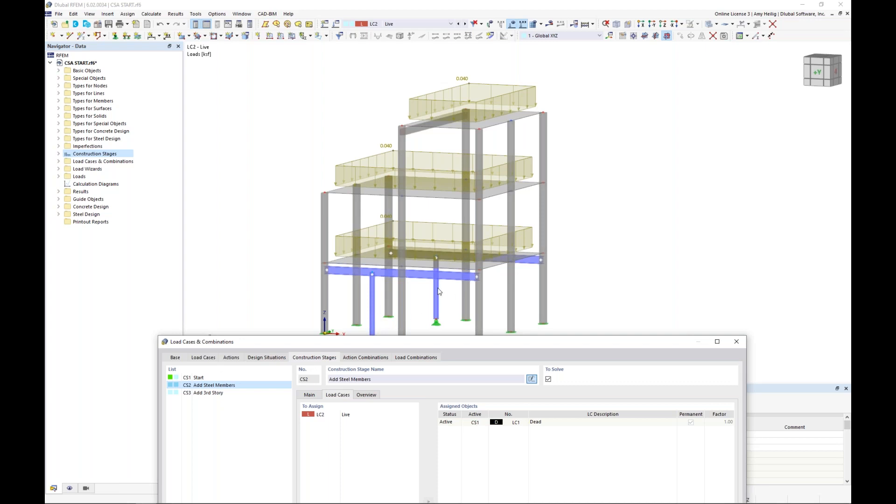
pyautogui.moveTo(416, 342); pyautogui.dragTo(430, 78)
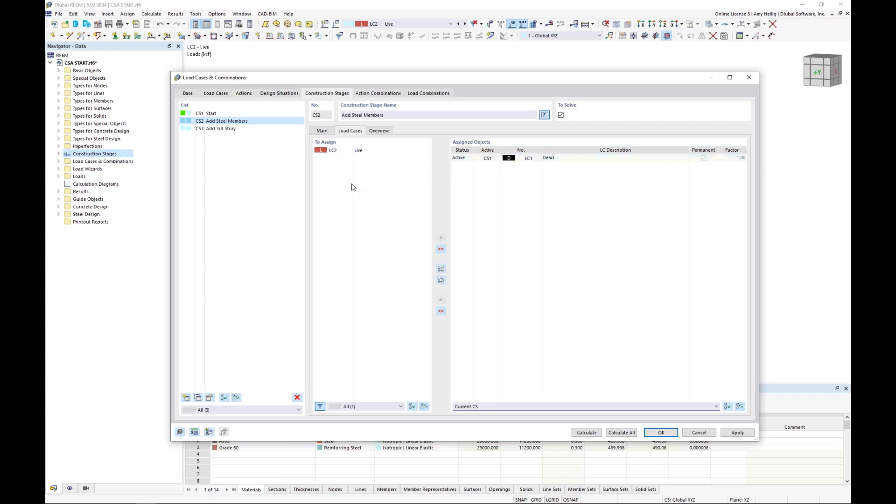
# Step: Assign load case LC2 Live to construction stage CS3 Add 3rd Story
pyautogui.click(228, 130)
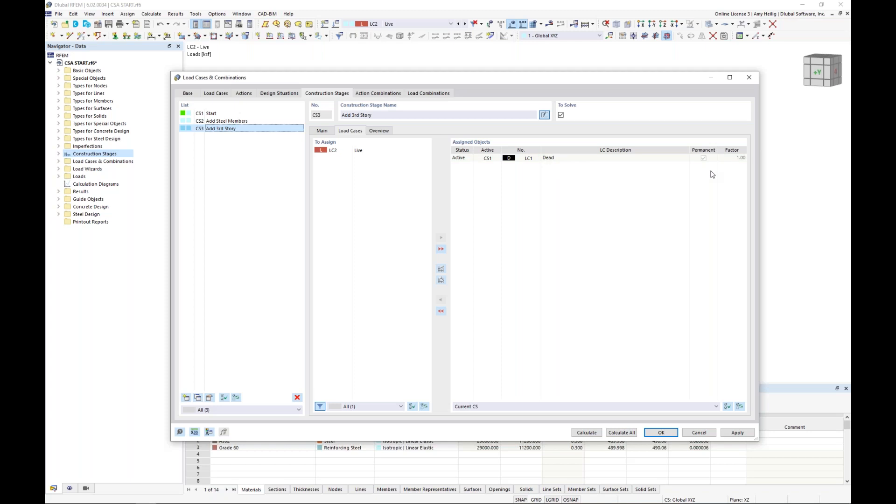
pyautogui.click(387, 153)
pyautogui.doubleClick(387, 154)
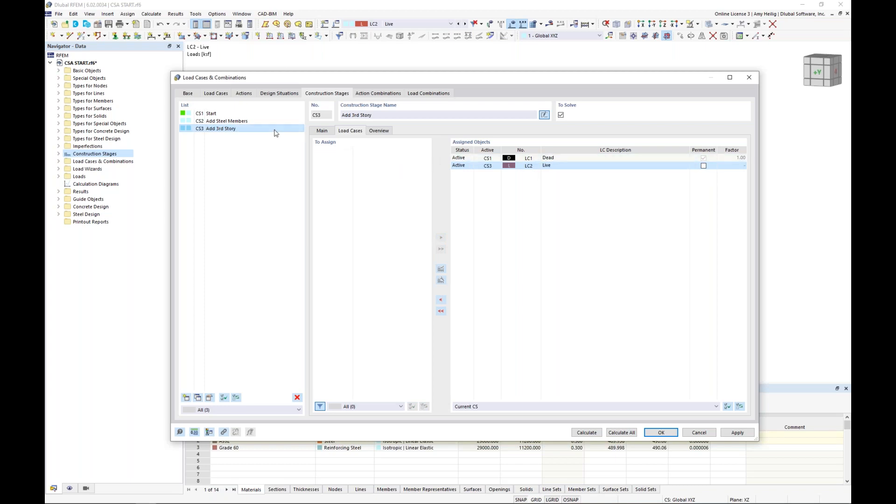
# Step: Enable combination creation by the combination wizard for CS1 Start, and set the wizard to consider construction stages only
pyautogui.click(322, 131)
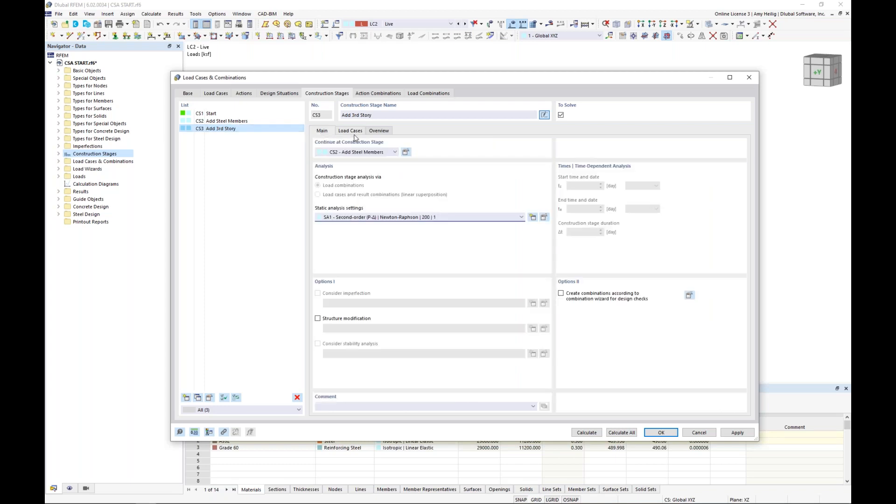
pyautogui.click(229, 115)
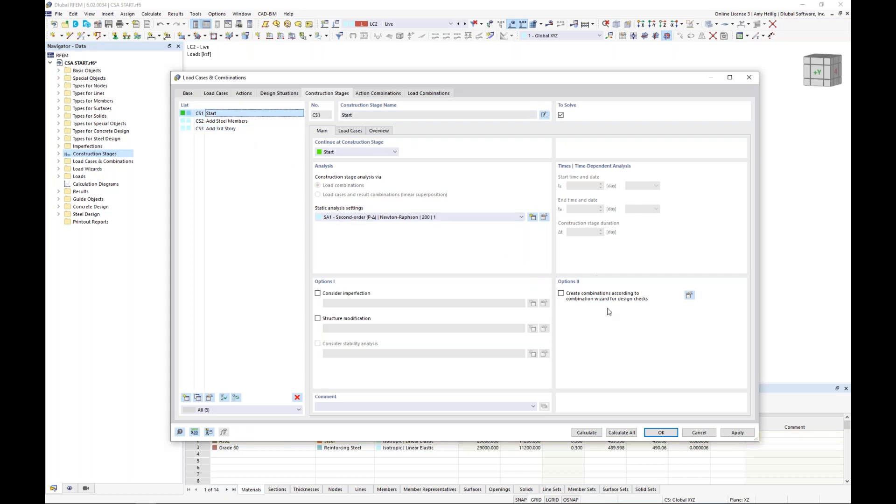
pyautogui.click(562, 294)
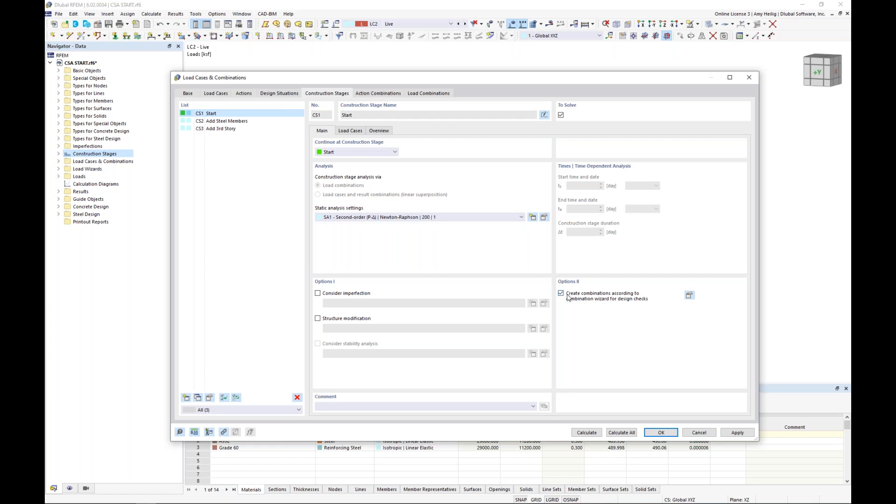
pyautogui.click(689, 296)
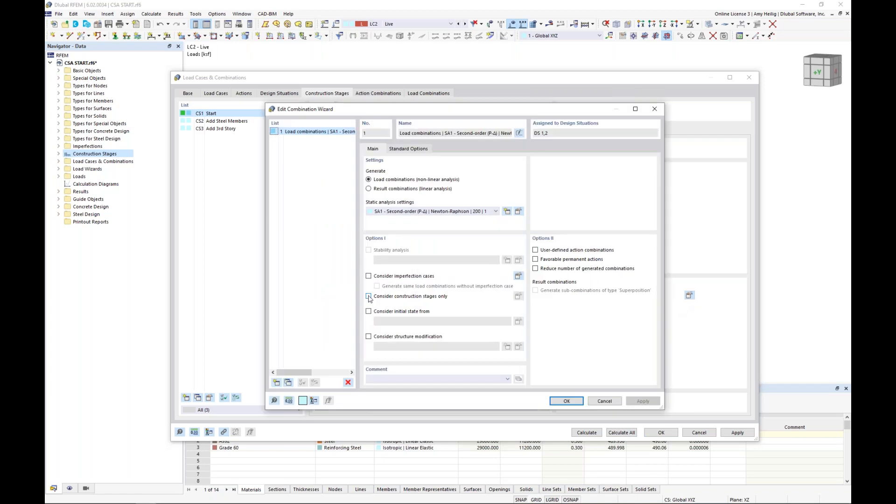
pyautogui.click(369, 297)
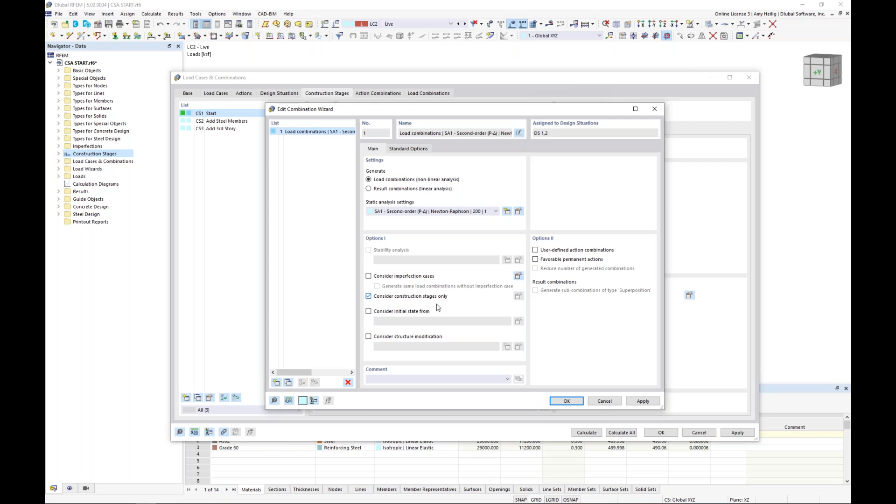
pyautogui.click(566, 400)
# Step: Enable combination creation by the wizard for CS2 Add Steel Members and CS3 Add 3rd Story, and check the shared wizard settings
pyautogui.click(221, 121)
pyautogui.click(214, 133)
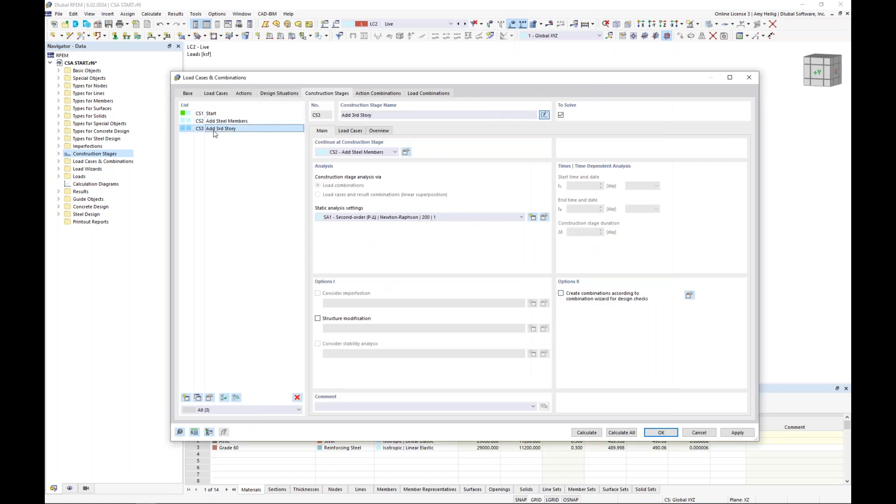
pyautogui.click(690, 296)
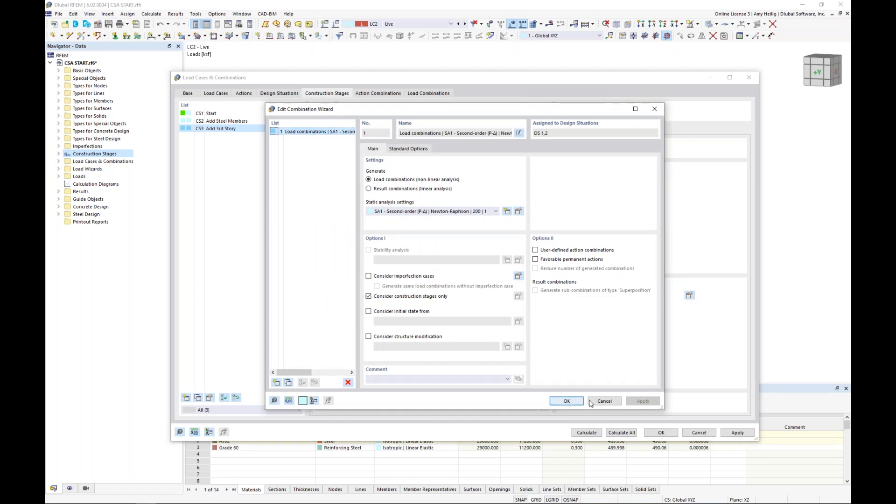
pyautogui.click(567, 401)
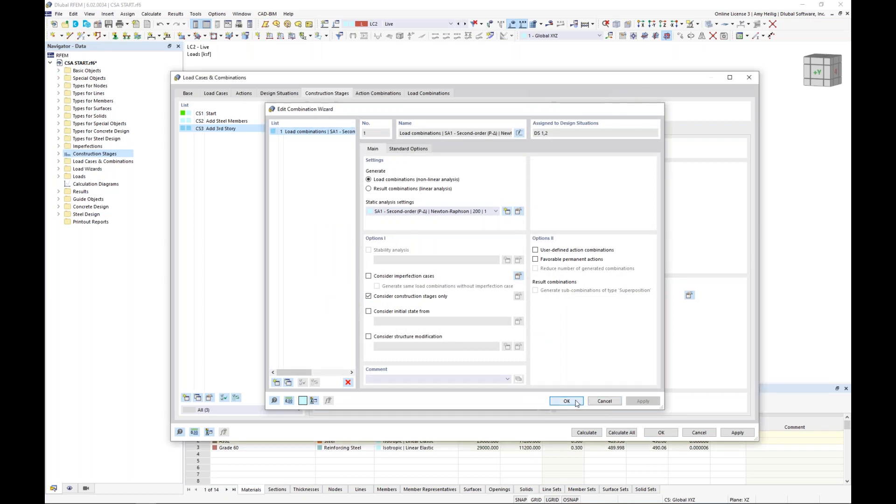
pyautogui.click(241, 114)
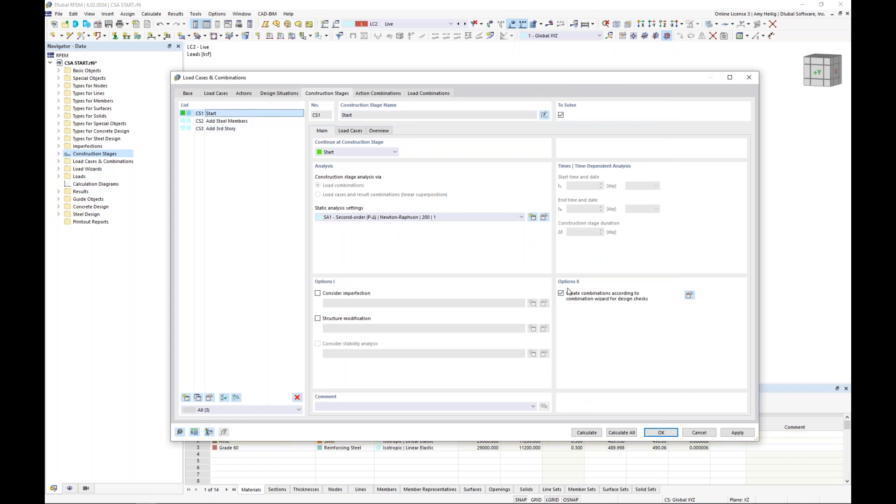
# Step: Review the design situation, initial state and construction stage of the generated load combinations, and accept the load case and combination settings
pyautogui.click(438, 94)
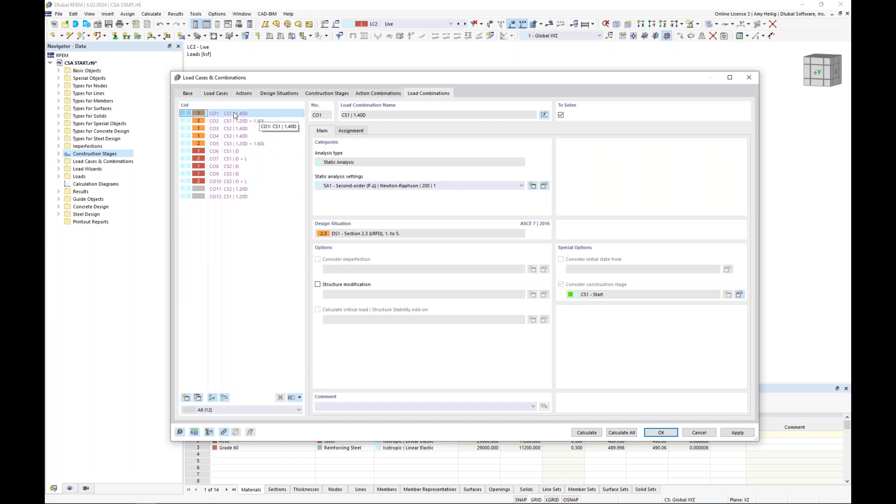
pyautogui.click(251, 114)
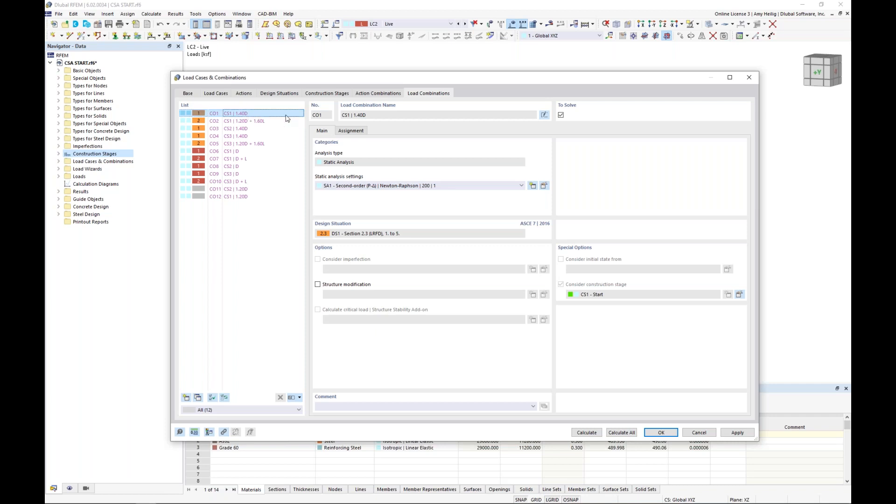
pyautogui.click(251, 122)
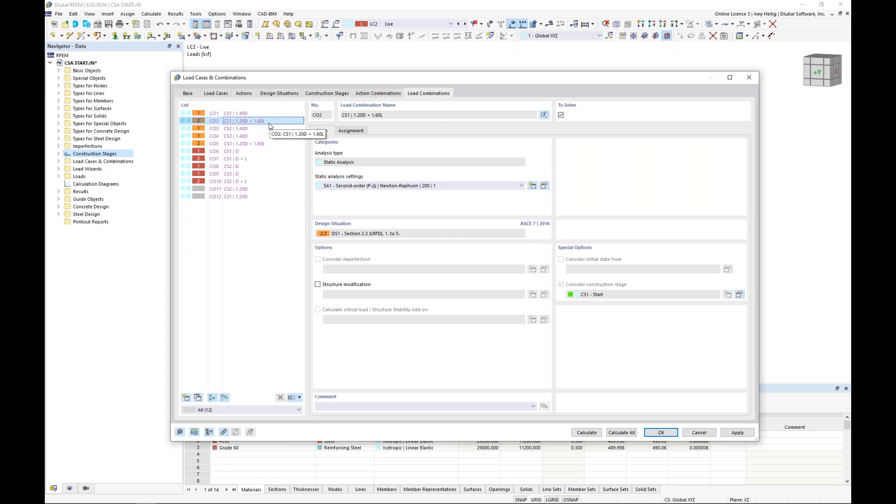
pyautogui.click(262, 130)
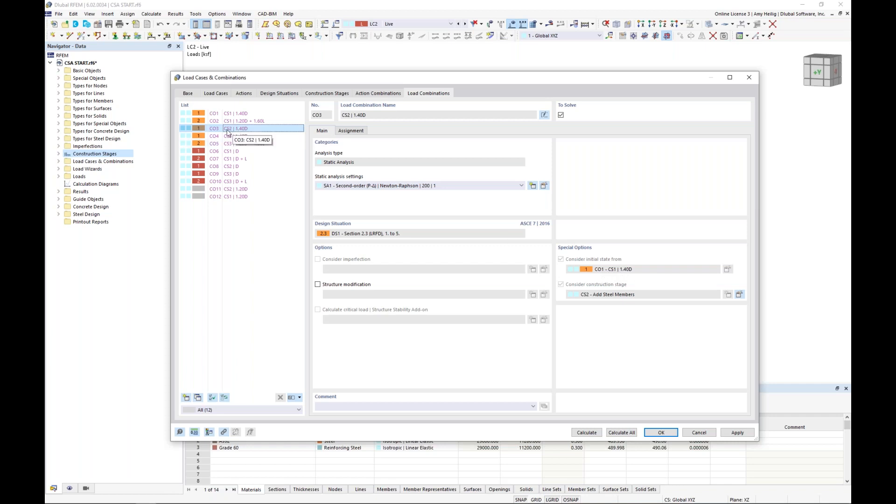
pyautogui.click(247, 140)
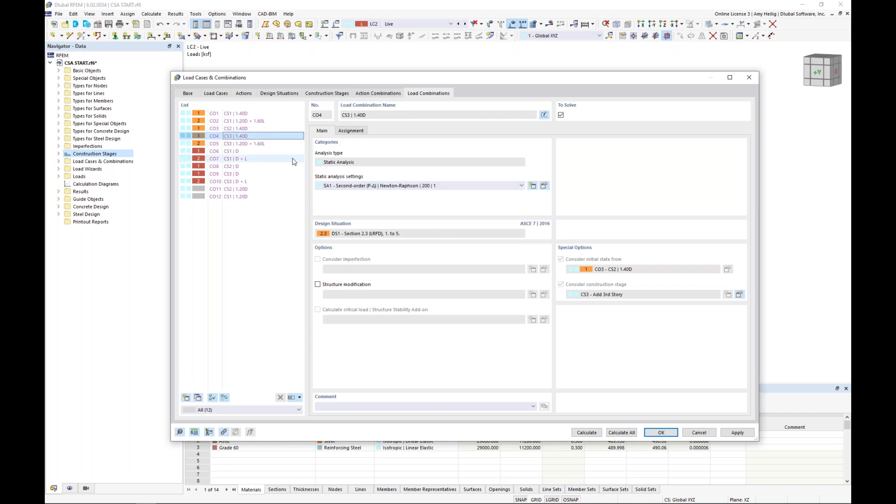
pyautogui.click(269, 145)
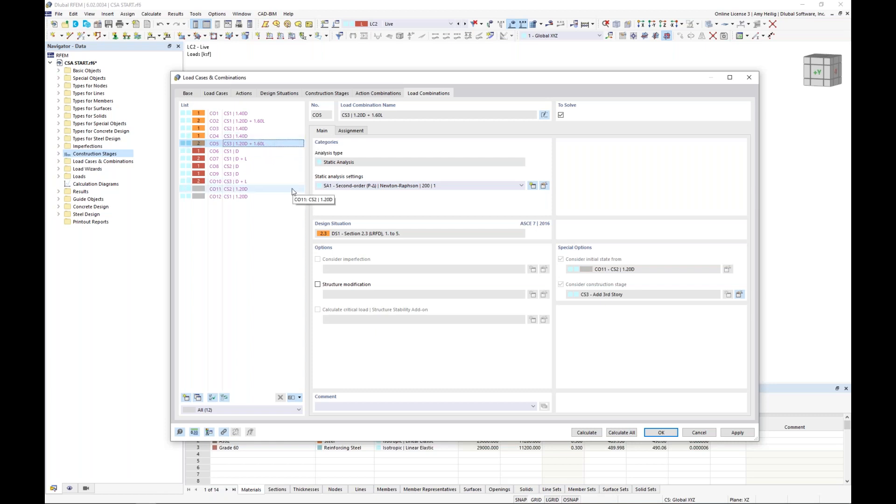
pyautogui.click(260, 154)
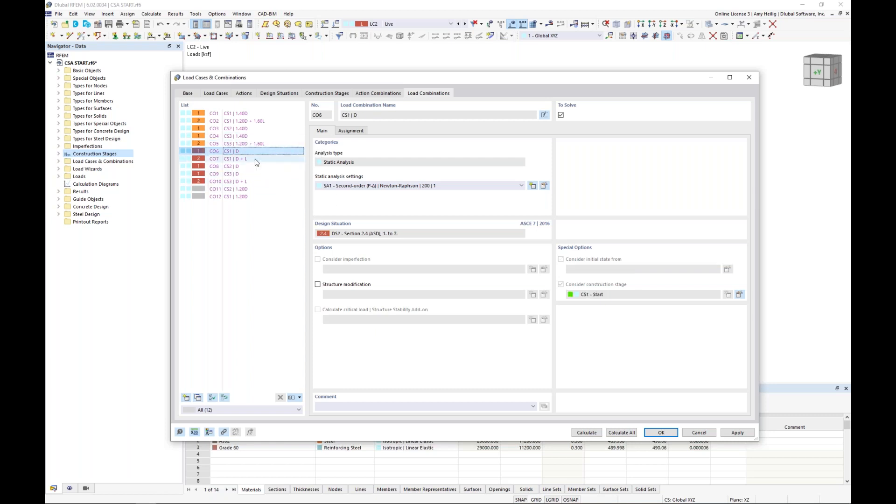
pyautogui.click(256, 167)
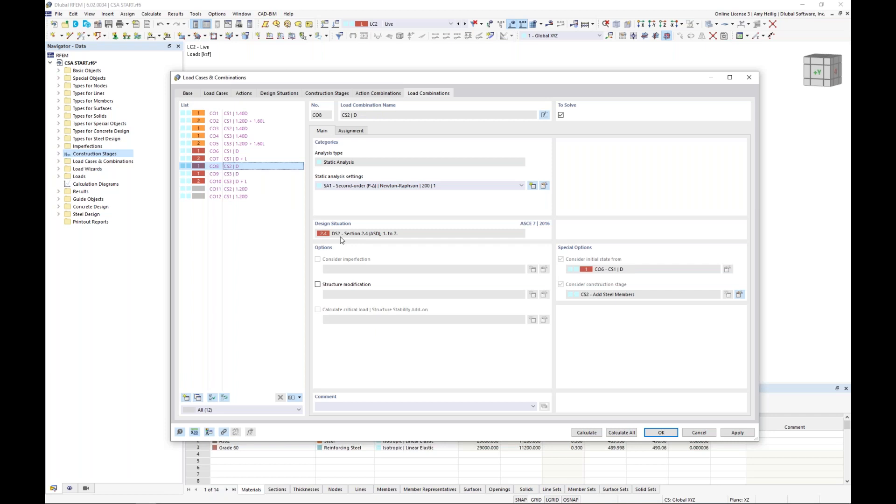
pyautogui.click(259, 196)
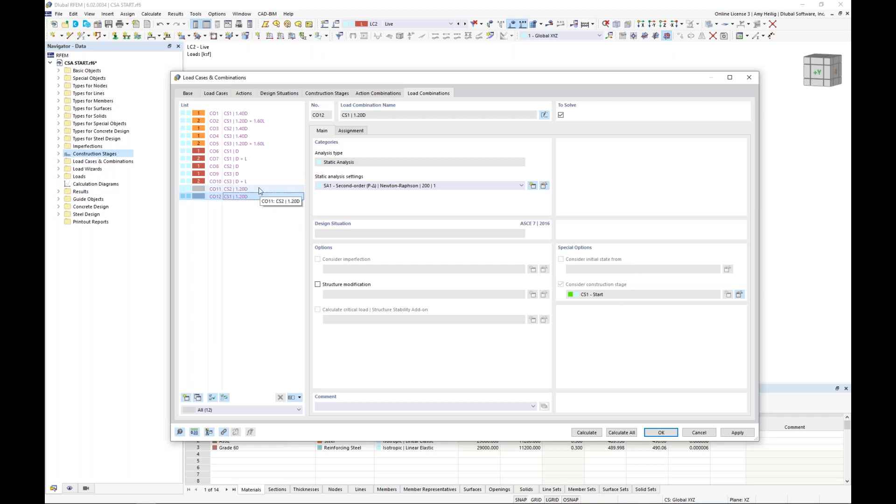
pyautogui.click(259, 189)
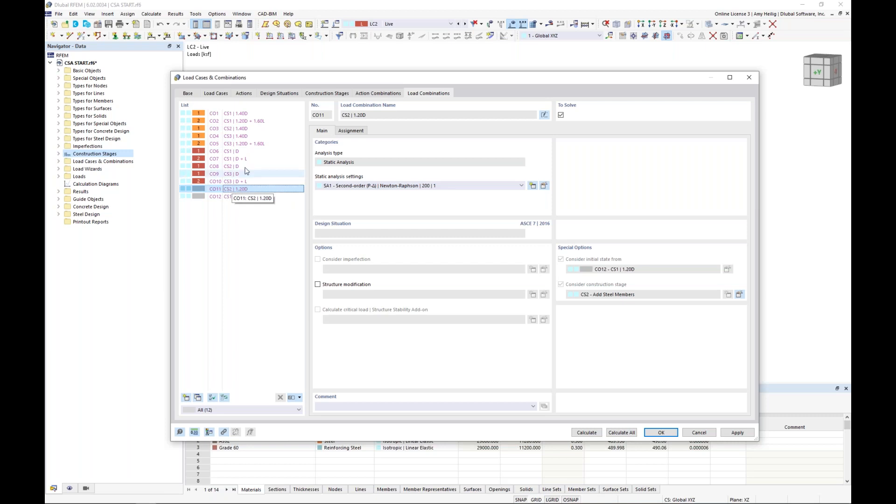
pyautogui.click(251, 144)
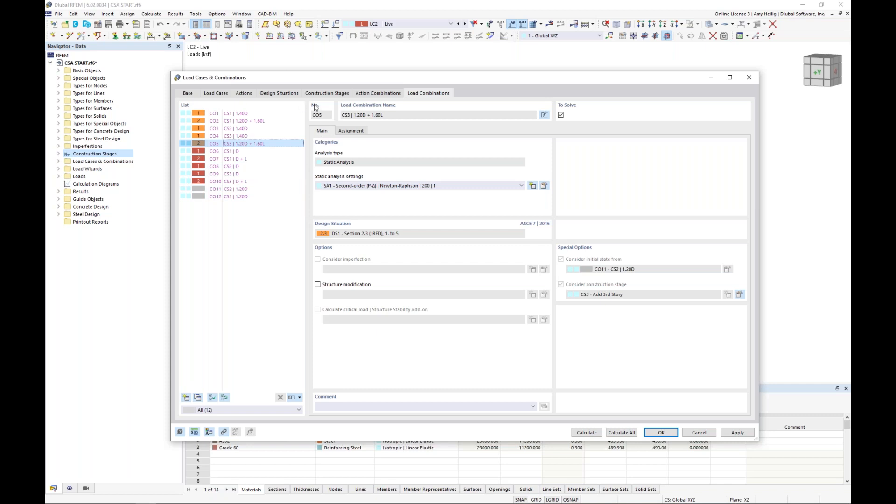
pyautogui.click(661, 433)
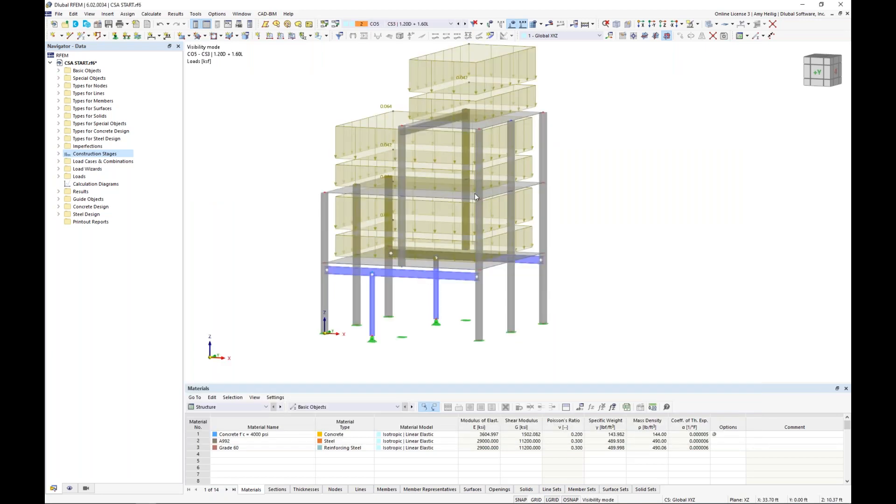
# Step: Examine the structure and loads on the model for load combinations CO1, CO3, CO4 and CO5
pyautogui.scroll(-1, 495, 161)
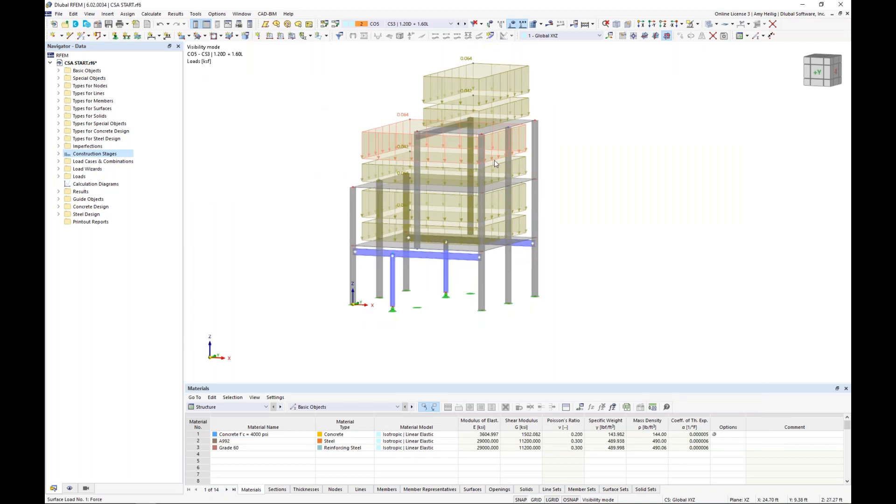
pyautogui.scroll(-1, 494, 161)
pyautogui.keyDown('ctrl'); pyautogui.moveTo(495, 160); pyautogui.dragTo(487, 164, button='middle'); pyautogui.keyUp('ctrl')
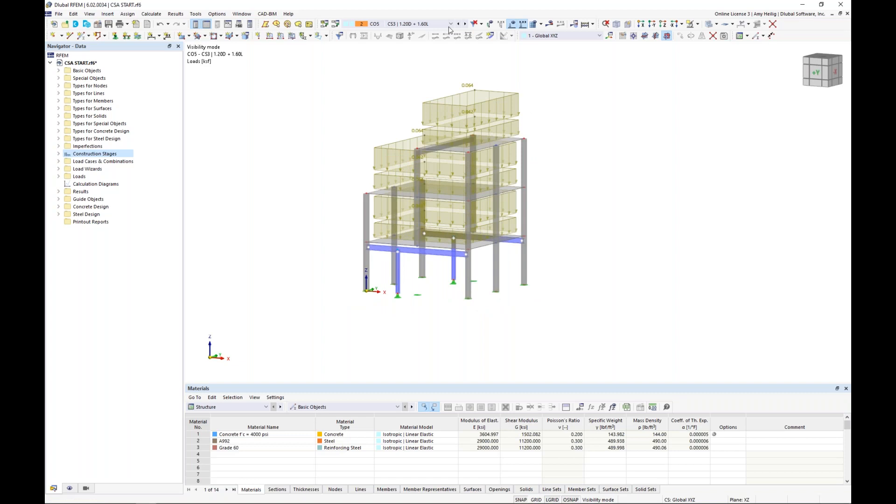
pyautogui.click(450, 24)
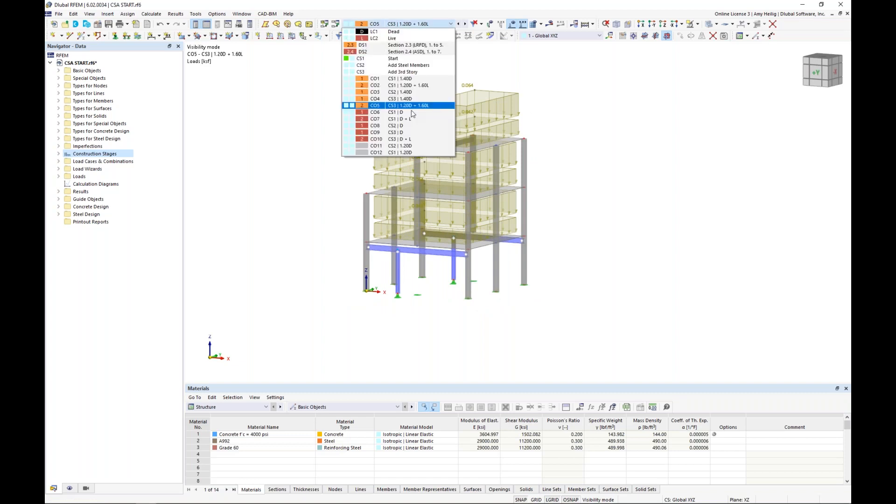
pyautogui.click(404, 79)
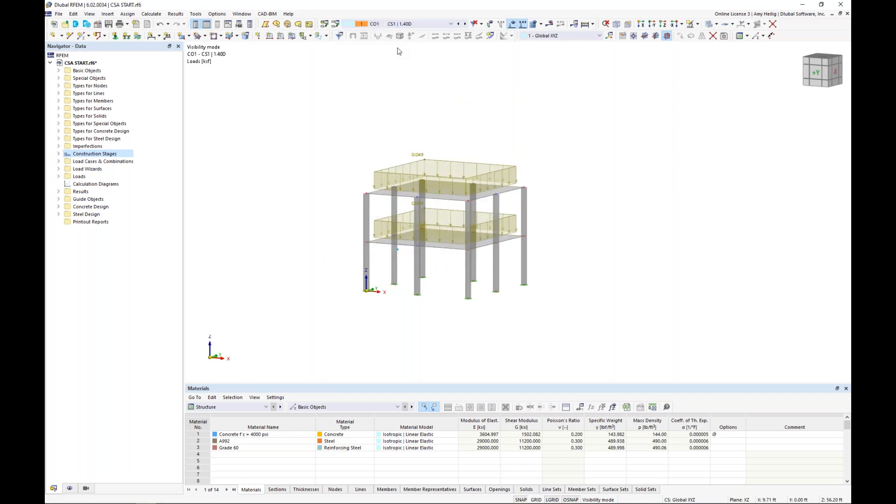
pyautogui.click(465, 24)
pyautogui.click(465, 24)
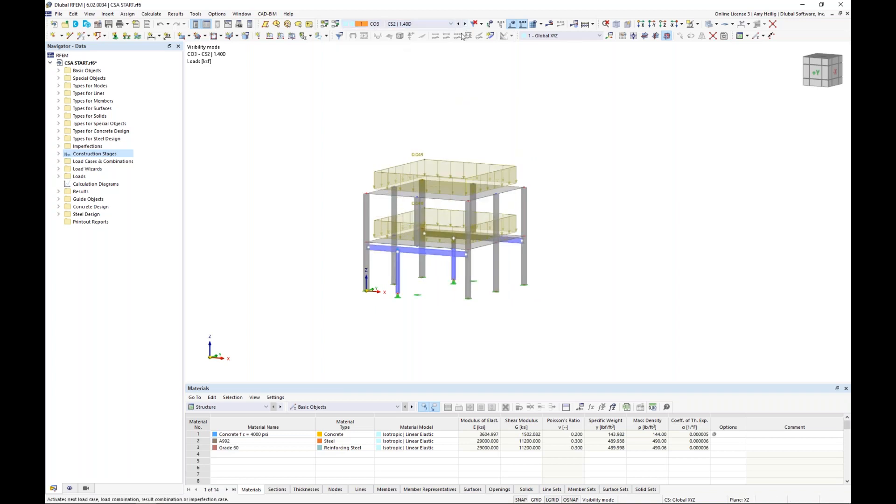
pyautogui.scroll(1, 412, 167)
pyautogui.scroll(1, 412, 166)
pyautogui.moveTo(412, 167); pyautogui.dragTo(416, 134, button='middle')
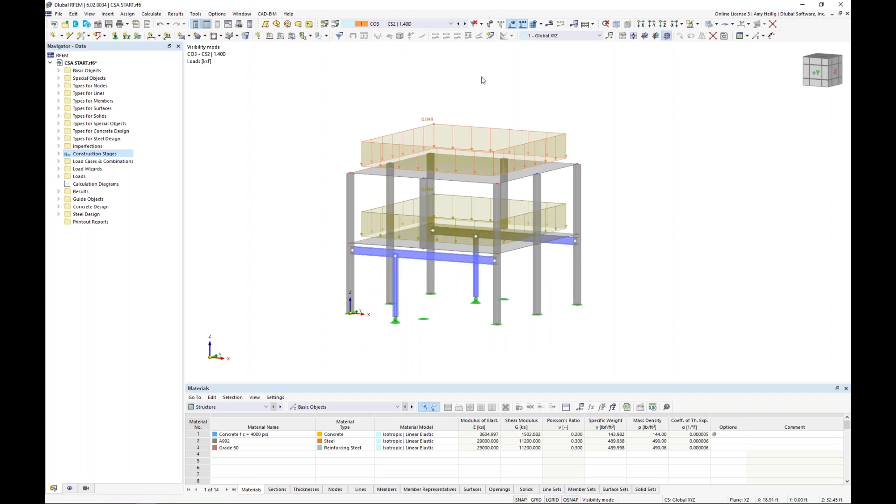
pyautogui.click(465, 24)
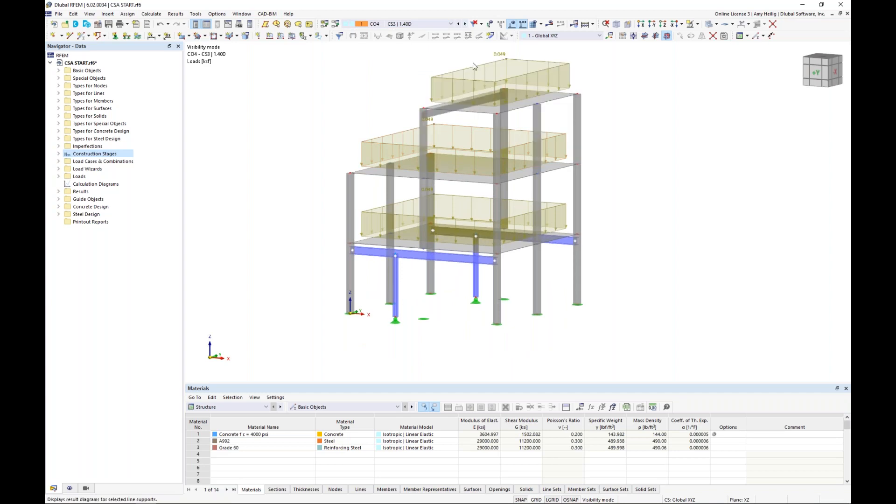
pyautogui.moveTo(490, 82); pyautogui.dragTo(470, 112, button='middle')
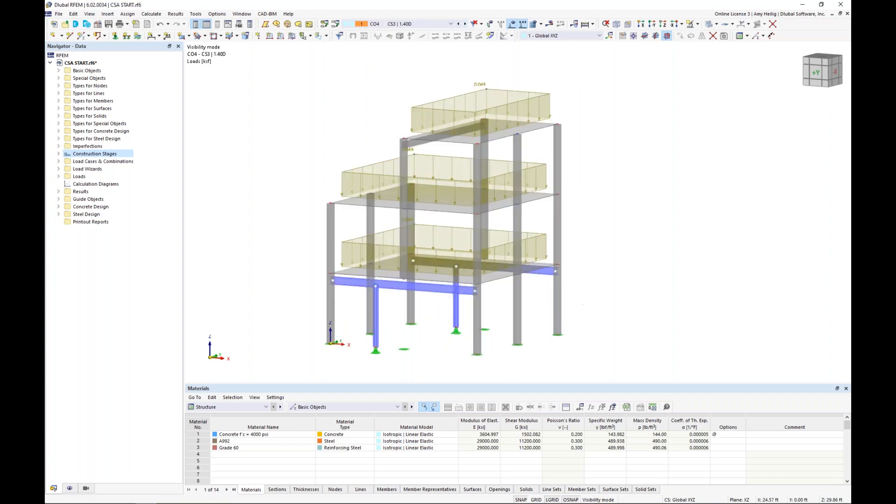
pyautogui.click(465, 24)
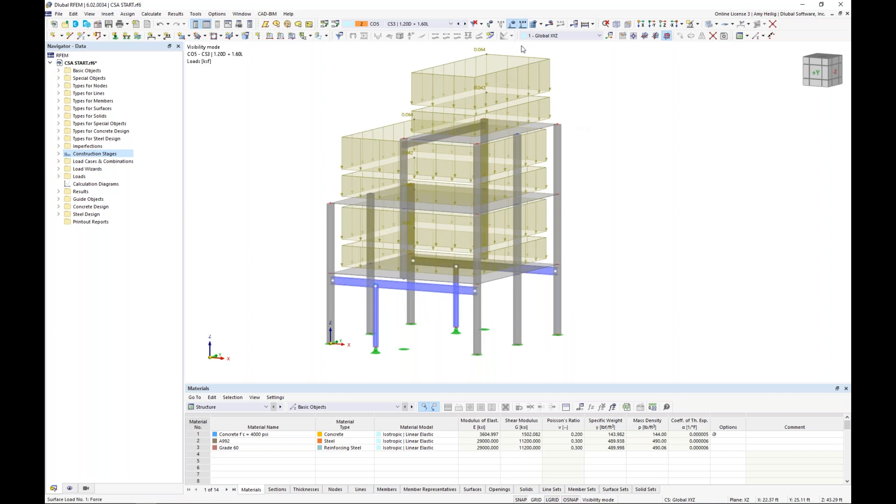
# Step: Hide the loads on the model and calculate load combinations CO1 to CO10
pyautogui.click(513, 26)
pyautogui.click(151, 14)
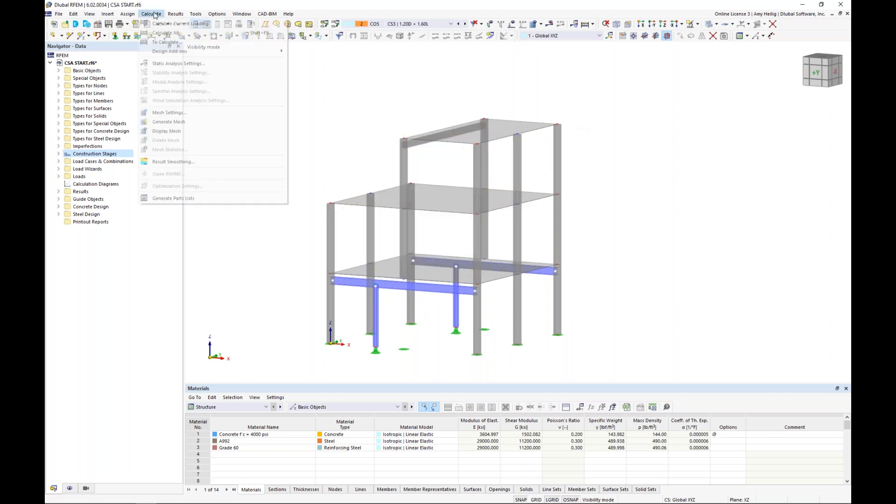
pyautogui.click(155, 42)
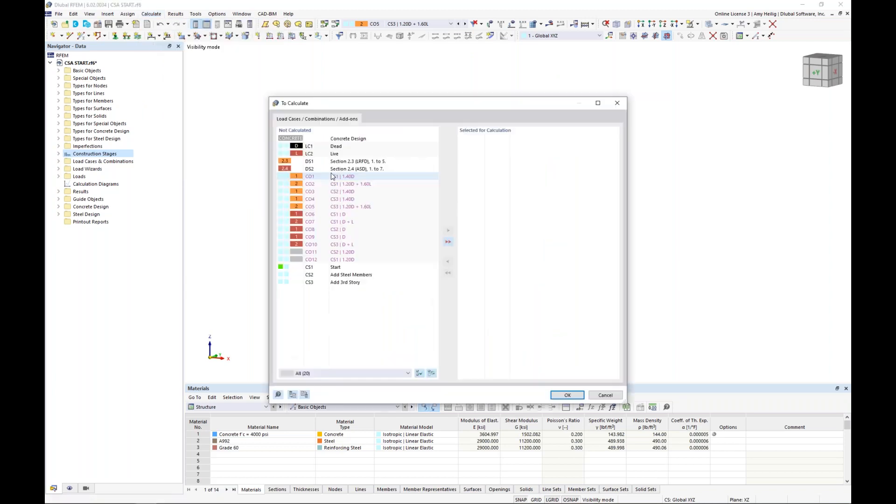
pyautogui.moveTo(327, 177); pyautogui.dragTo(345, 244)
pyautogui.click(448, 231)
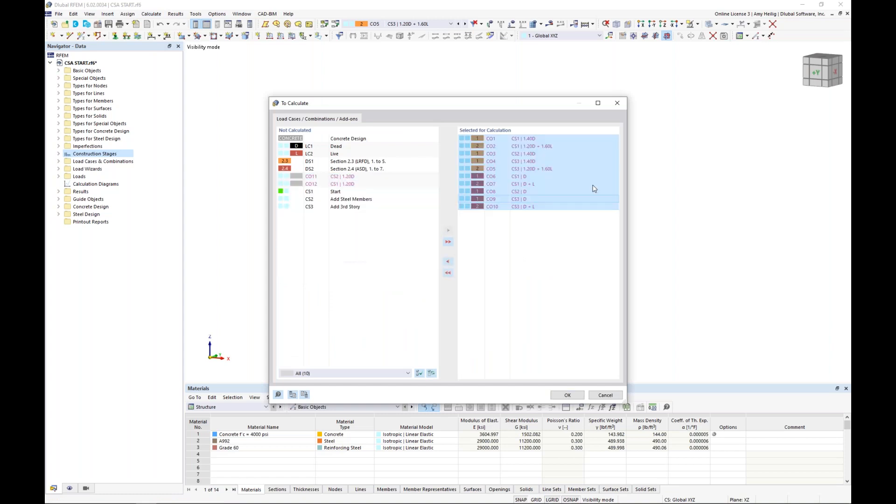
pyautogui.click(567, 395)
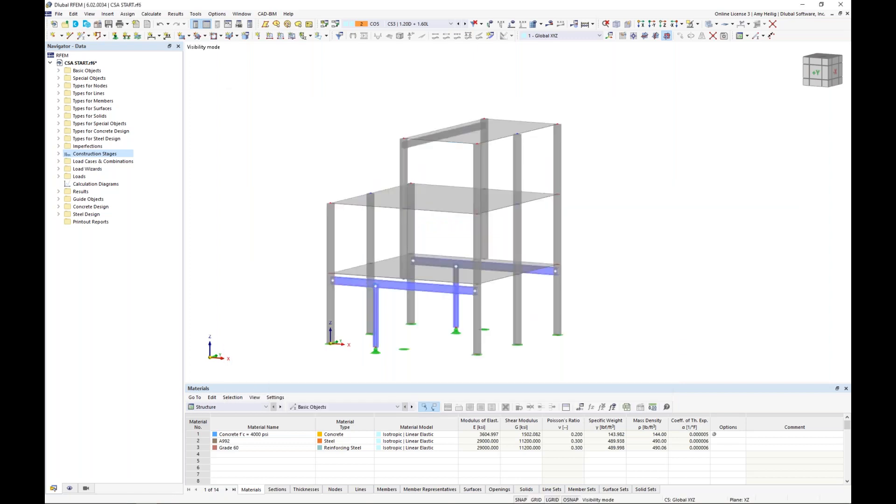
pyautogui.moveTo(307, 160); pyautogui.dragTo(330, 144, button='middle')
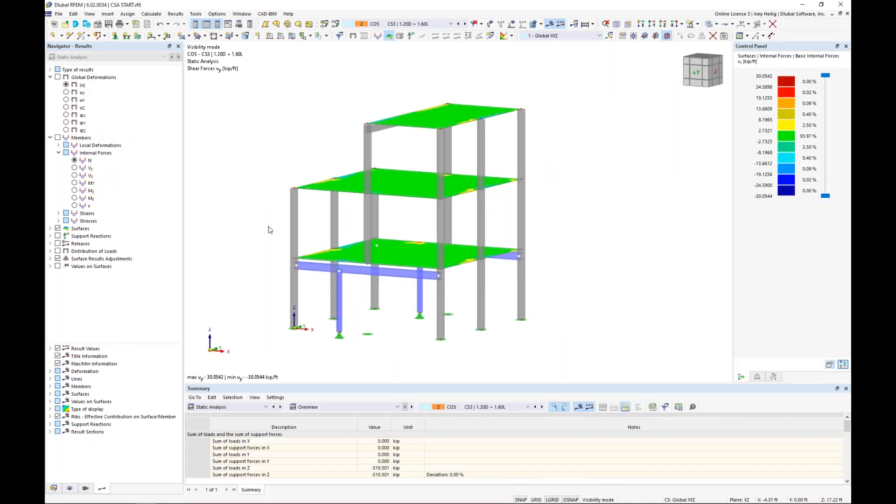
# Step: Display the global deformations |u| for CO5 on the whole frame, inspect them, and hide them again
pyautogui.scroll(1, 269, 232)
pyautogui.moveTo(265, 239); pyautogui.dragTo(269, 232, button='middle')
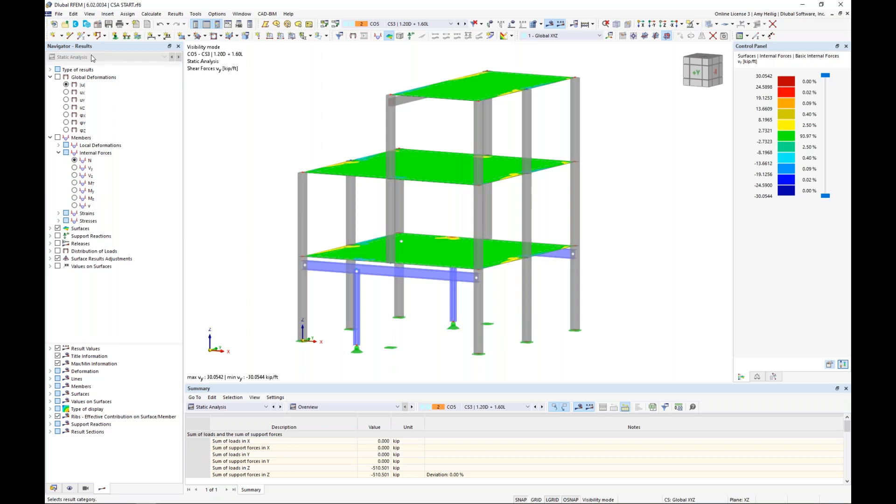
pyautogui.click(58, 78)
pyautogui.click(58, 78)
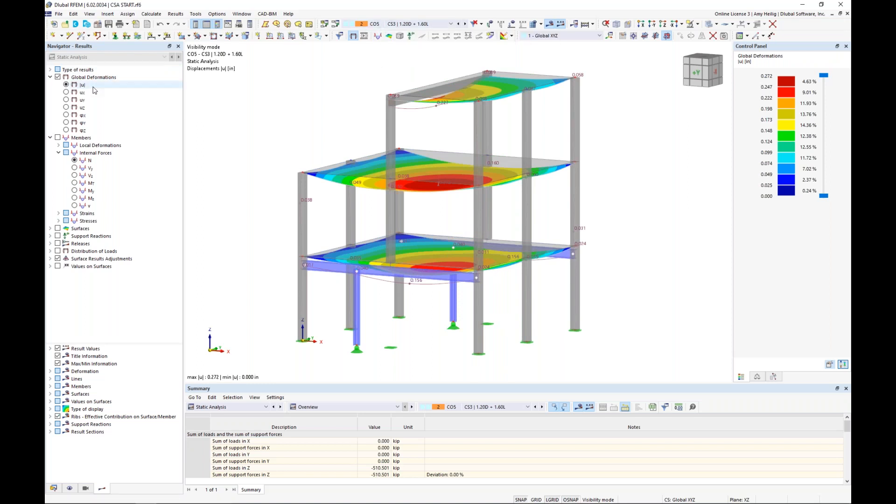
pyautogui.keyDown('ctrl'); pyautogui.moveTo(323, 135); pyautogui.dragTo(304, 136, button='middle'); pyautogui.keyUp('ctrl')
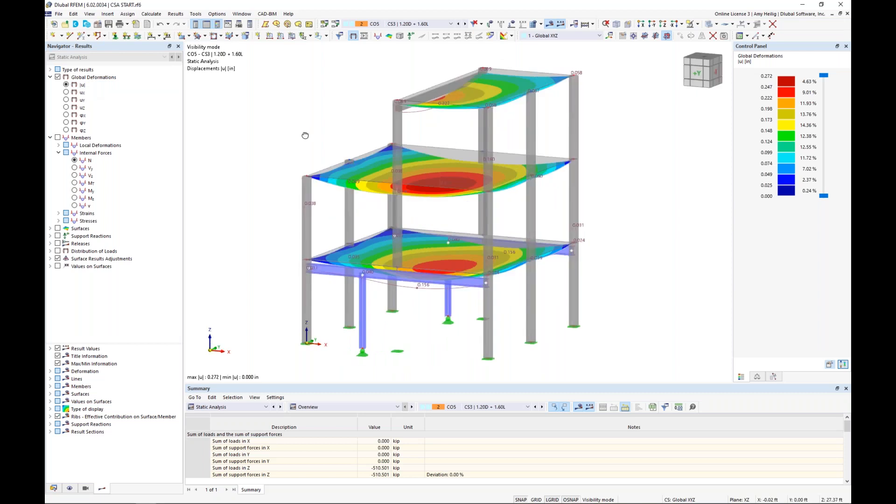
pyautogui.click(57, 77)
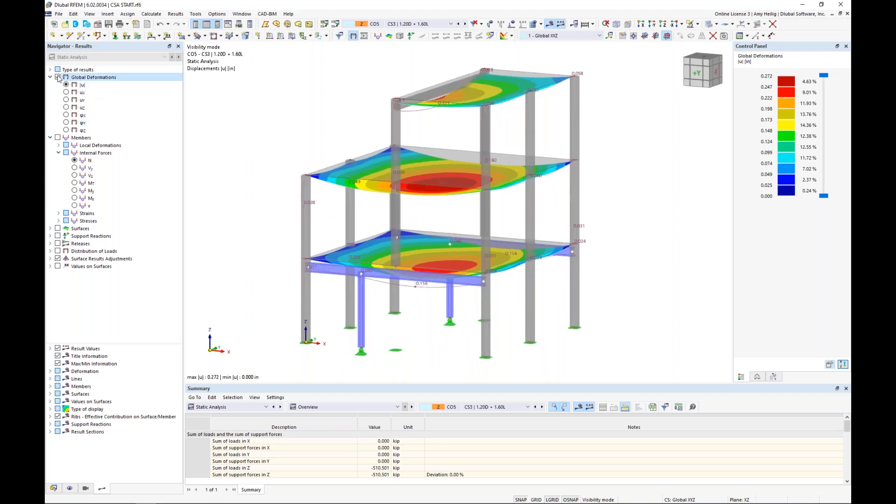
# Step: Display the member axial forces N for CO5 and the member moments My for CO5, CO4 and CO2
pyautogui.click(58, 137)
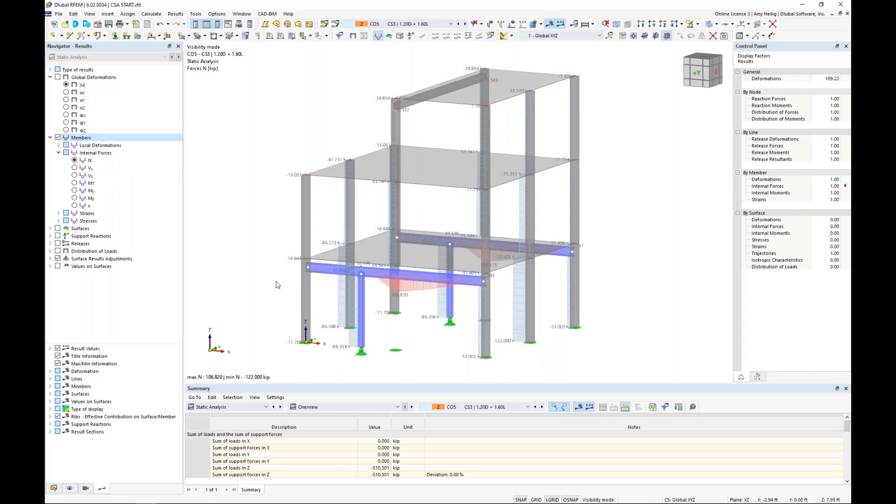
pyautogui.click(74, 190)
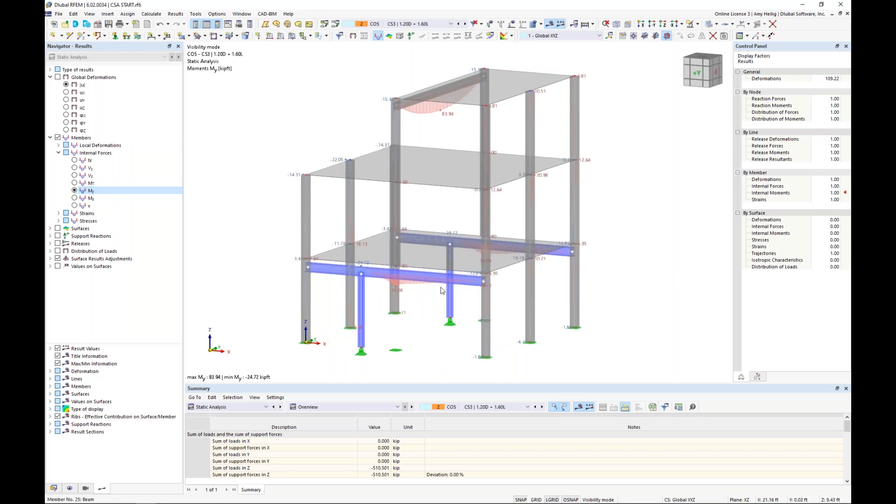
pyautogui.click(459, 25)
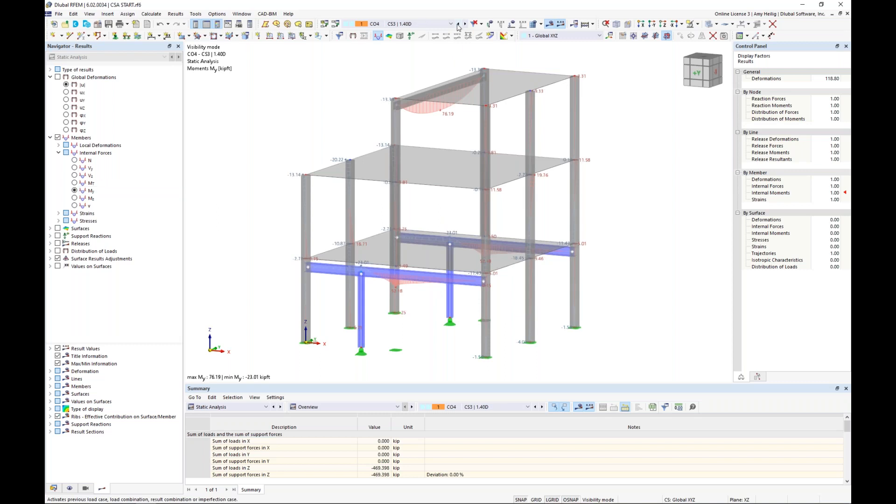
pyautogui.click(451, 24)
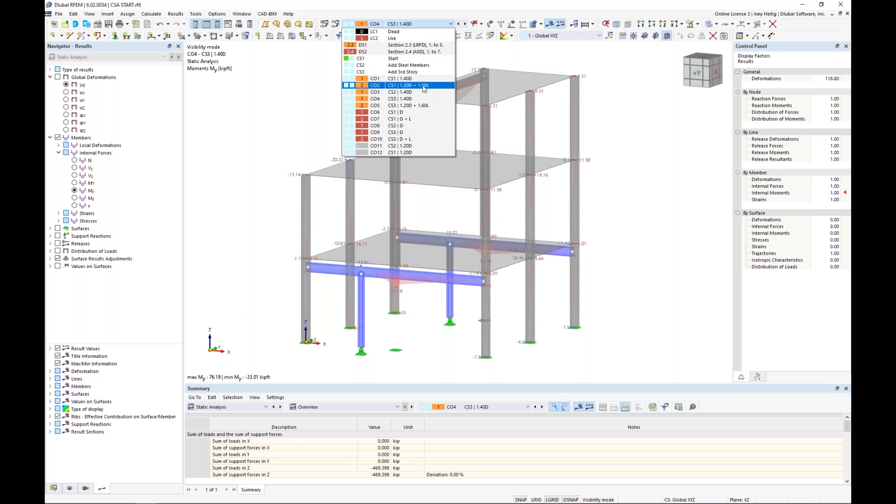
pyautogui.press('Escape')
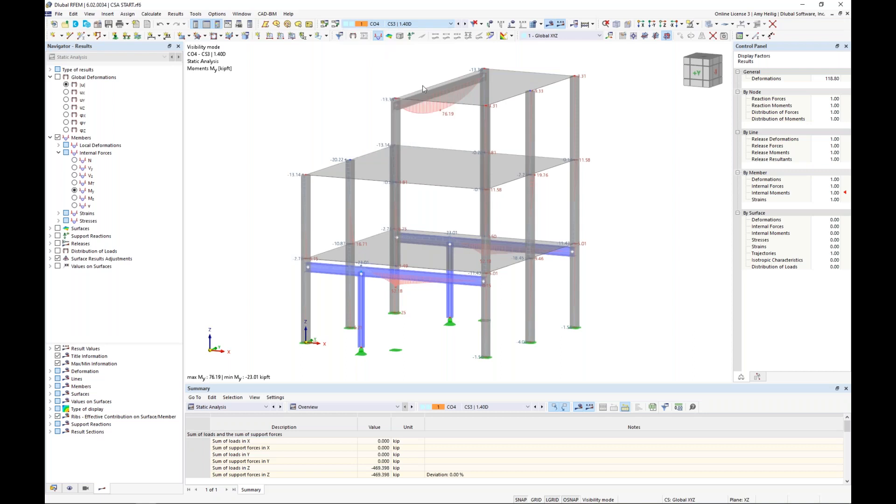
pyautogui.click(50, 131)
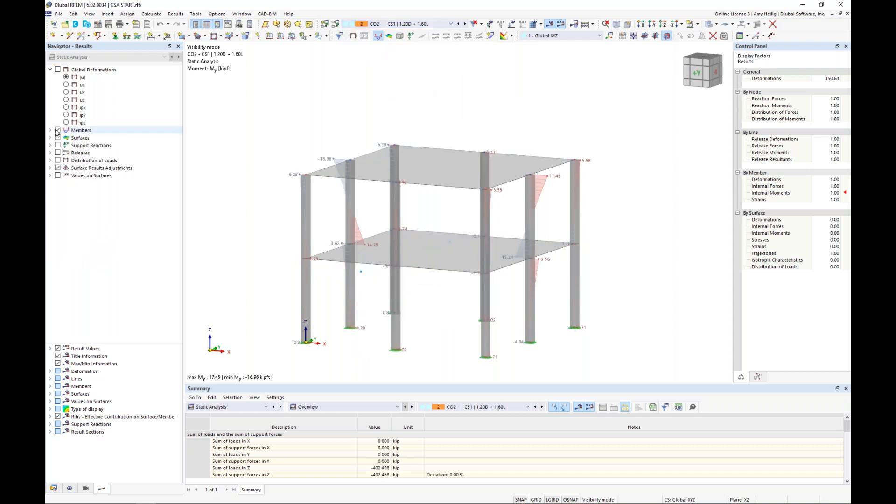
# Step: Replace the member results with the surface moments mx and my and shear force vy for CO2, and hide the surface results after viewing
pyautogui.click(57, 131)
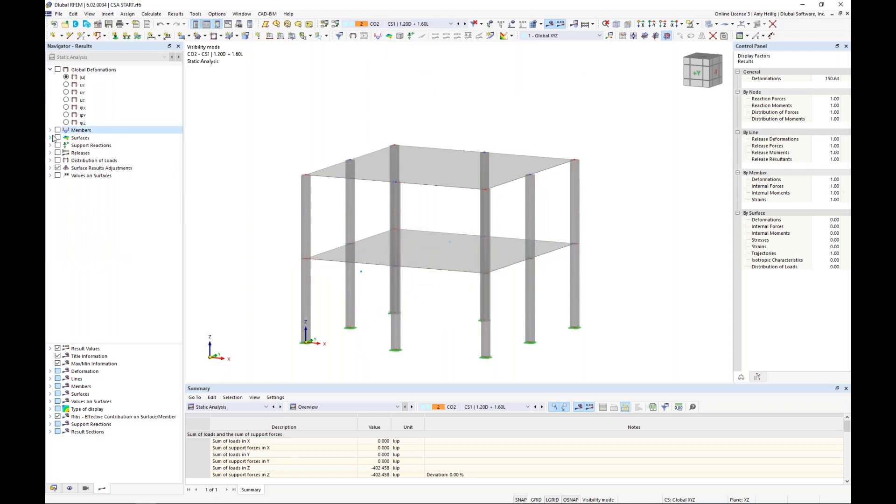
pyautogui.click(57, 137)
pyautogui.click(83, 169)
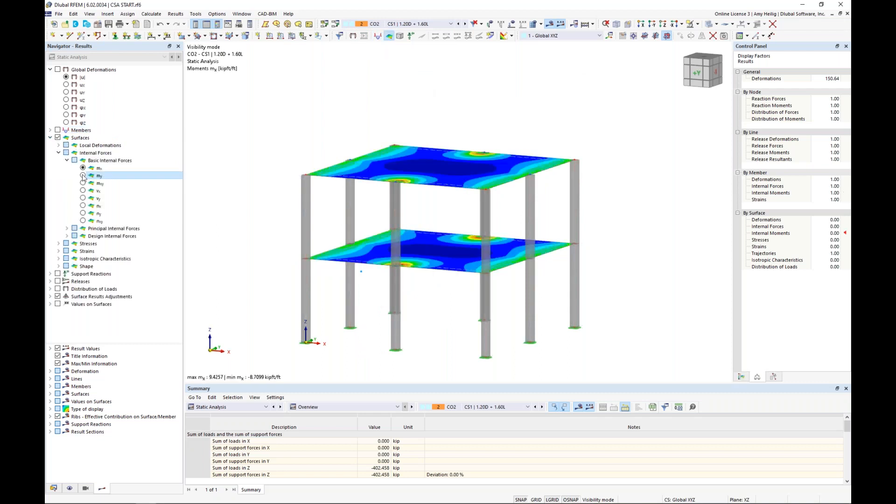
pyautogui.click(83, 176)
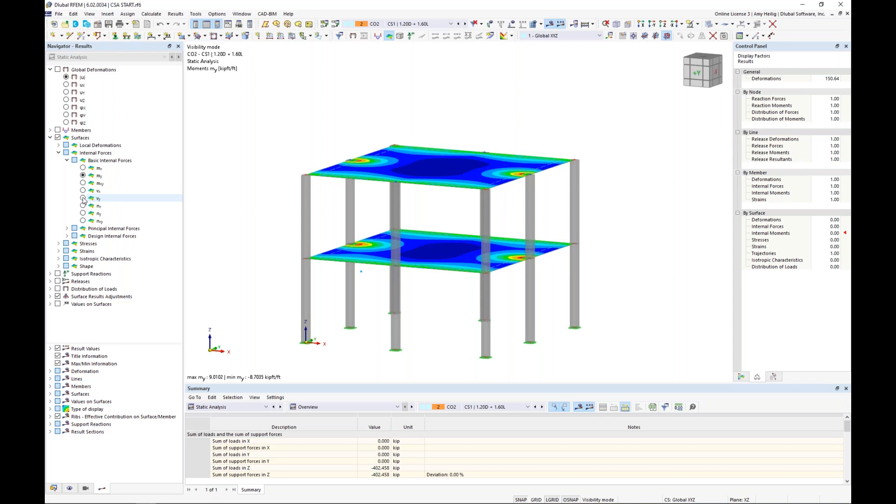
pyautogui.click(83, 198)
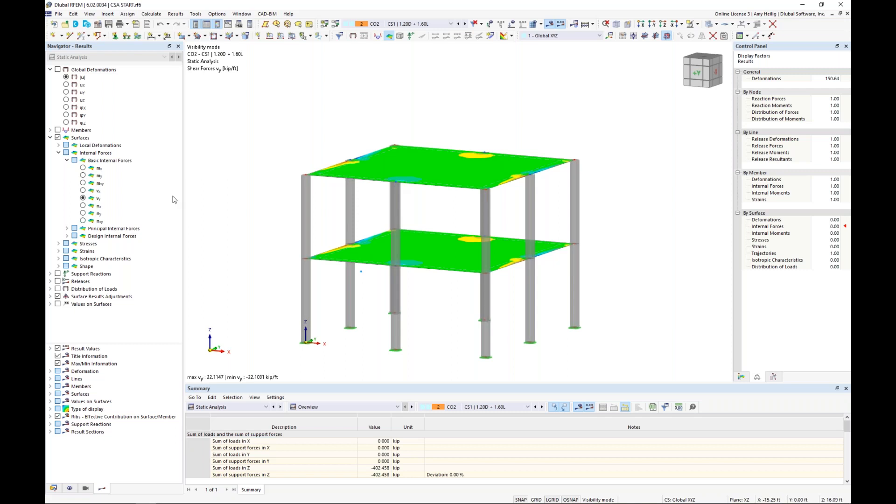
pyautogui.click(50, 138)
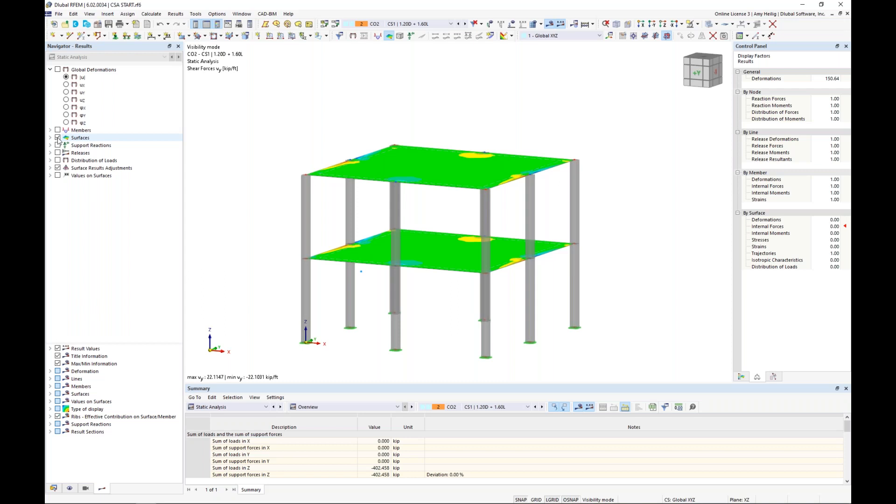
pyautogui.click(58, 138)
# Step: Open the Concrete Design input tables and review the limit state types assigned to design situations DS1 and DS2
pyautogui.moveTo(244, 296); pyautogui.dragTo(296, 246, button='middle')
pyautogui.moveTo(354, 354); pyautogui.dragTo(349, 314)
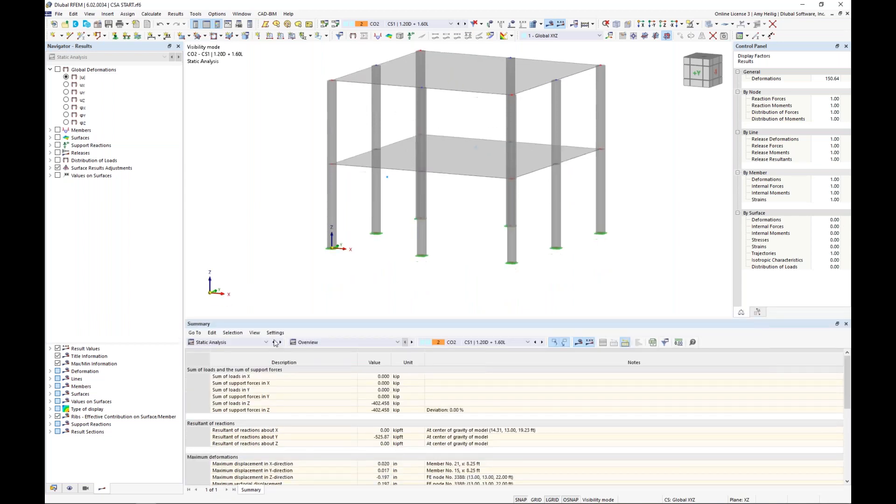
pyautogui.click(266, 342)
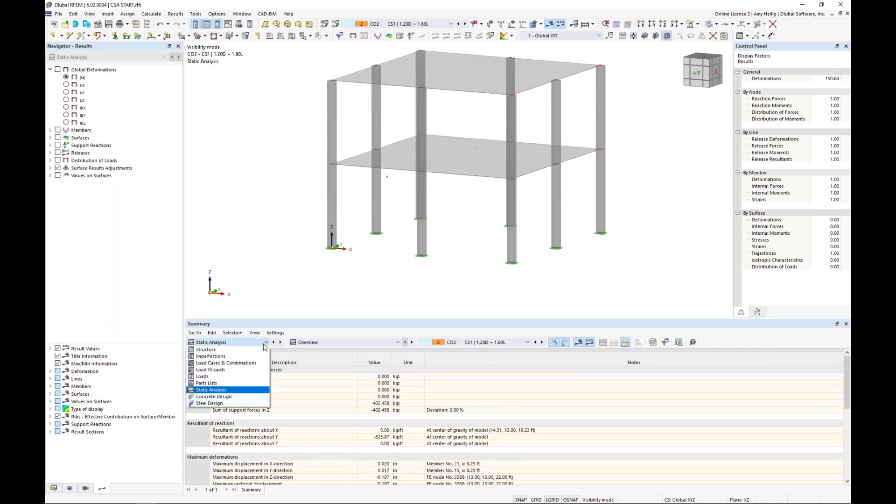
pyautogui.click(236, 397)
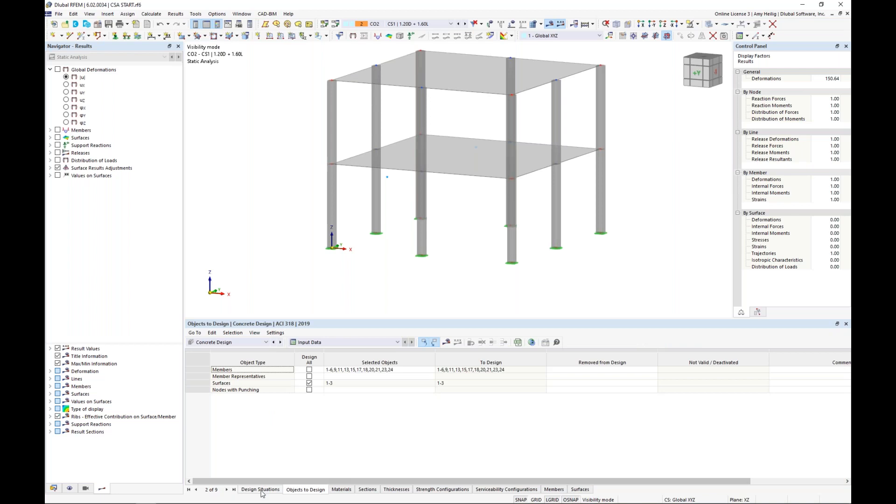
pyautogui.click(261, 489)
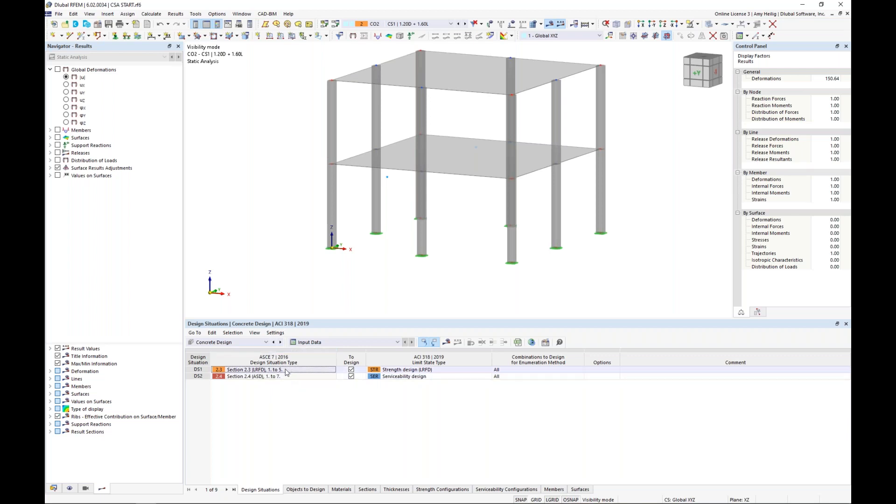
pyautogui.click(407, 372)
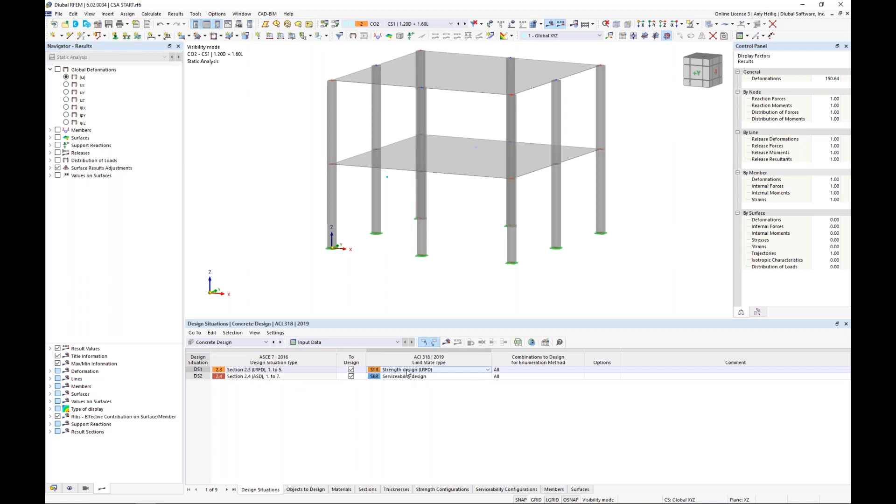
pyautogui.click(460, 371)
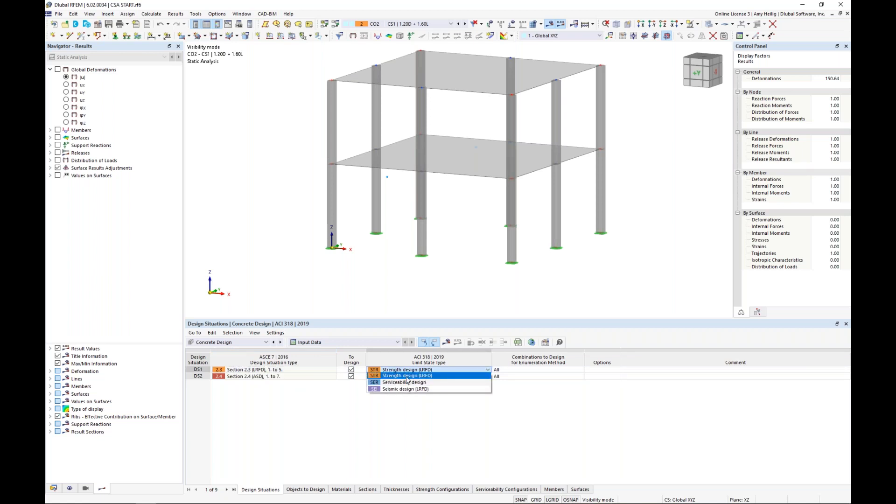
pyautogui.click(407, 382)
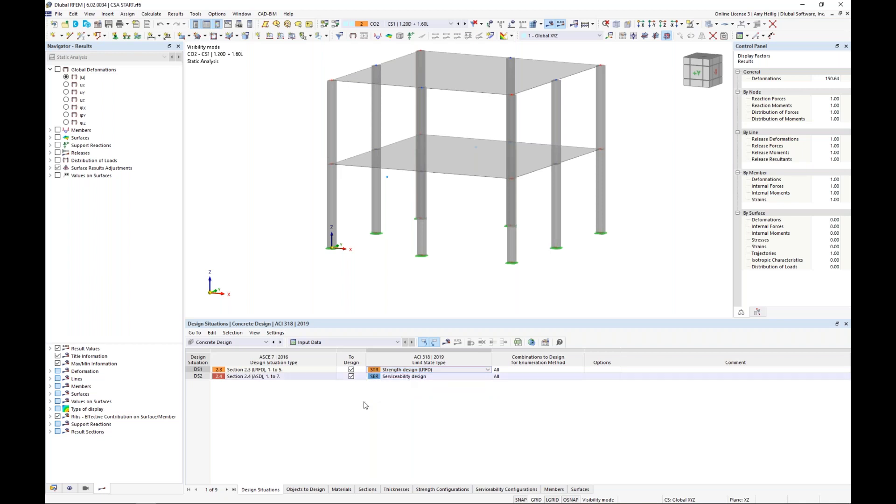
pyautogui.click(301, 377)
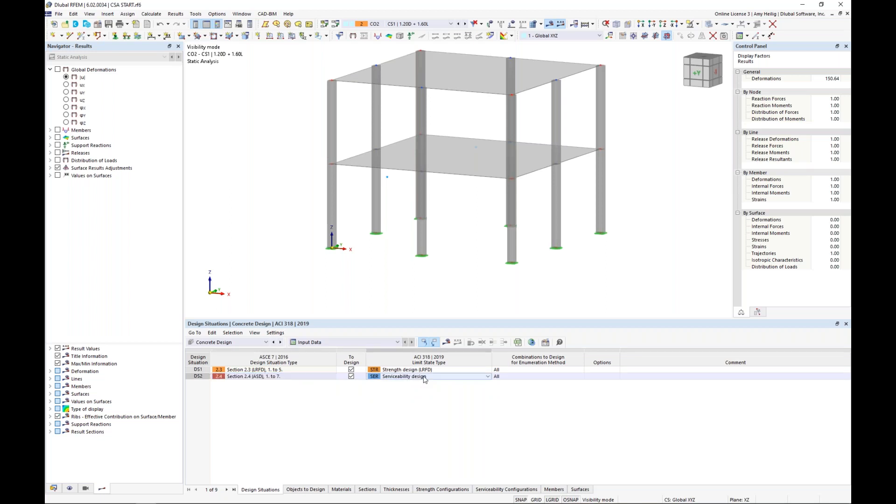
# Step: Review the members and surfaces selected for concrete design alongside the full structure of CO5
pyautogui.moveTo(443, 320); pyautogui.dragTo(442, 356)
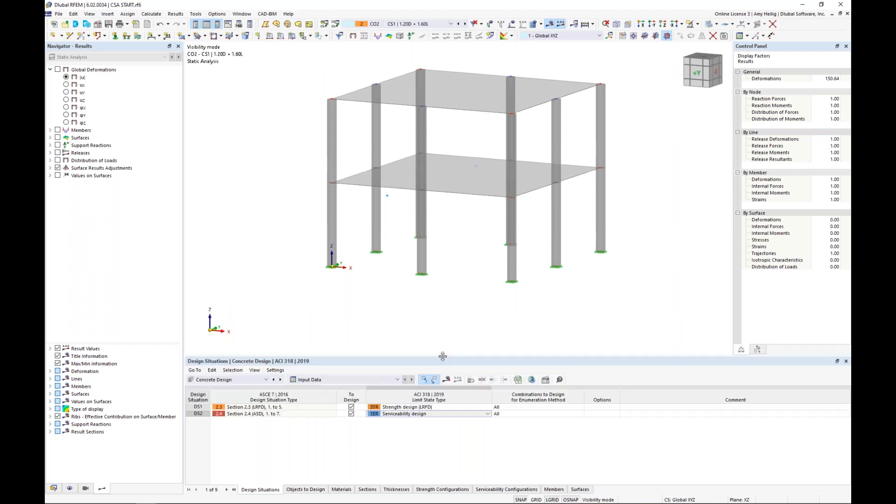
pyautogui.click(306, 490)
pyautogui.moveTo(422, 312); pyautogui.dragTo(415, 329, button='middle')
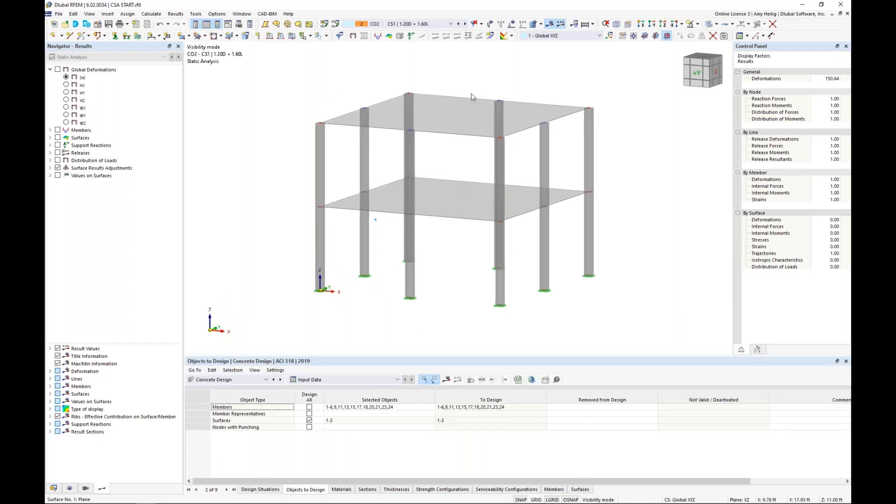
pyautogui.click(450, 24)
pyautogui.click(428, 76)
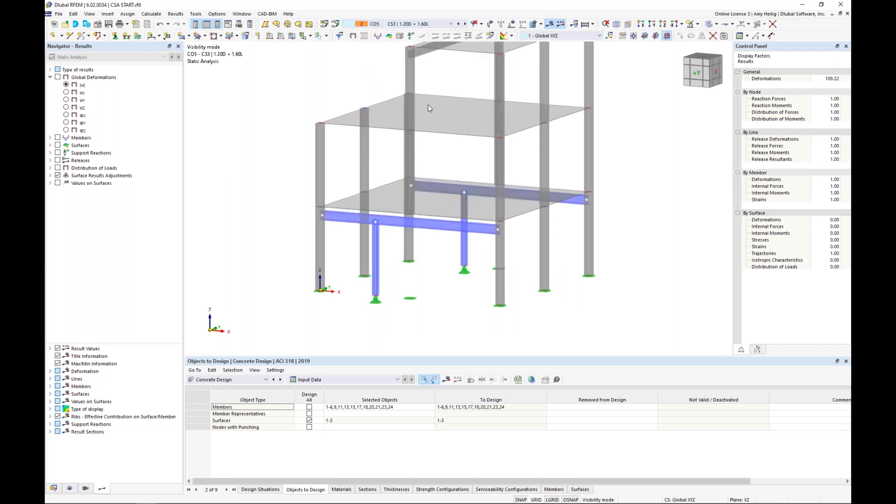
pyautogui.scroll(-1, 438, 164)
pyautogui.scroll(-1, 473, 148)
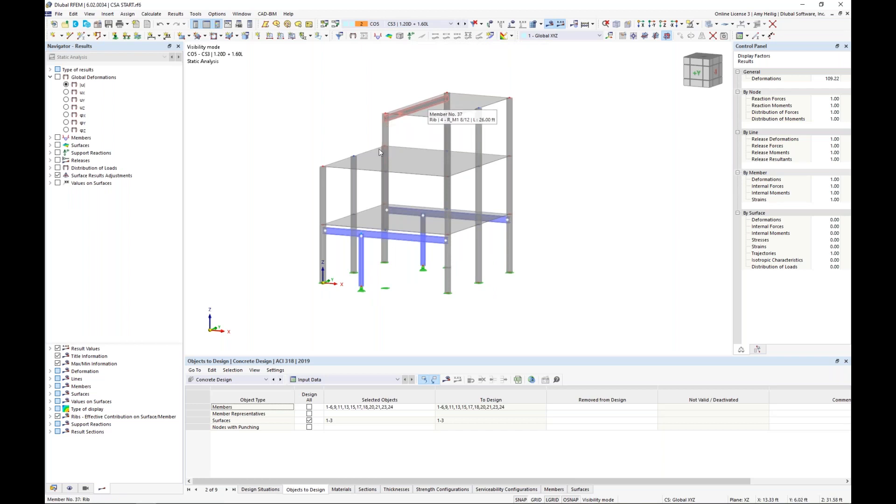
# Step: Calculate the Concrete Design results and list the design ratios on surfaces by construction stage
pyautogui.click(447, 380)
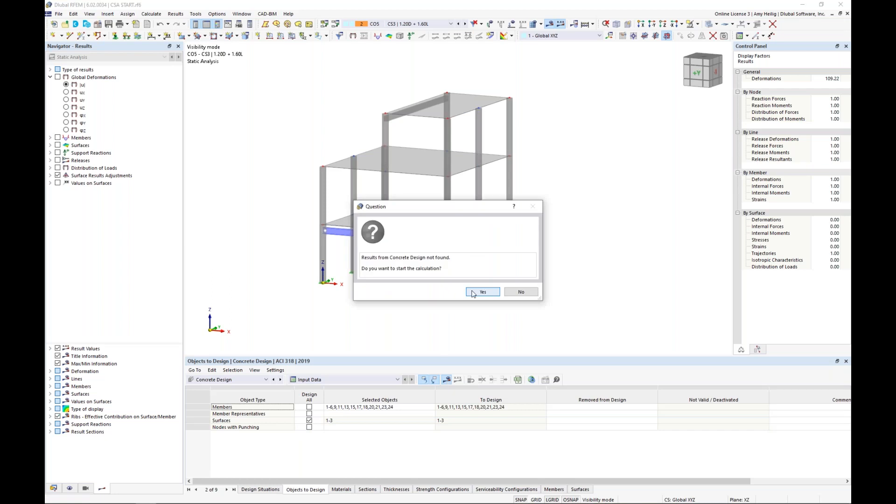
pyautogui.click(473, 293)
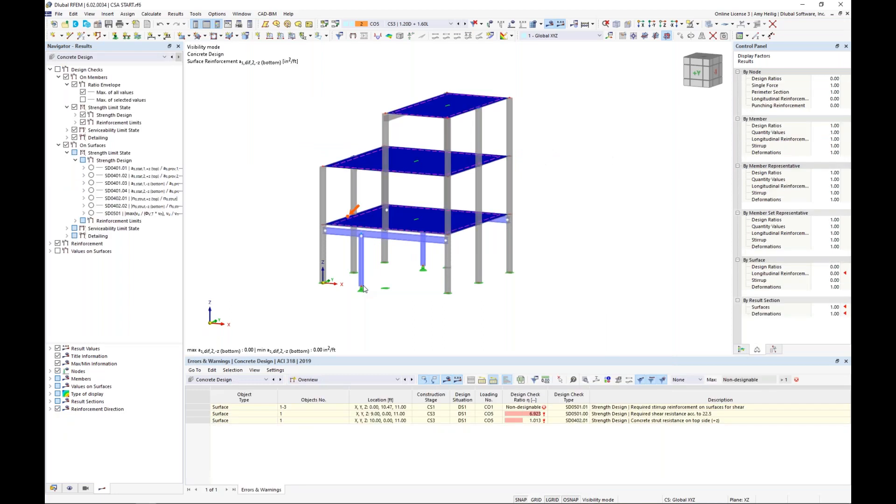
pyautogui.click(383, 312)
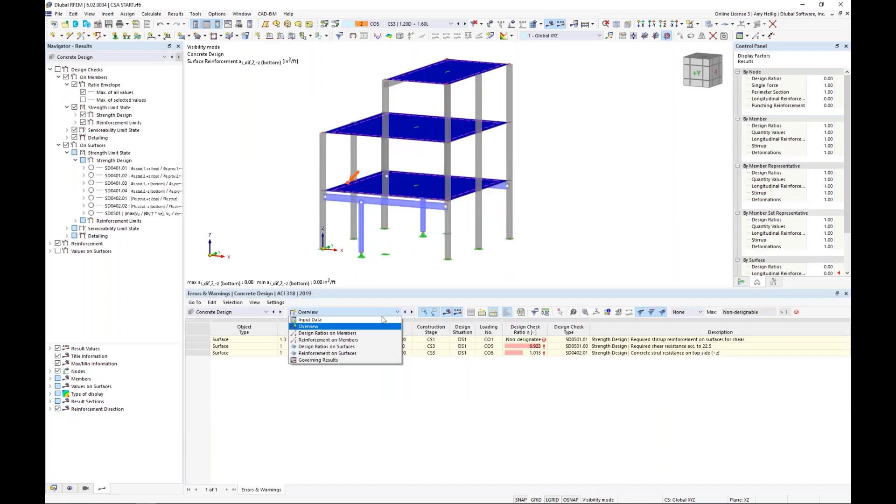
pyautogui.click(368, 347)
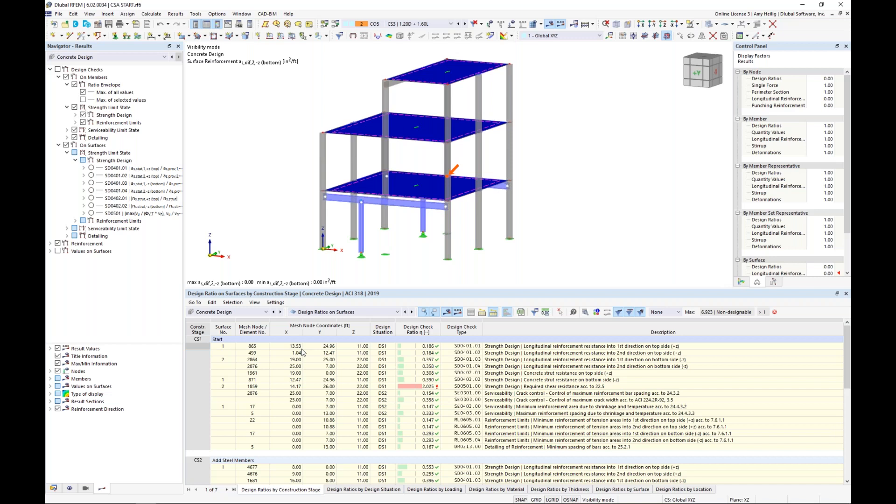
# Step: Locate on the model the CS1 surface checks for longitudinal reinforcement, concrete strut resistance and required shear resistance
pyautogui.click(490, 347)
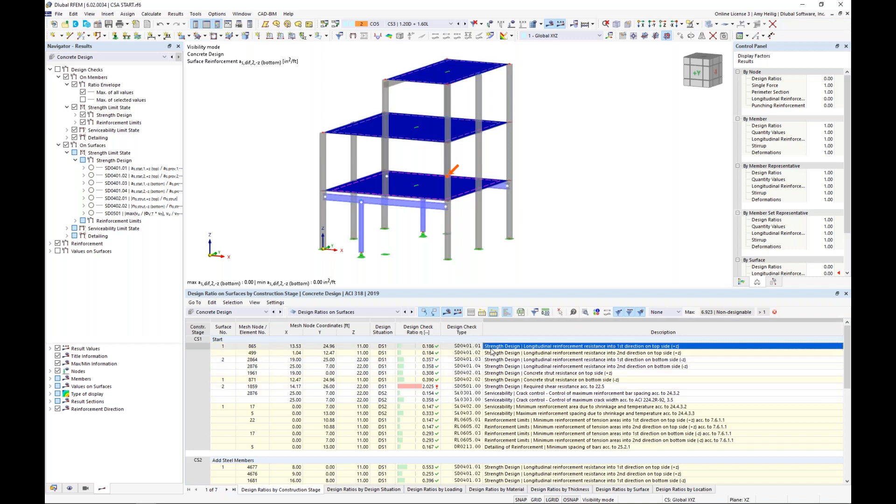
pyautogui.click(493, 353)
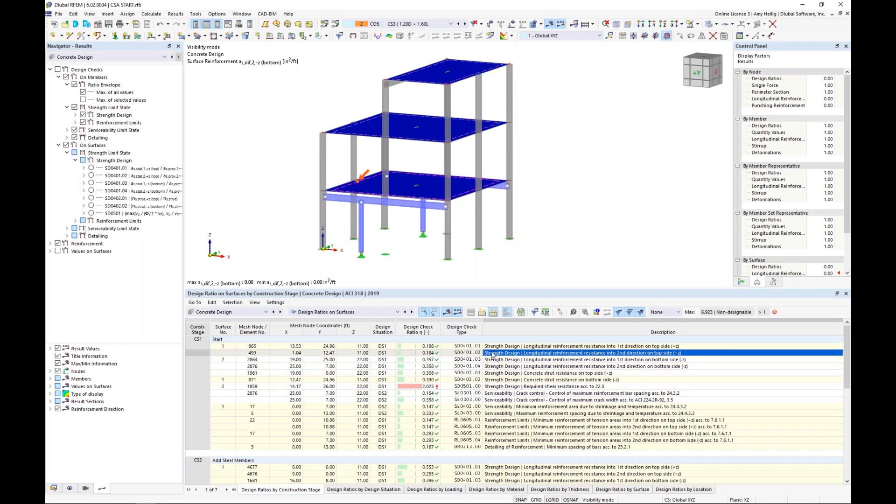
pyautogui.click(495, 367)
pyautogui.click(495, 373)
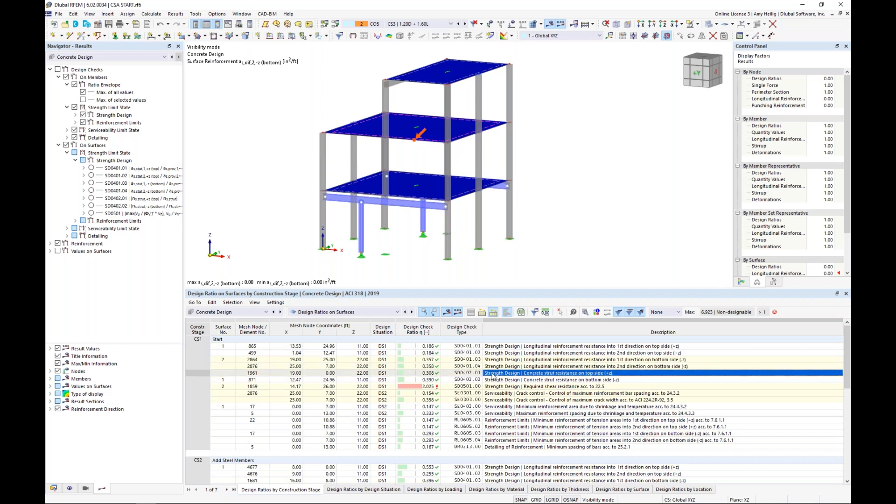
pyautogui.click(499, 387)
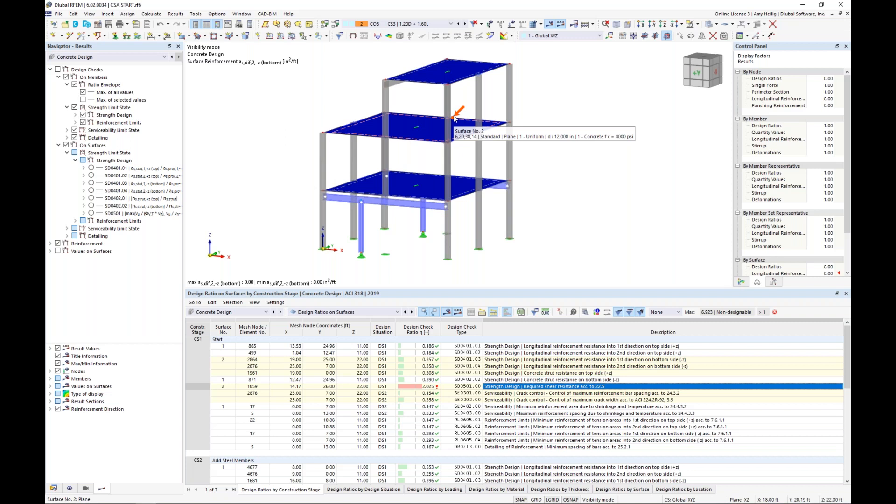
# Step: List the concrete design ratios by surface for all construction stages
pyautogui.keyDown('ctrl'); pyautogui.moveTo(455, 117); pyautogui.dragTo(456, 165, button='middle'); pyautogui.keyUp('ctrl')
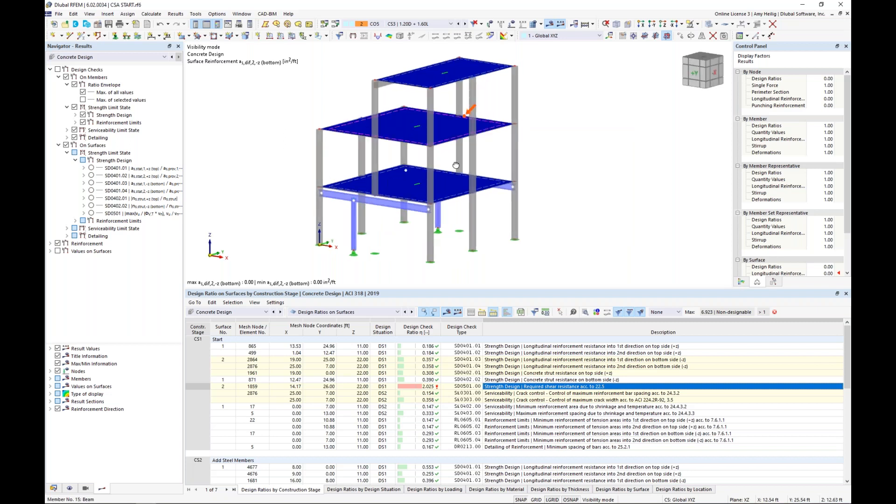
pyautogui.keyDown('ctrl'); pyautogui.moveTo(456, 165); pyautogui.dragTo(458, 163, button='middle'); pyautogui.keyUp('ctrl')
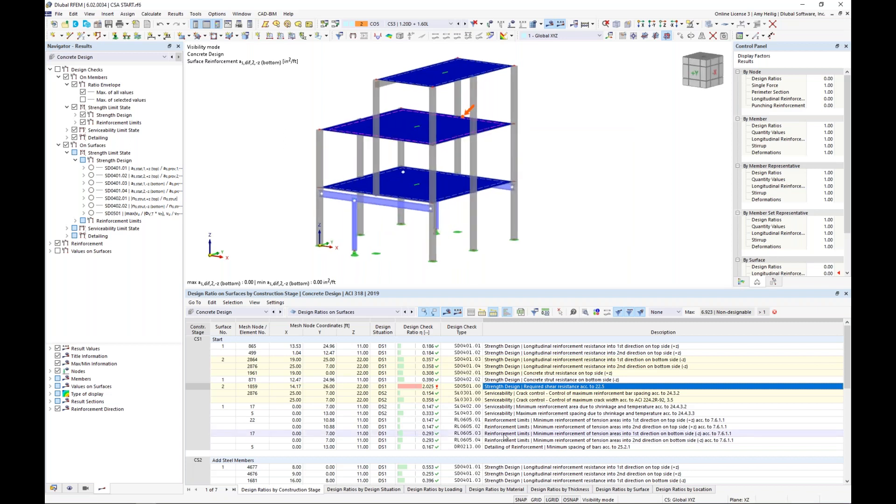
pyautogui.click(629, 490)
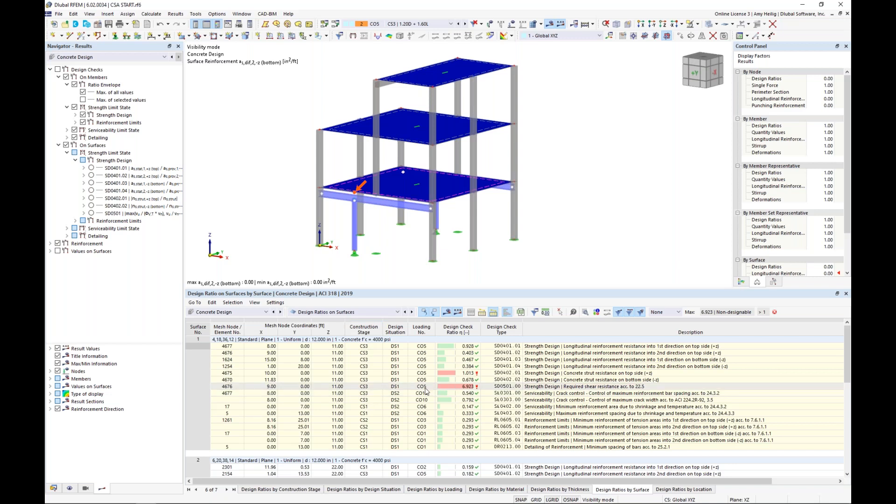
# Step: Open the design check details for surface 2's top-side longitudinal reinforcement in the 2nd direction and examine its formulas and reinforcement values
pyautogui.scroll(-4, 425, 391)
pyautogui.click(529, 394)
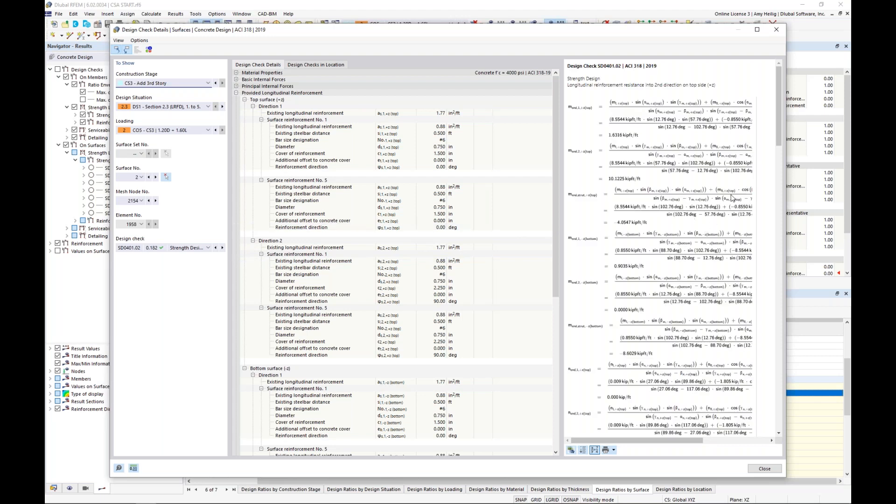
pyautogui.moveTo(779, 132); pyautogui.dragTo(763, 287)
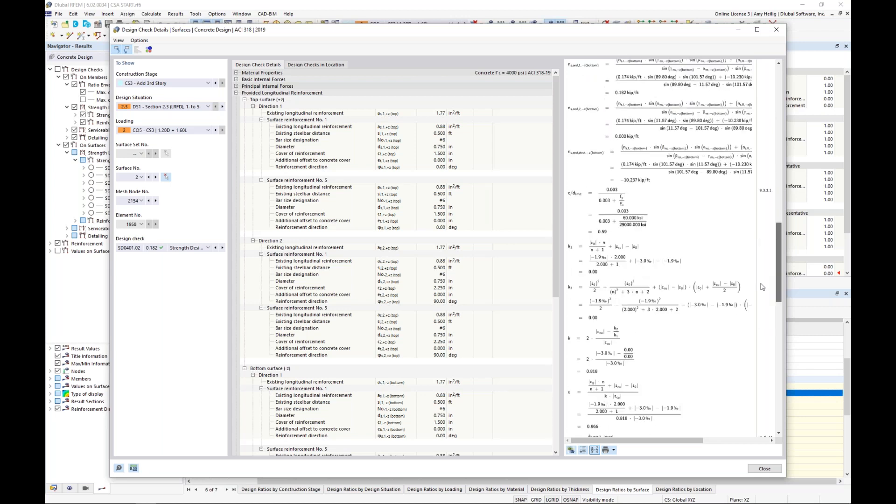
pyautogui.scroll(-4, 763, 287)
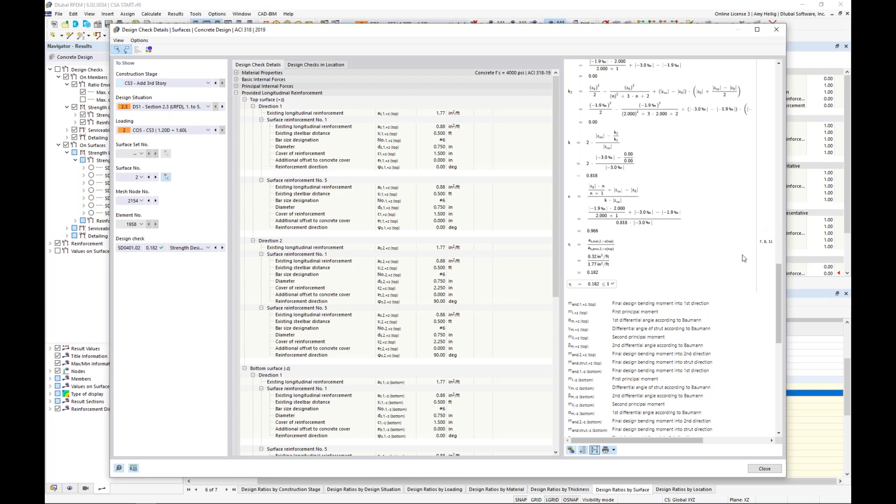
pyautogui.scroll(-10, 549, 215)
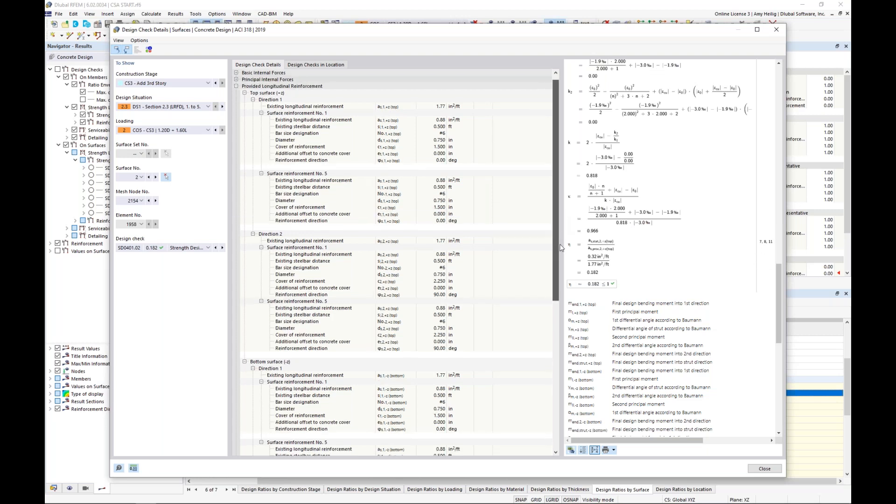
pyautogui.scroll(-3, 549, 348)
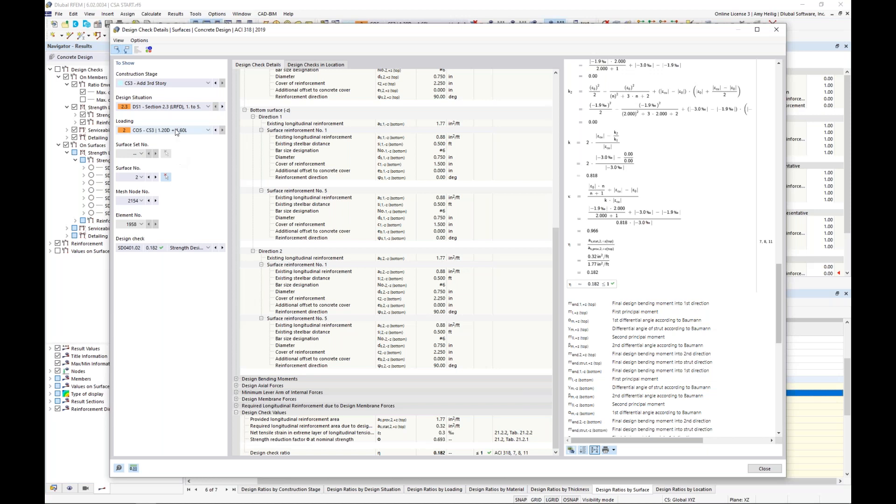
# Step: Switch the surface check details to stage CS2 - Add Steel Members, review the calculation, and close the details
pyautogui.click(163, 86)
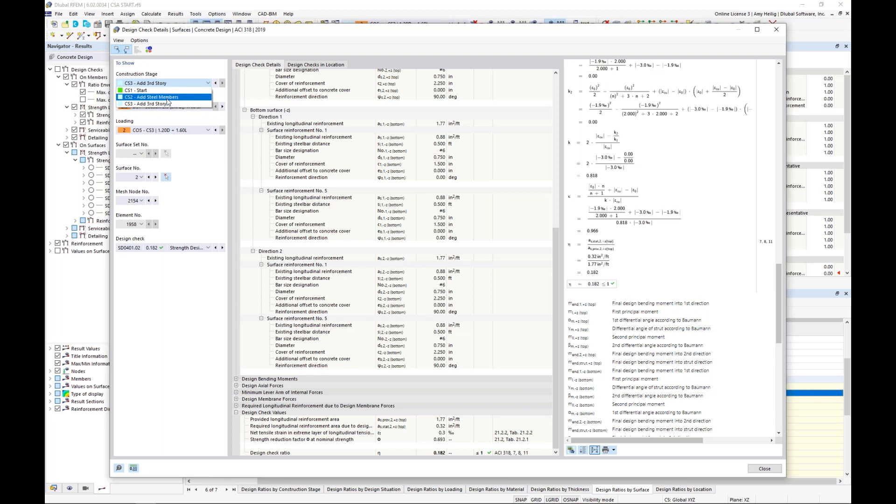
pyautogui.click(167, 98)
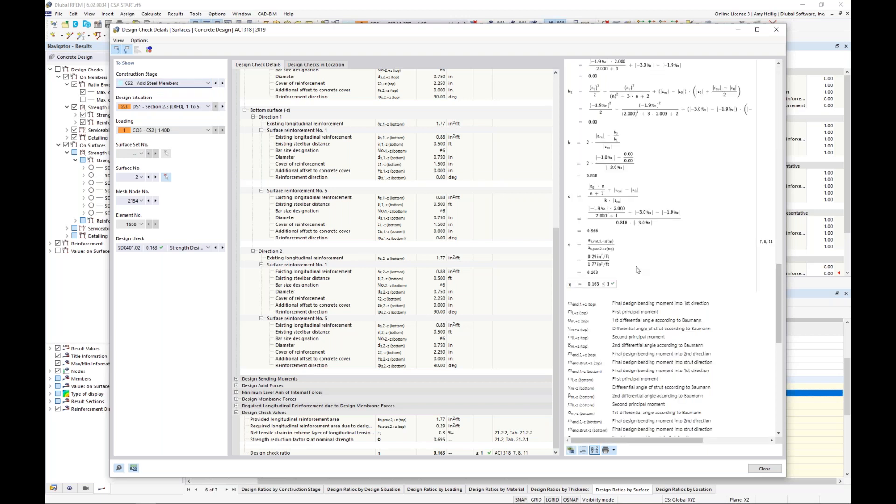
pyautogui.scroll(10, 638, 270)
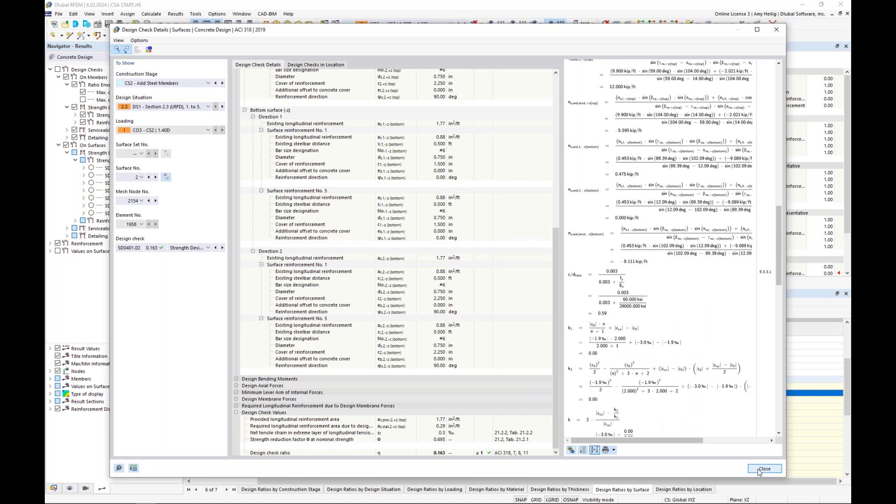
pyautogui.click(764, 469)
# Step: List the design ratios on members and locate the CS1 torsion, crack width and minimum column reinforcement checks on the model
pyautogui.click(345, 312)
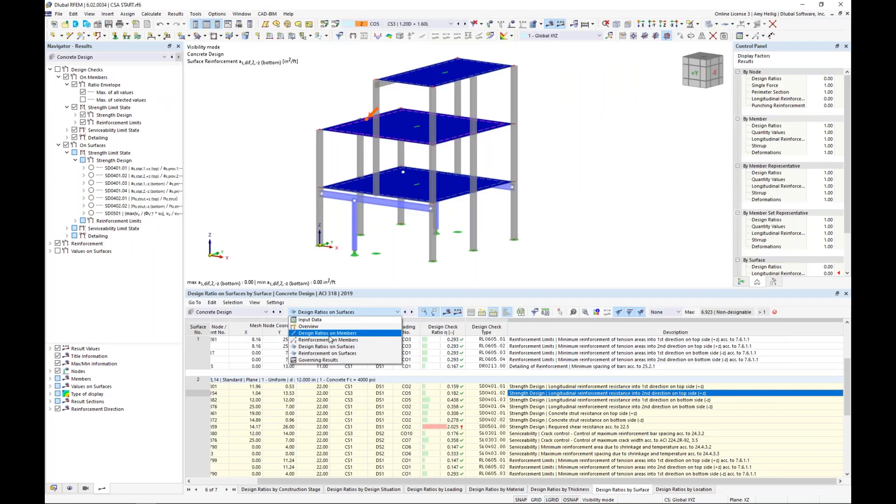
pyautogui.click(329, 336)
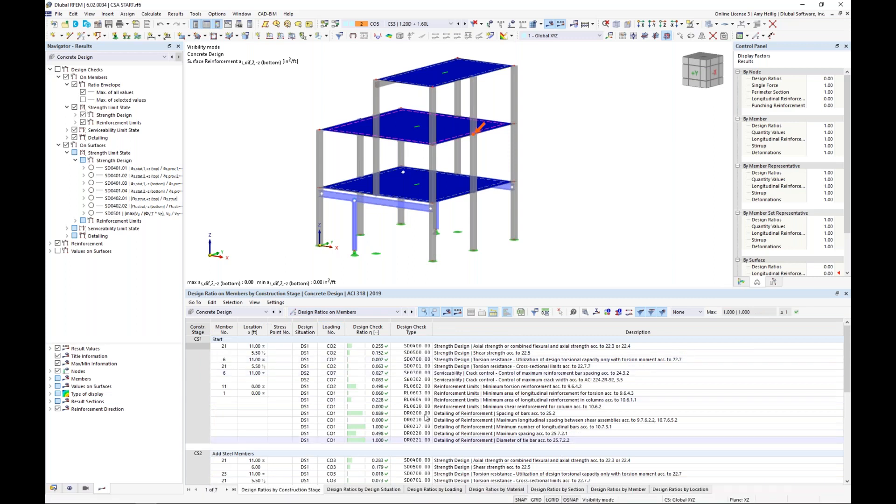
pyautogui.click(484, 360)
pyautogui.click(482, 380)
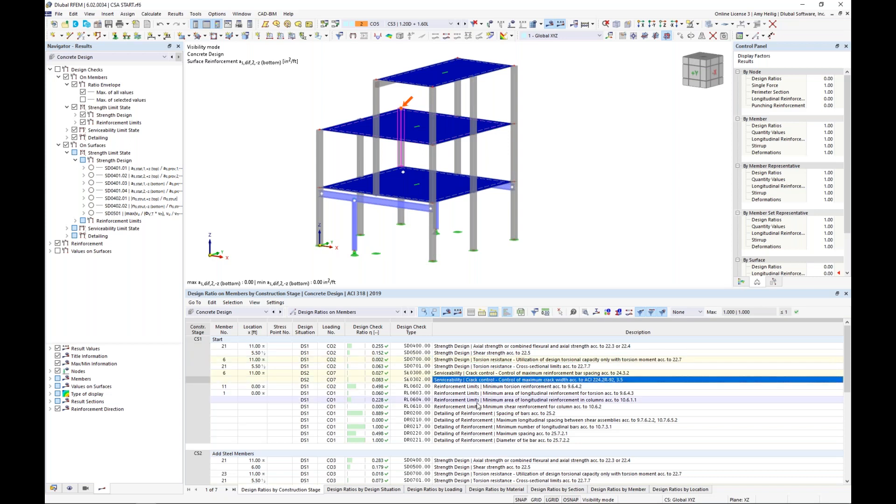
pyautogui.click(479, 400)
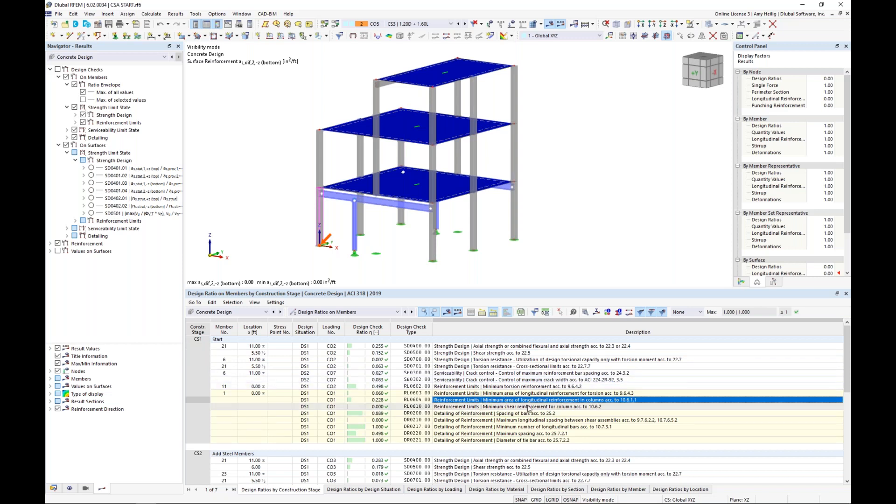
# Step: Open the details of the minimum column reinforcement check and inspect its 2D and 3D interaction diagrams
pyautogui.click(586, 313)
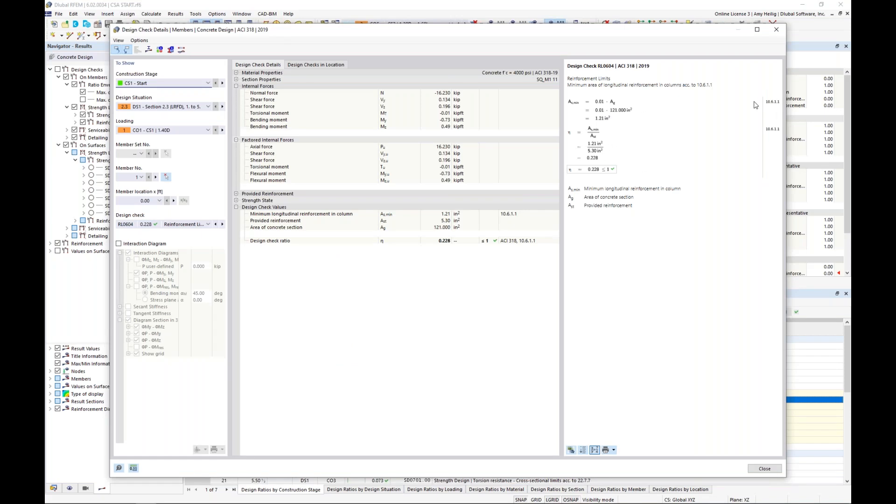
pyautogui.click(119, 243)
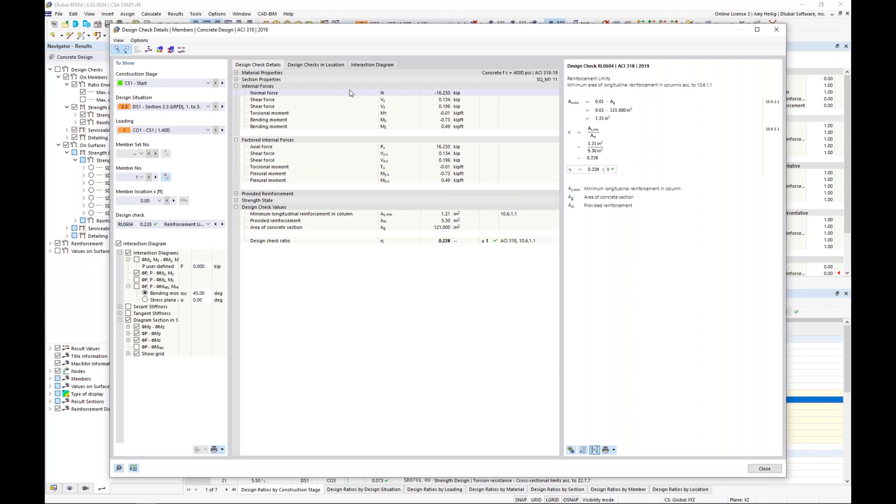
pyautogui.click(376, 64)
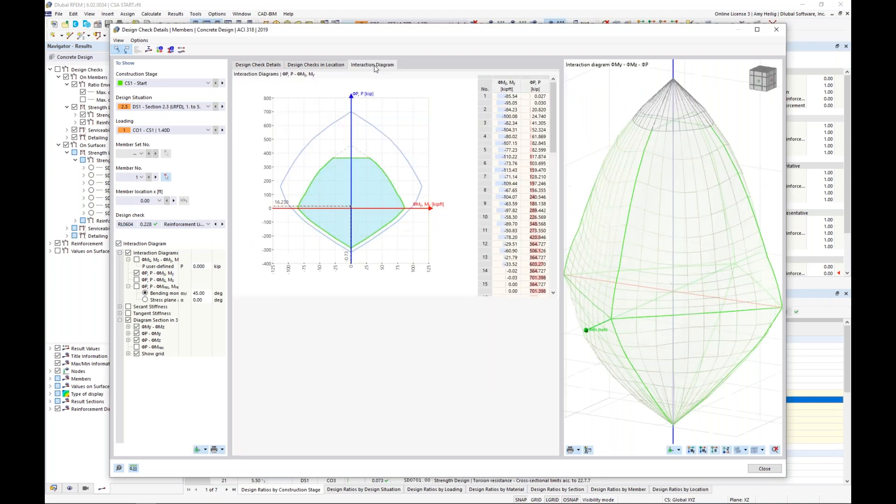
pyautogui.keyDown('ctrl'); pyautogui.moveTo(636, 290); pyautogui.dragTo(678, 313, button='middle'); pyautogui.keyUp('ctrl')
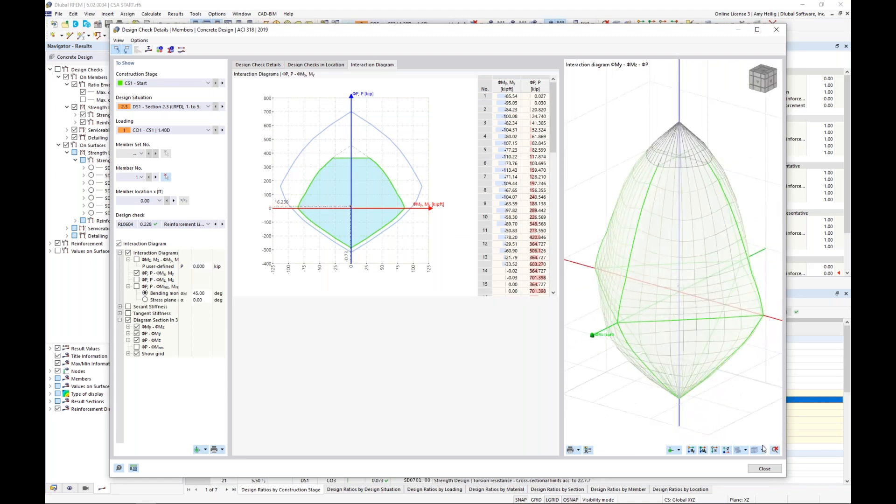
pyautogui.click(760, 469)
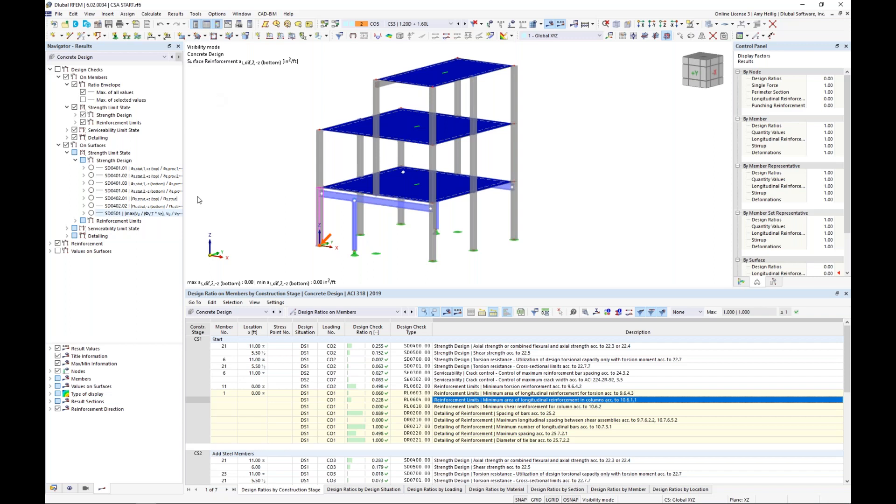
# Step: Collapse the concrete design results tree, hide the Reinforcement results and display the Design Checks instead
pyautogui.click(99, 57)
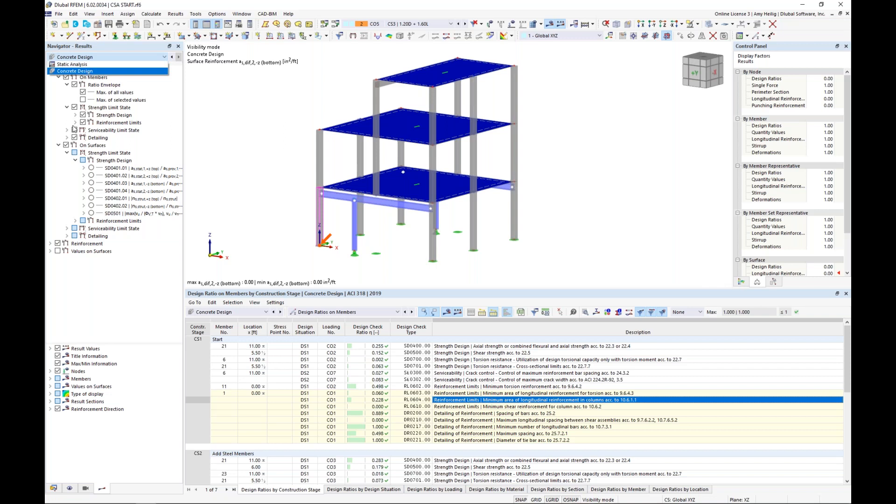
pyautogui.click(90, 71)
pyautogui.rightClick(90, 70)
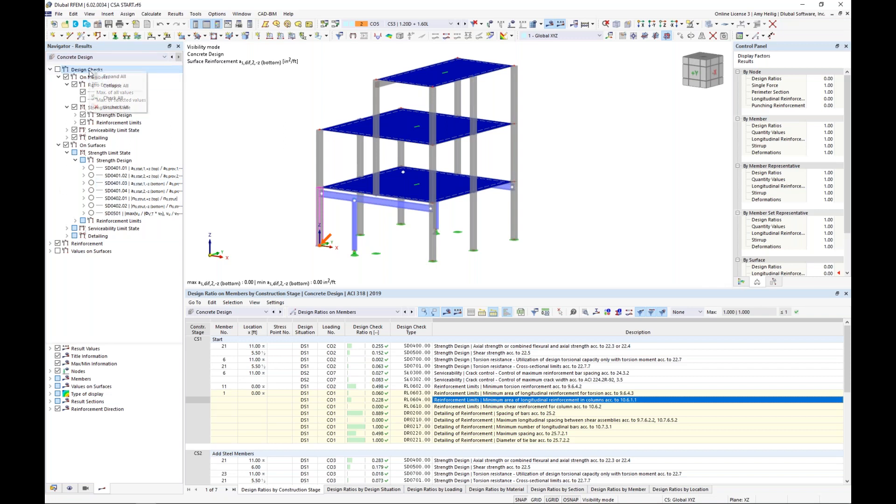
pyautogui.click(112, 85)
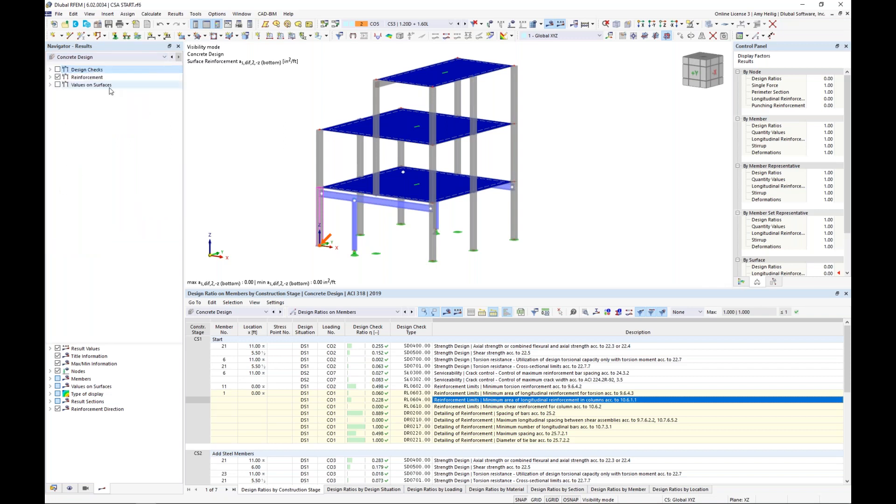
pyautogui.click(58, 78)
pyautogui.click(50, 69)
pyautogui.click(58, 70)
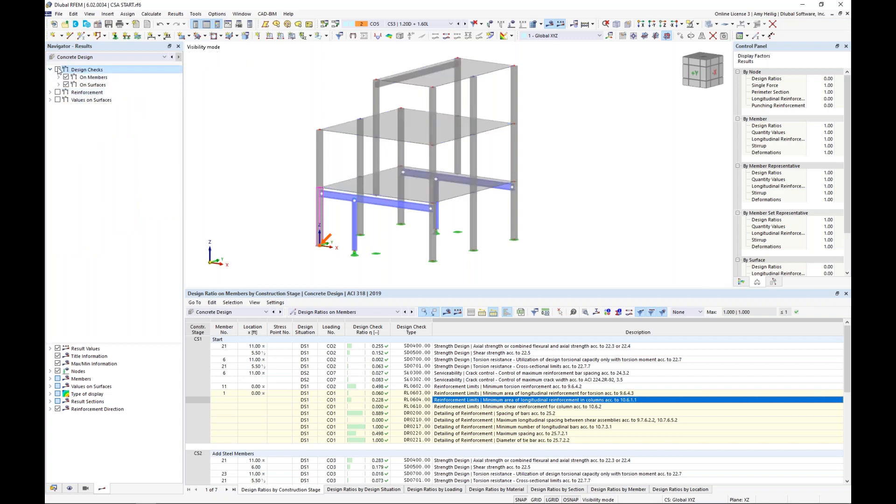
# Step: Display the member strength design checks SD0400, SD0500, SD0700 and SD0701 on the model and look at them closely
pyautogui.click(59, 77)
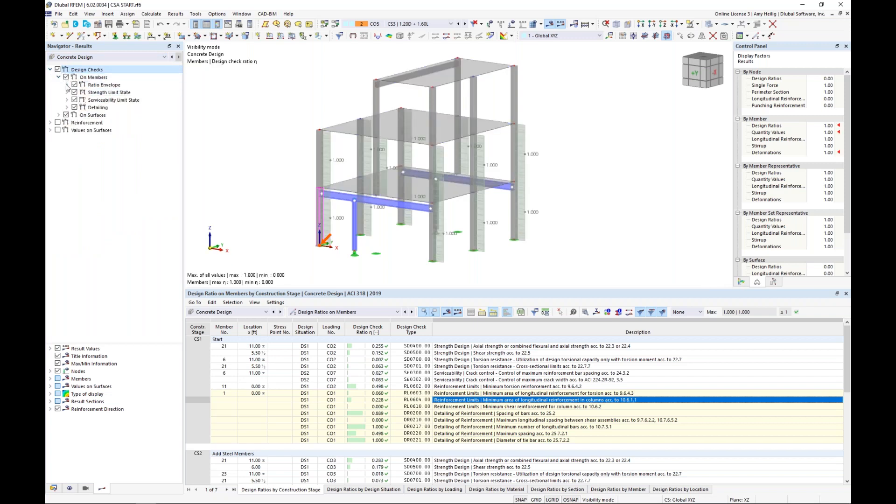
pyautogui.click(66, 85)
pyautogui.click(67, 108)
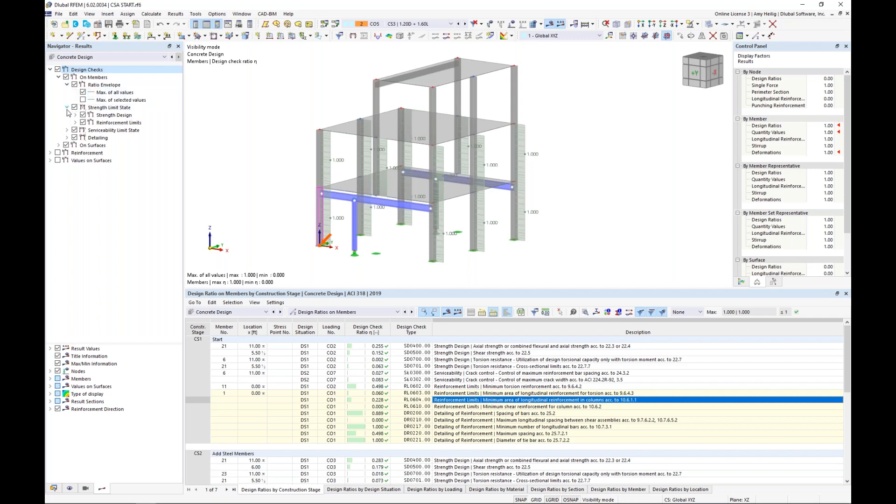
pyautogui.click(76, 115)
pyautogui.click(91, 123)
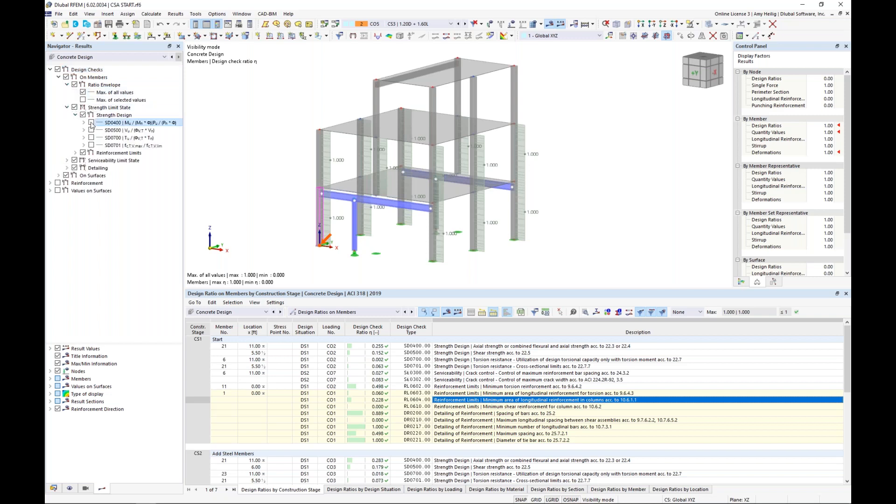
pyautogui.click(91, 122)
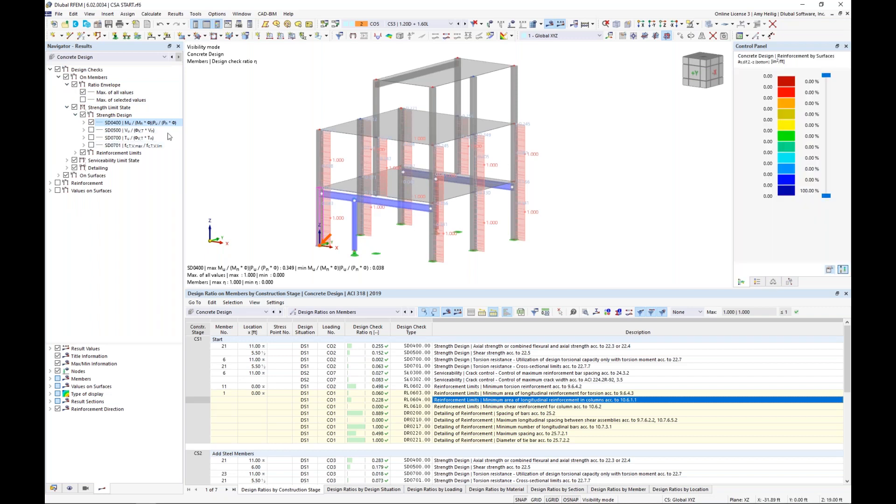
pyautogui.click(91, 130)
pyautogui.click(91, 138)
pyautogui.click(91, 145)
pyautogui.click(91, 146)
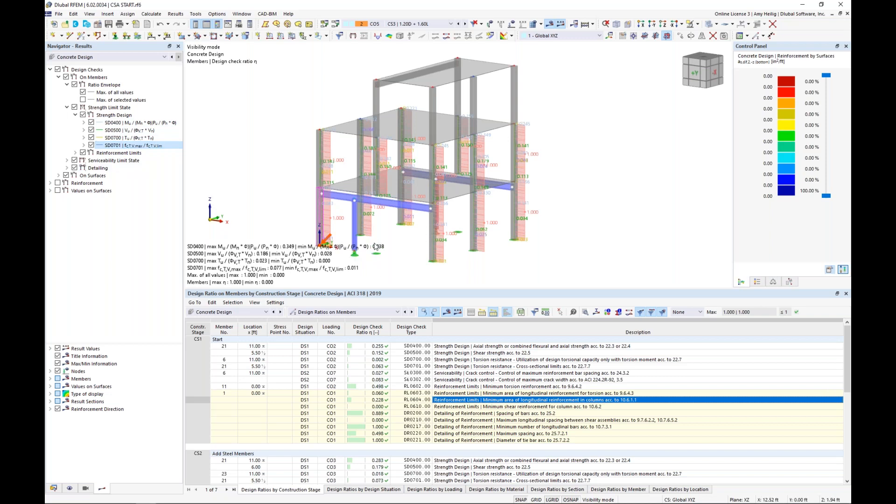
pyautogui.moveTo(390, 244); pyautogui.dragTo(428, 245, button='middle')
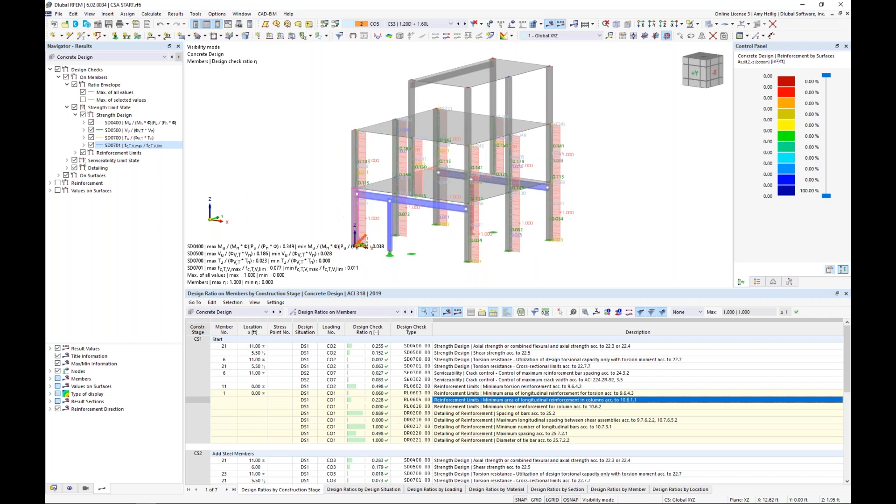
pyautogui.scroll(2, 428, 245)
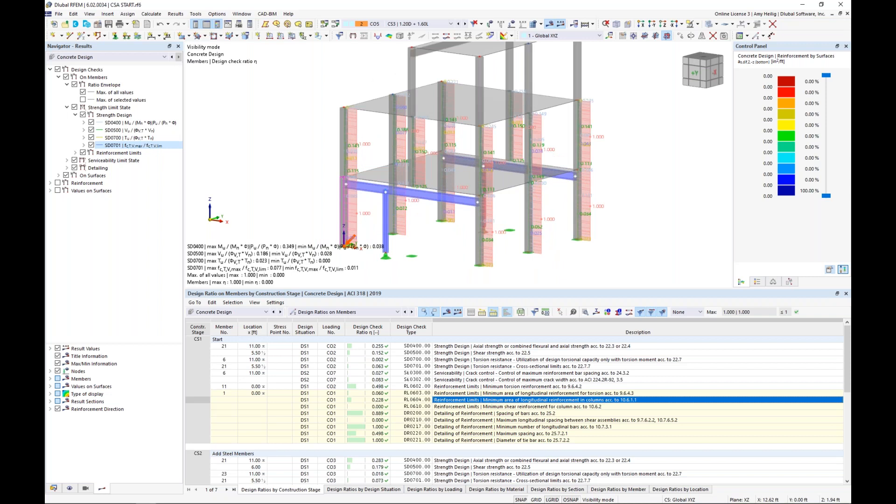
# Step: Assign the two steel beams and two steel columns, members 25-28, as objects to design in the Steel Design input data
pyautogui.click(233, 312)
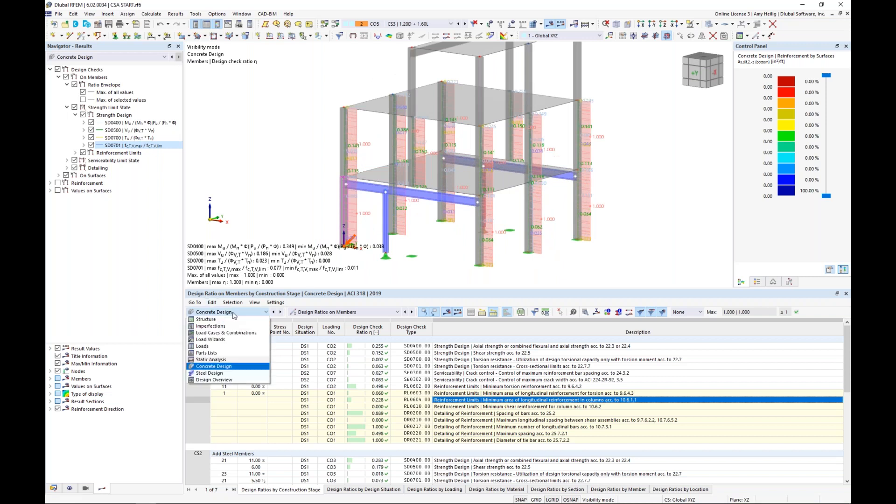
pyautogui.click(209, 374)
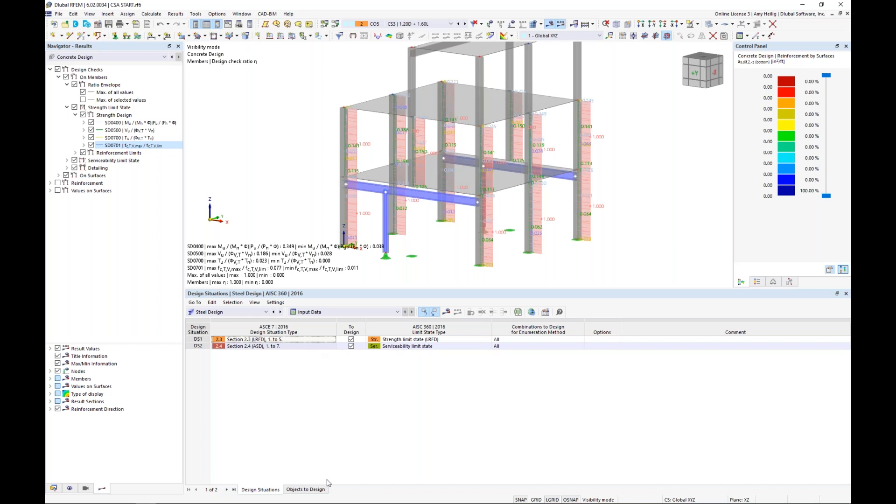
pyautogui.click(312, 489)
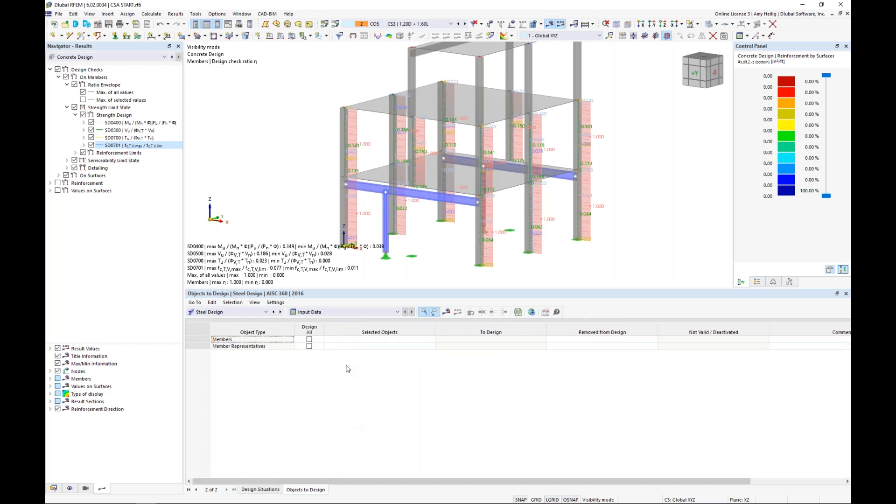
pyautogui.click(367, 339)
pyautogui.click(431, 340)
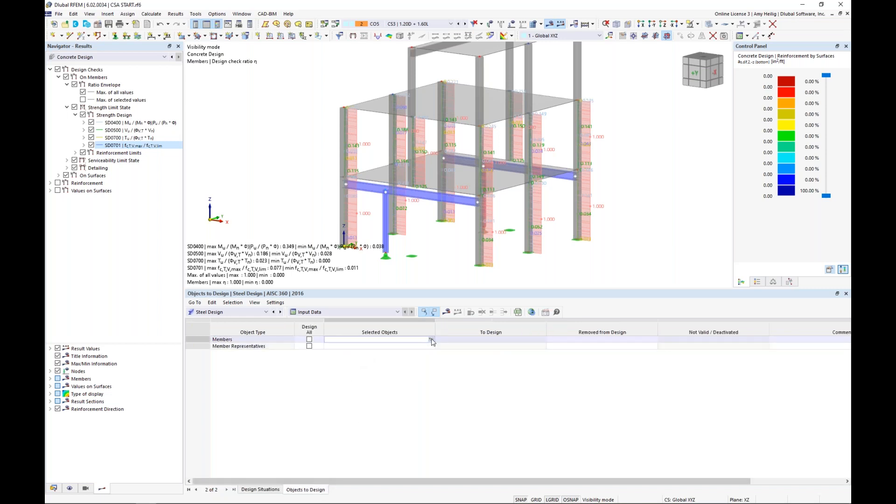
pyautogui.click(386, 221)
pyautogui.click(420, 195)
pyautogui.click(507, 168)
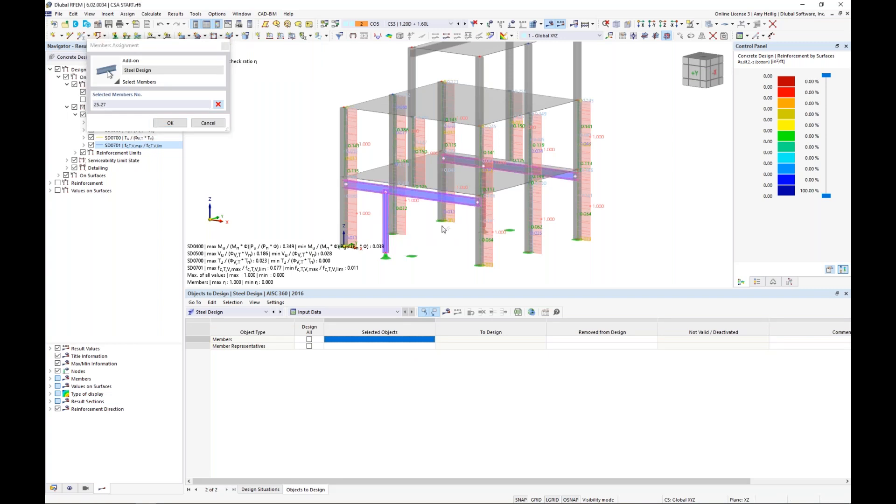
pyautogui.keyDown('ctrl'); pyautogui.moveTo(444, 228); pyautogui.dragTo(464, 221, button='middle'); pyautogui.keyUp('ctrl')
pyautogui.click(466, 210)
pyautogui.click(170, 123)
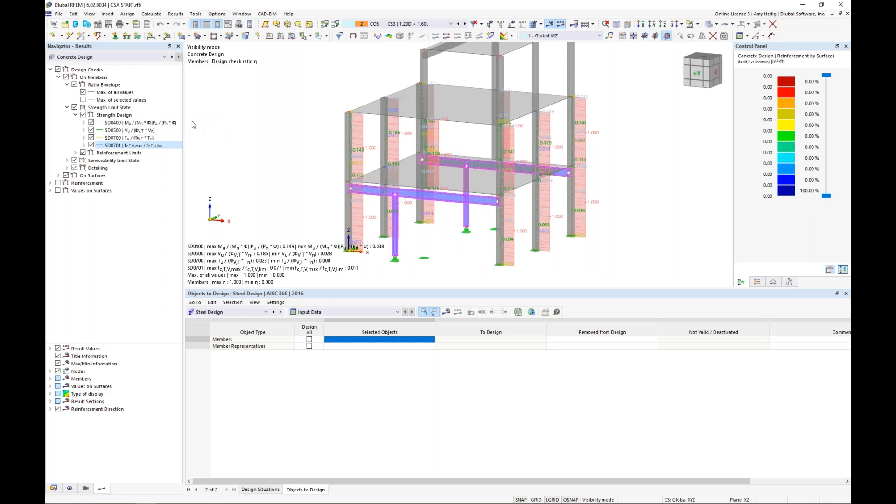
# Step: Generate and display the steel design results and list the member design ratios by construction stage
pyautogui.click(447, 312)
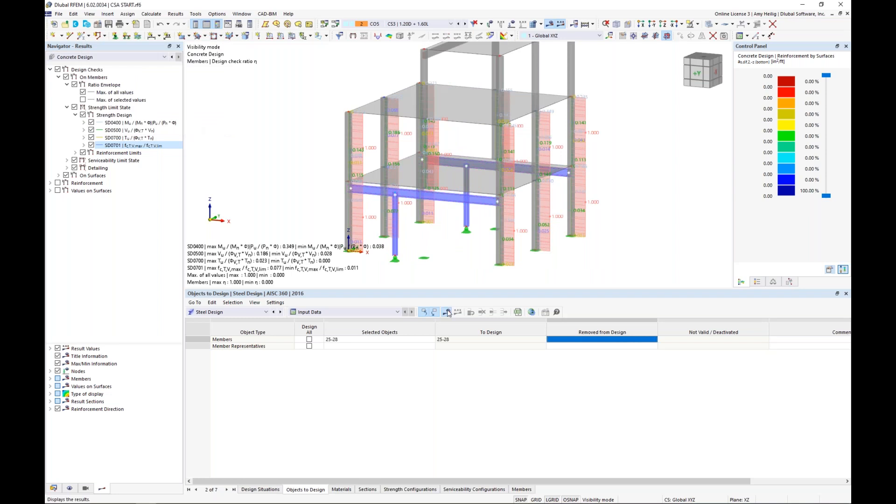
pyautogui.click(483, 292)
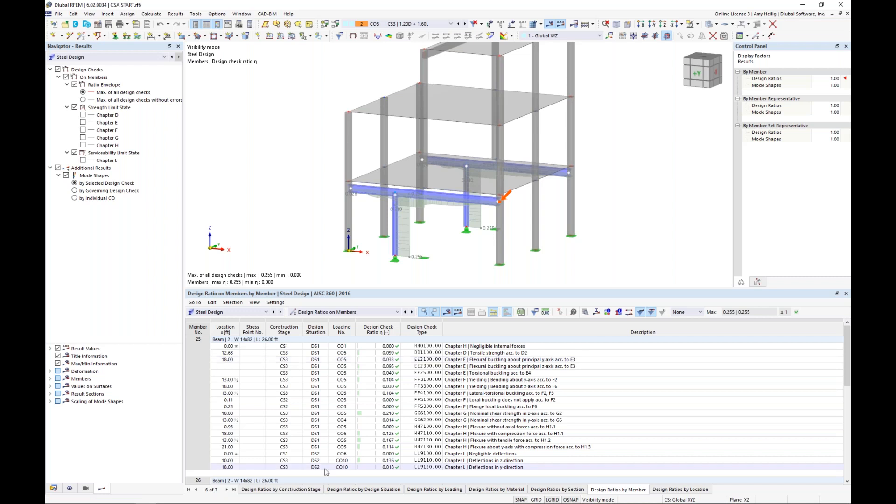
pyautogui.click(307, 490)
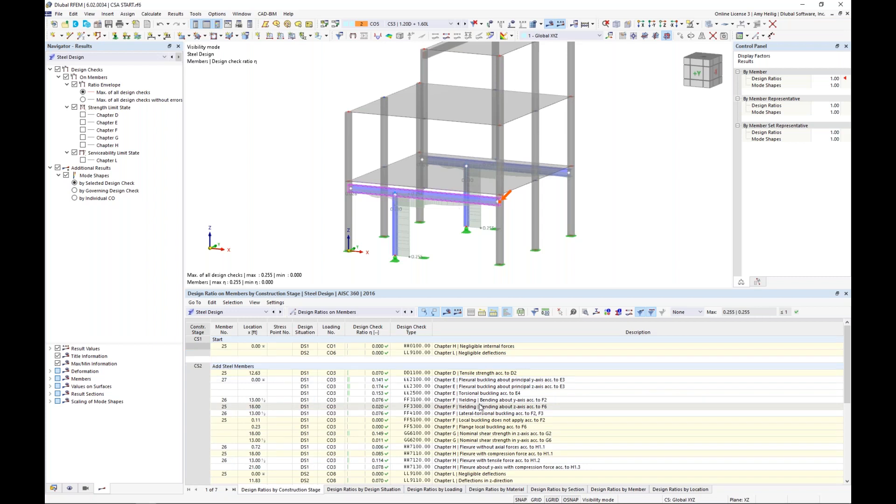
pyautogui.scroll(-2, 470, 418)
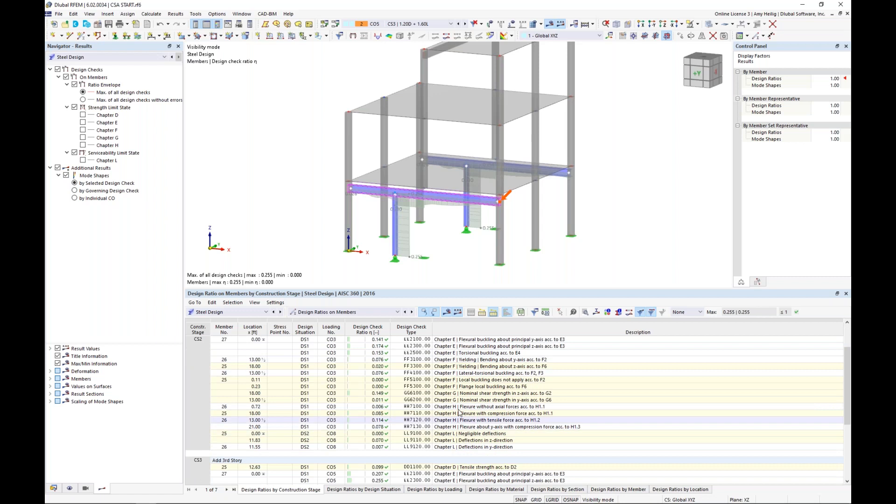
# Step: Filter the ratios to the maximum per stage and inspect the details of member 27's z-axis flexural buckling check in CS3
pyautogui.click(700, 312)
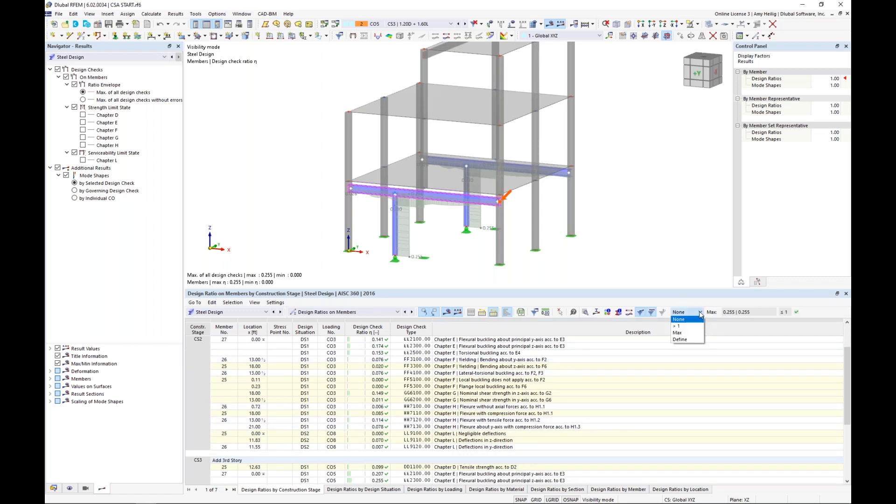
pyautogui.click(690, 333)
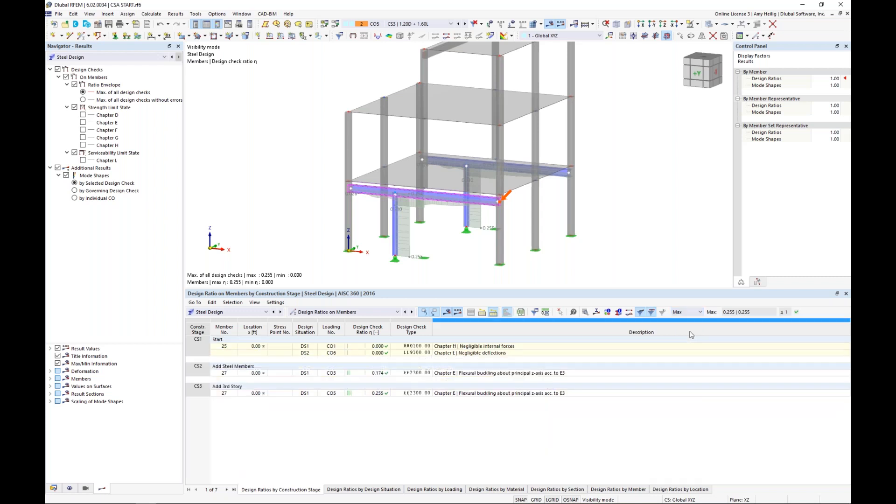
pyautogui.click(473, 374)
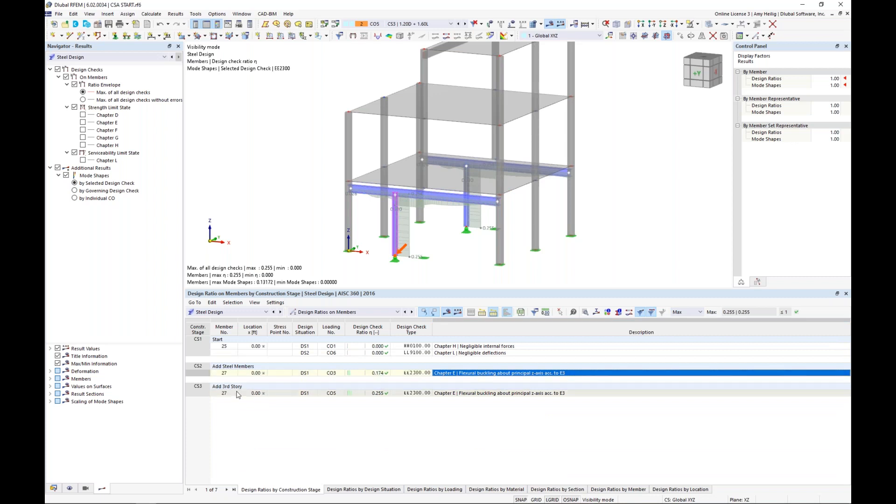
pyautogui.click(444, 393)
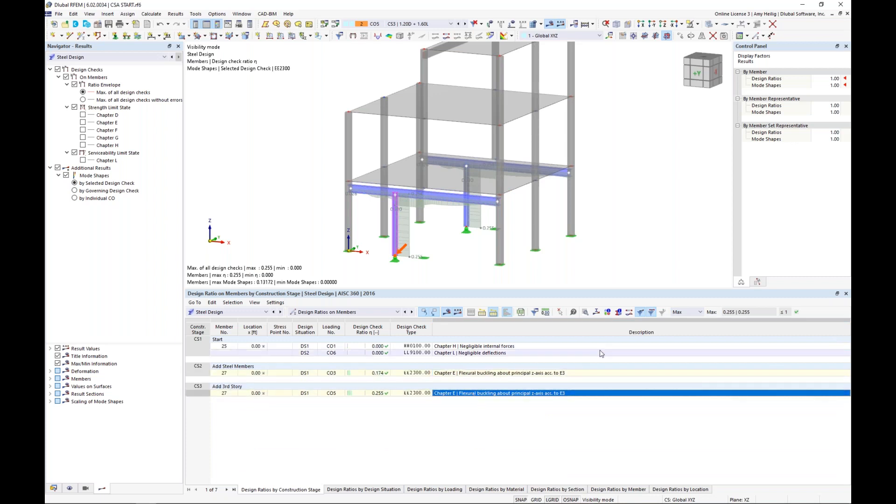
pyautogui.click(589, 315)
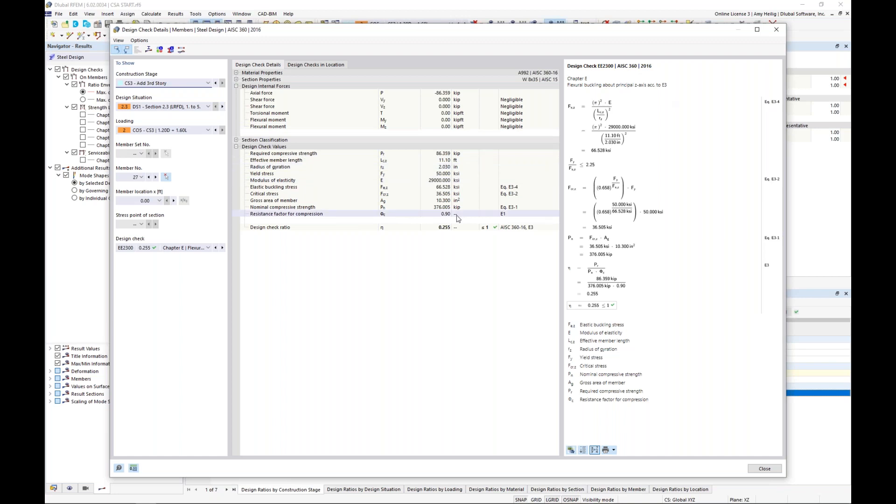
pyautogui.click(764, 469)
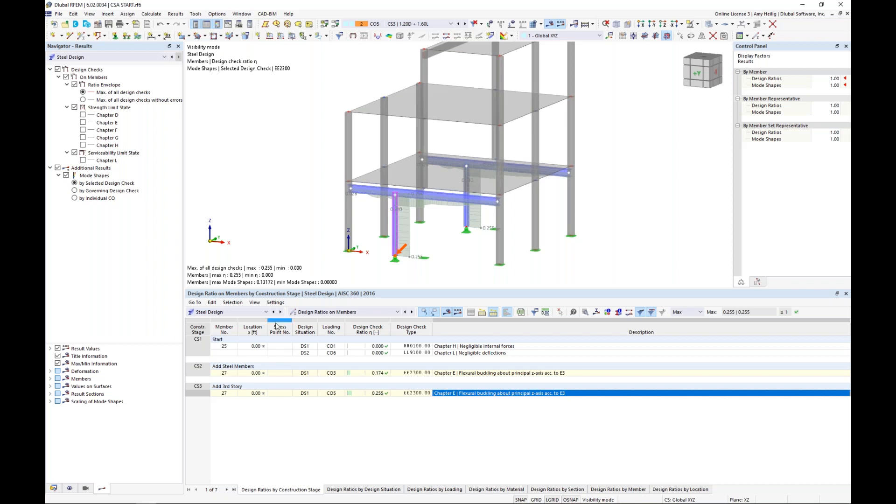
# Step: Switch to the PowerPoint slide show on construction stages analysis and advance to the Future Developments slide
pyautogui.press('super+Tab')
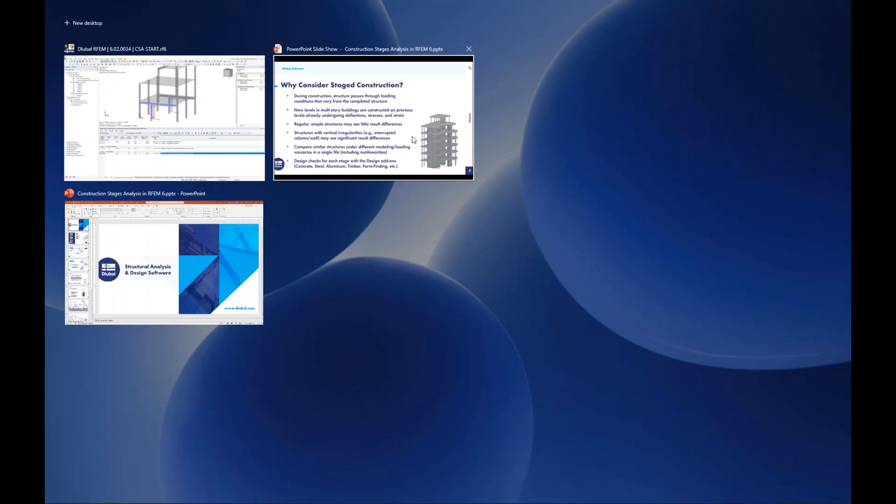
pyautogui.click(413, 139)
pyautogui.press('Right')
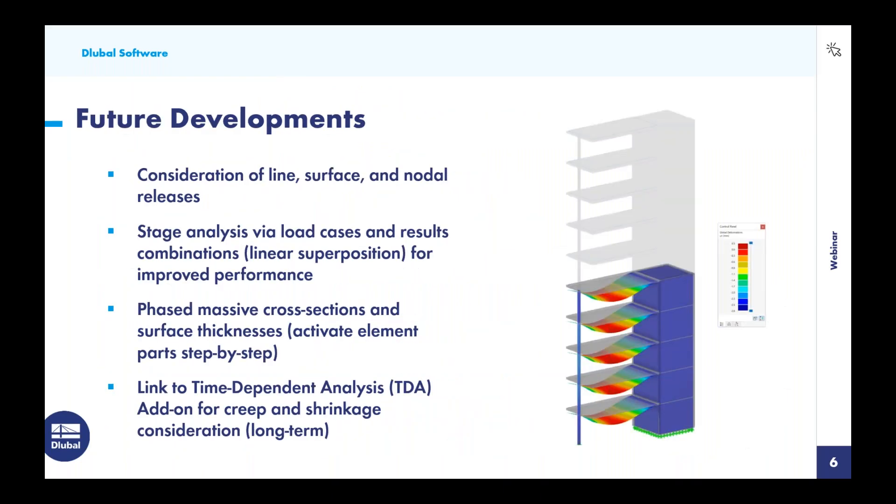